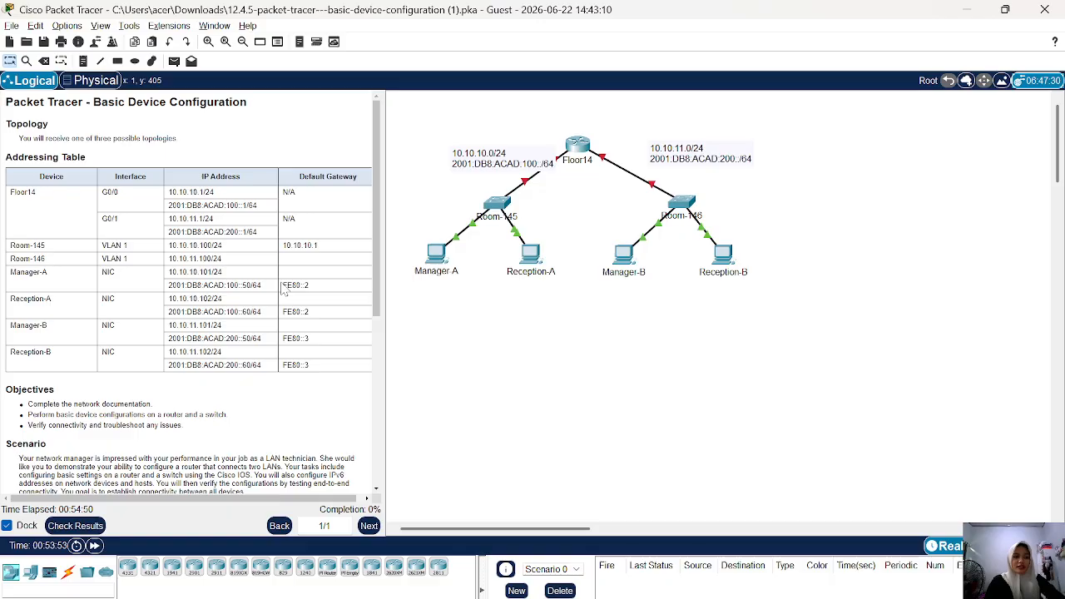
Review the addressing table, the activity requirements and the topology's links between the router and switches.
scroll(131, 229, down, 2)
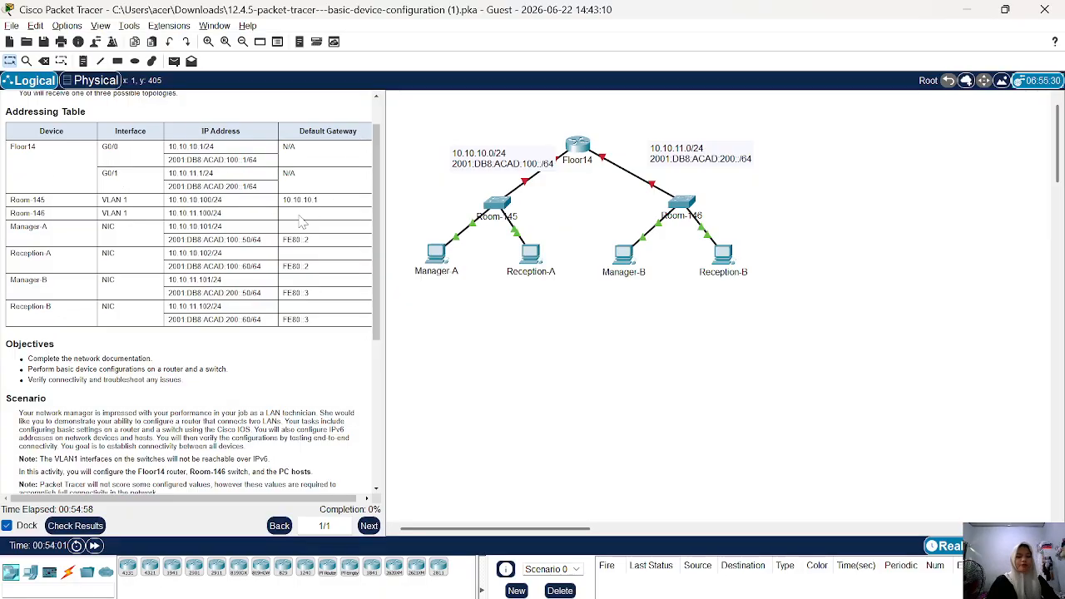
scroll(275, 219, up, 3)
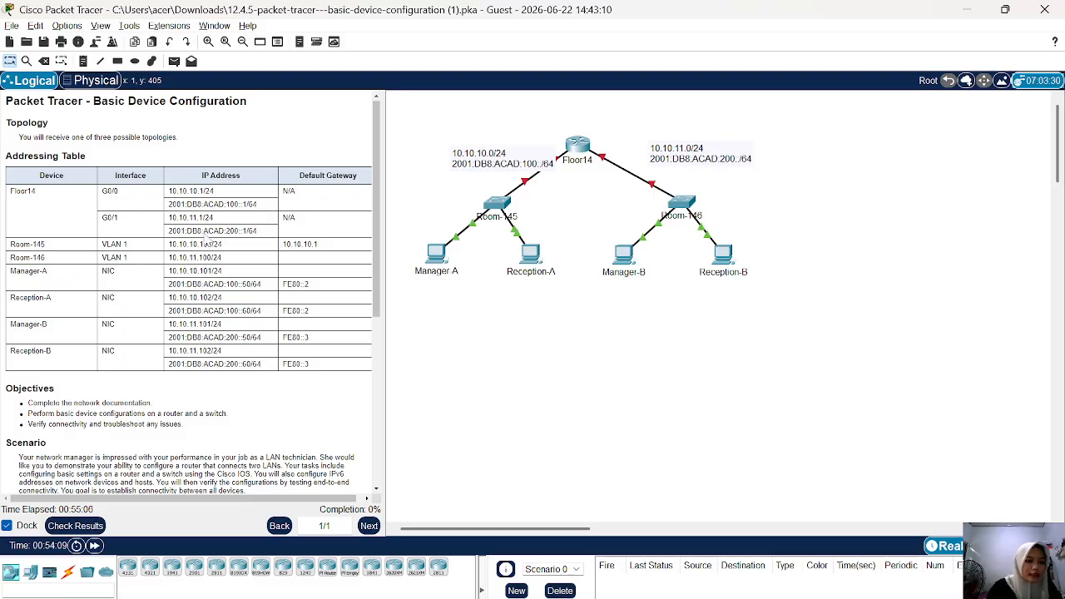
scroll(105, 188, down, 10)
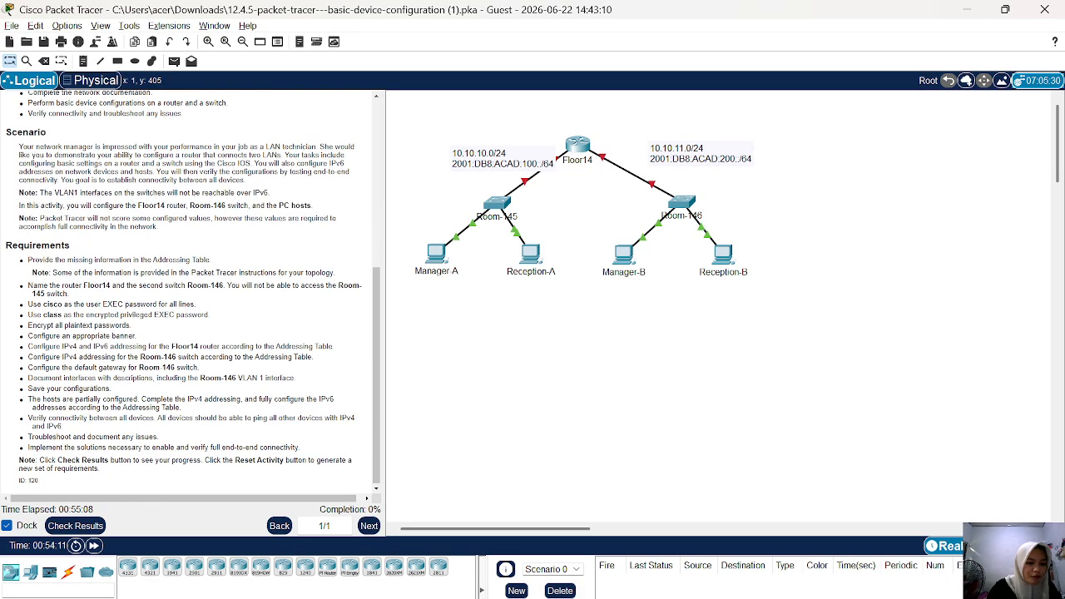
scroll(188, 291, up, 10)
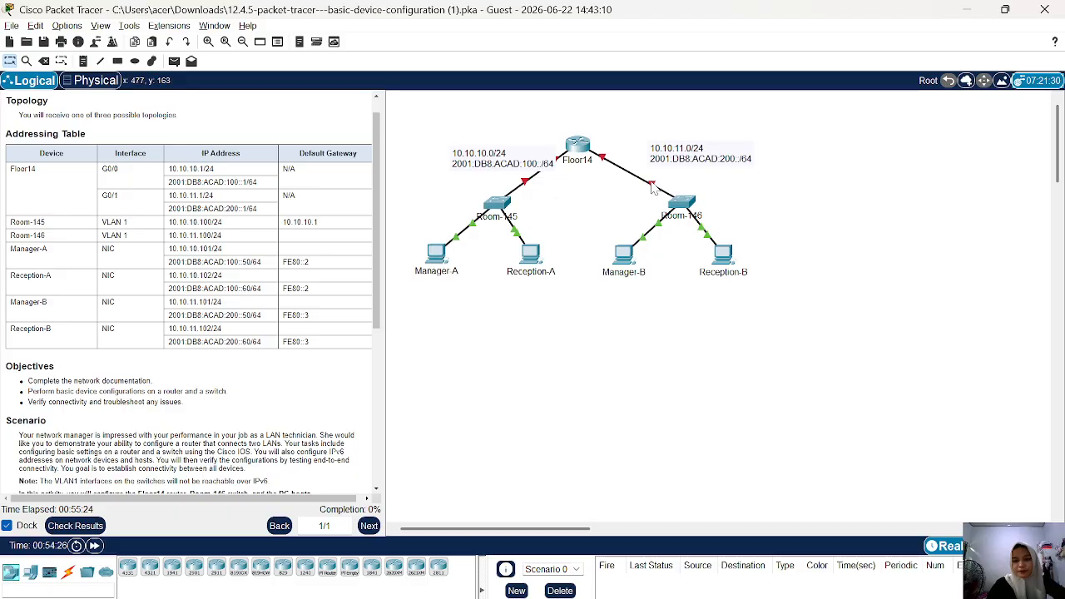
mouse_move(653, 188)
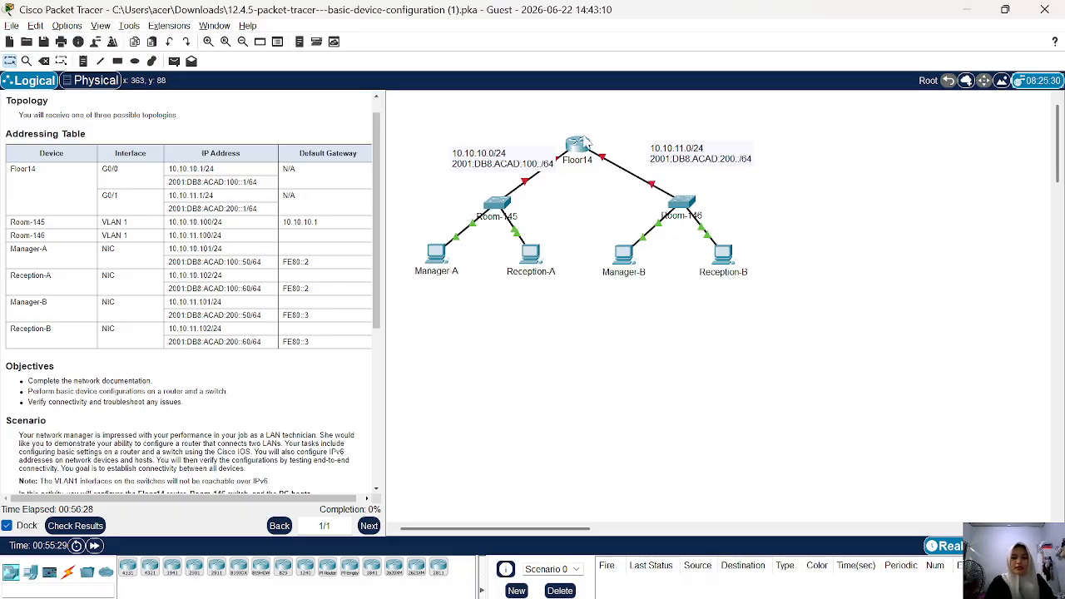
Start a command-line session on the Floor14 router, with its window moved and shortened beside the activity requirements.
click(580, 143)
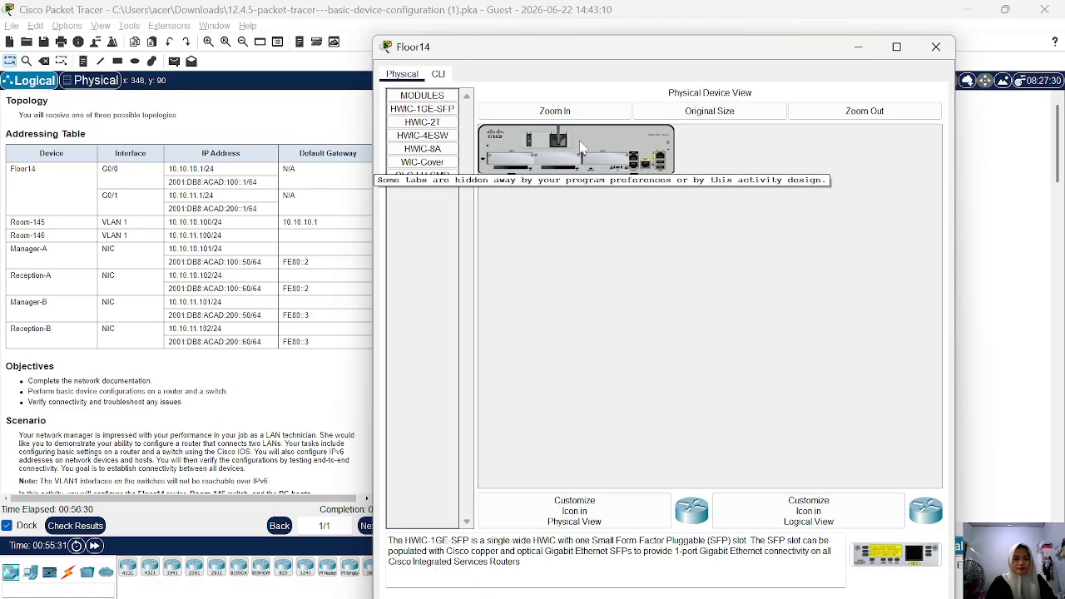
click(439, 74)
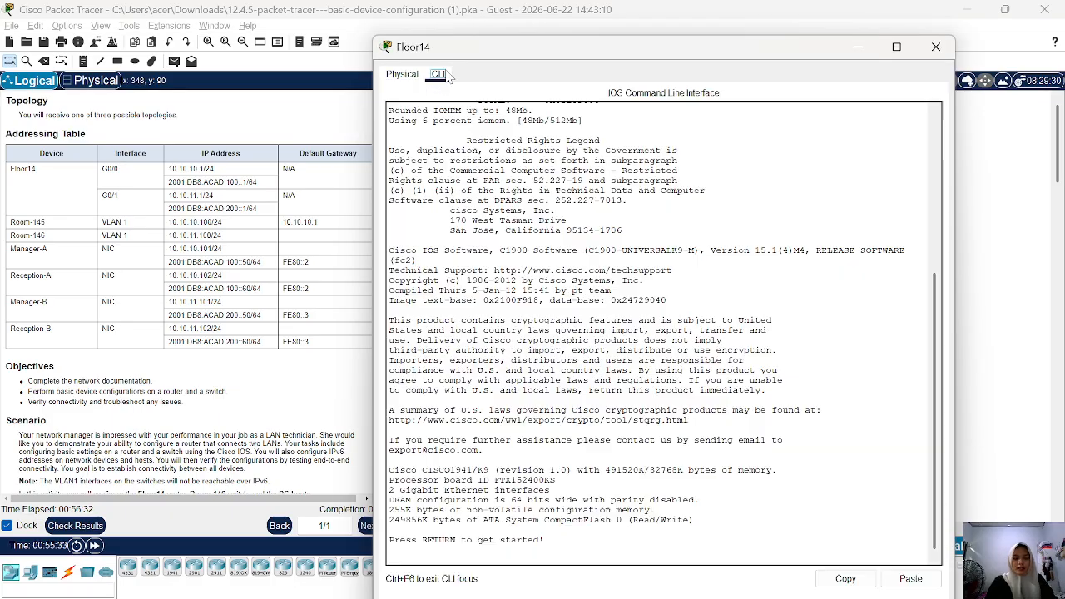
scroll(187, 292, down, 5)
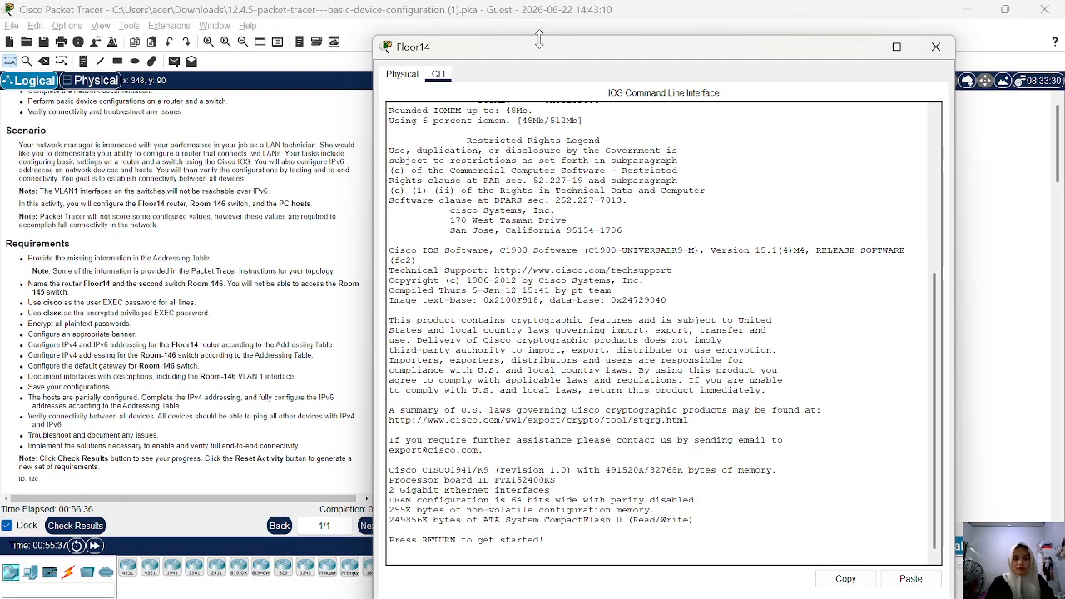
drag(545, 38, 580, 31)
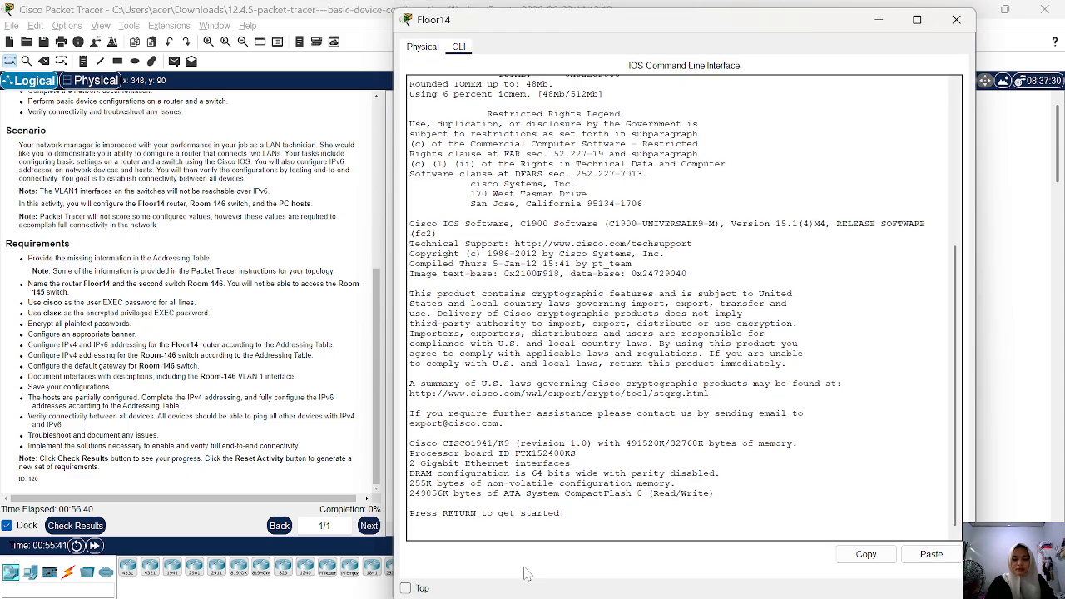
key(Return)
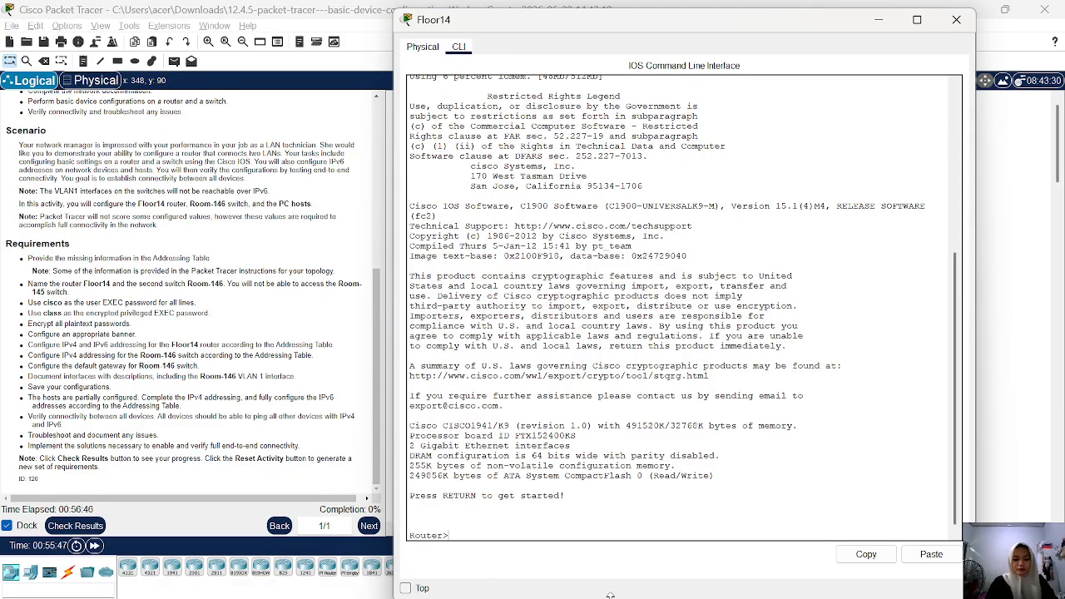
drag(610, 595, 599, 520)
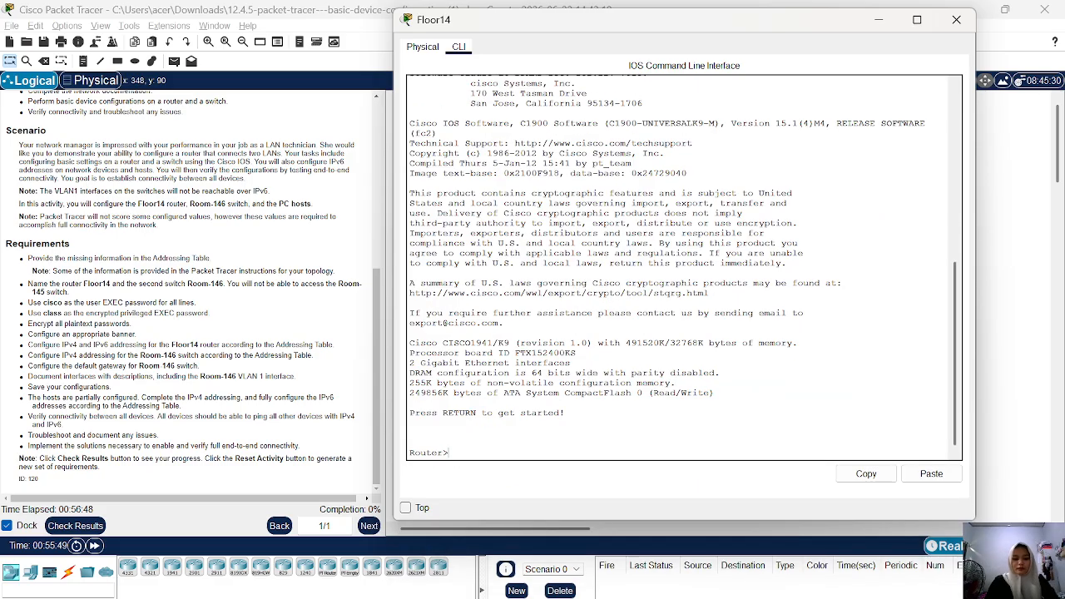
Enter privileged EXEC mode on the router and go into global configuration mode with configure terminal.
text(n)
key(Return)
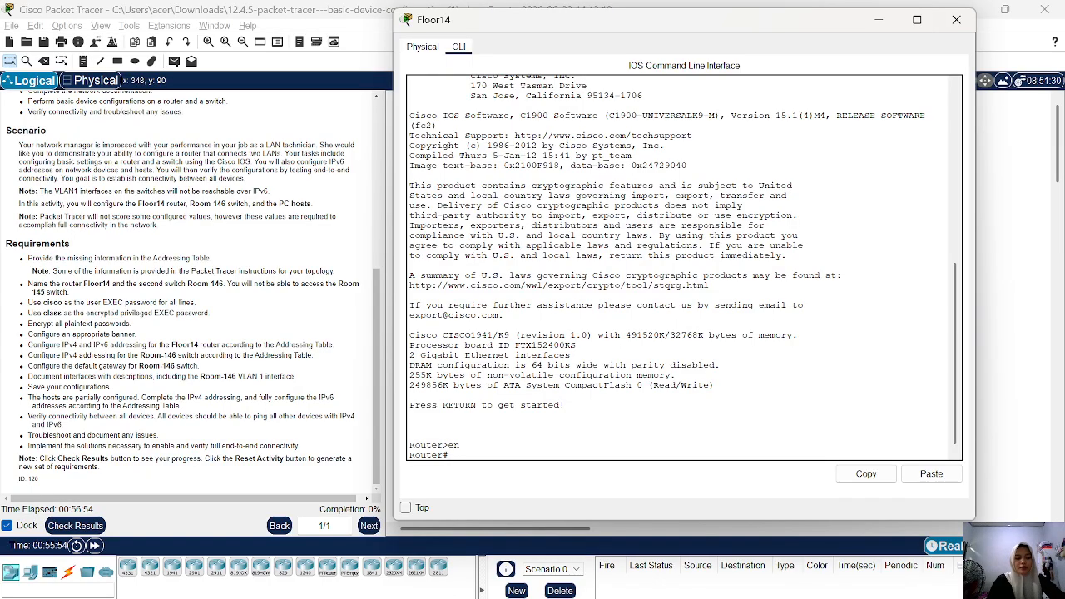
text(co)
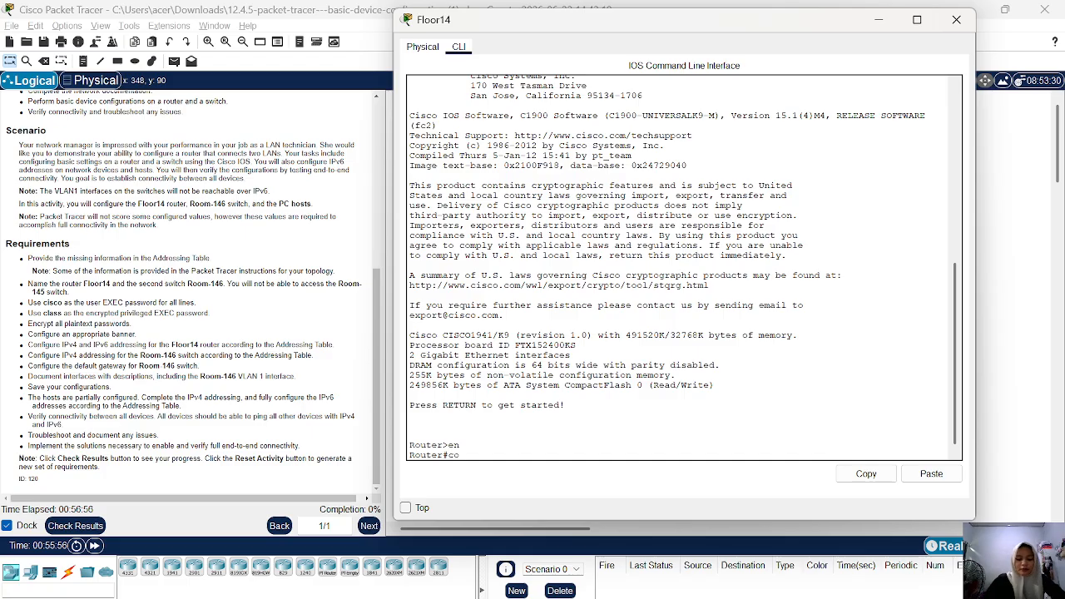
text(nfigure terminal)
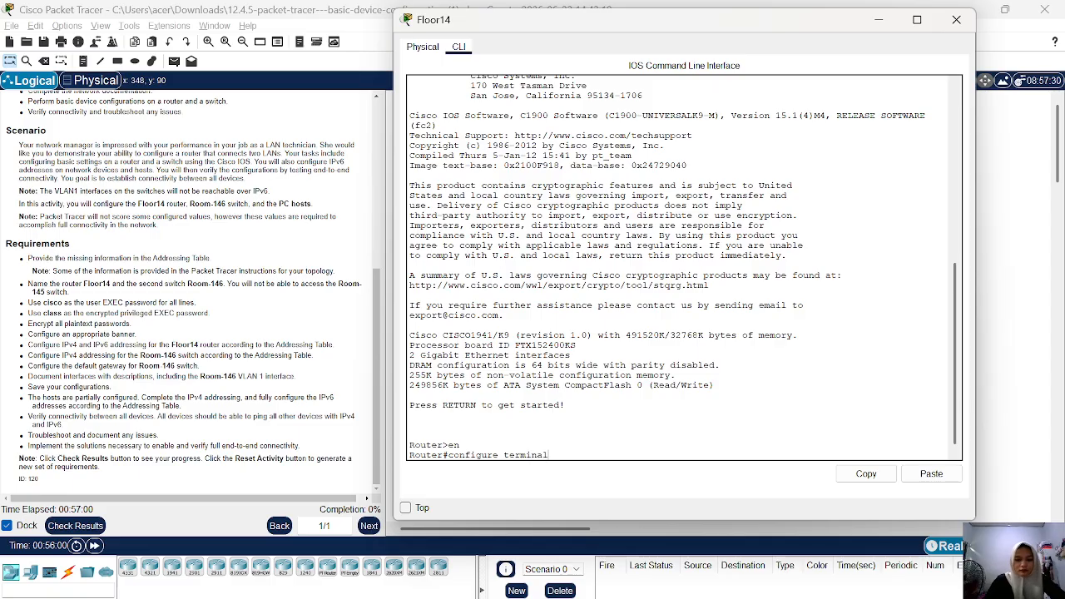
key(Return)
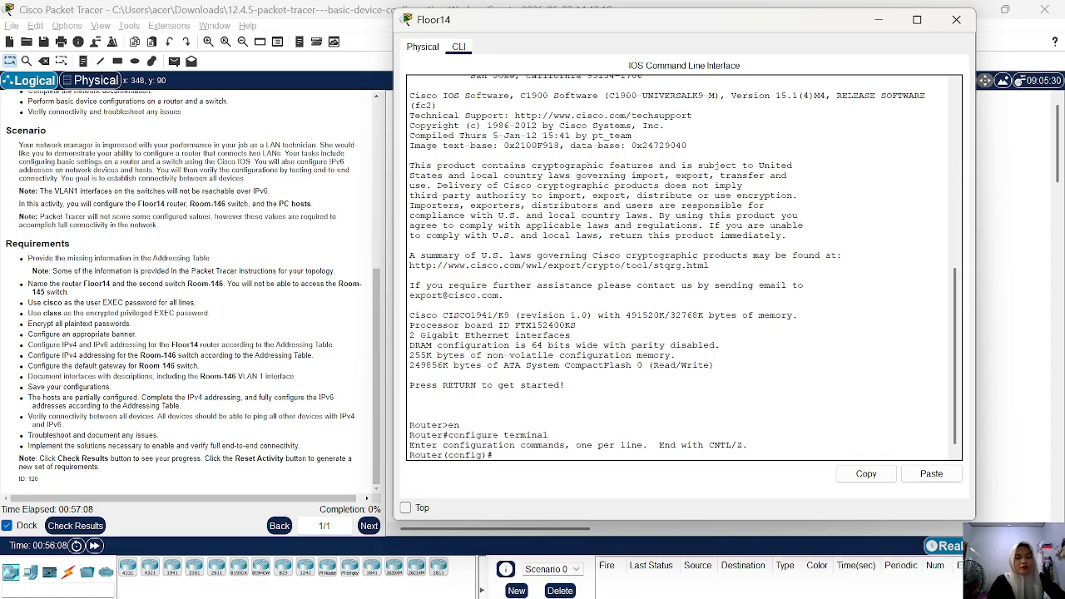
Set the router's hostname to Floor14.
text(host)
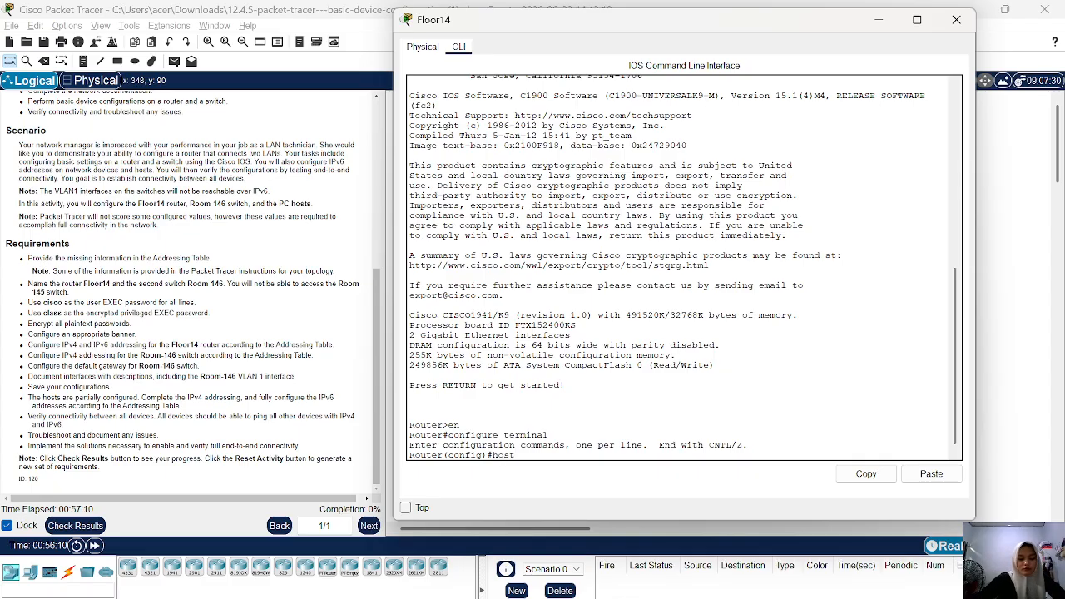
text(name)
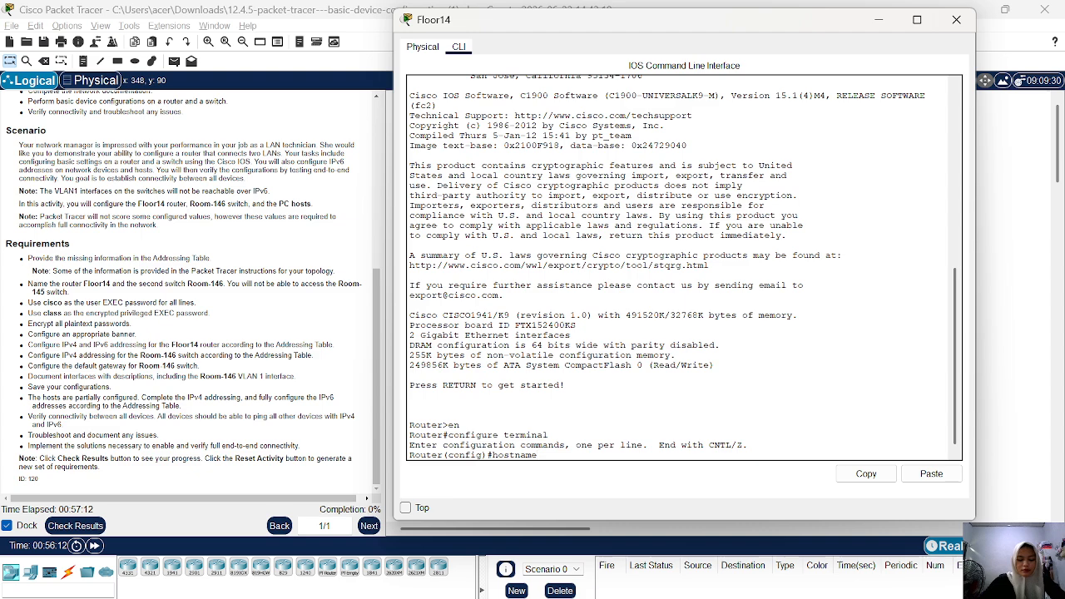
text( Flo)
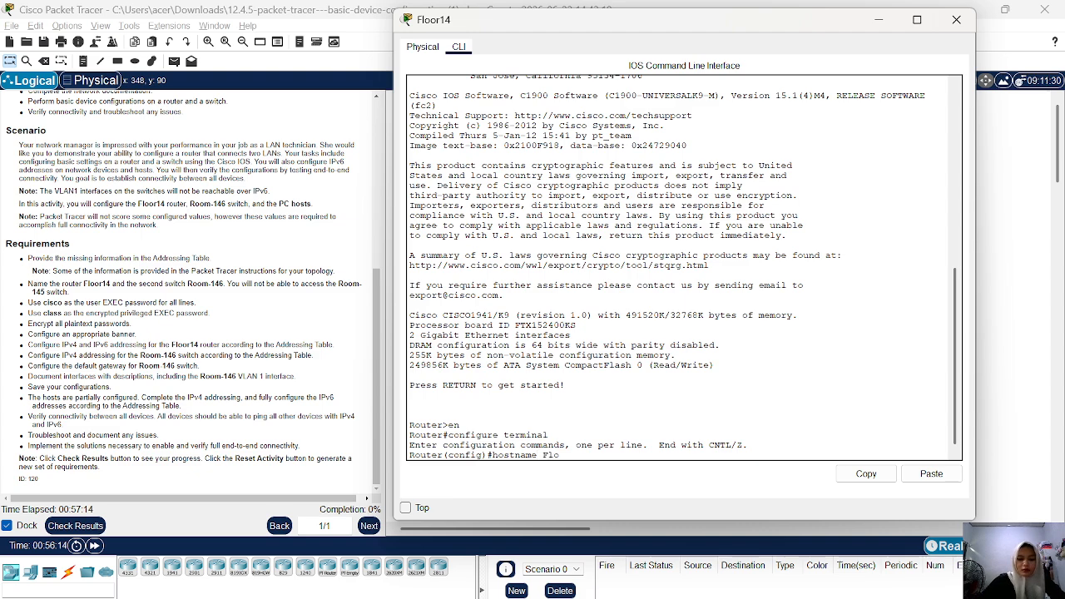
text(o)
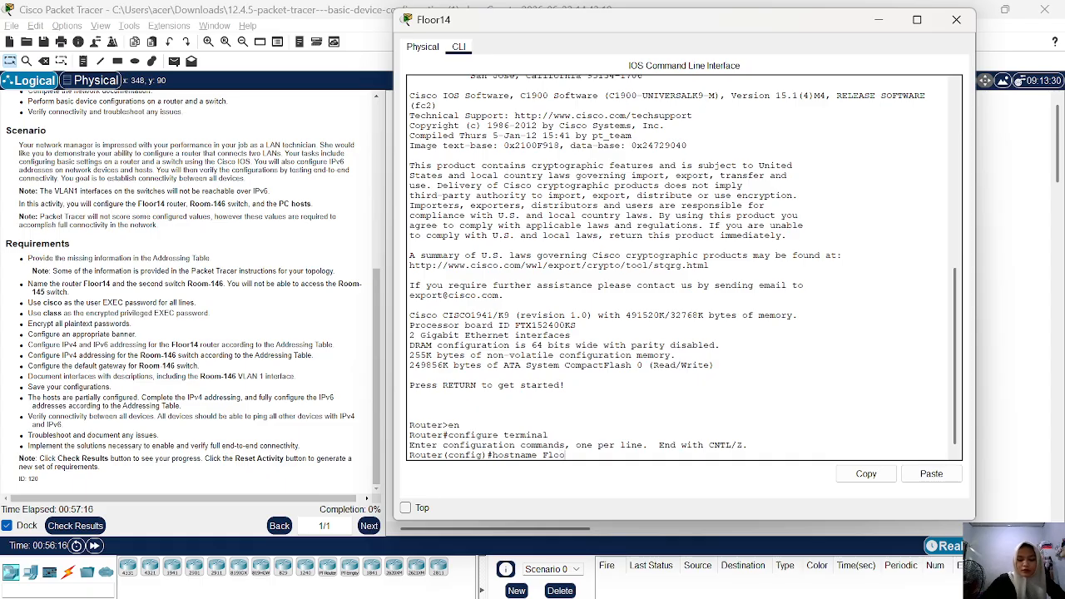
text(r14)
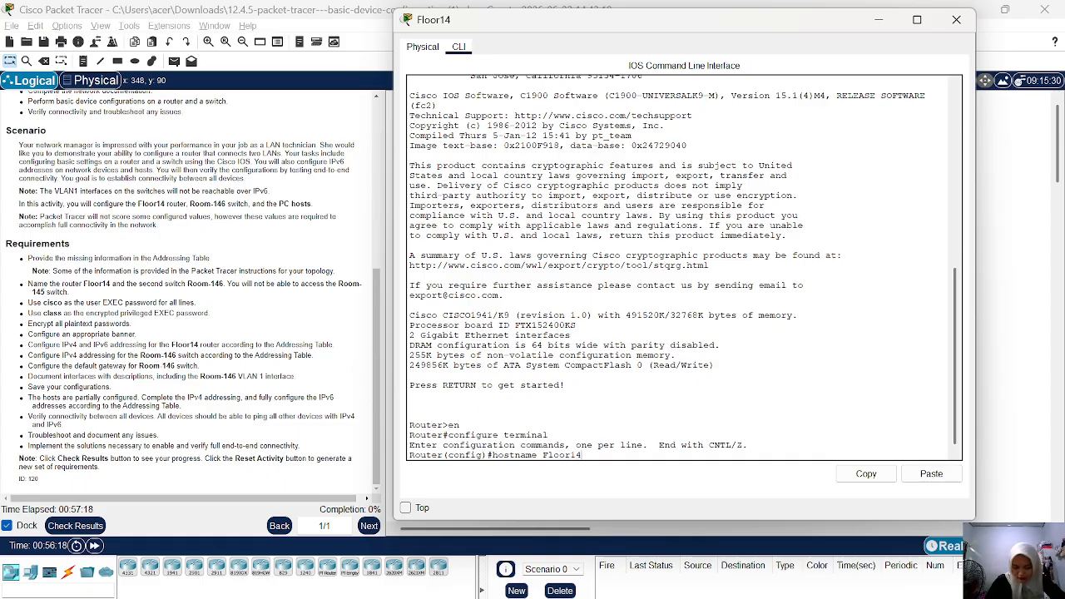
key(Return)
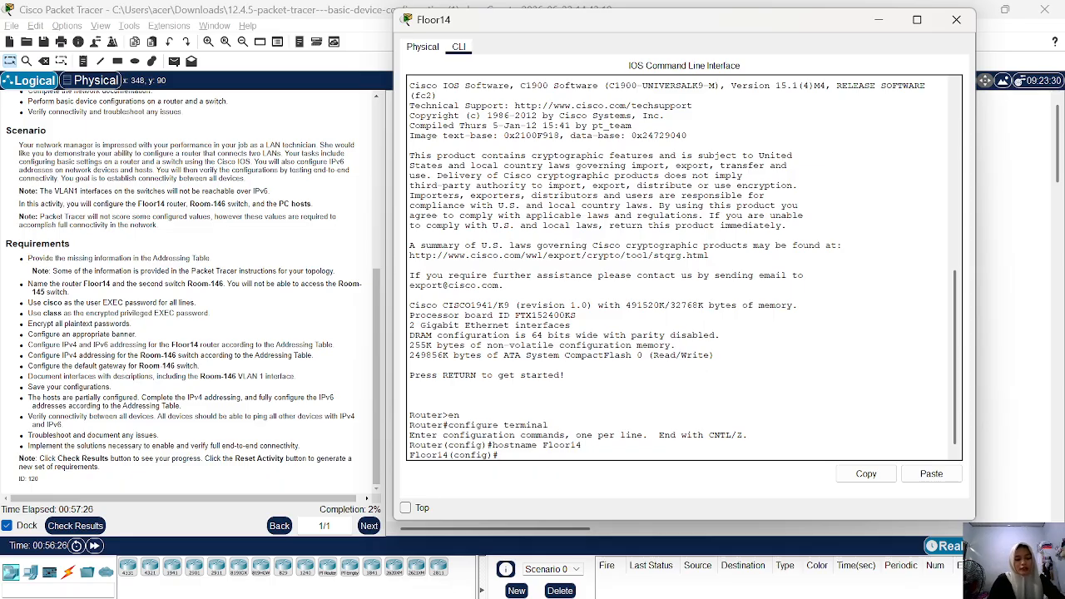
Try to set the router's encrypted privileged EXEC password.
text(nab)
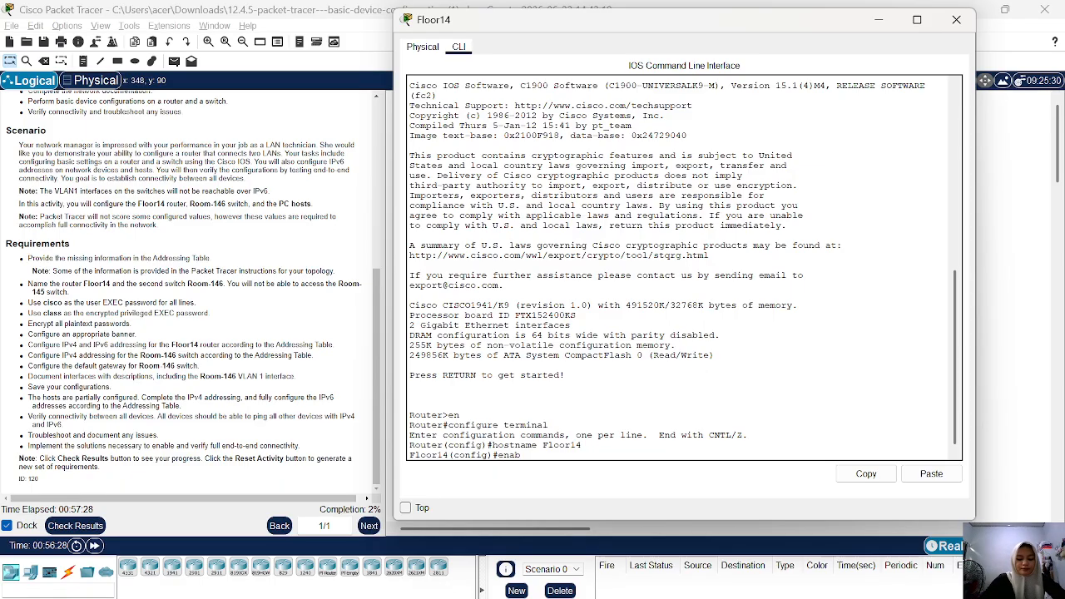
text(e s)
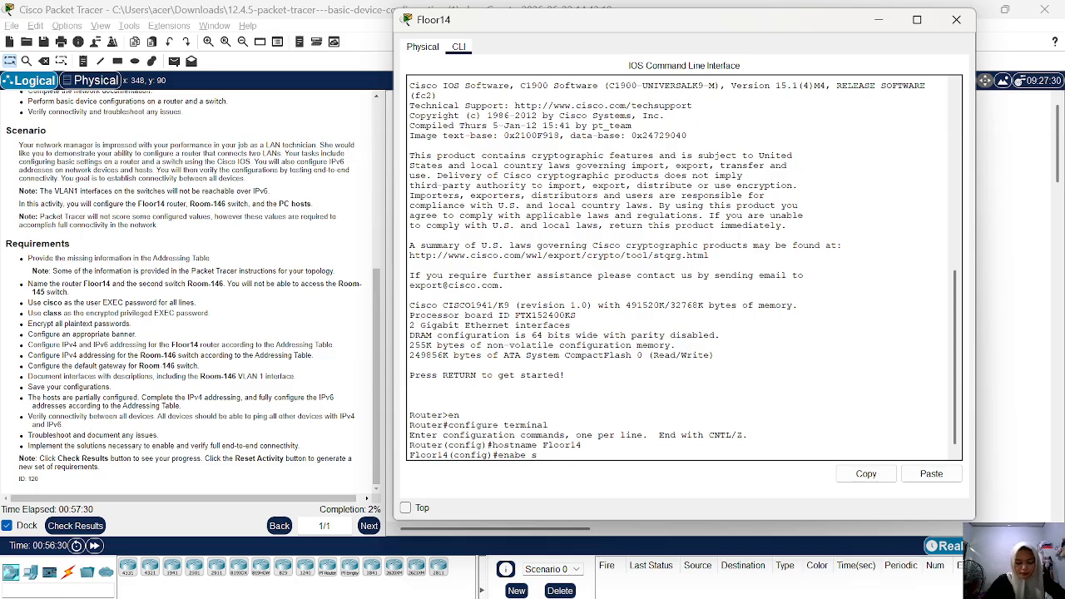
text(ecret class)
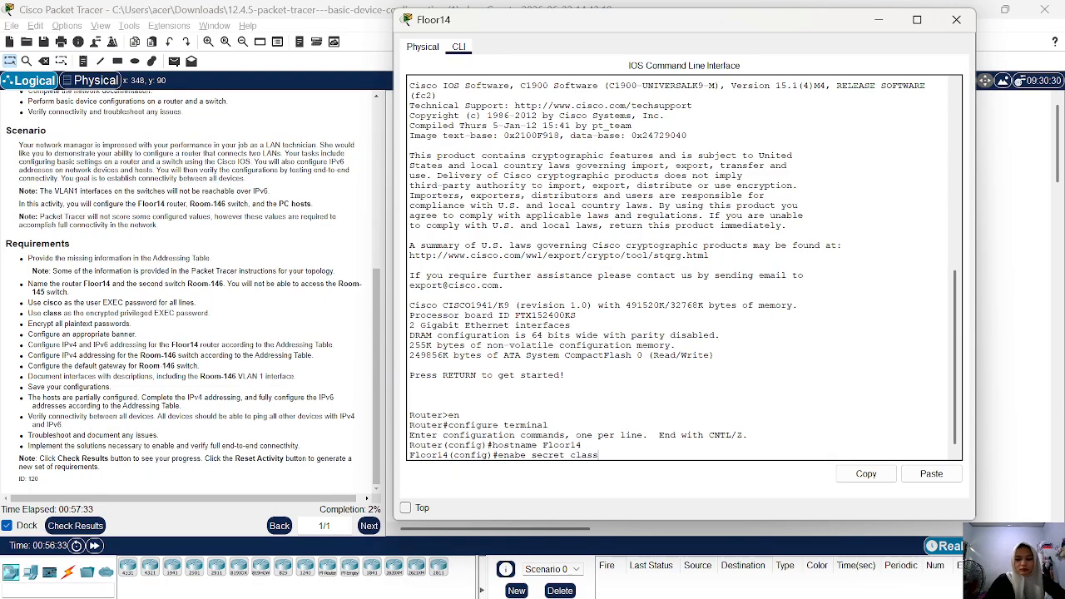
key(Return)
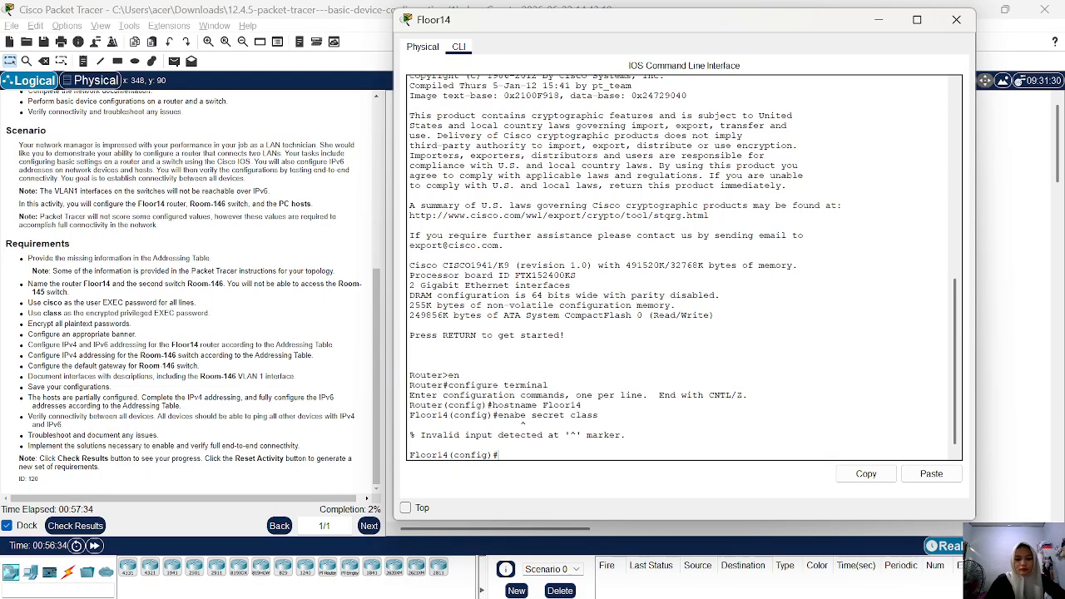
Set the router's encrypted privileged EXEC password with the enable secret command, using the password given in the requirements.
text(enab)
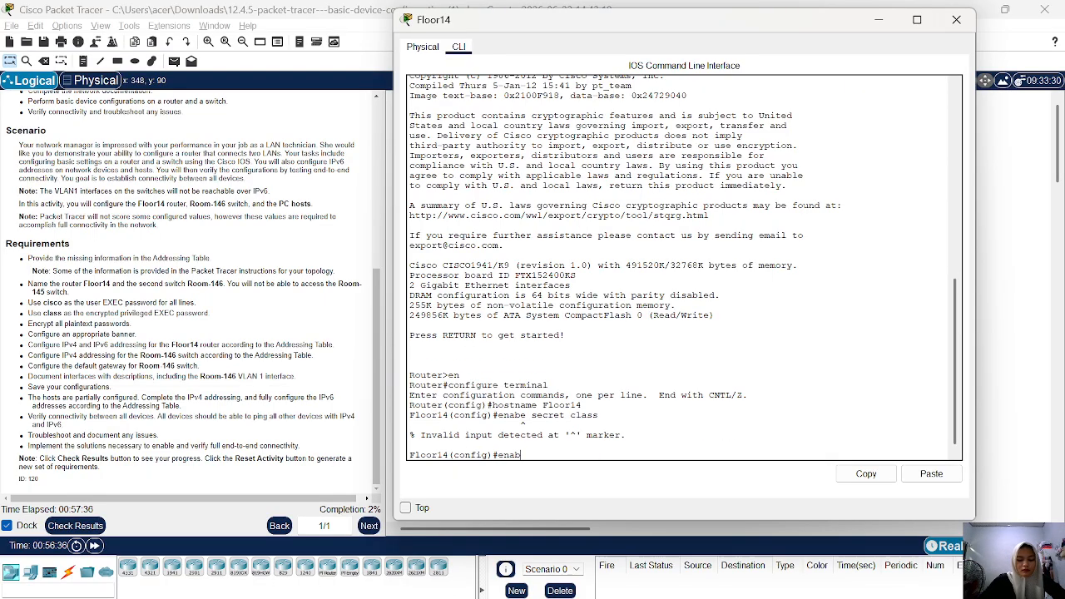
text(le secre)
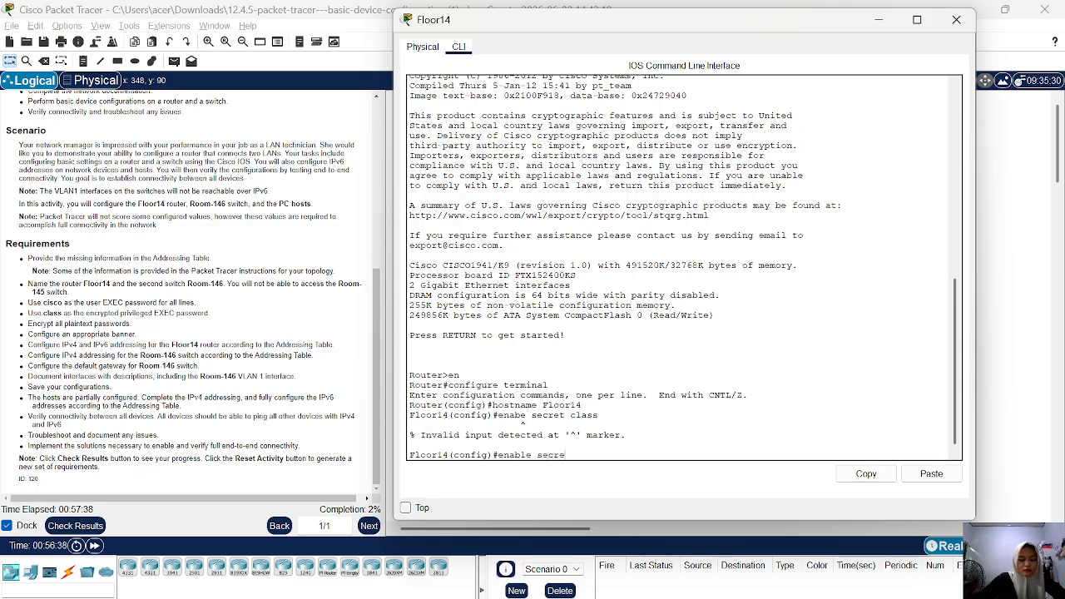
text(t class)
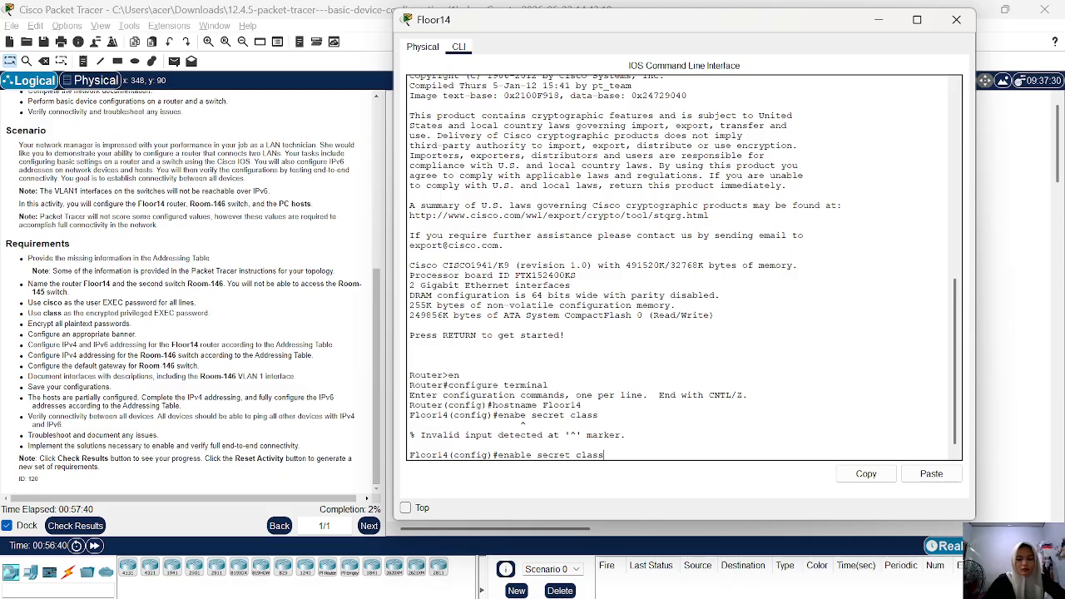
key(Return)
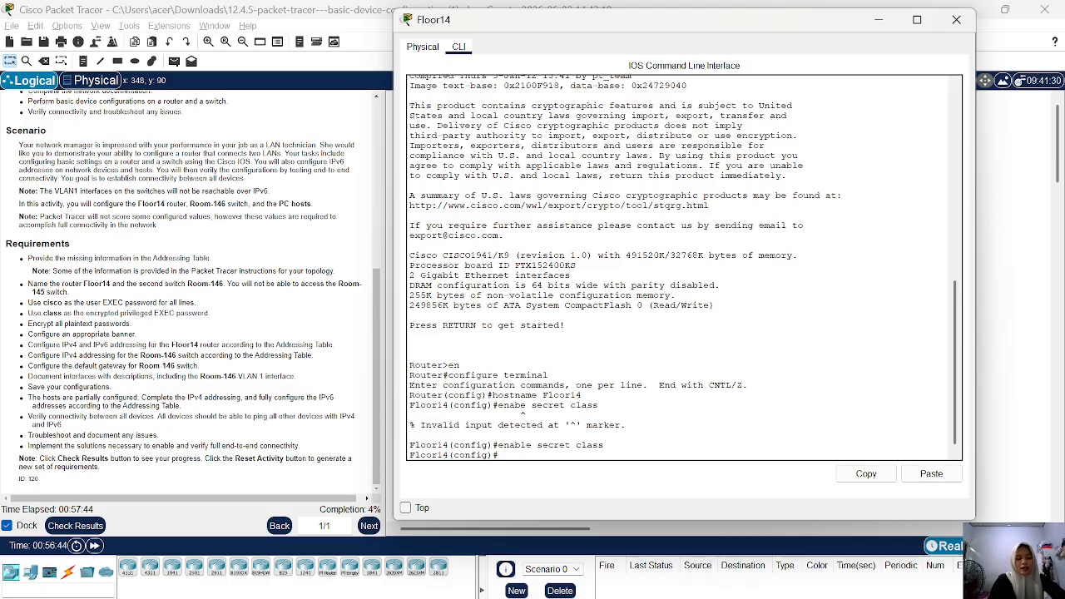
Enter line configuration mode for the router's console line 0.
text(x)
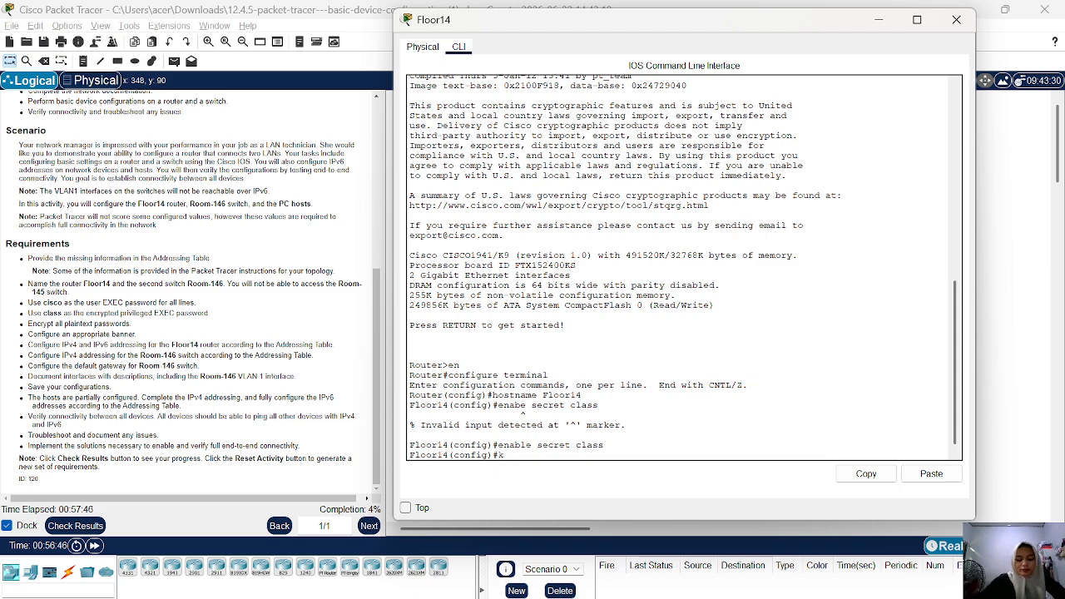
key(BackSpace)
text(line c)
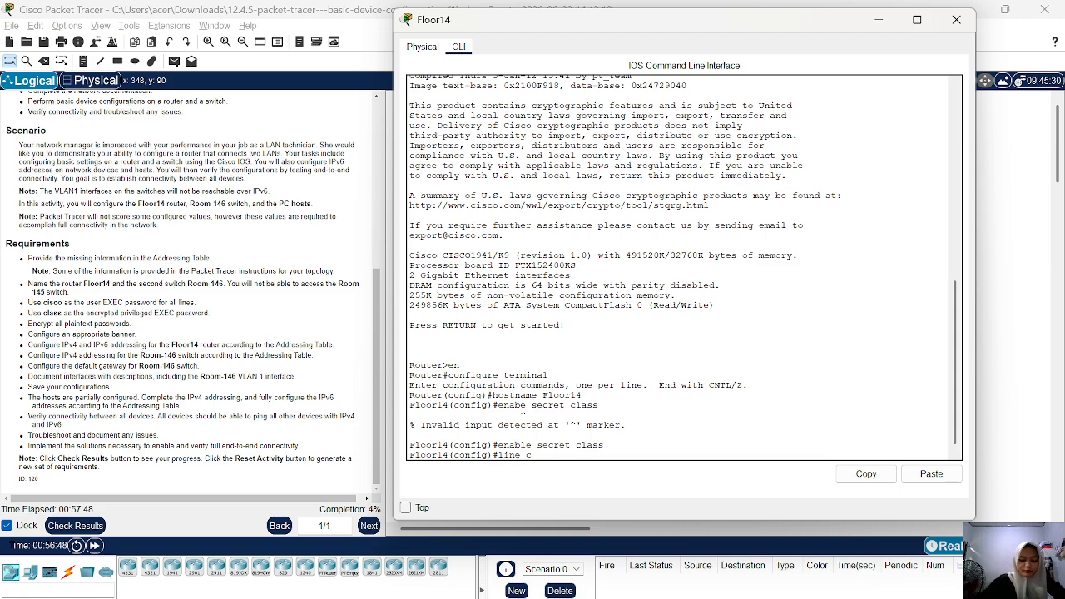
text(on)
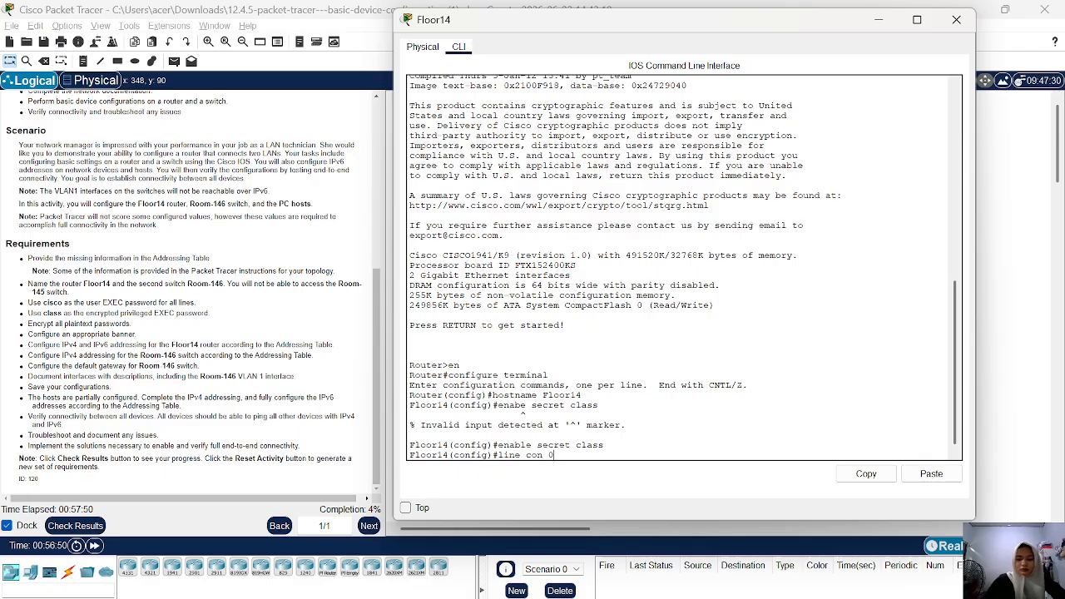
text( 0)
key(Return)
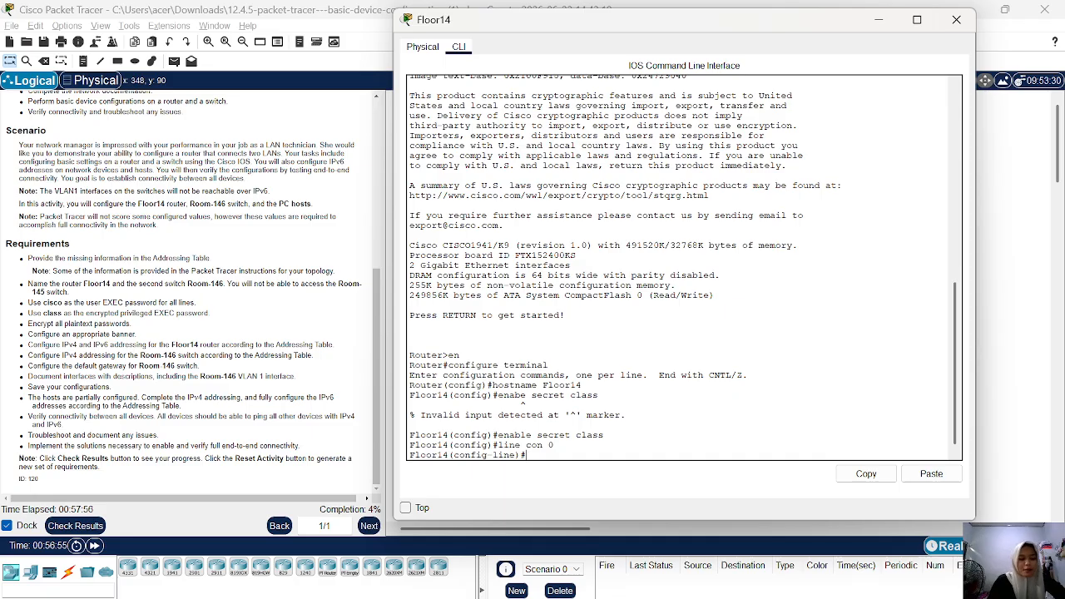
Set the console line password to the user EXEC password given in the activity requirements.
text(pa)
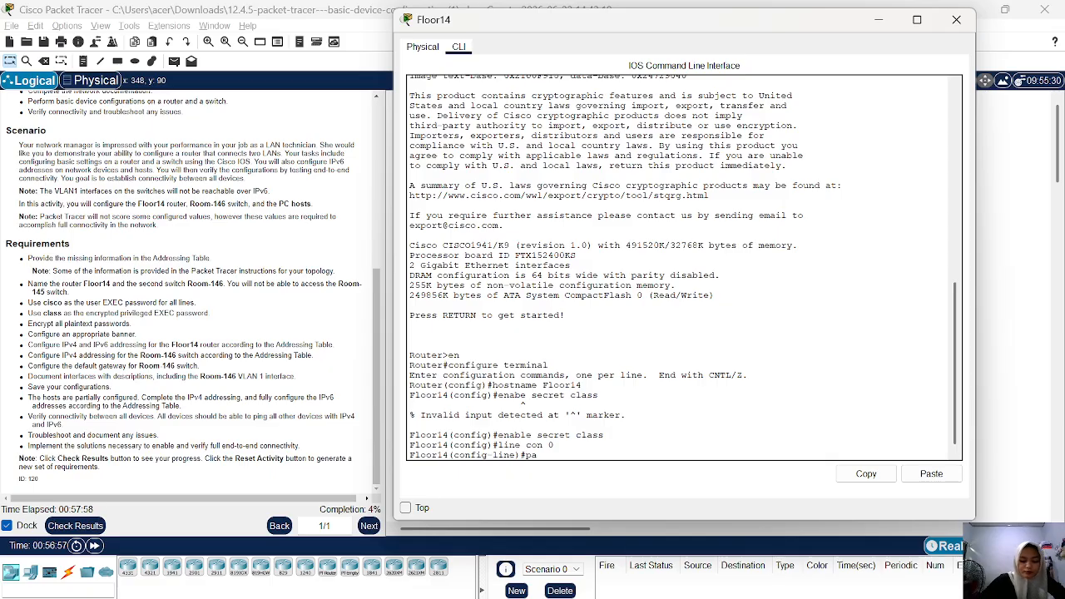
text(ss)
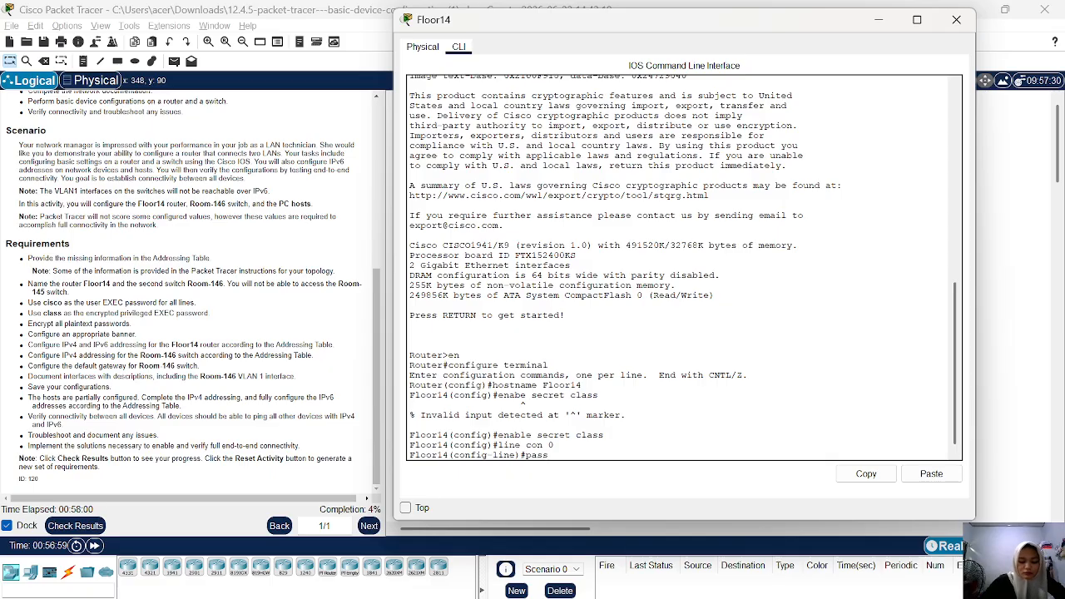
text(ord)
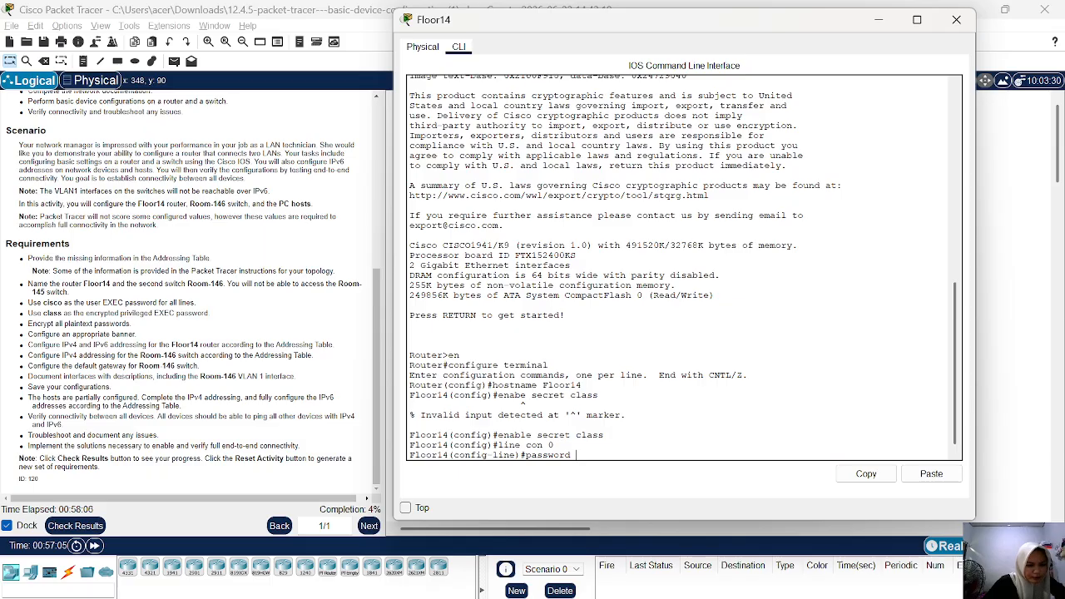
click(283, 320)
scroll(283, 320, up, 3)
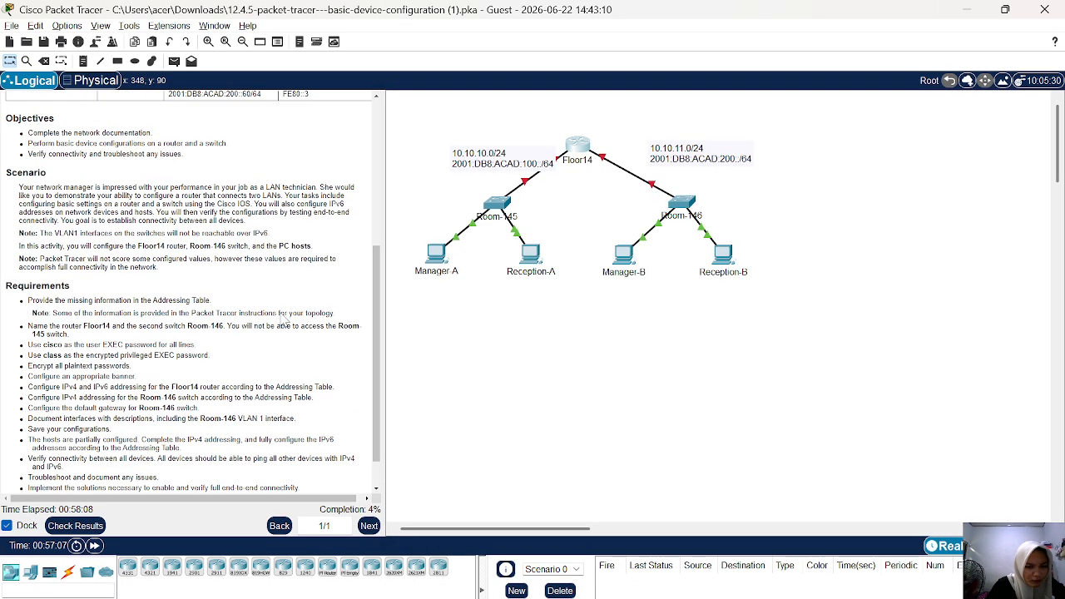
mouse_move(672, 592)
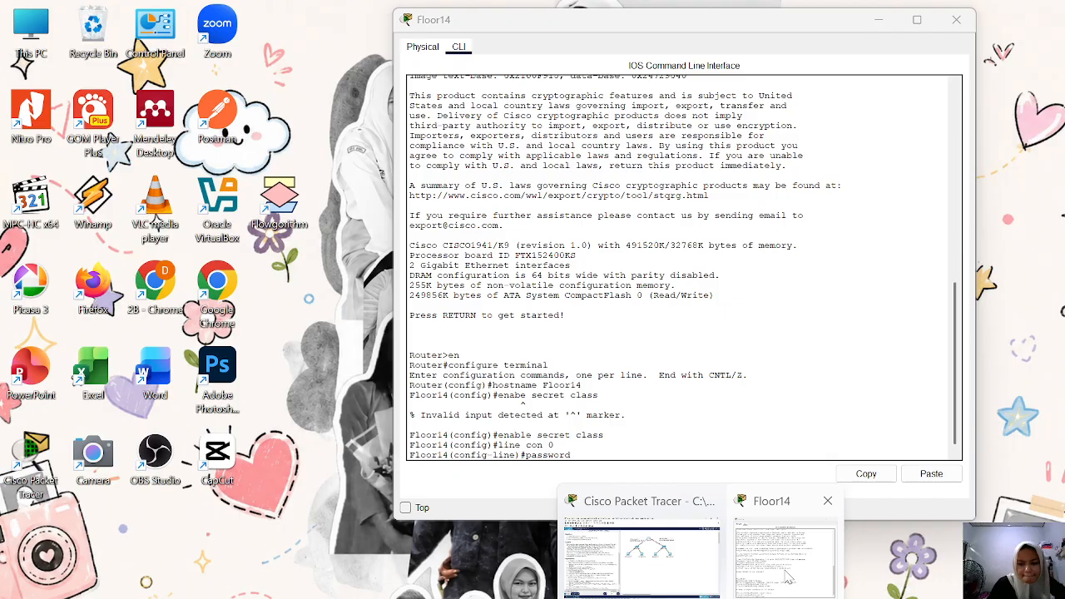
click(788, 579)
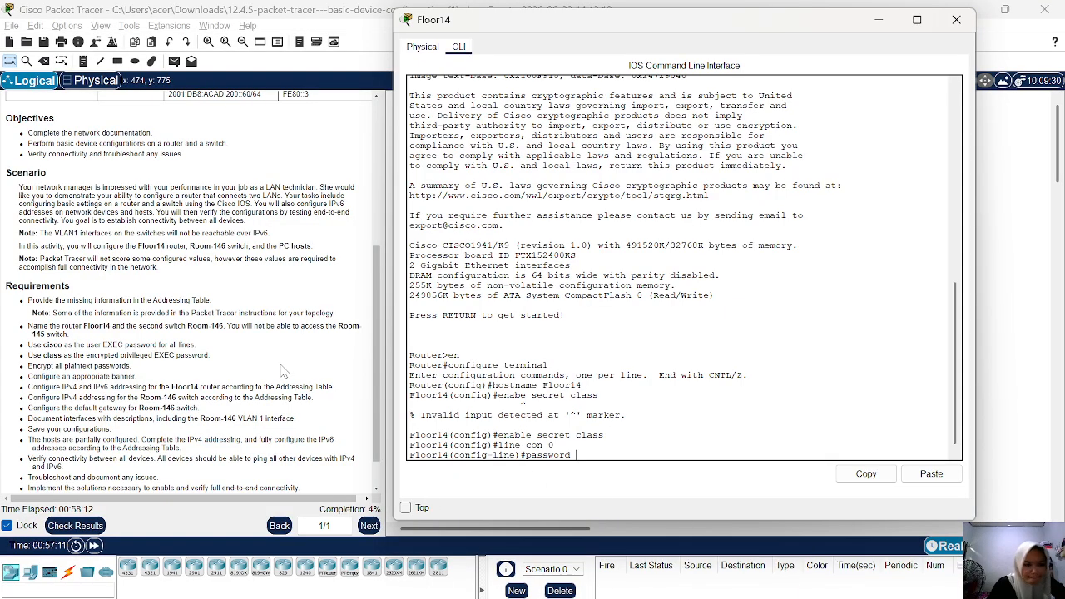
scroll(283, 372, down, 1)
scroll(283, 372, up, 5)
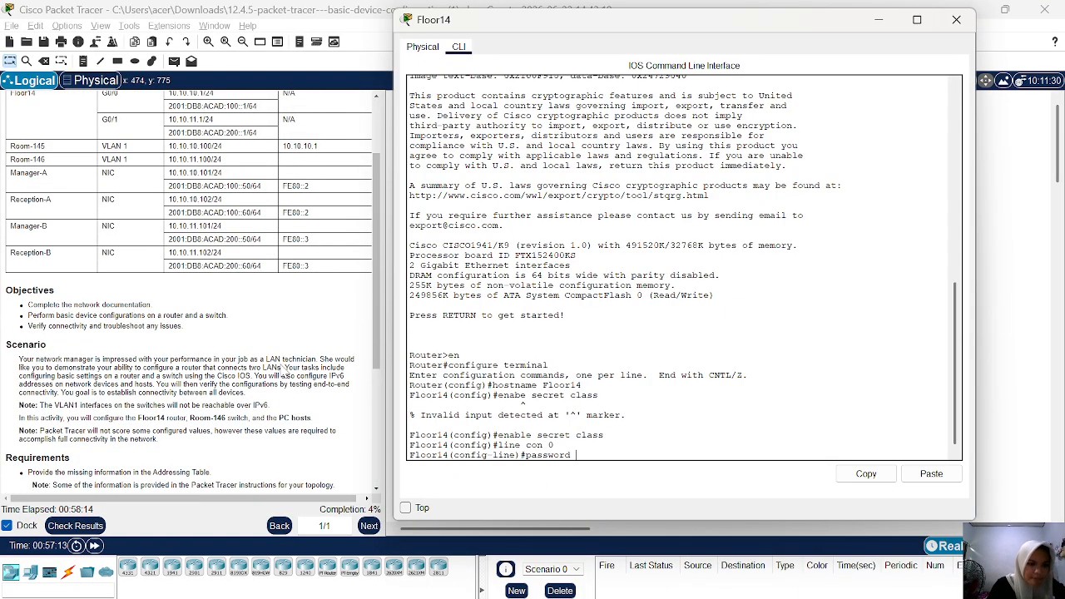
scroll(283, 372, down, 5)
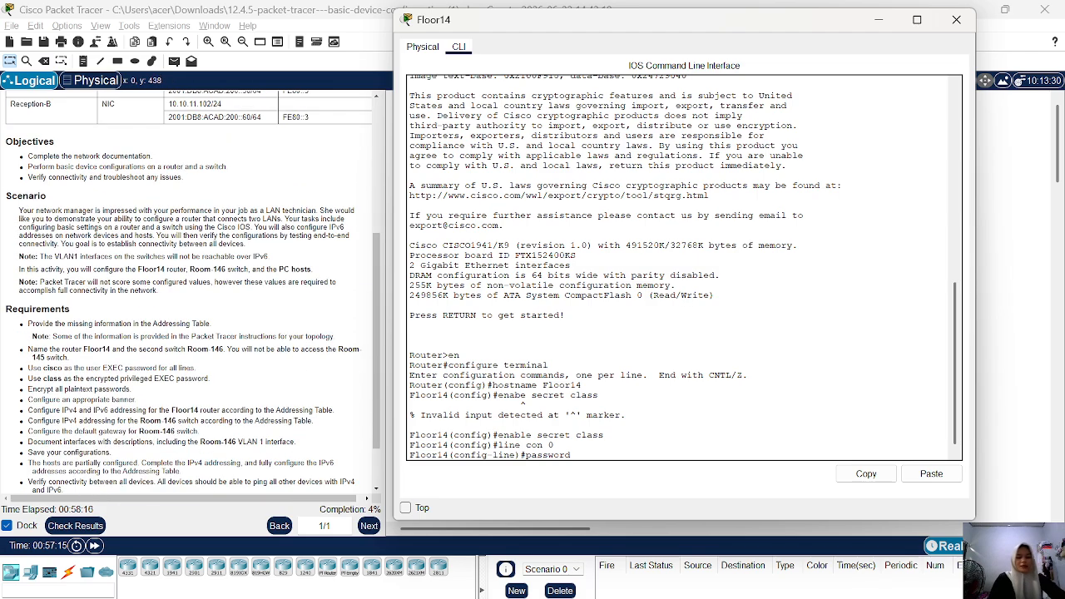
text(cisco)
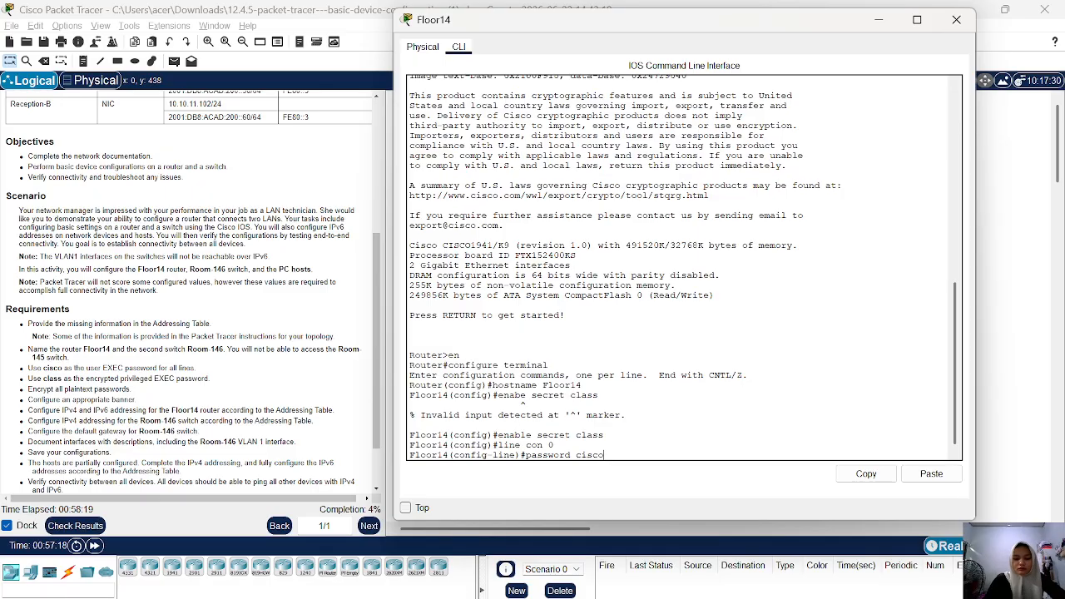
key(Return)
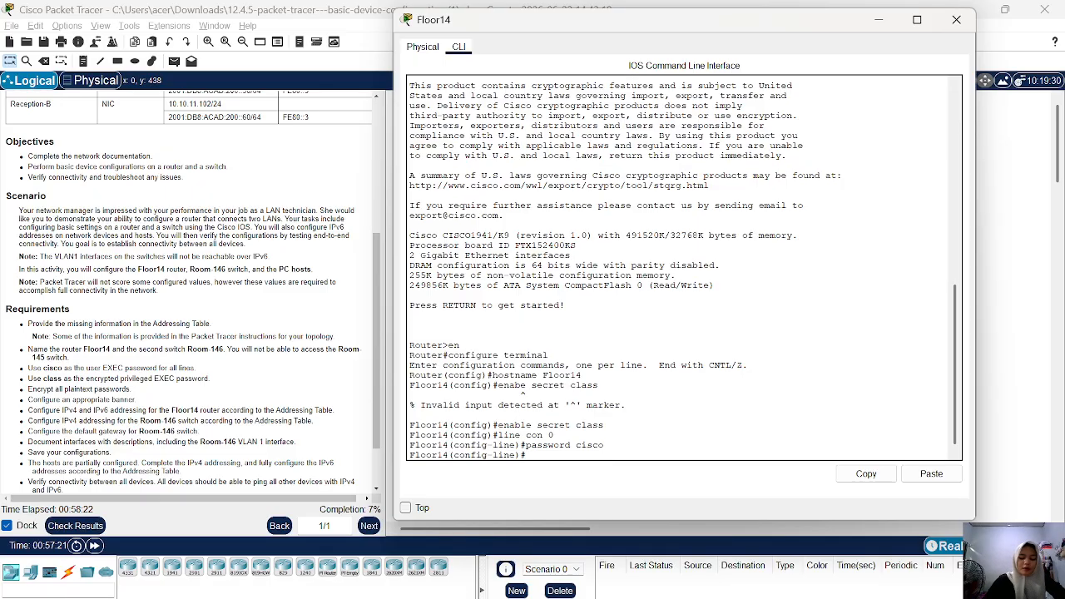
Require login on the console line and return to global configuration mode.
text(login)
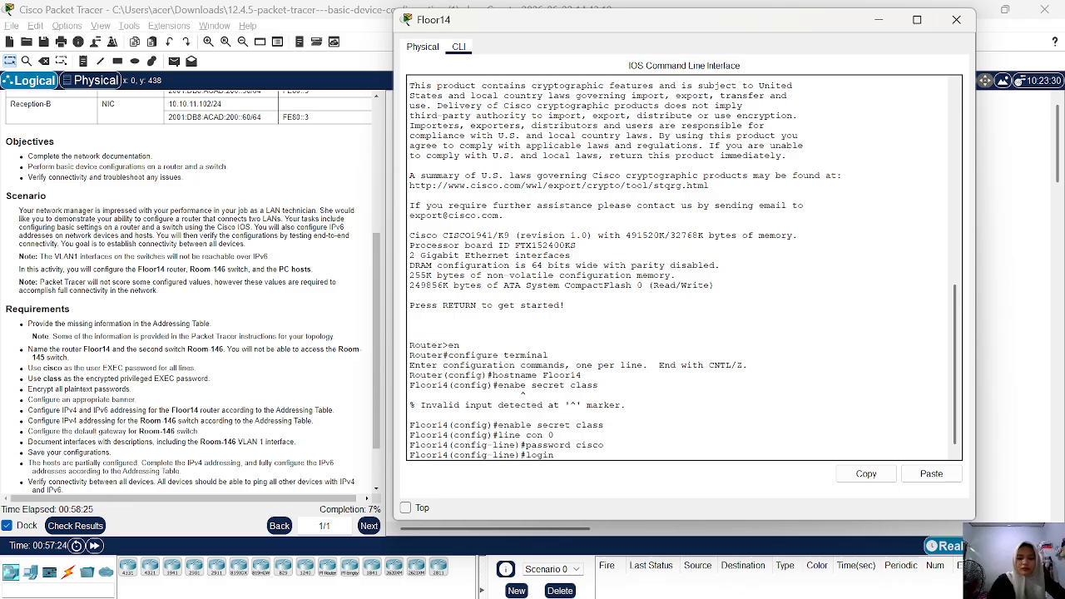
key(Return)
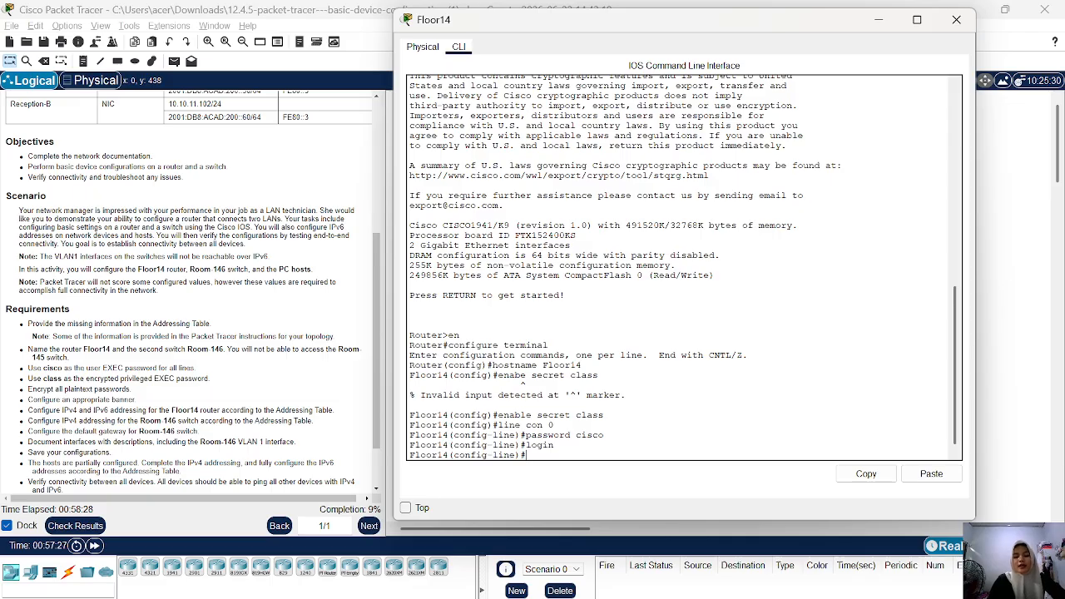
text(exit)
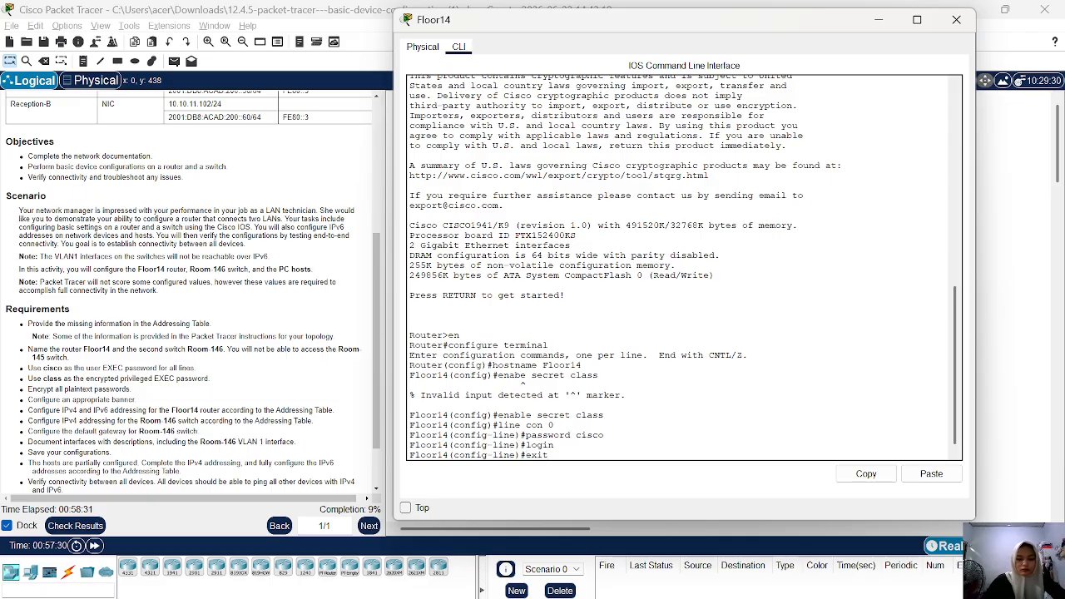
key(Return)
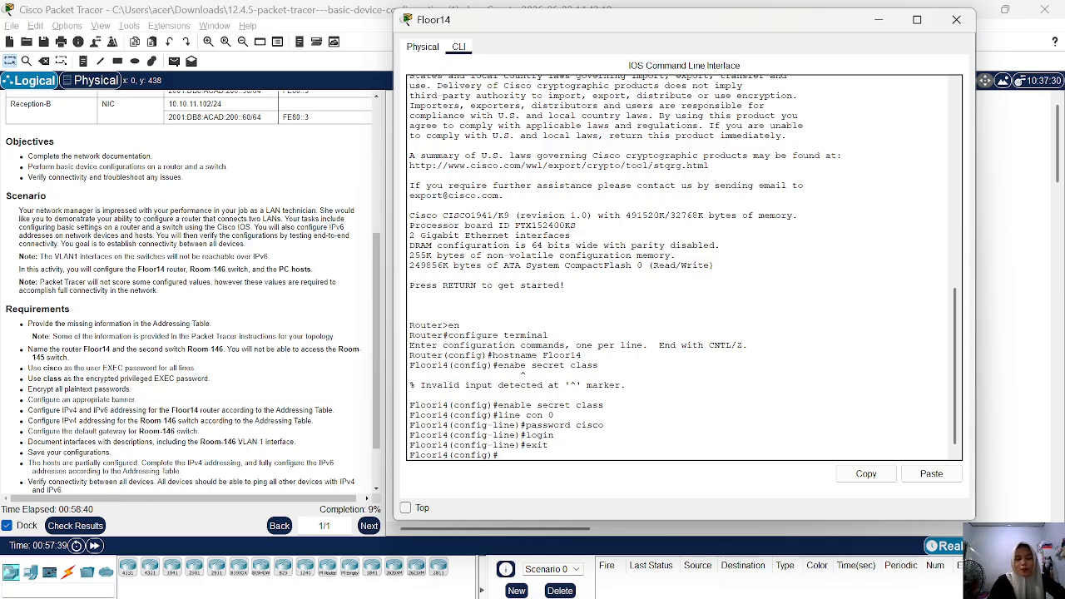
Try to enter configuration of the virtual terminal lines with vty 0 4.
text(vty )
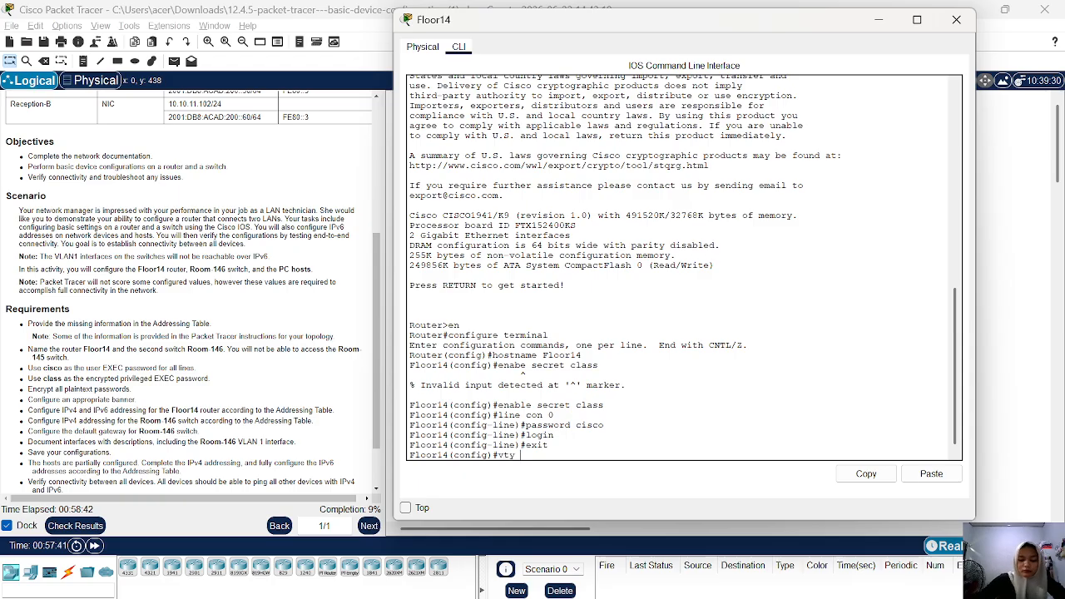
text(0 4)
key(Return)
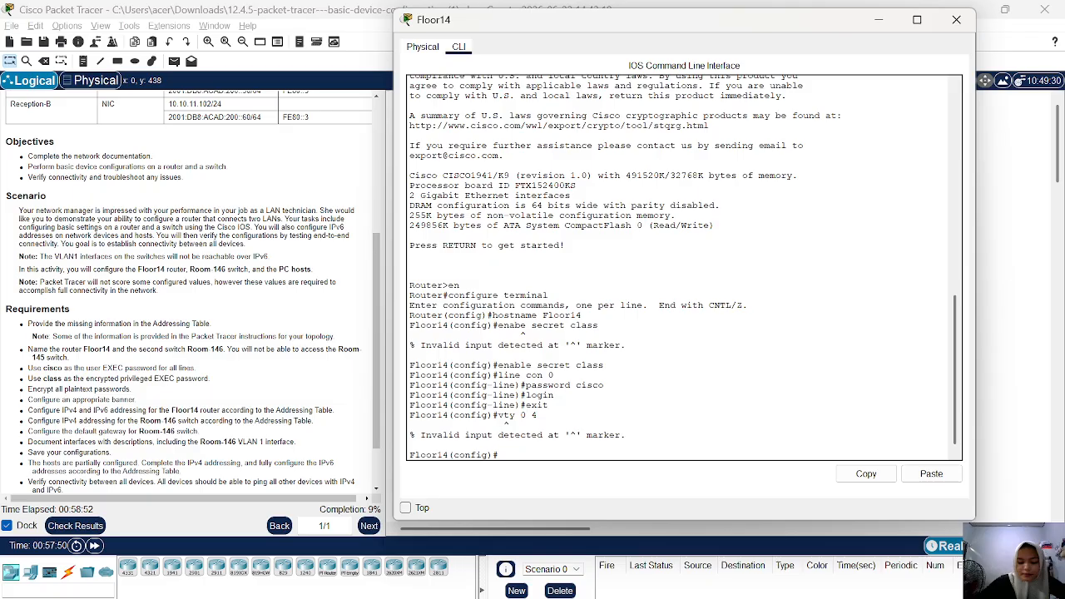
Enter line configuration for line vty 0 4 and set its password to the user EXEC password from the requirements.
text(line)
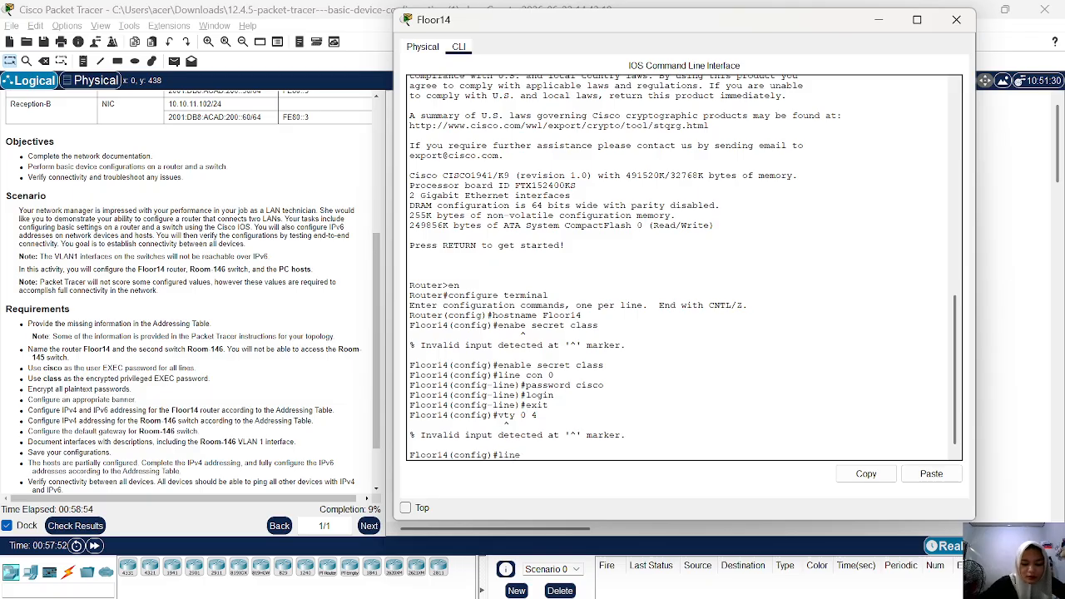
text( vty 0 4)
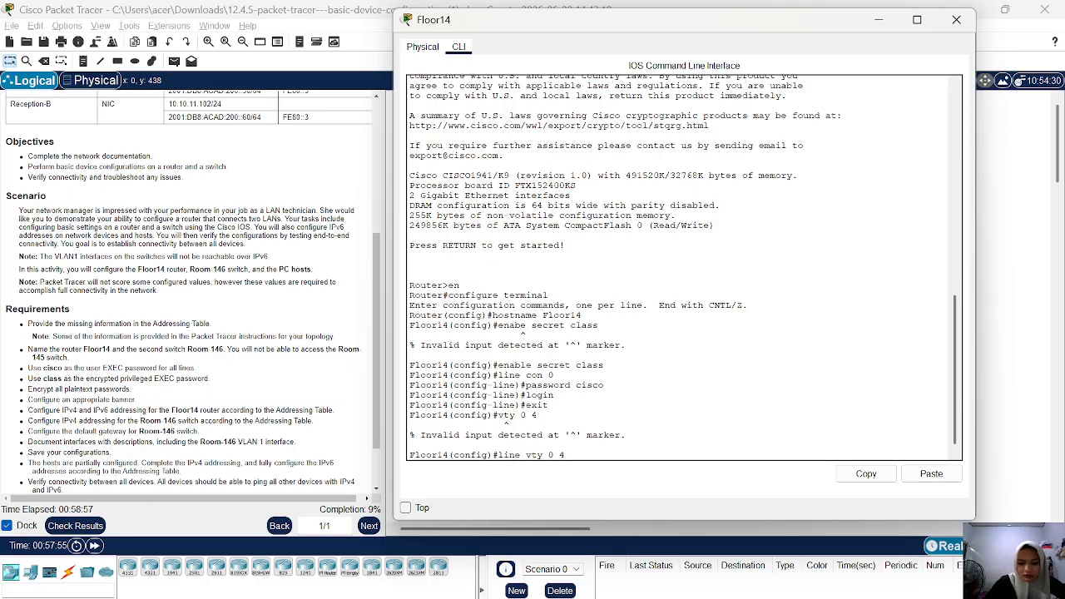
key(Return)
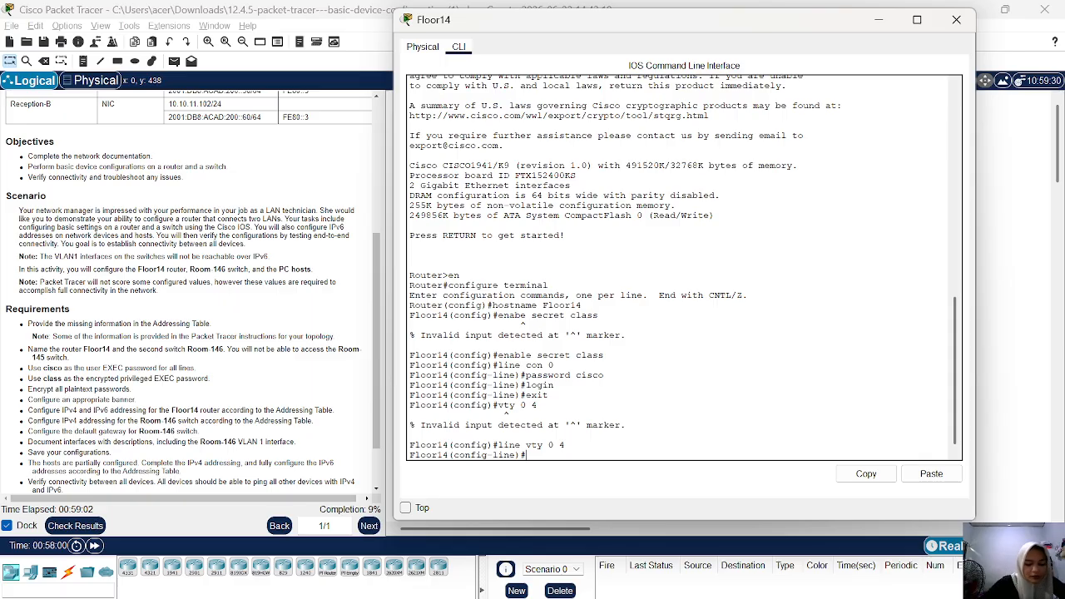
text(passw)
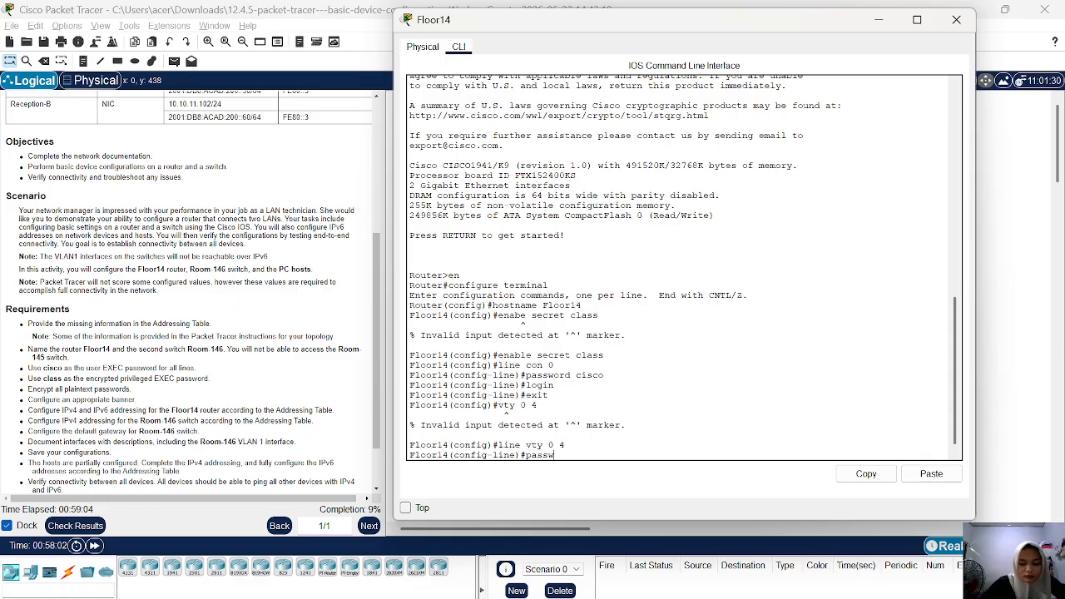
text(ord )
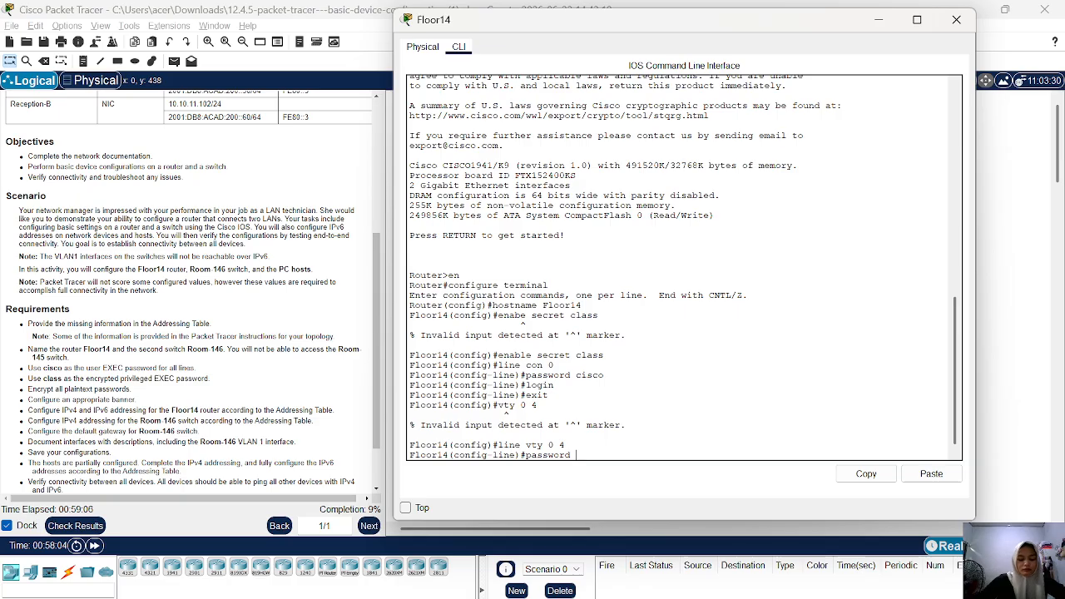
text(cisco)
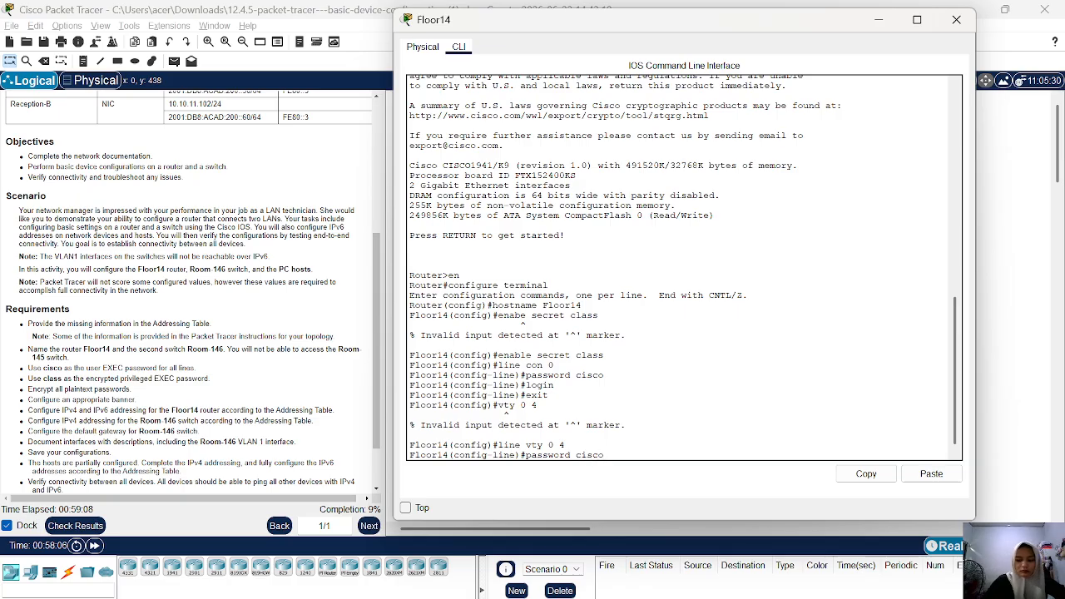
key(Return)
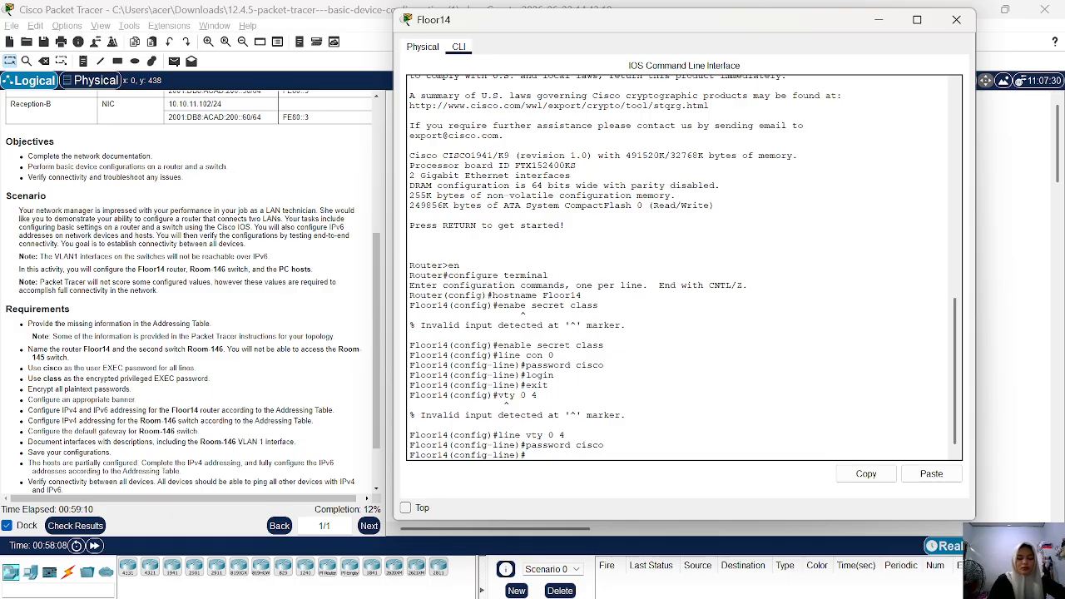
Require login on the vty lines 0 to 4 and return to global configuration mode.
text(login)
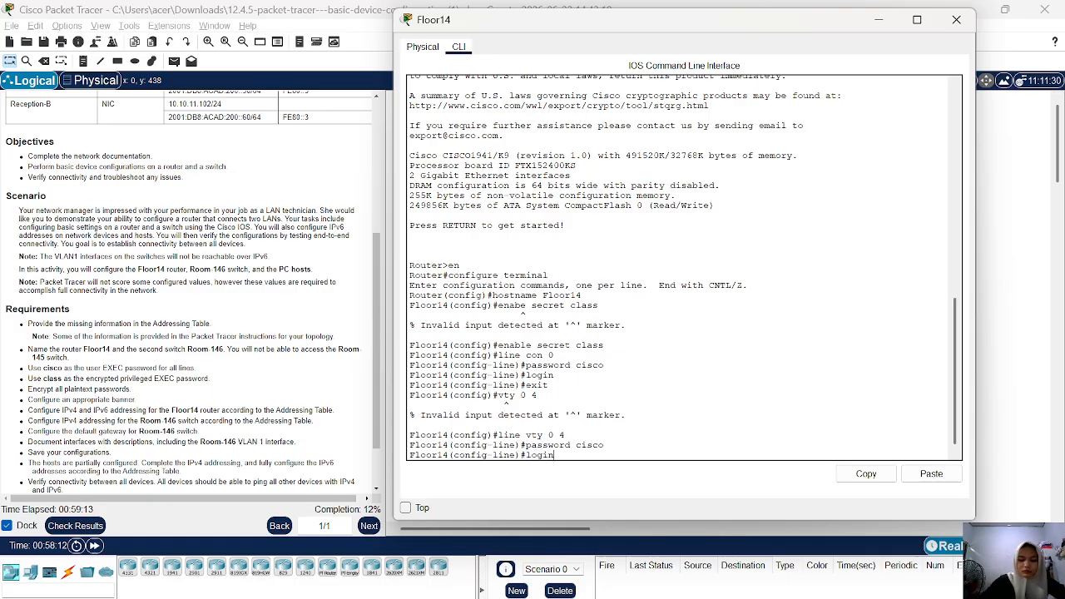
key(Return)
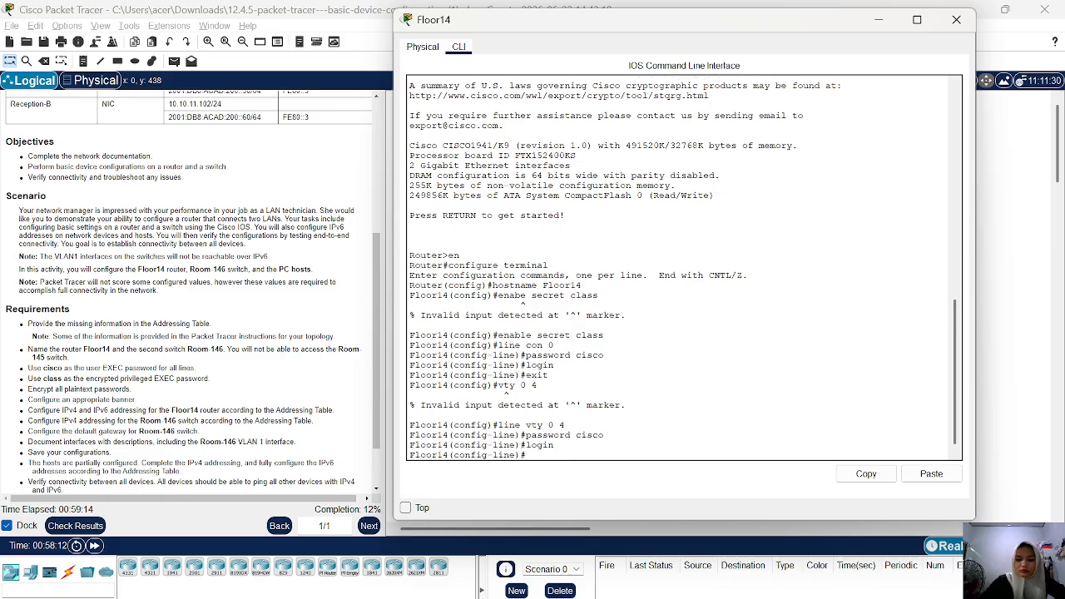
text(ex)
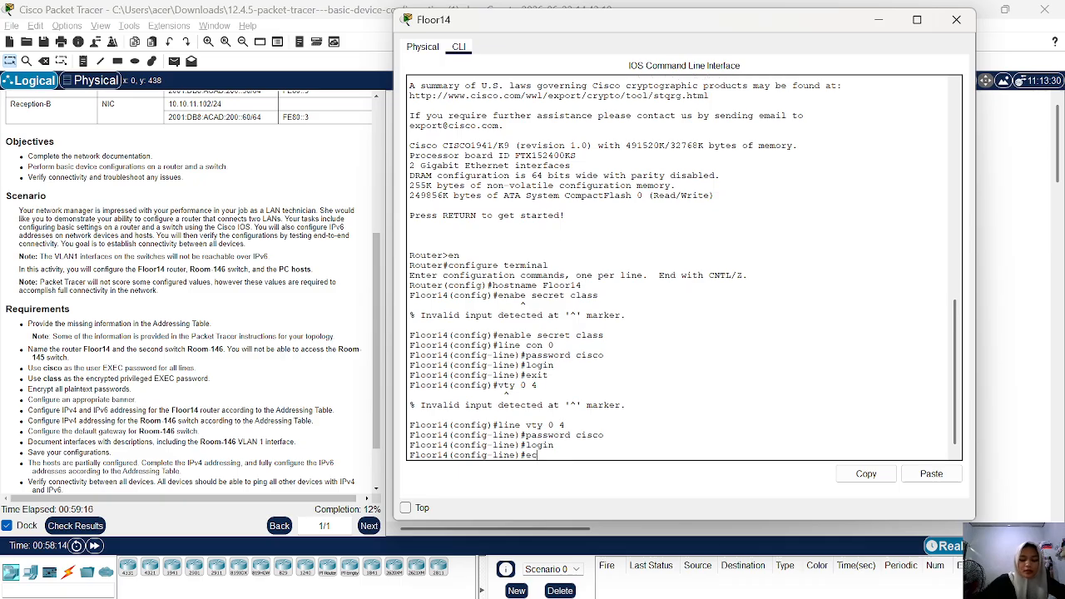
text(it)
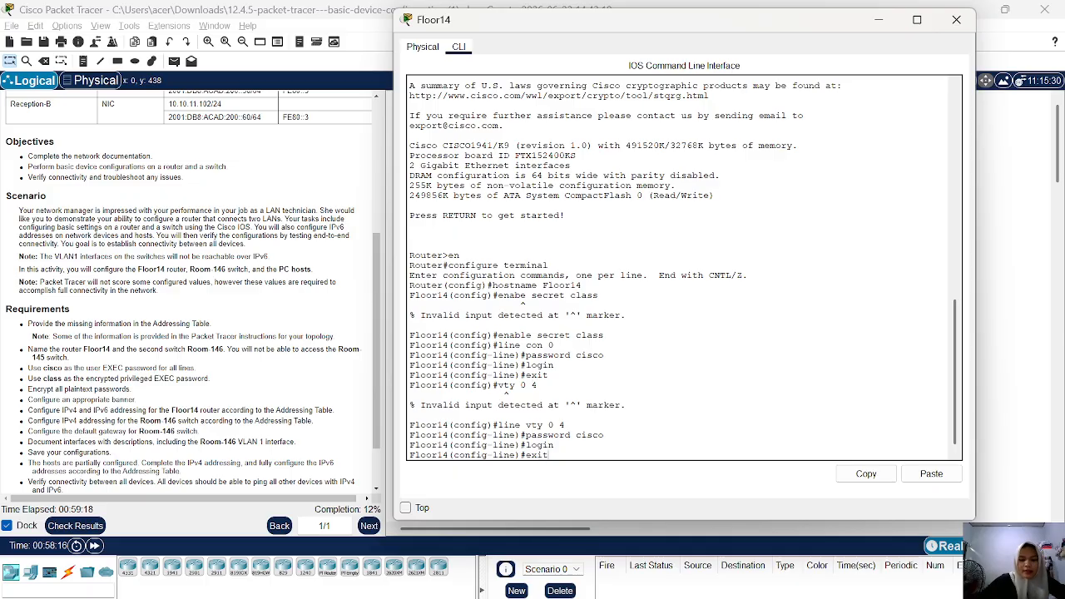
key(Return)
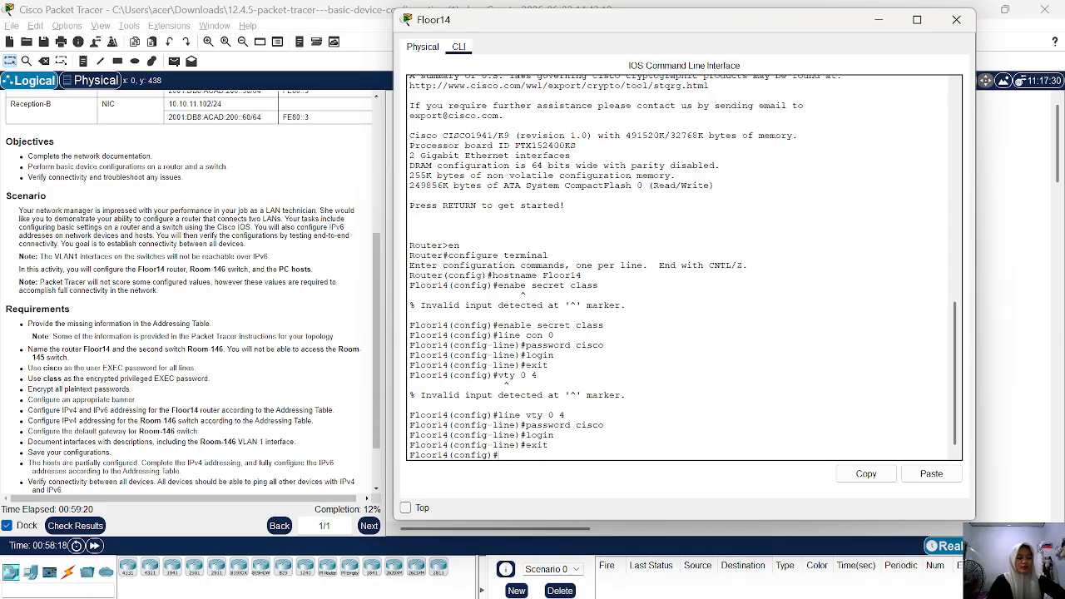
Encrypt all plaintext passwords on the router with service password-encryption.
text(servi)
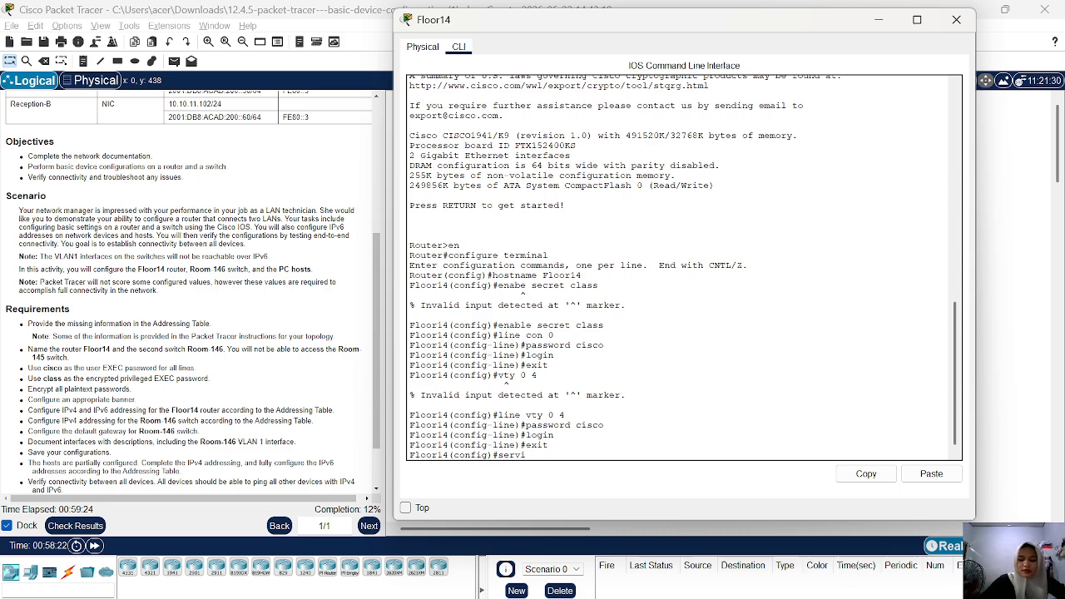
text(ce)
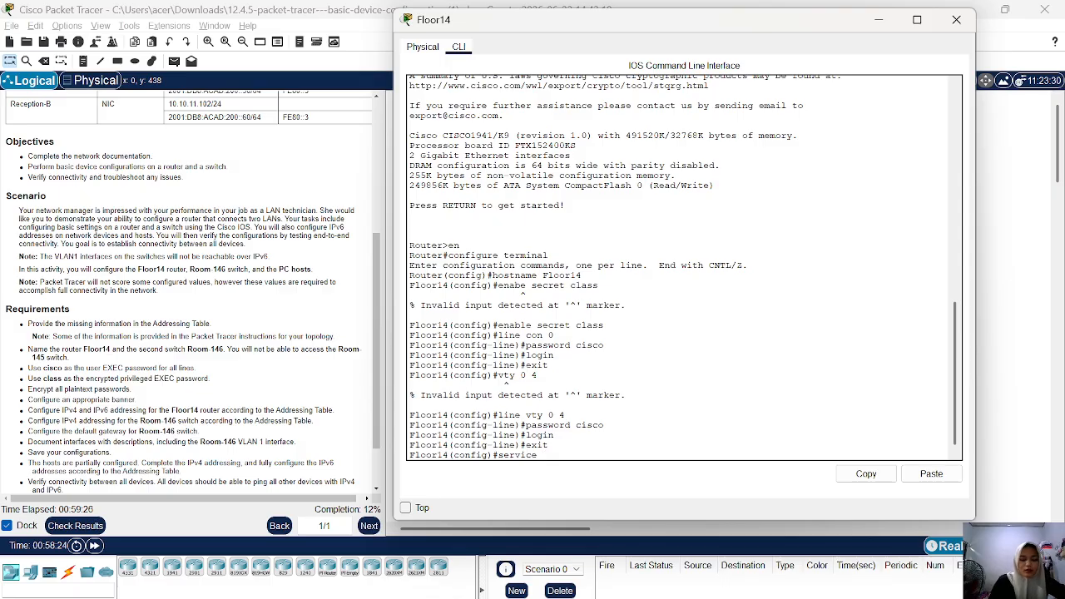
text( passwp)
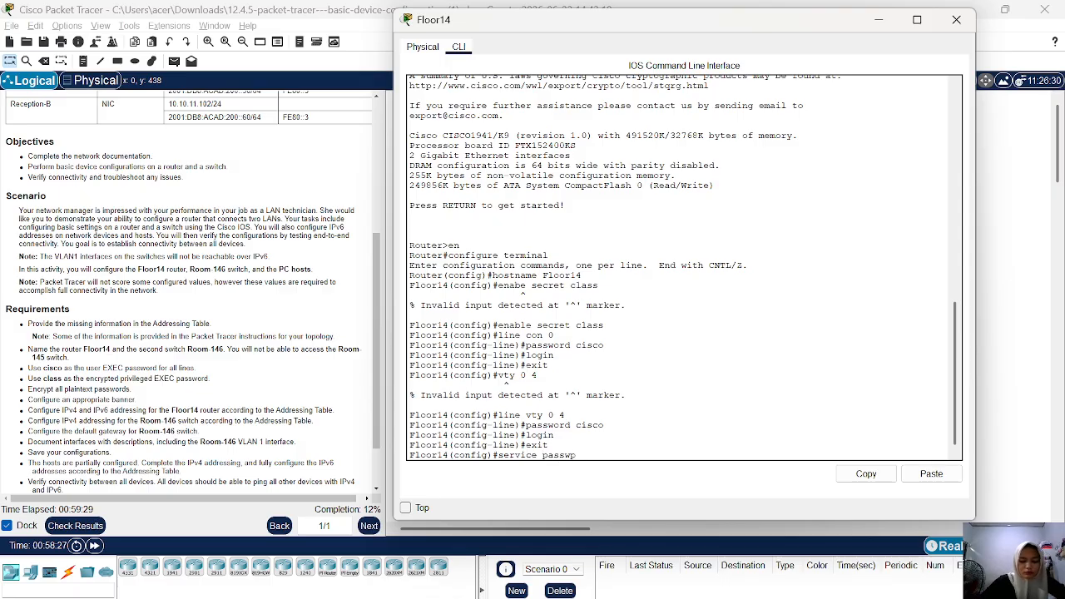
key(BackSpace)
text(ord)
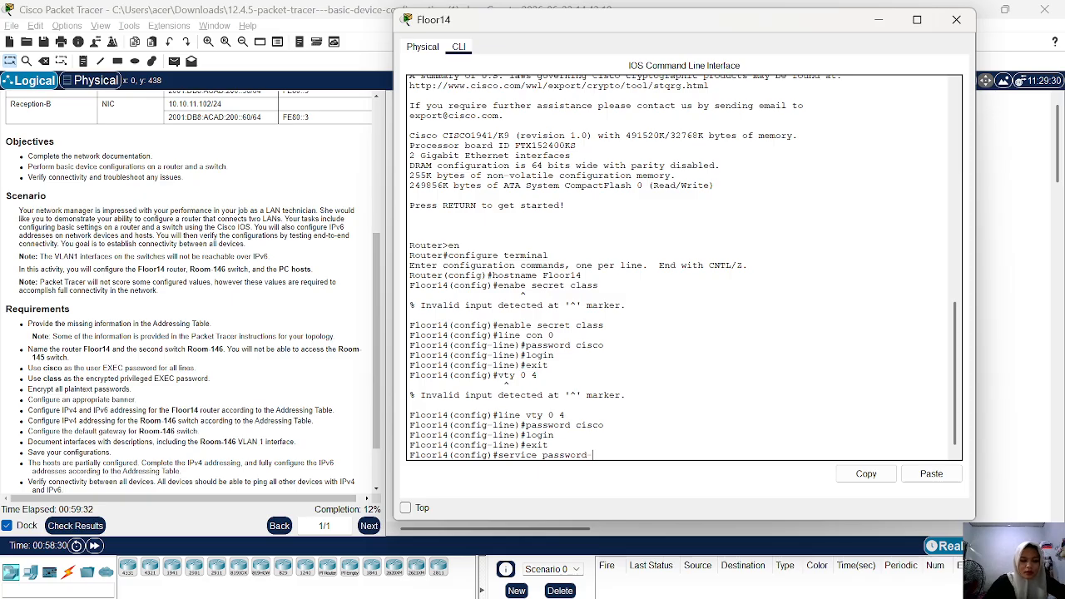
text( enc)
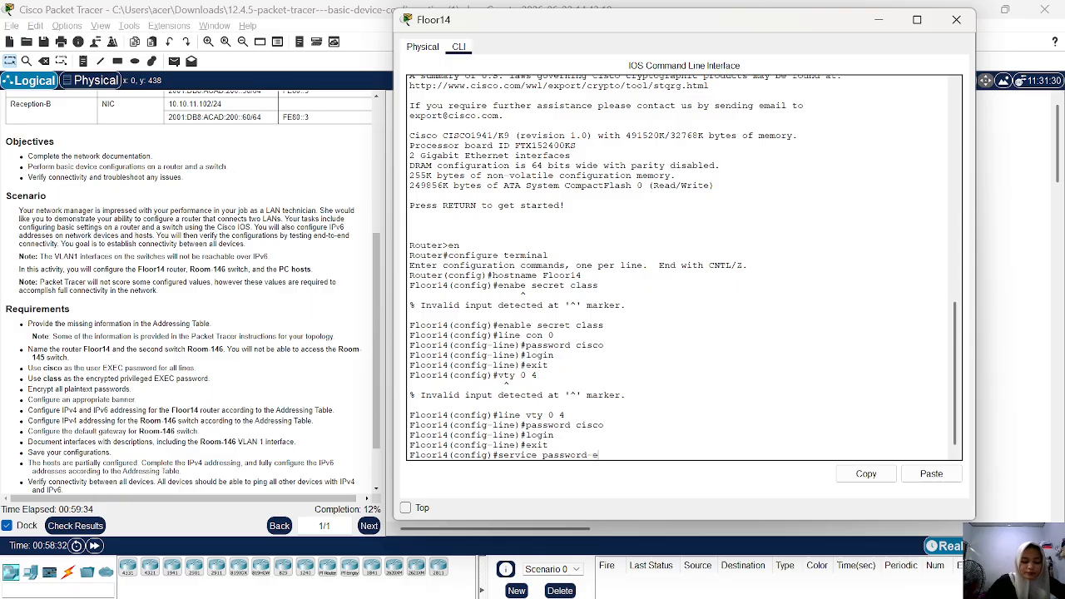
text(r)
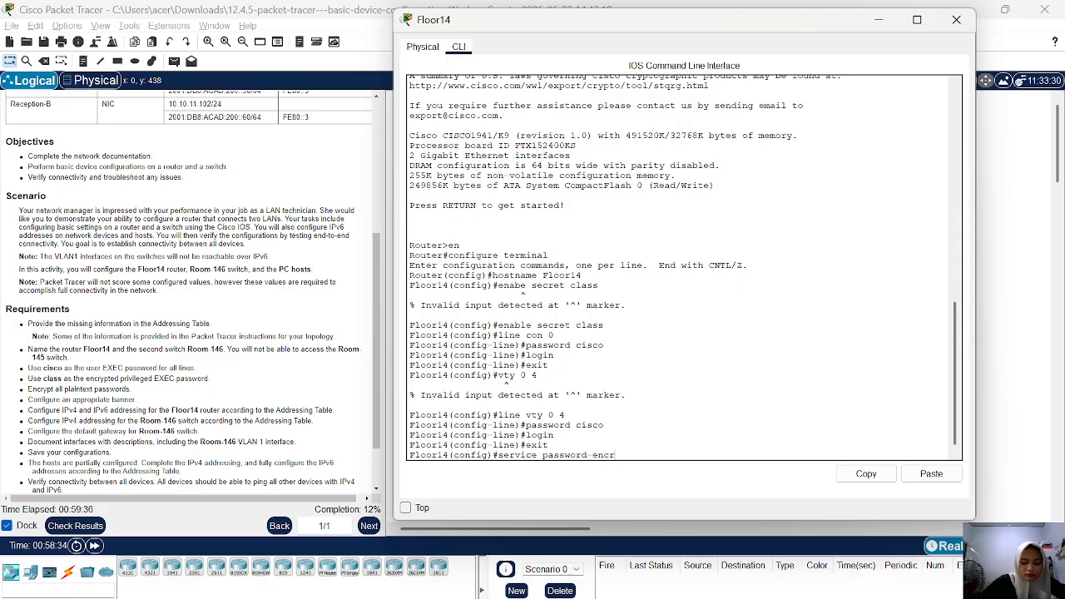
text(yption)
key(Return)
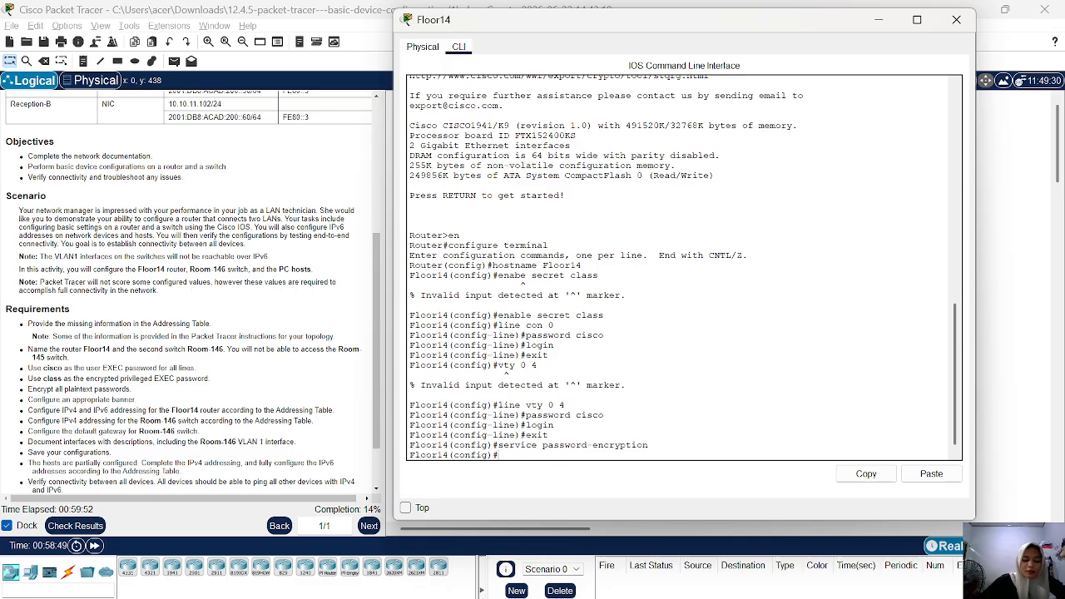
Set the message-of-the-day banner to "Akses Tidak Sah Dilarang!" using # as the delimiter.
text(banner)
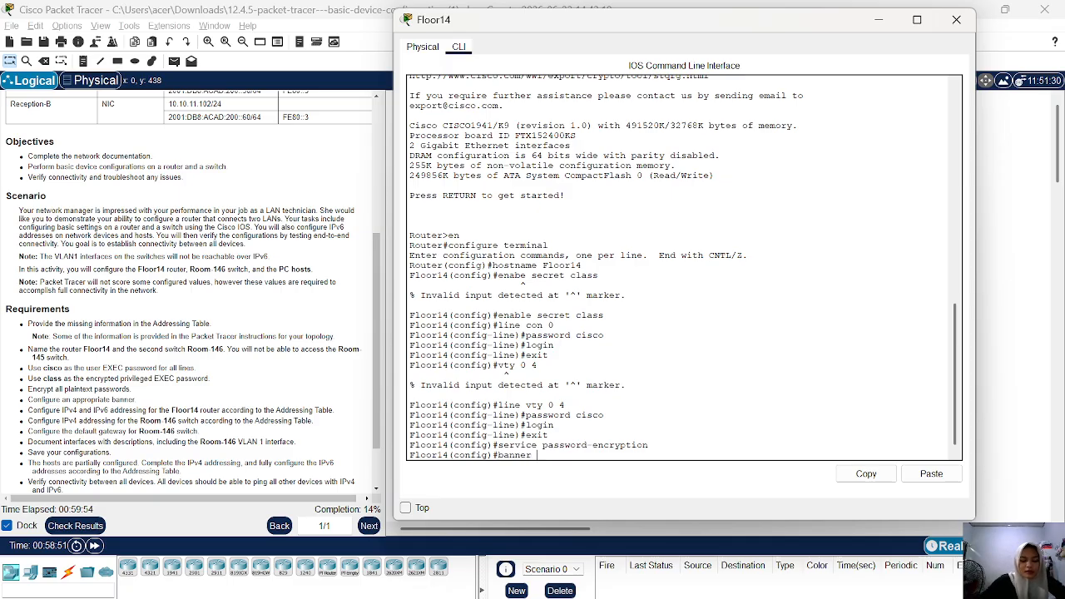
text( motd)
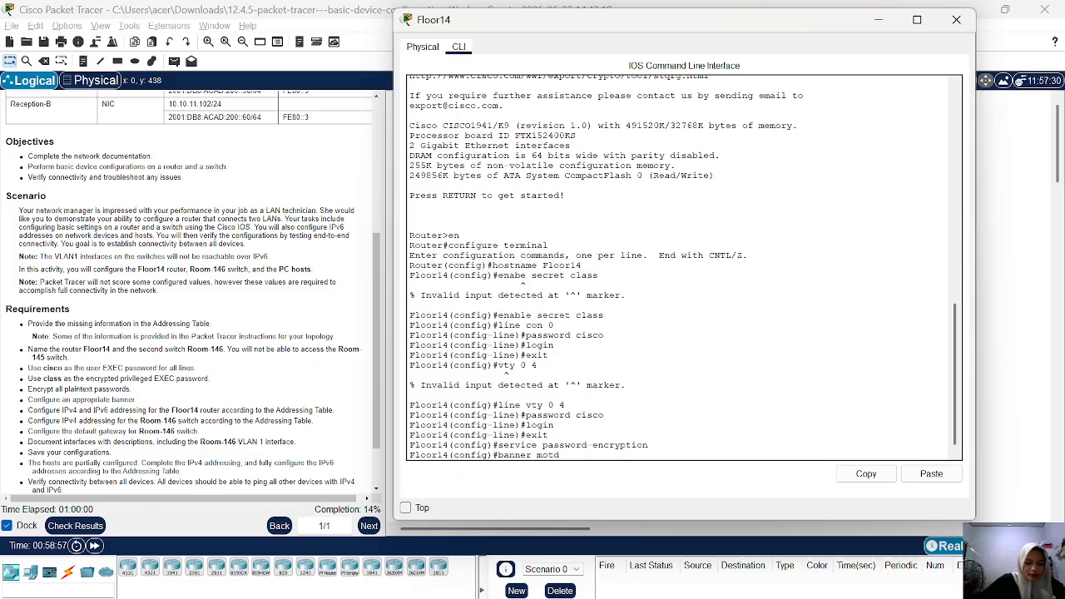
text( *)
key(BackSpace)
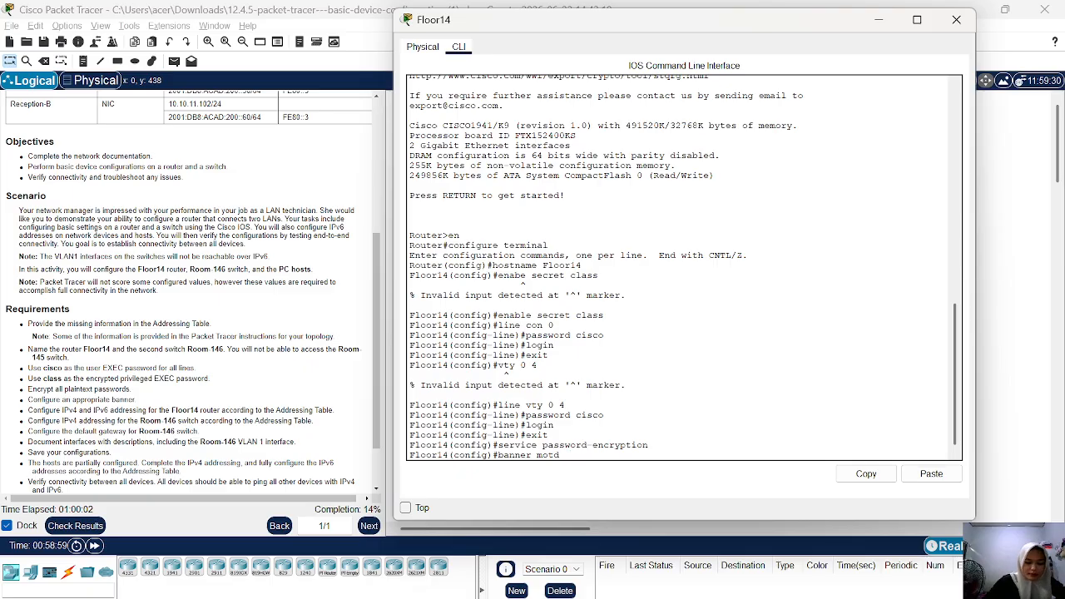
text(#)
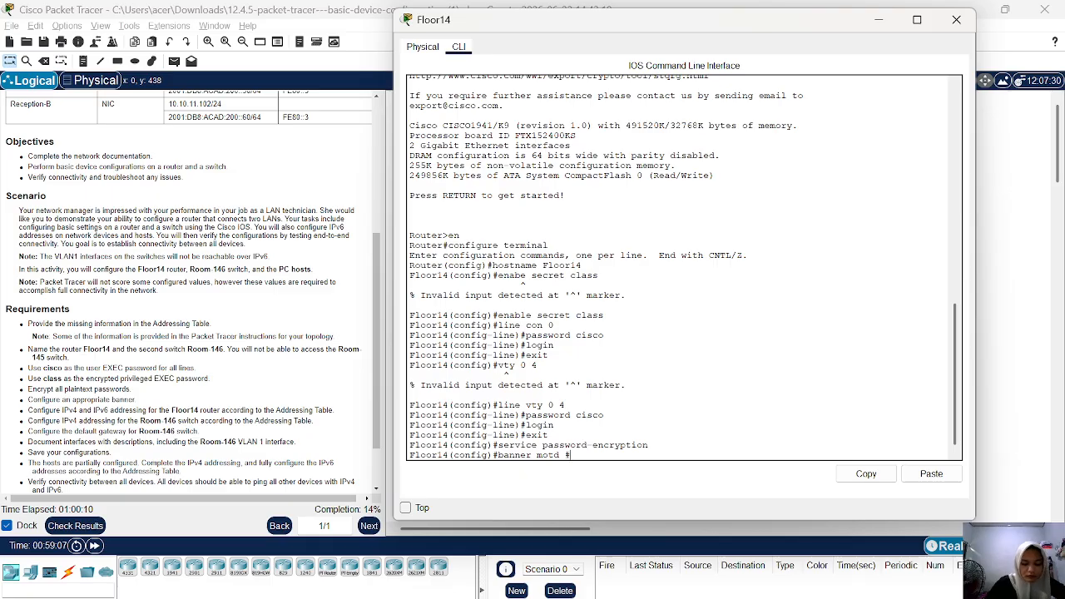
text(Akses)
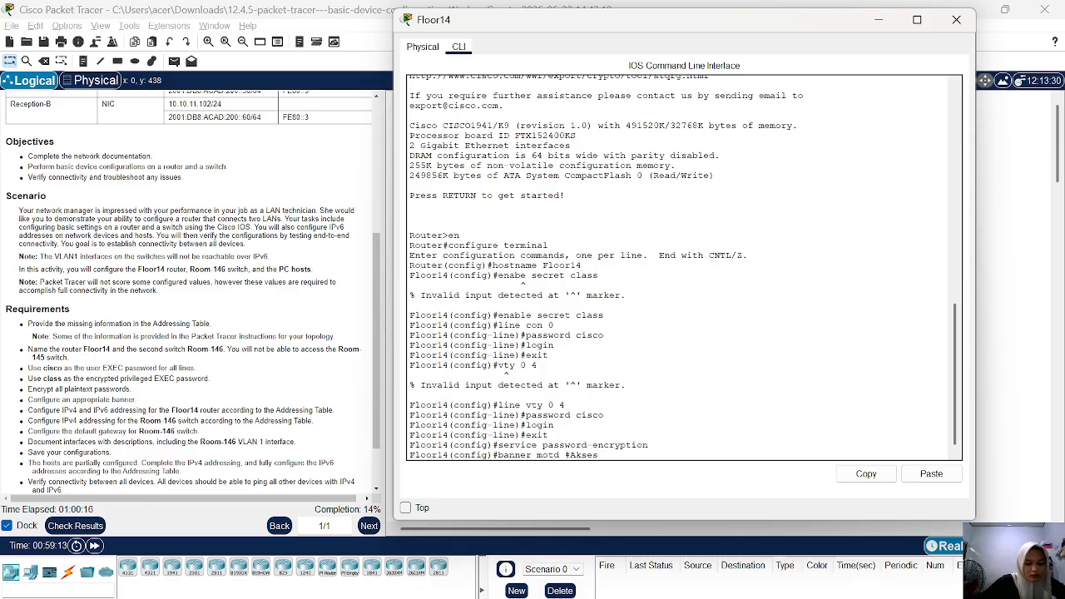
text( Tidak)
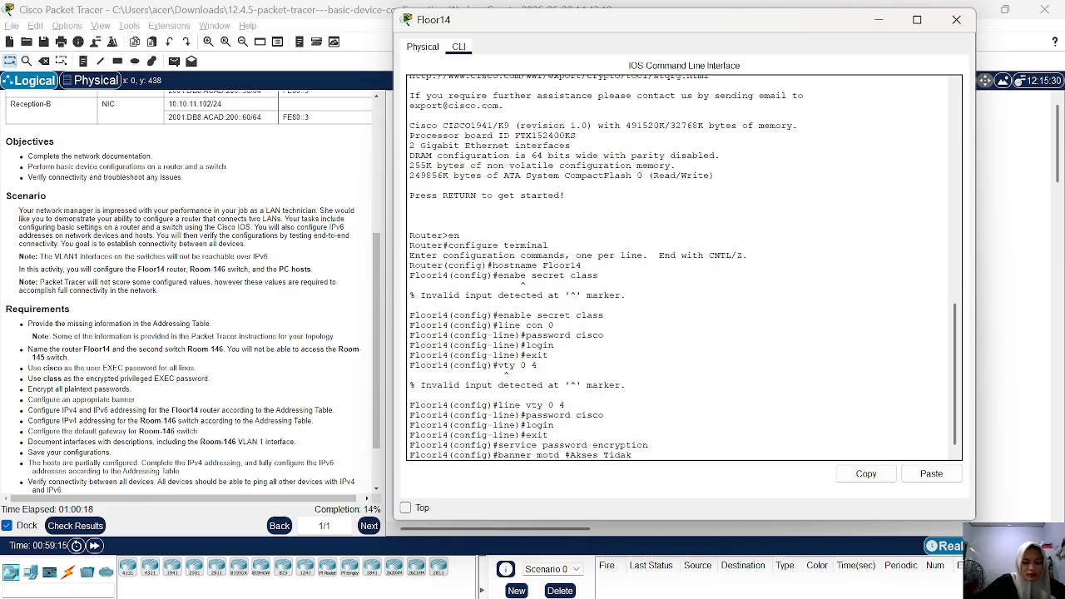
text( Sah )
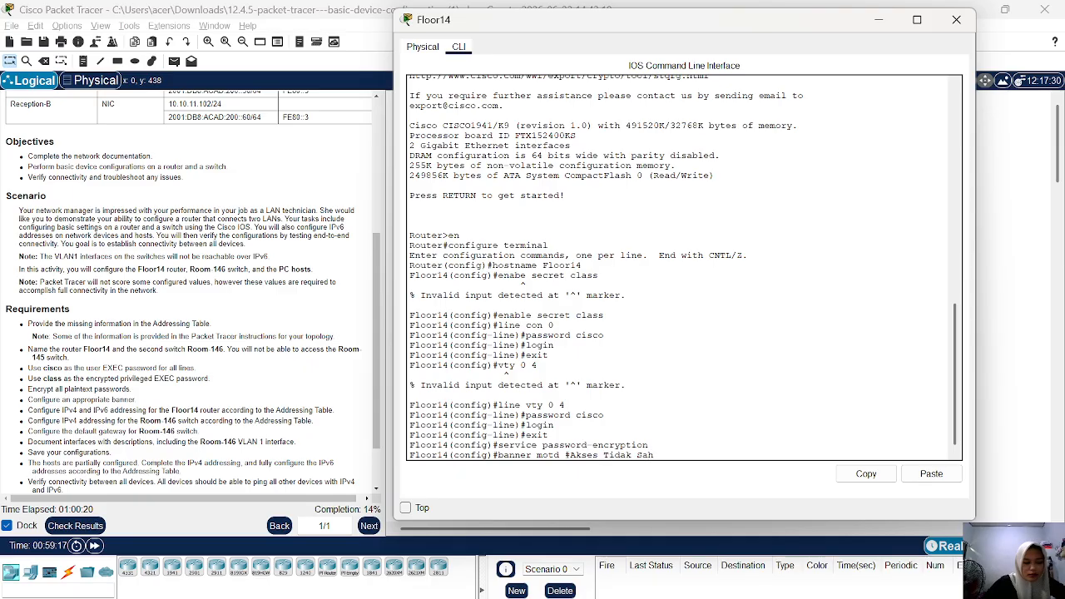
text(Dilarang)
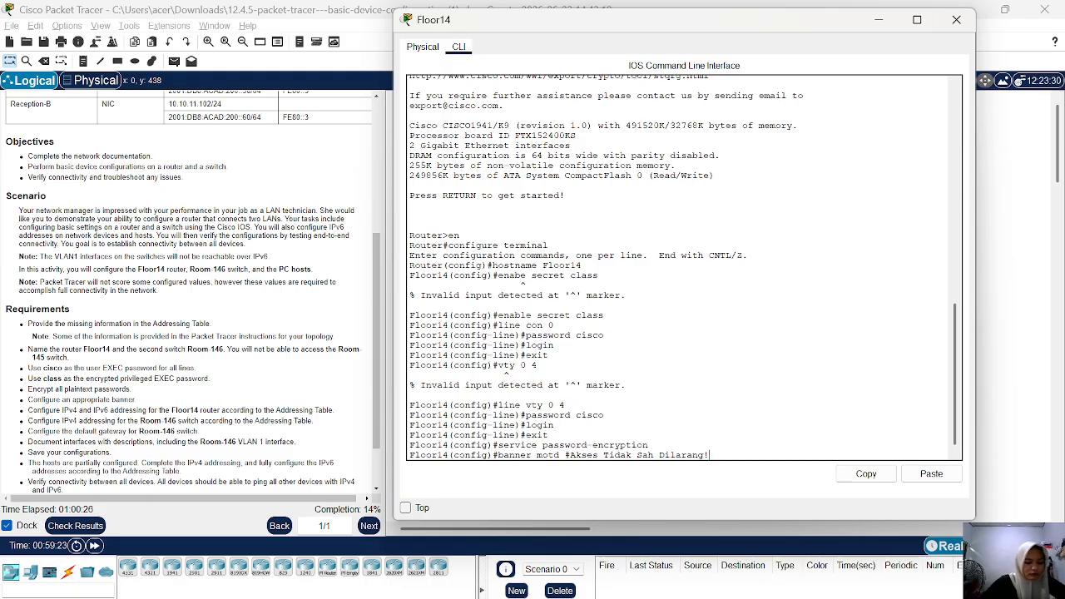
text(!#)
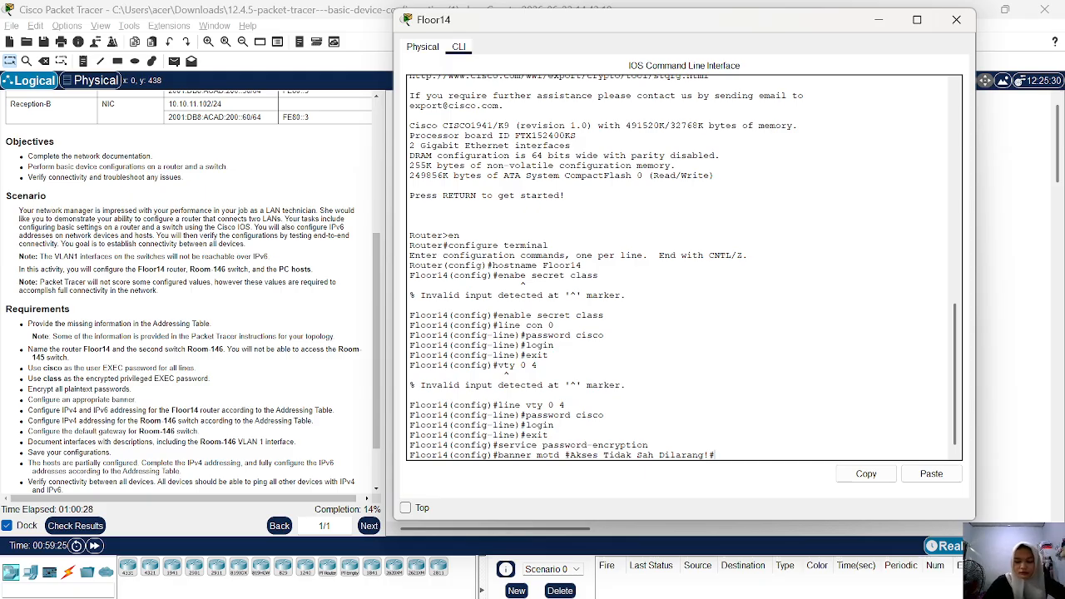
key(Return)
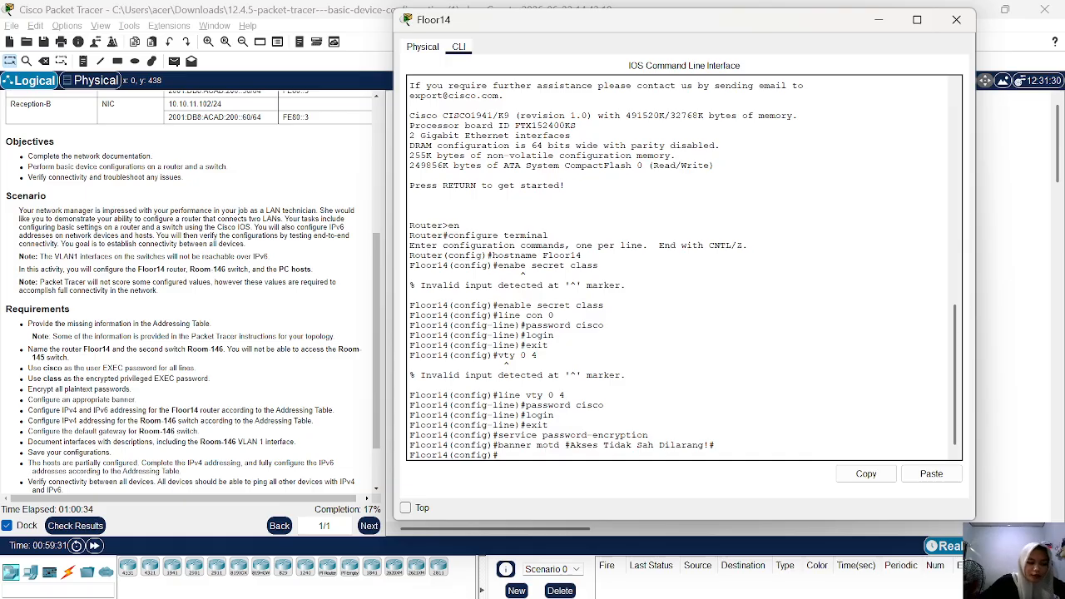
Enable IPv6 routing on the router with ipv6 unicast-routing.
text(ip)
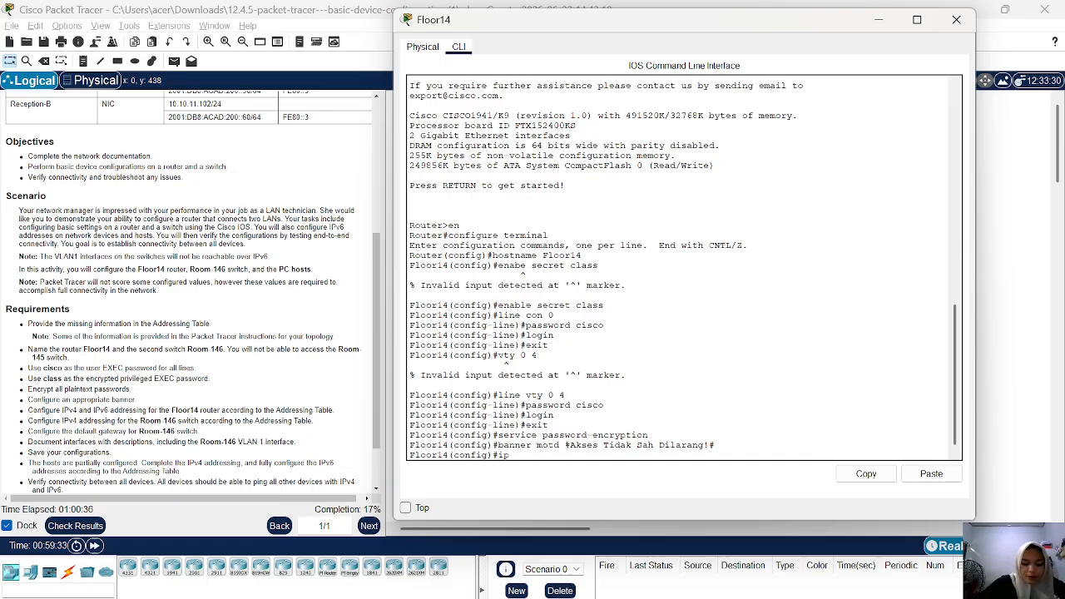
text(v6)
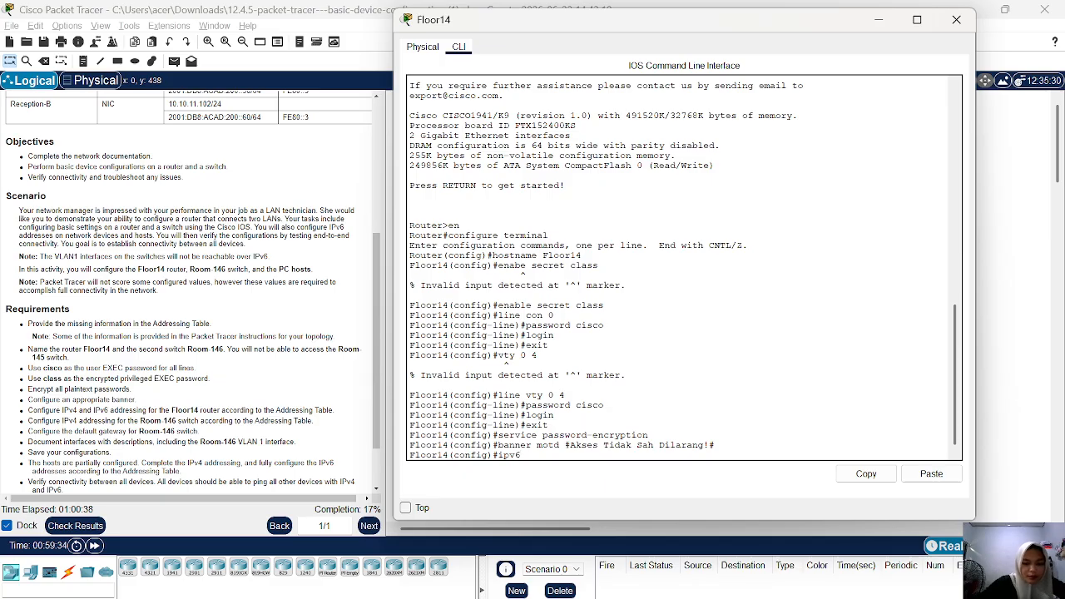
text( uni)
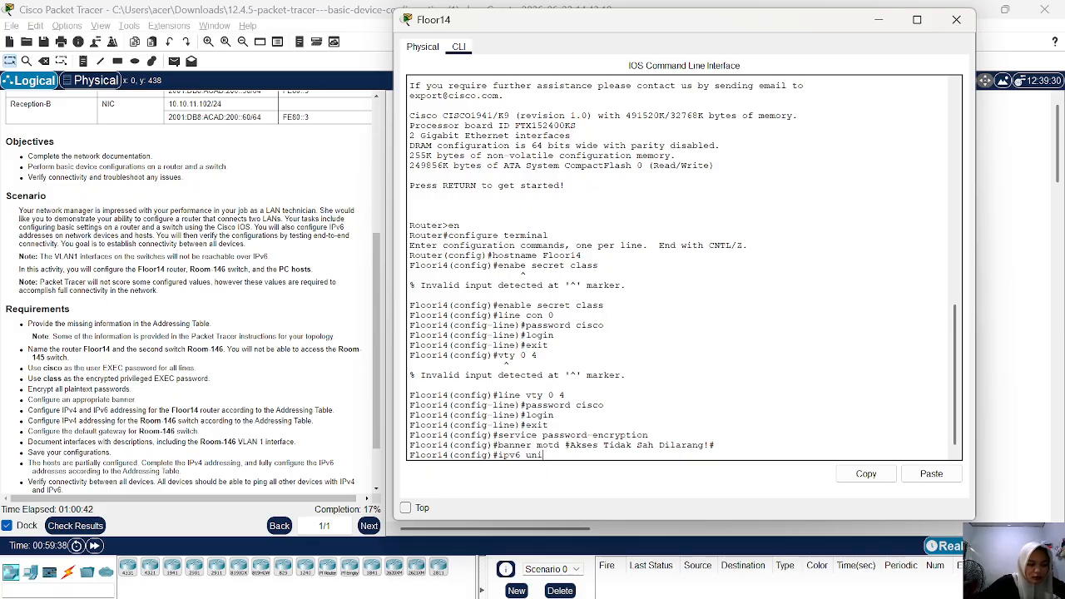
text(cast)
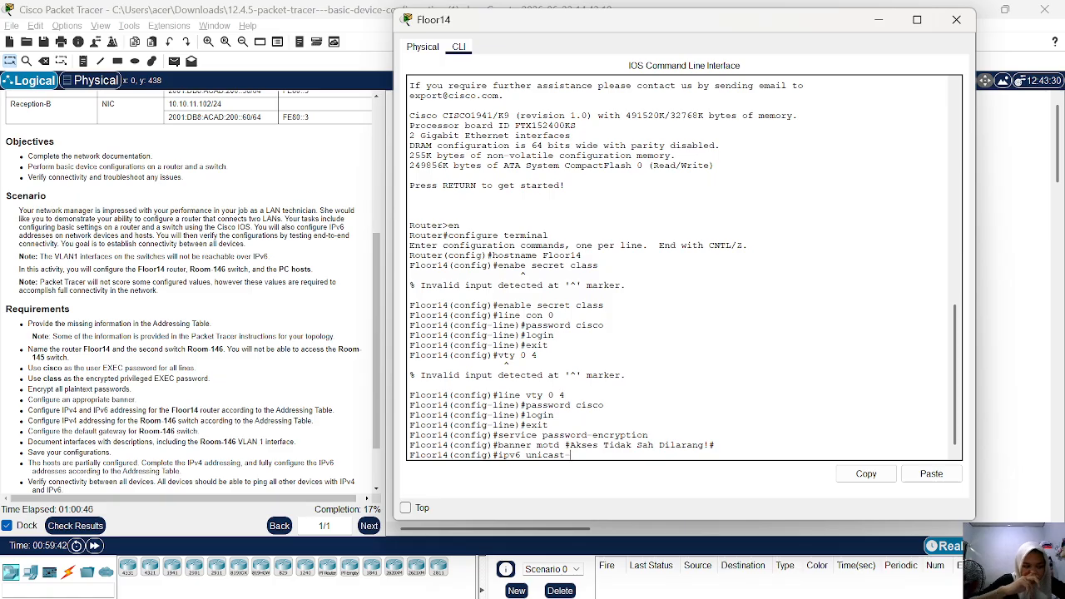
text(-ro)
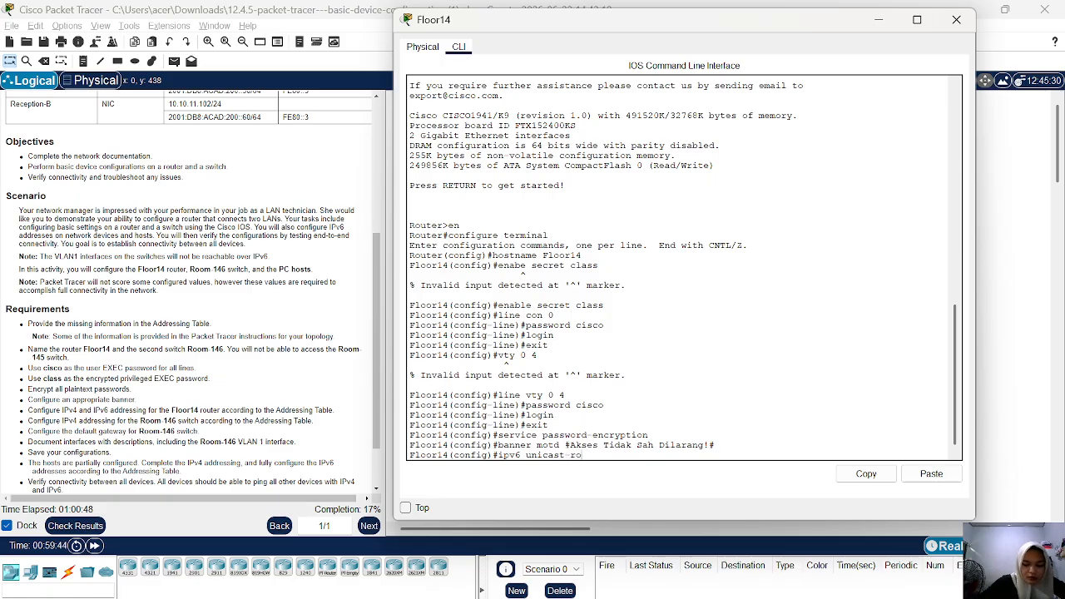
text(uting)
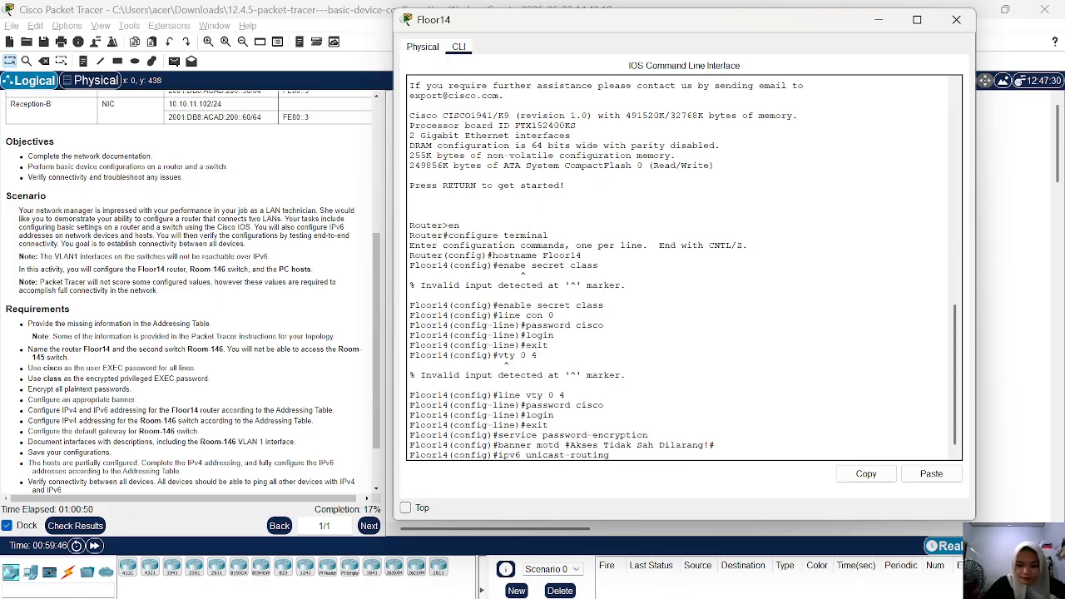
key(Return)
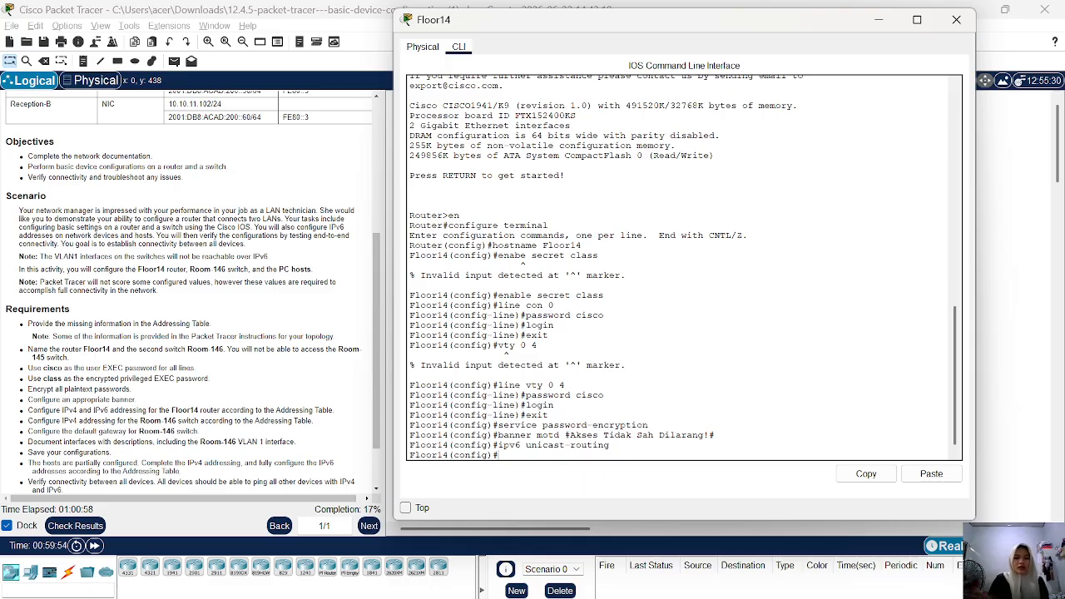
Check the topology behind the router window and enter configuration mode for interface g0/0.
drag(689, 27, 744, 266)
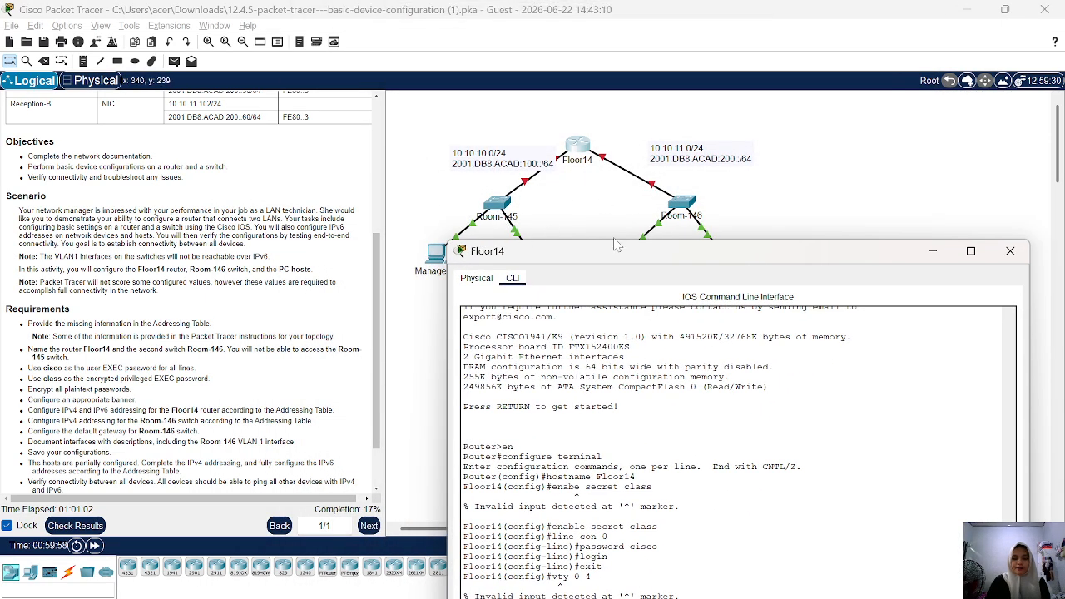
drag(664, 263, 543, 55)
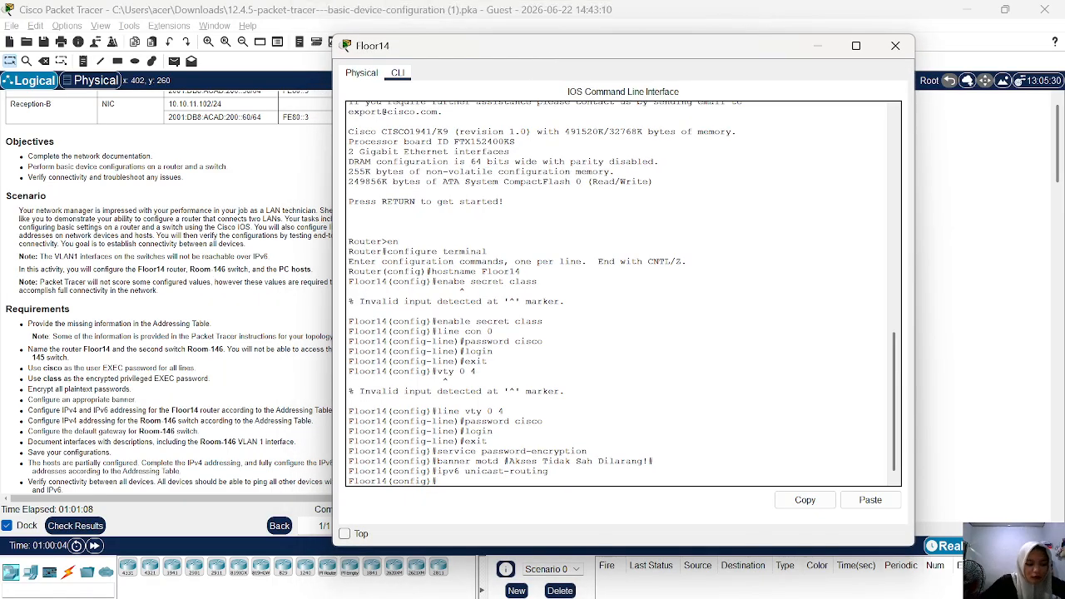
text(inte)
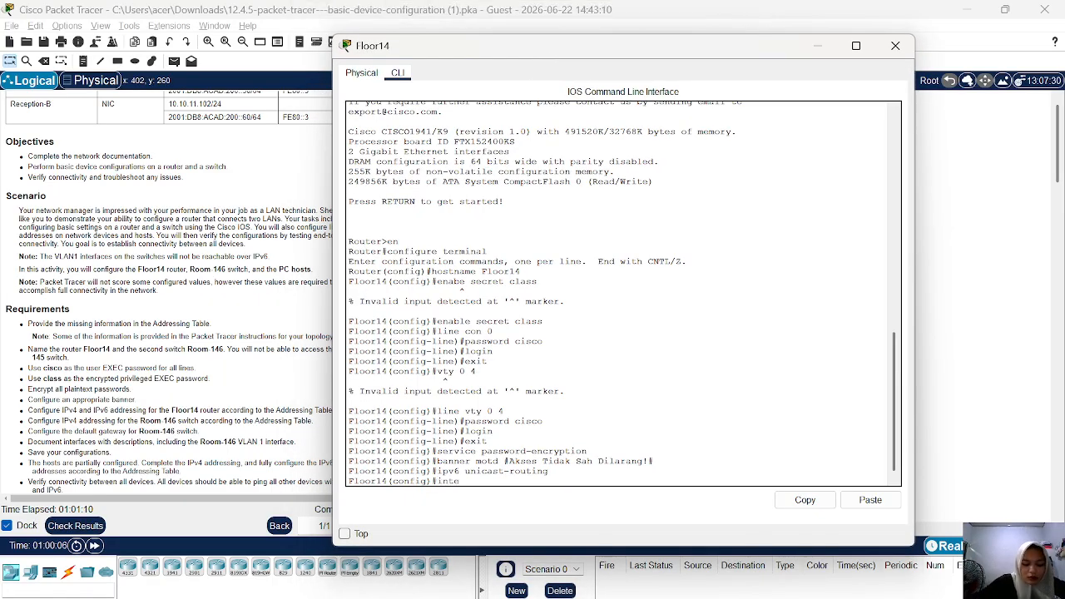
text(rface )
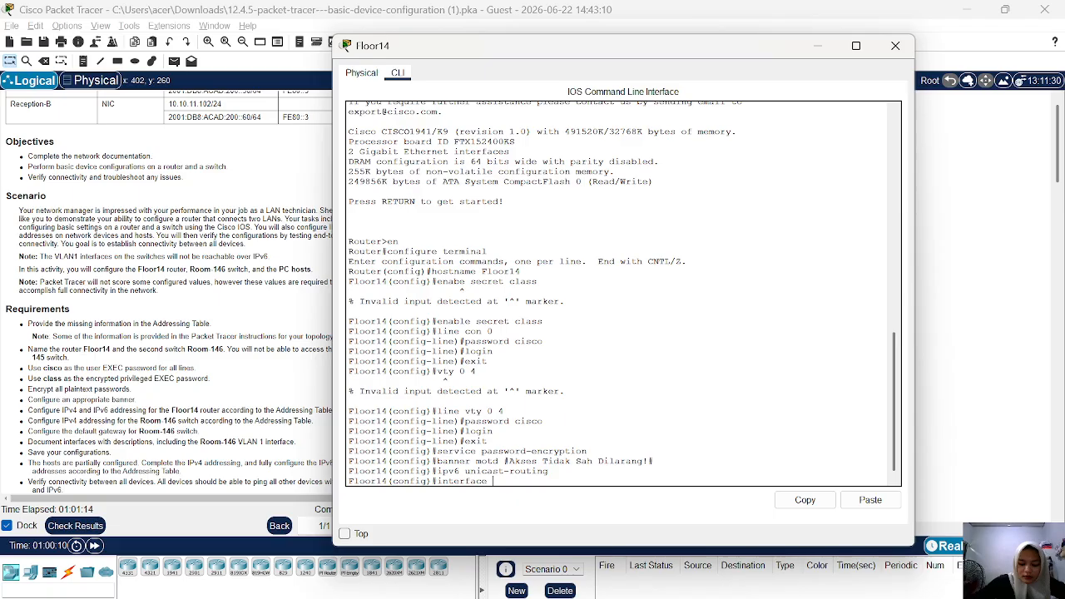
text(g0/0)
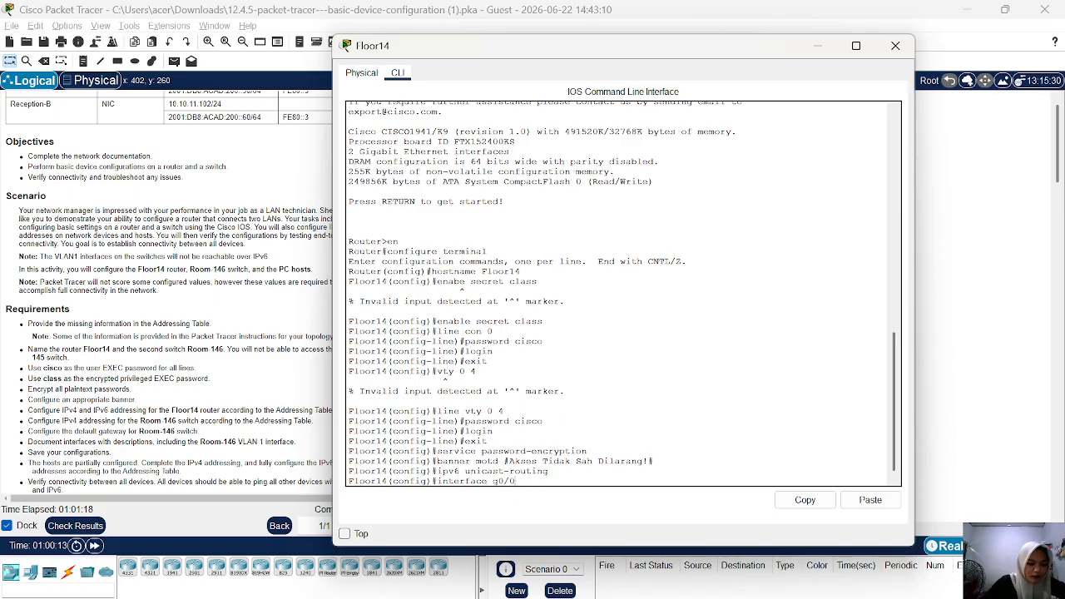
key(Return)
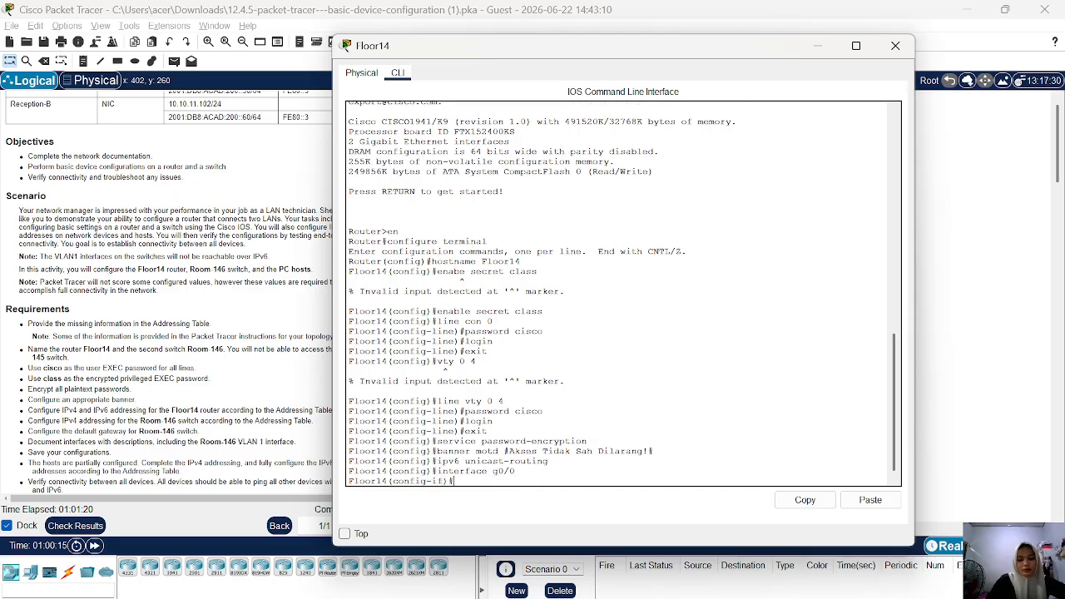
Set the description of interface g0/0 to "Terhubung ke Room-145".
text(de)
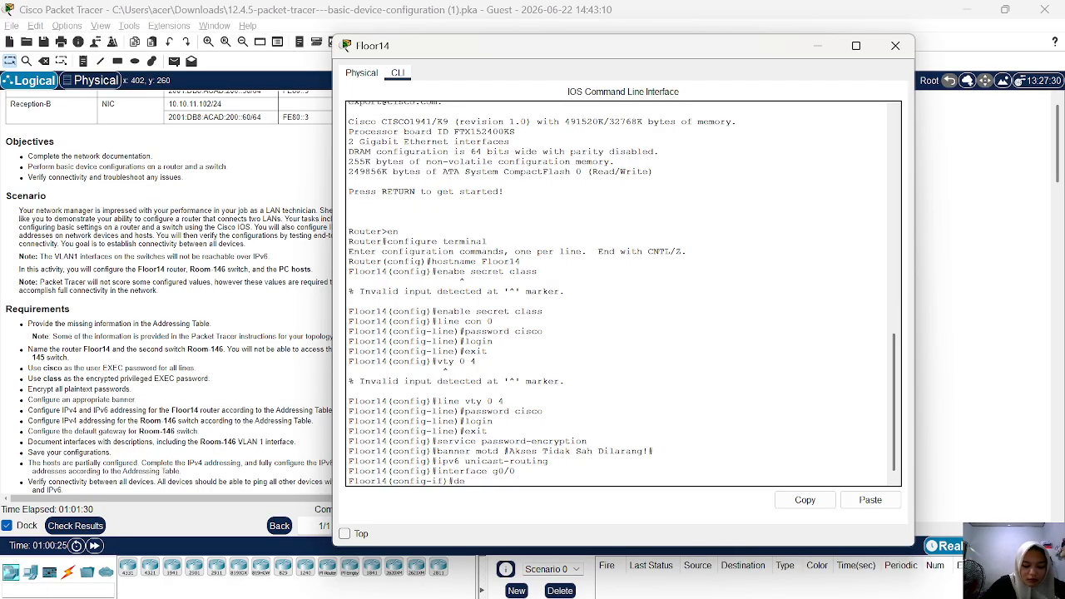
text(s)
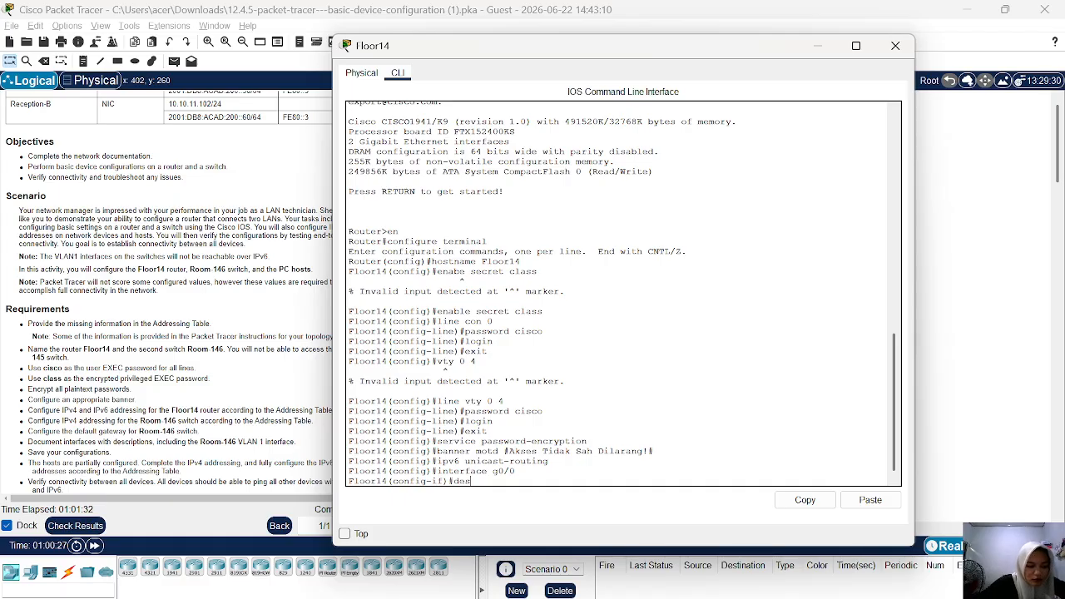
text(c)
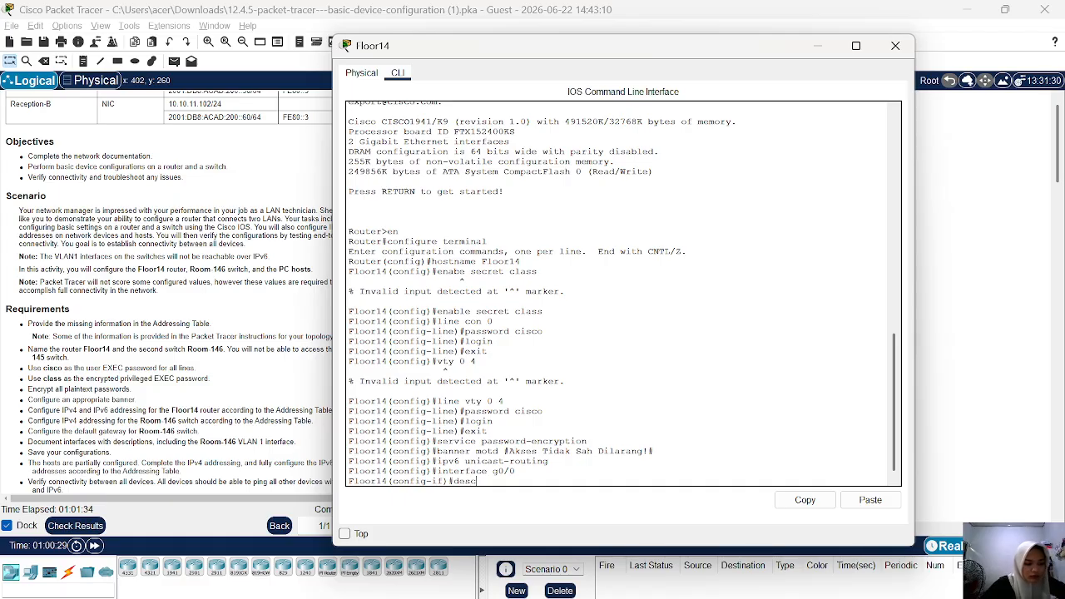
text(ription)
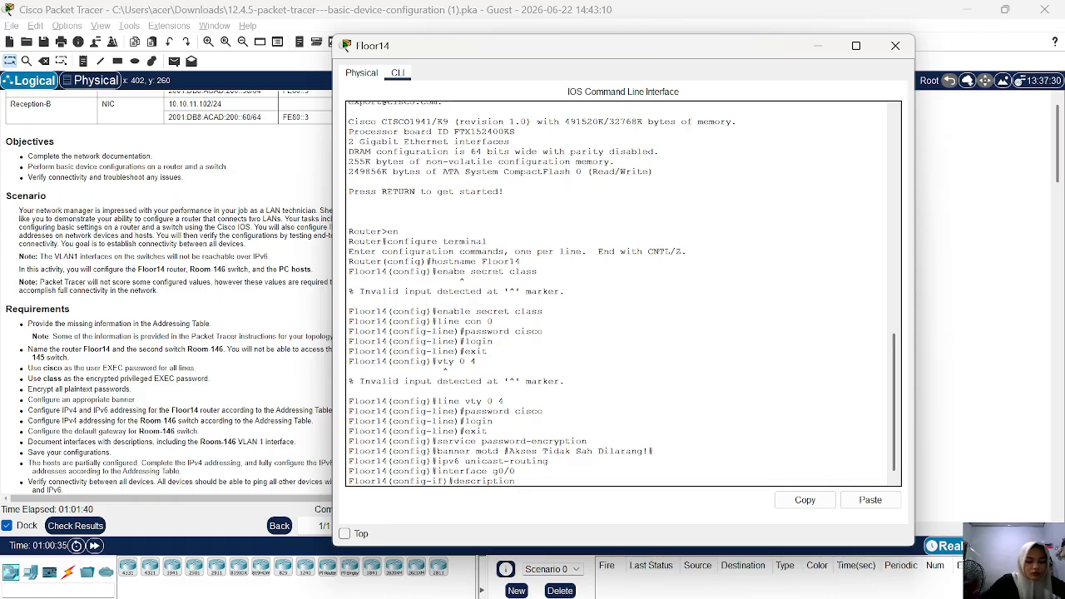
text( Te)
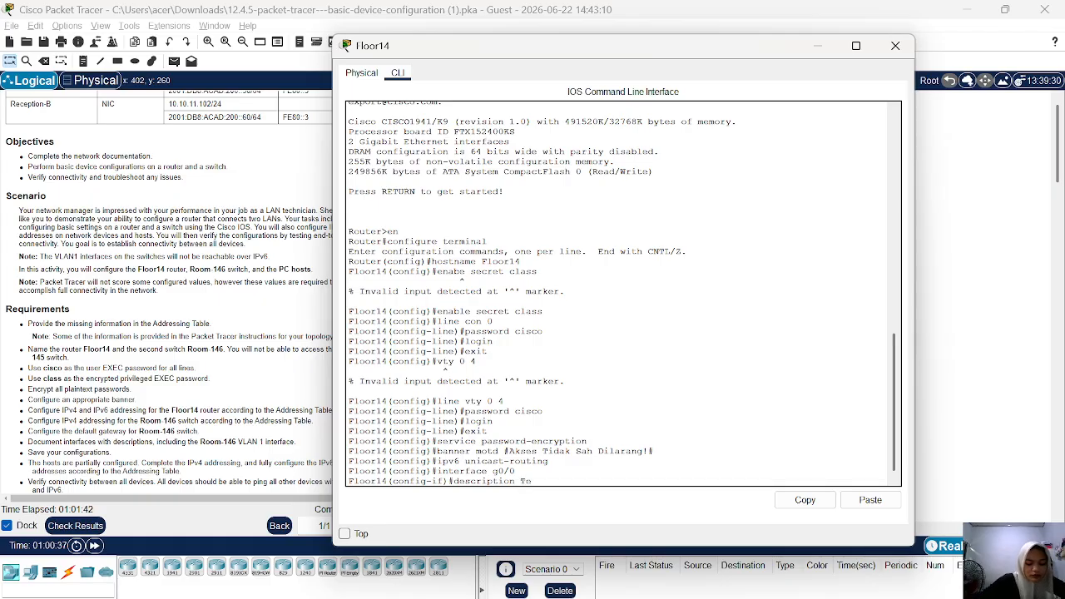
text(rhubung )
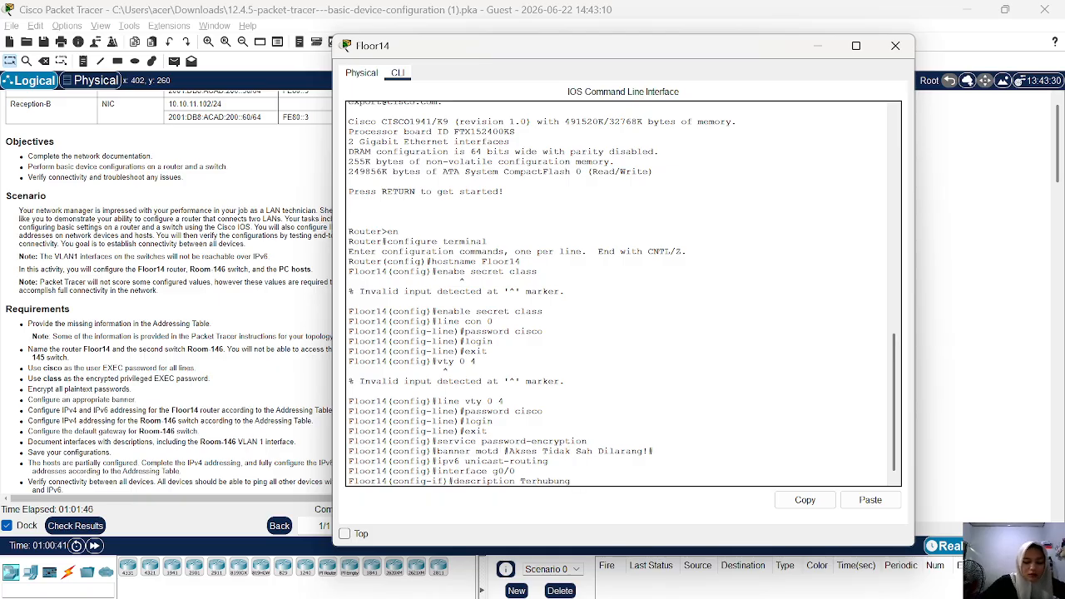
text(ke R)
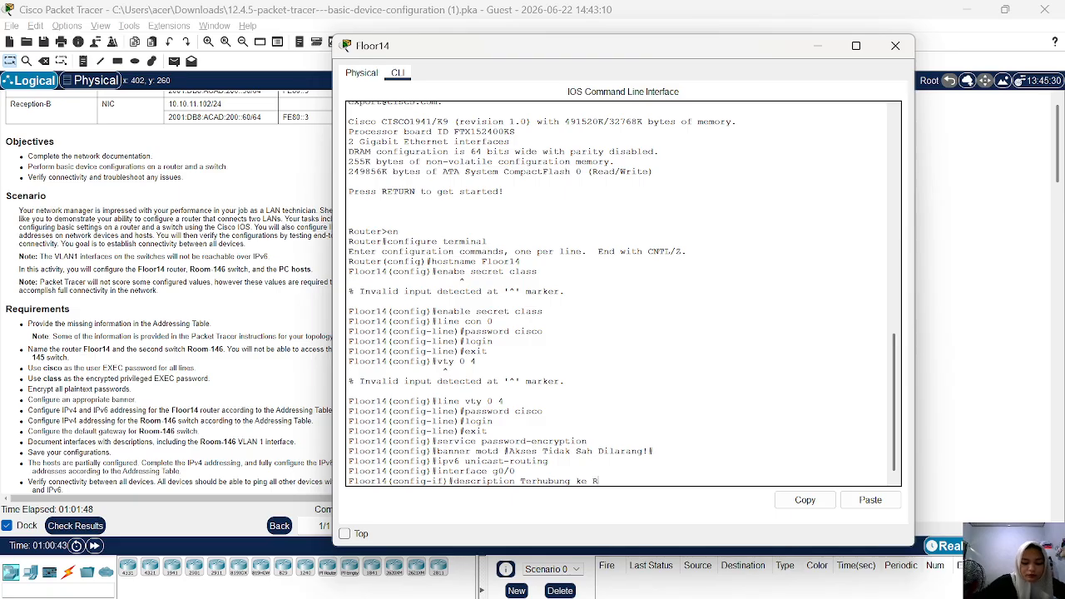
text(oom )
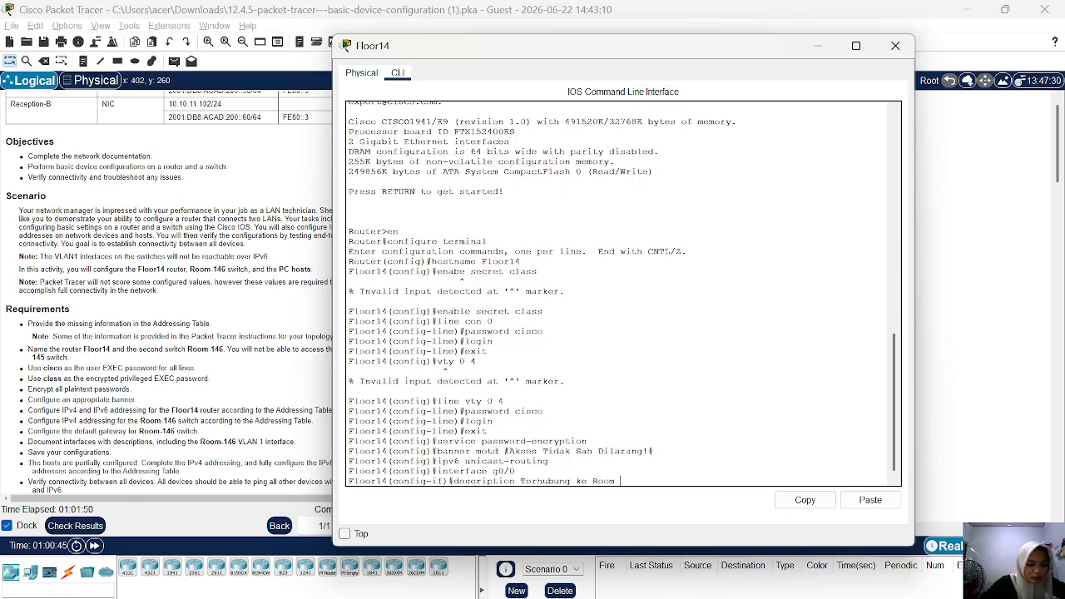
text(-145)
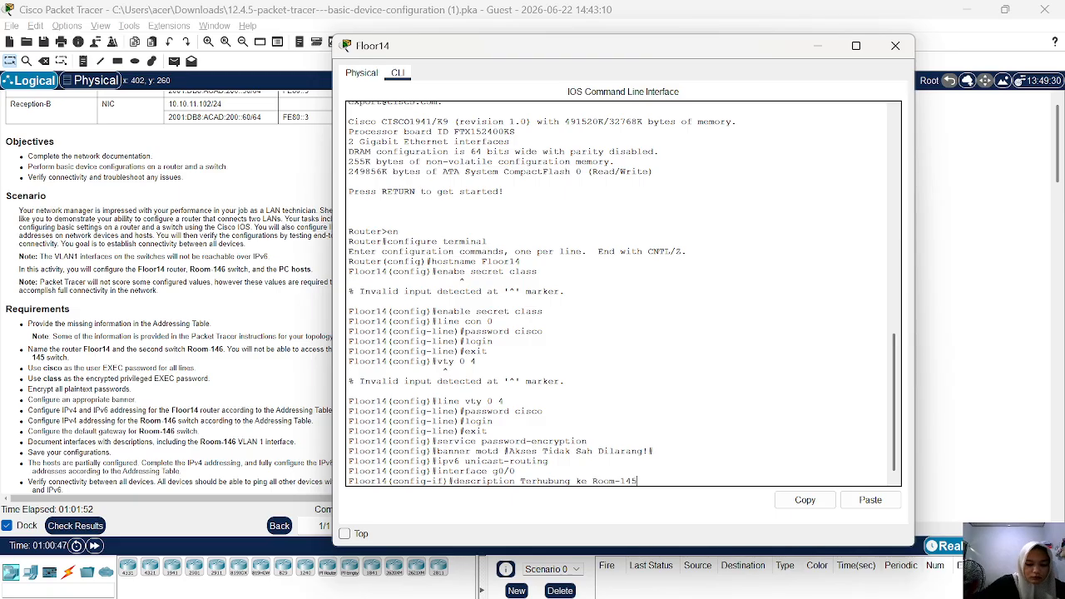
key(Return)
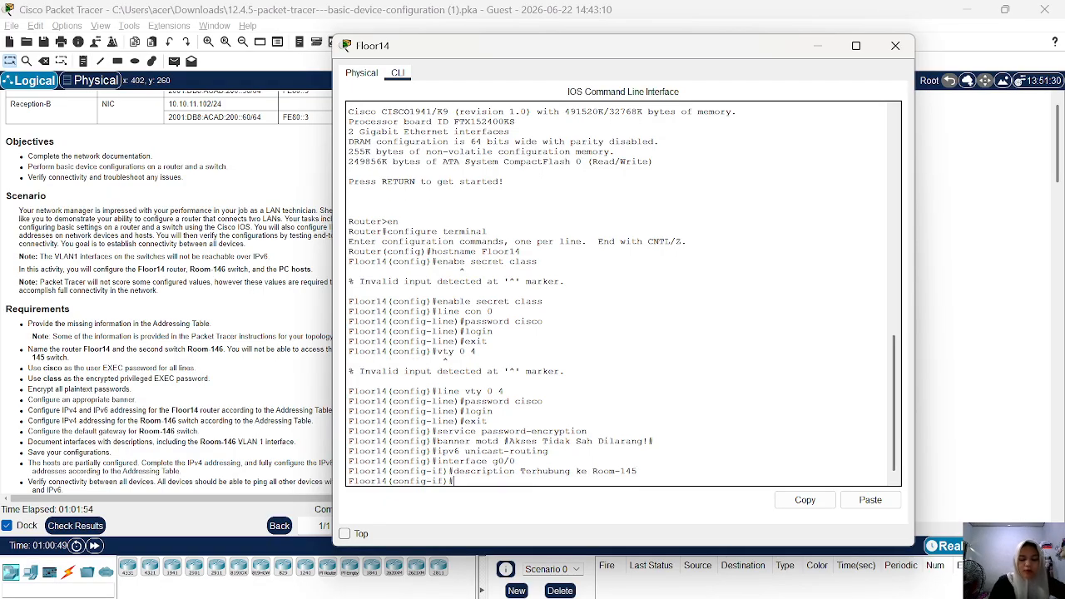
Assign the IPv4 address 10.10.10.1 with subnet mask 255.255.255.0 to interface g0/0.
text(i)
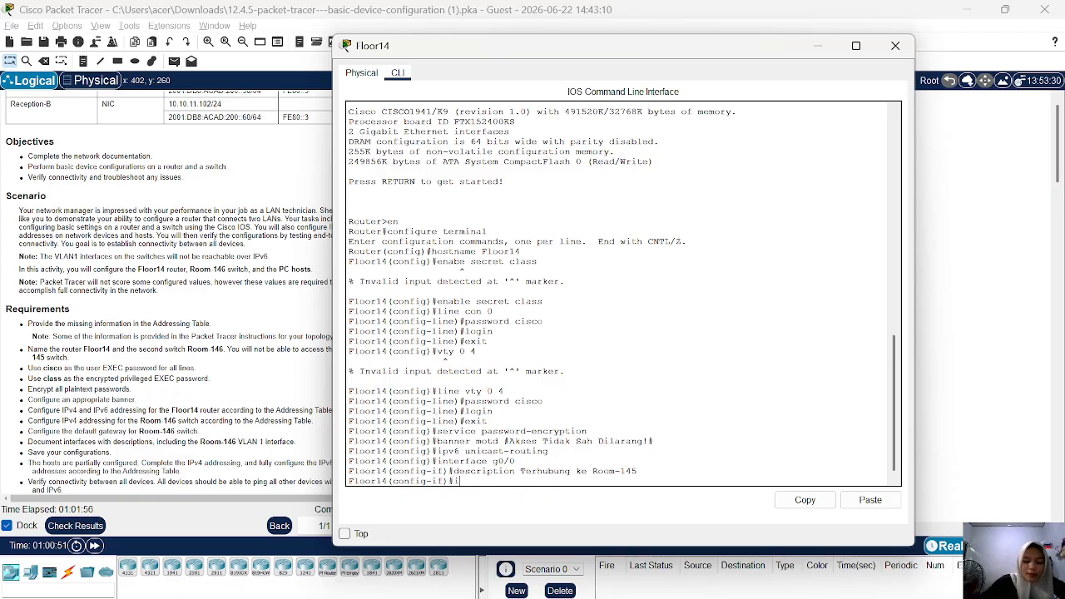
text(p address)
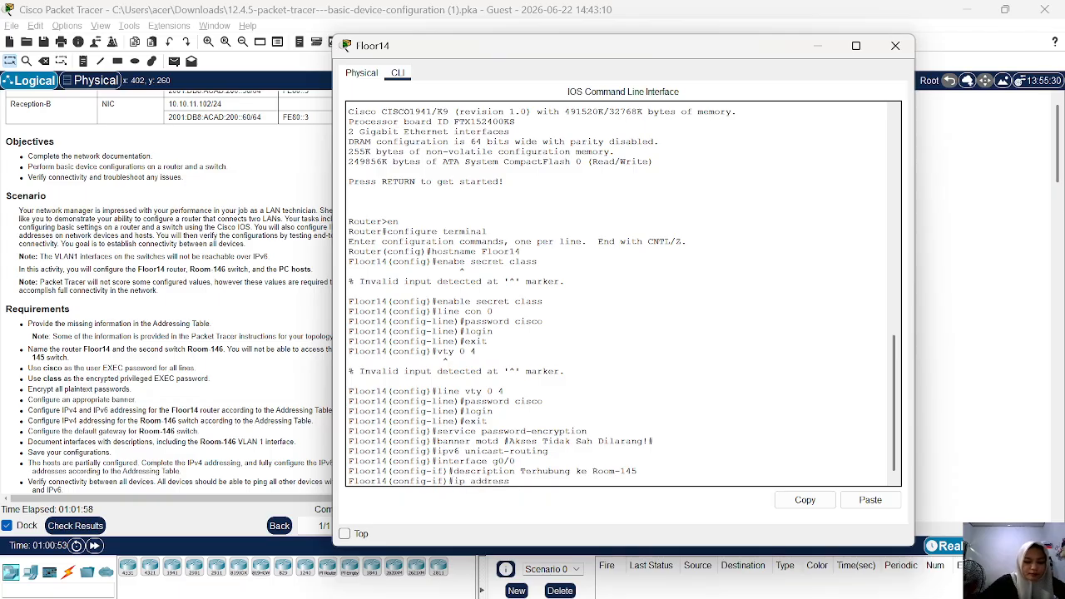
text( 10.0)
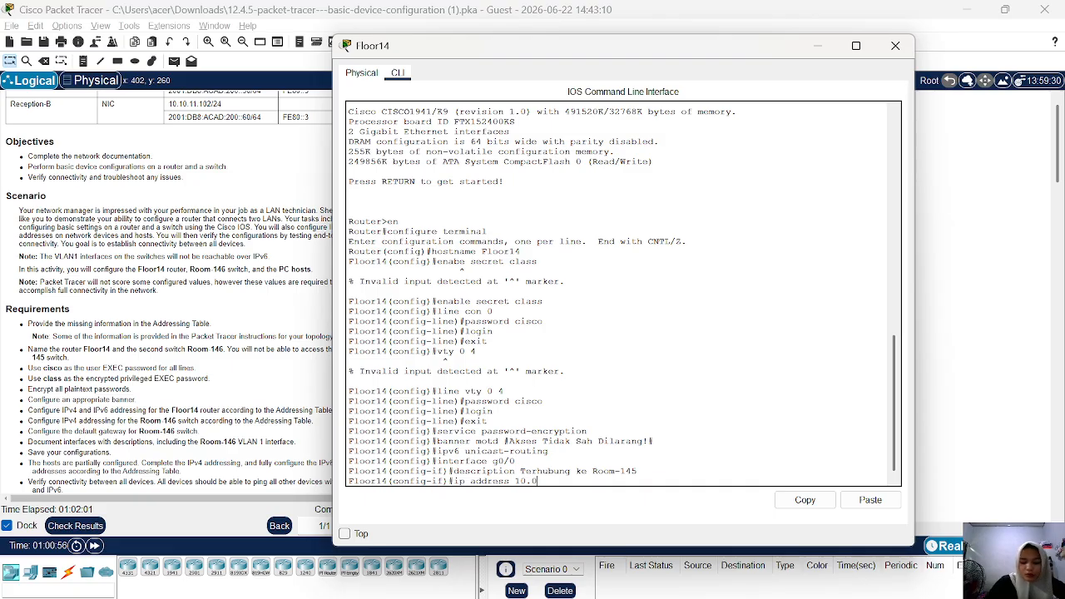
key(BackSpace)
text(10.)
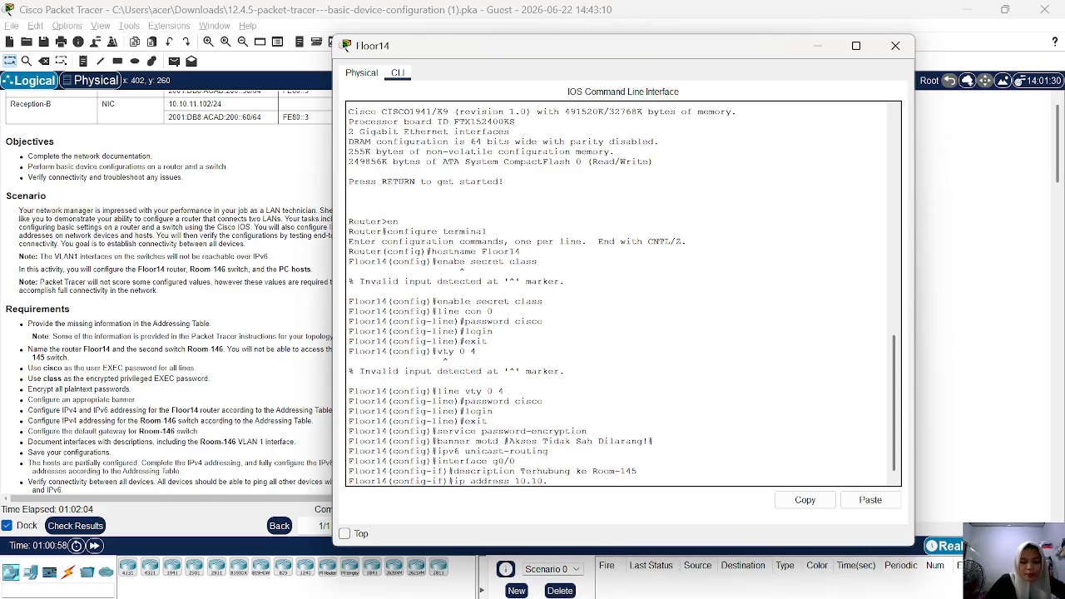
text(10.1)
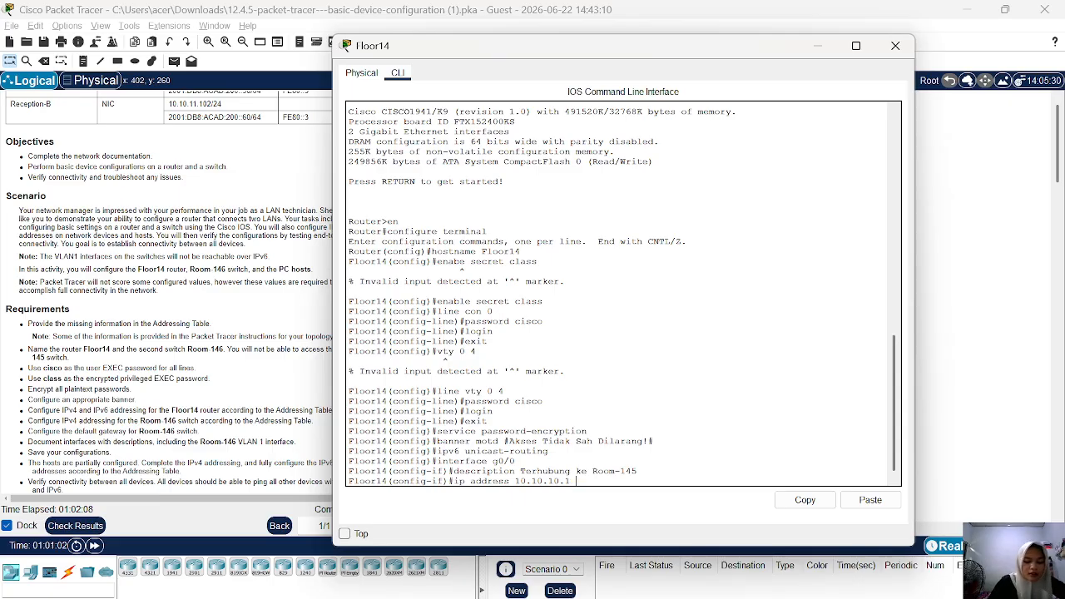
text( 255.)
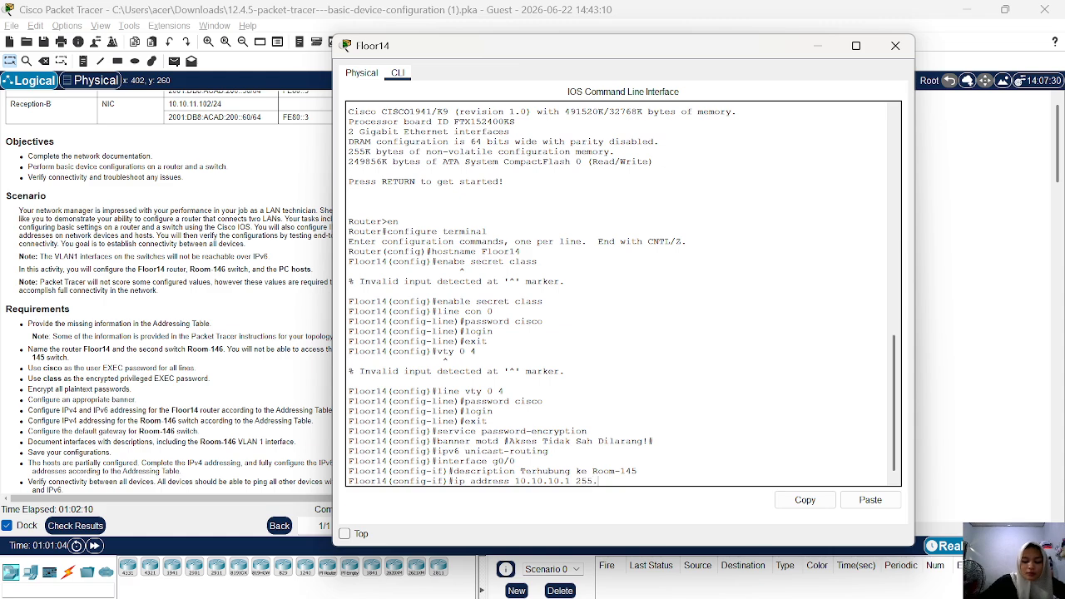
text(255.255)
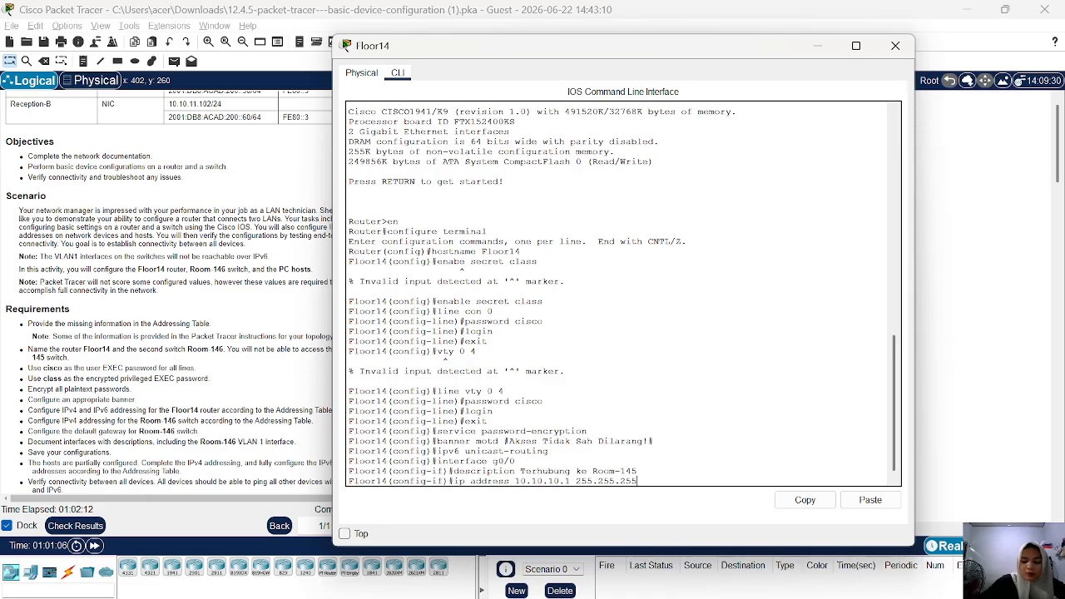
text(.0)
key(Return)
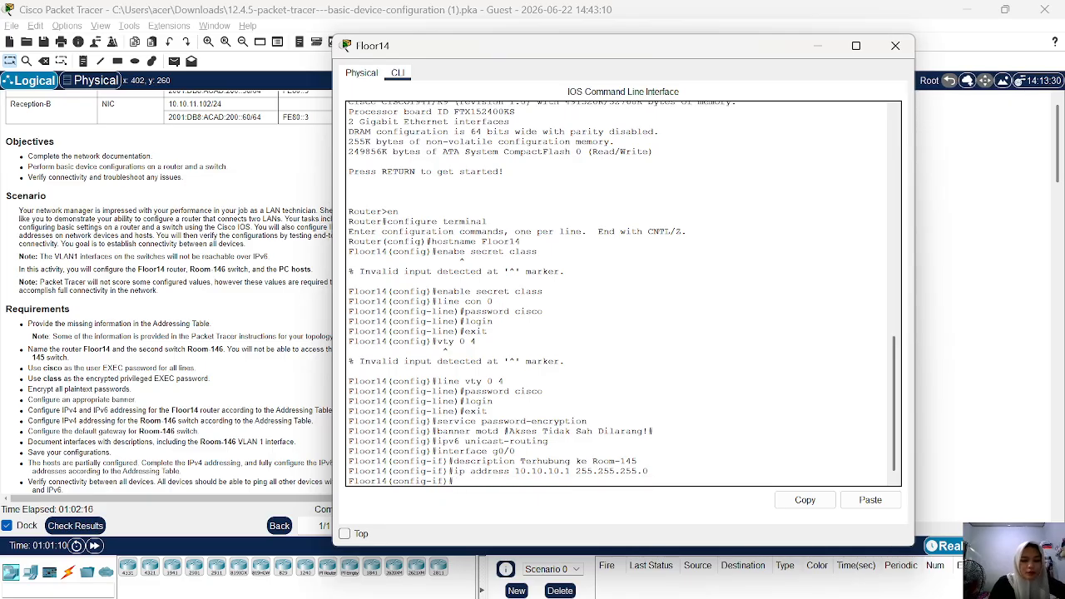
Assign the IPv6 address 2001:DB8:ACAD:100::1/64 to interface g0/0, copying it from the Floor14 G0/0 row of the Addressing Table.
text(i)
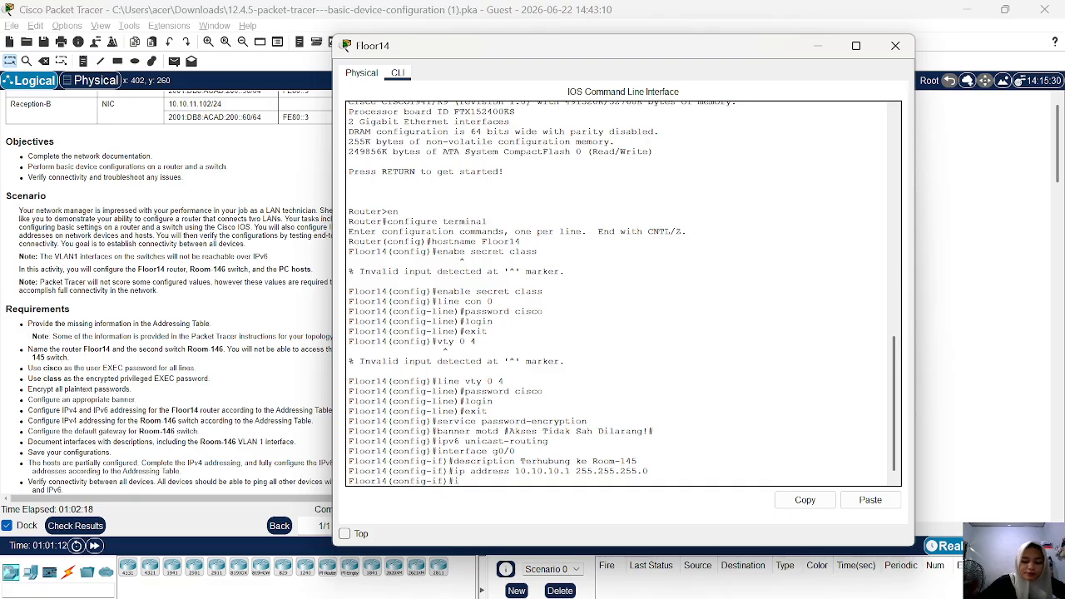
text(pv6)
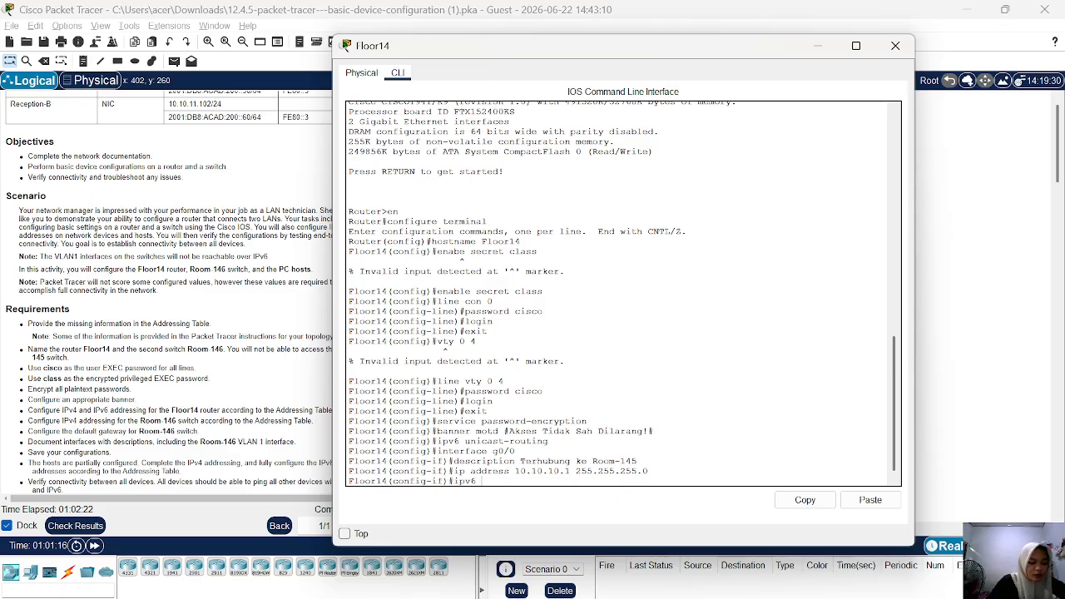
text( a)
text(ddress)
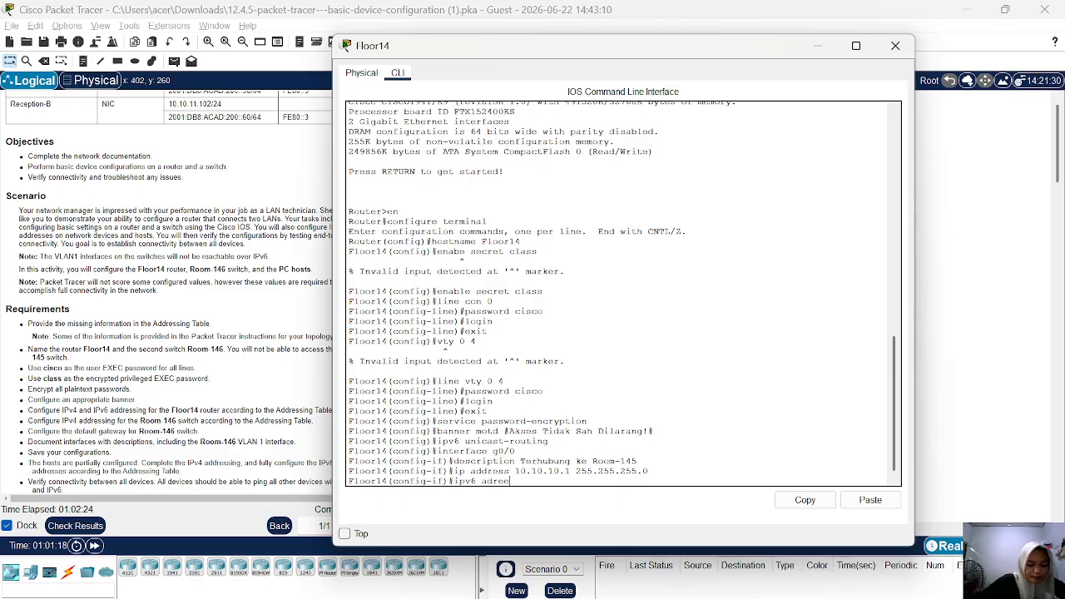
key(BackSpace)
key(BackSpace)
key(BackSpace)
key(BackSpace)
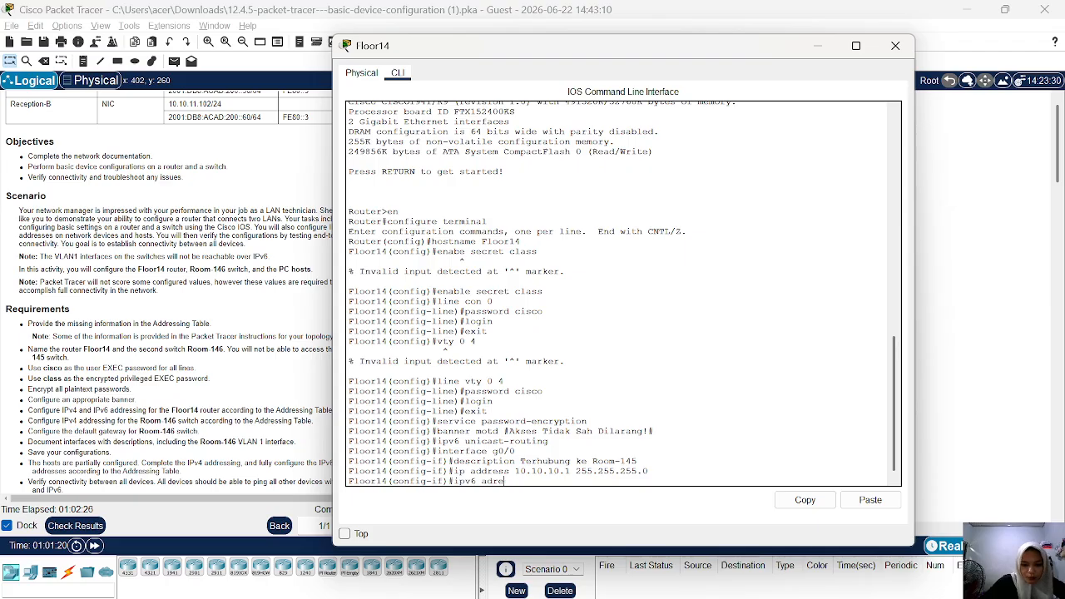
text(ress)
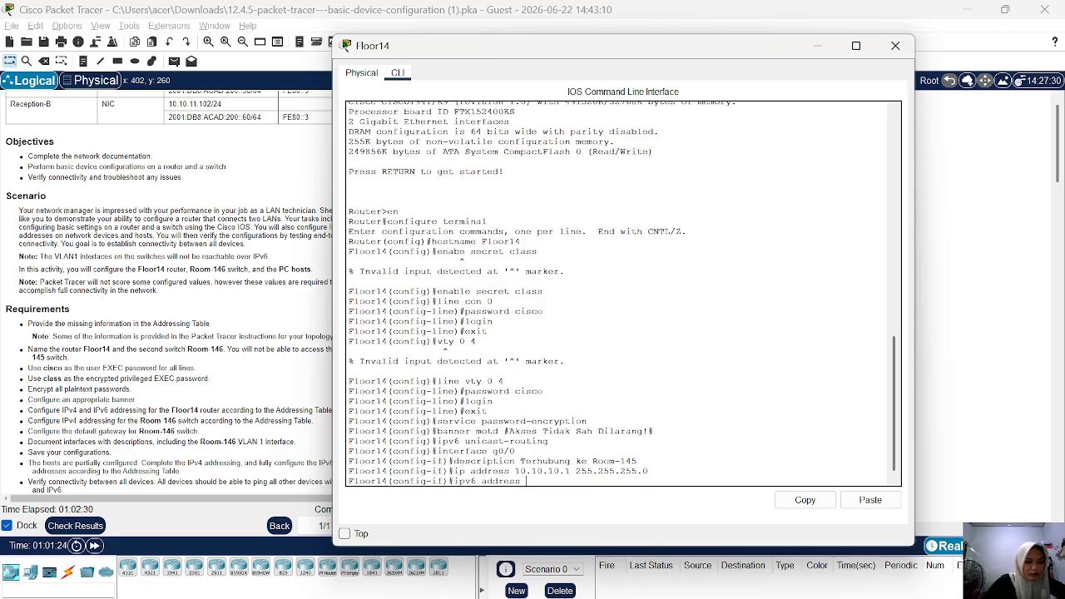
scroll(221, 213, up, 5)
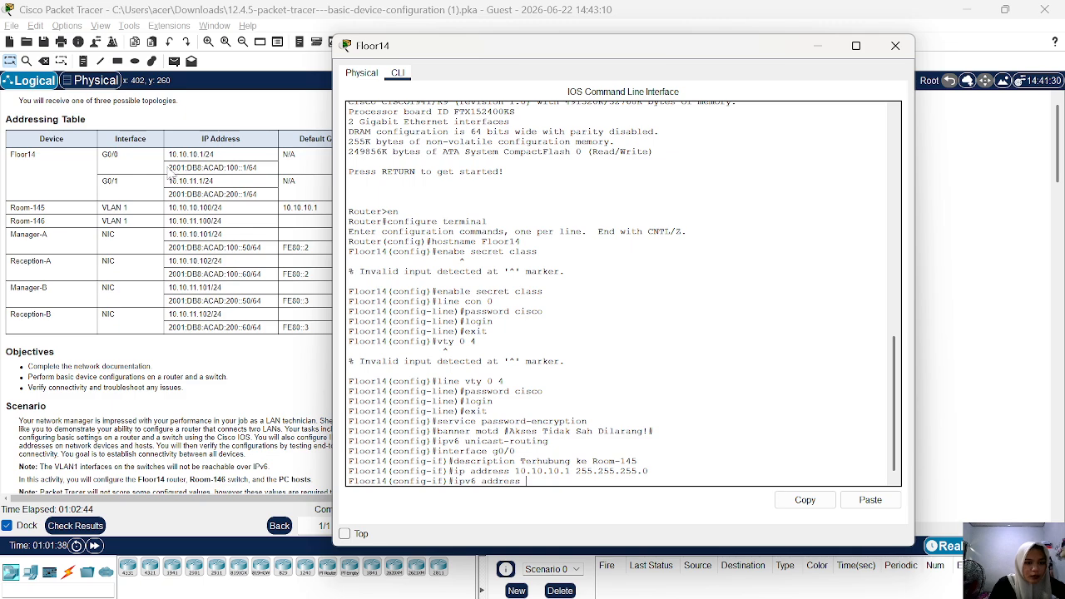
click(170, 168)
drag(170, 168, 258, 168)
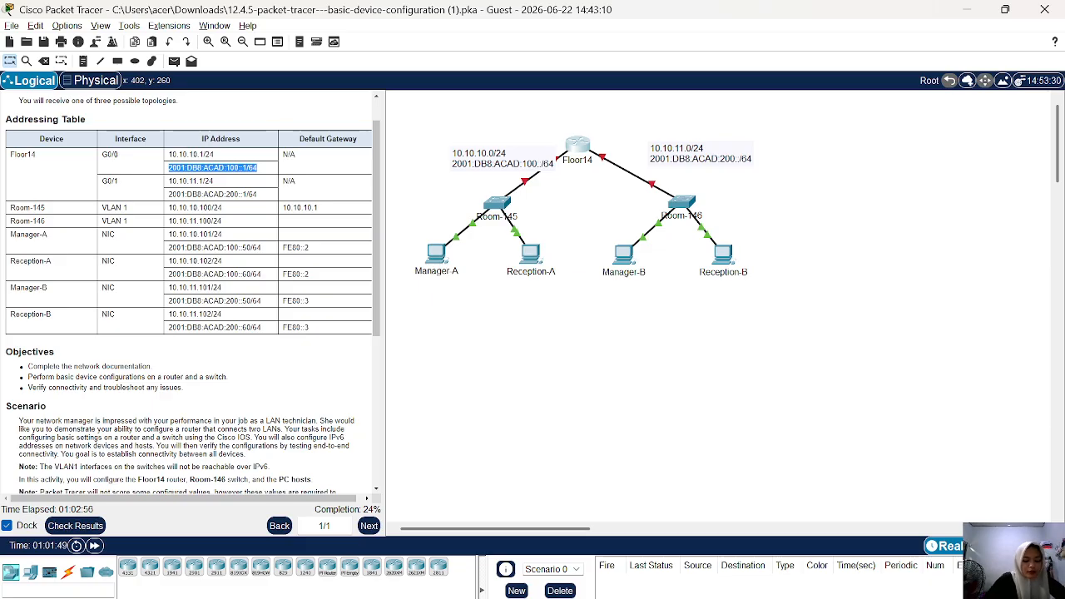
right_click(254, 167)
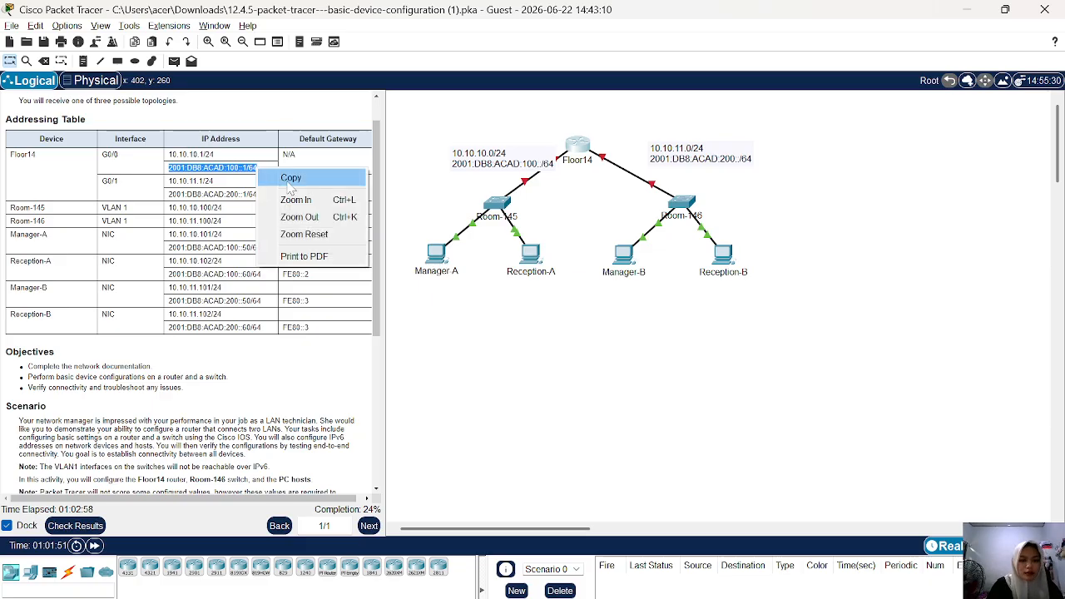
click(283, 178)
click(588, 159)
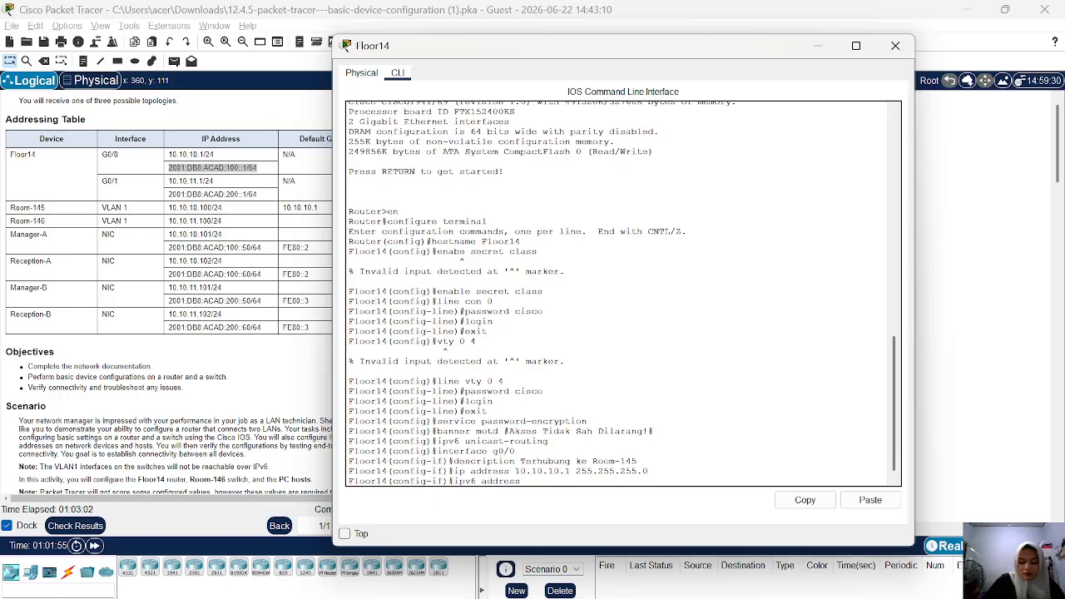
right_click(501, 432)
click(526, 457)
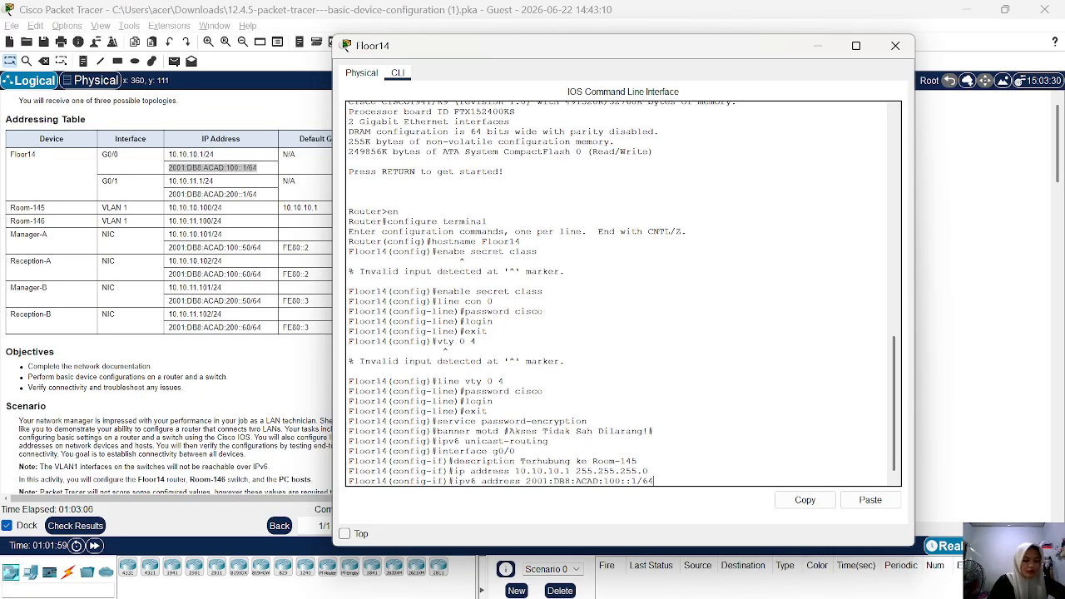
key(Return)
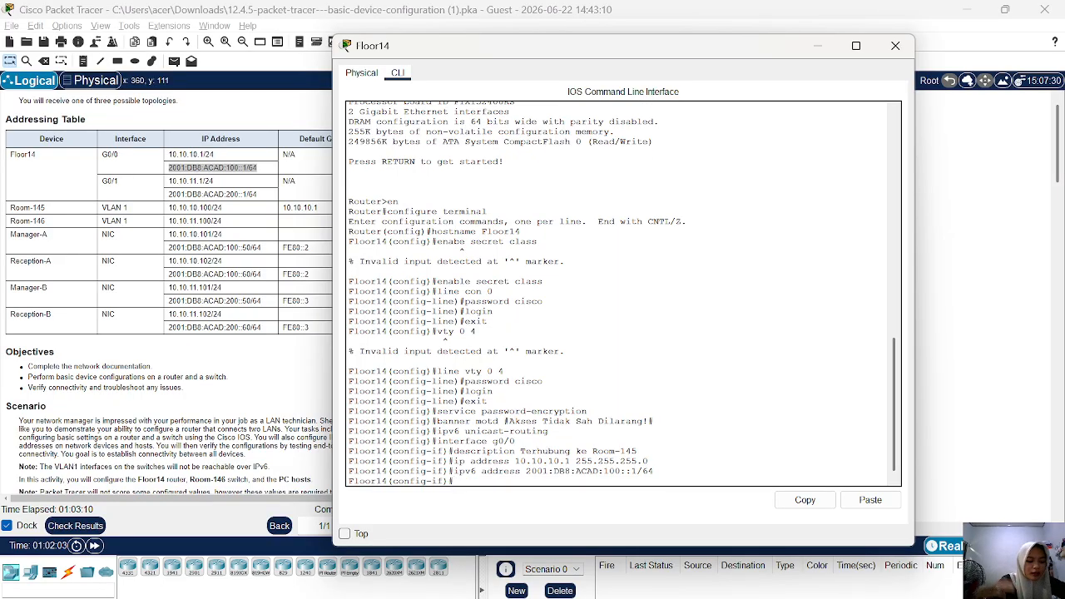
Assign the IPv6 link-local address fe80::1 to interface g0/0.
text(ip)
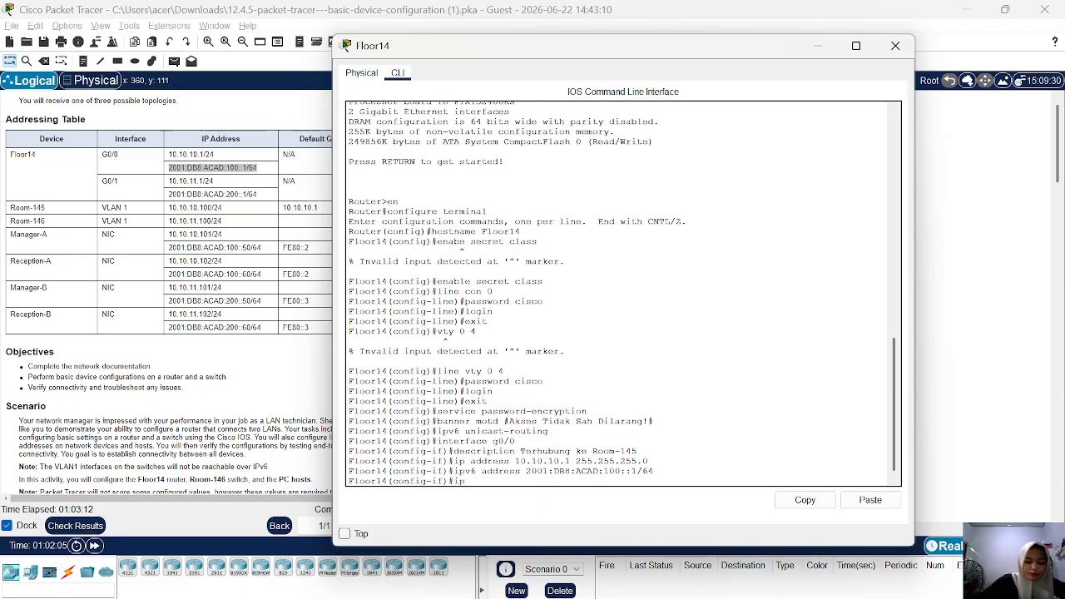
text(v)
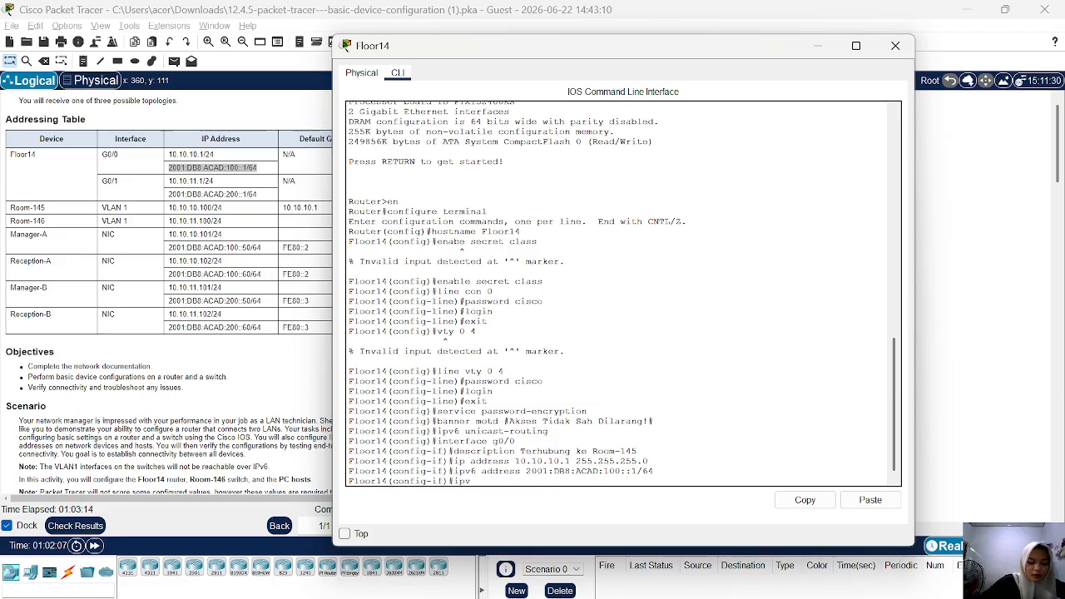
text(6 address)
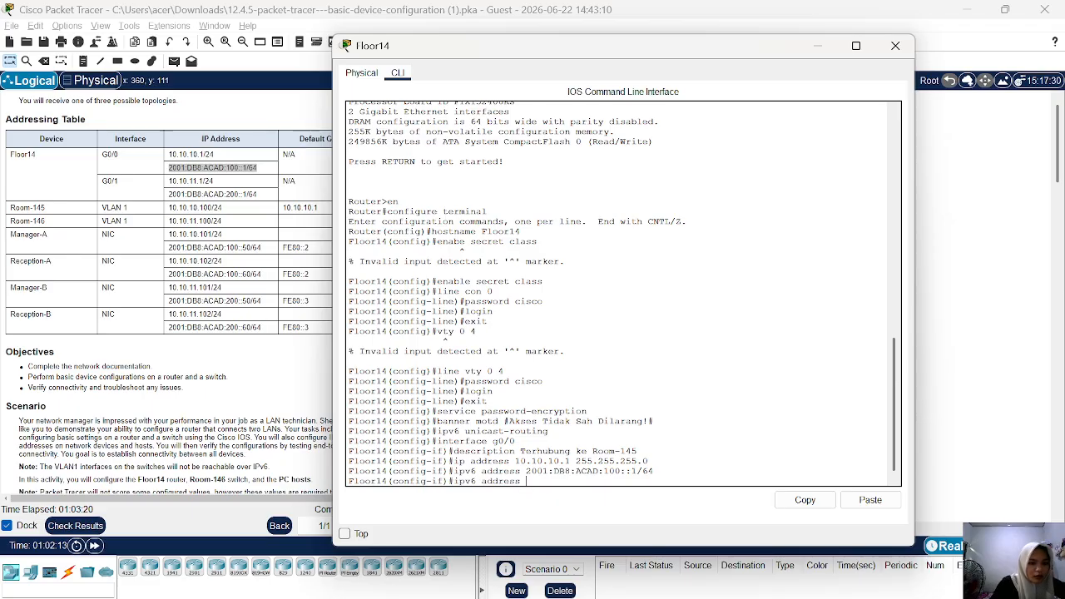
scroll(167, 291, up, 1)
scroll(227, 251, up, 1)
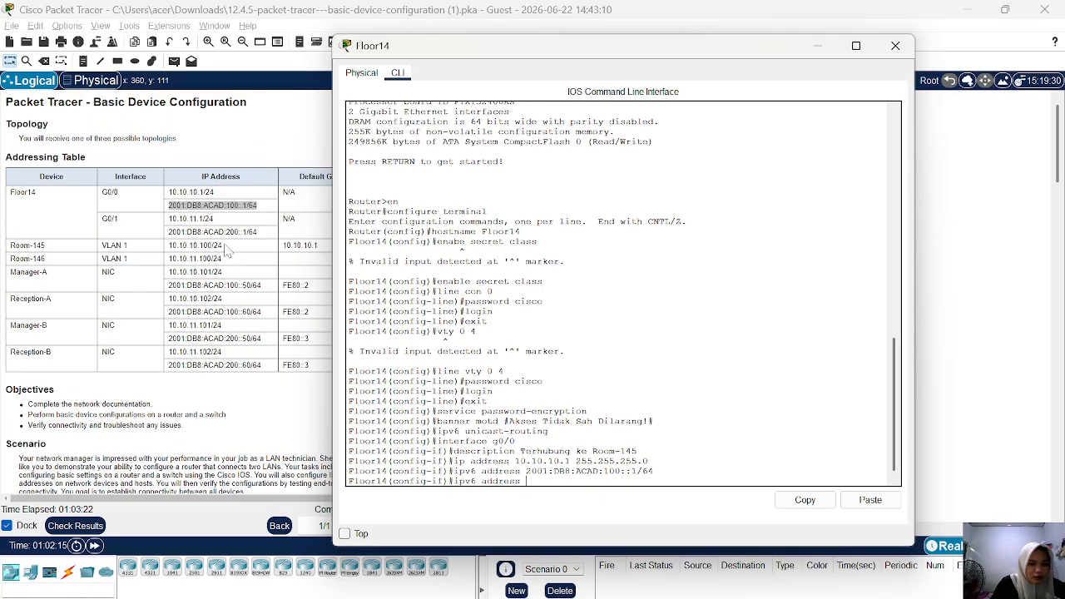
scroll(227, 251, down, 1)
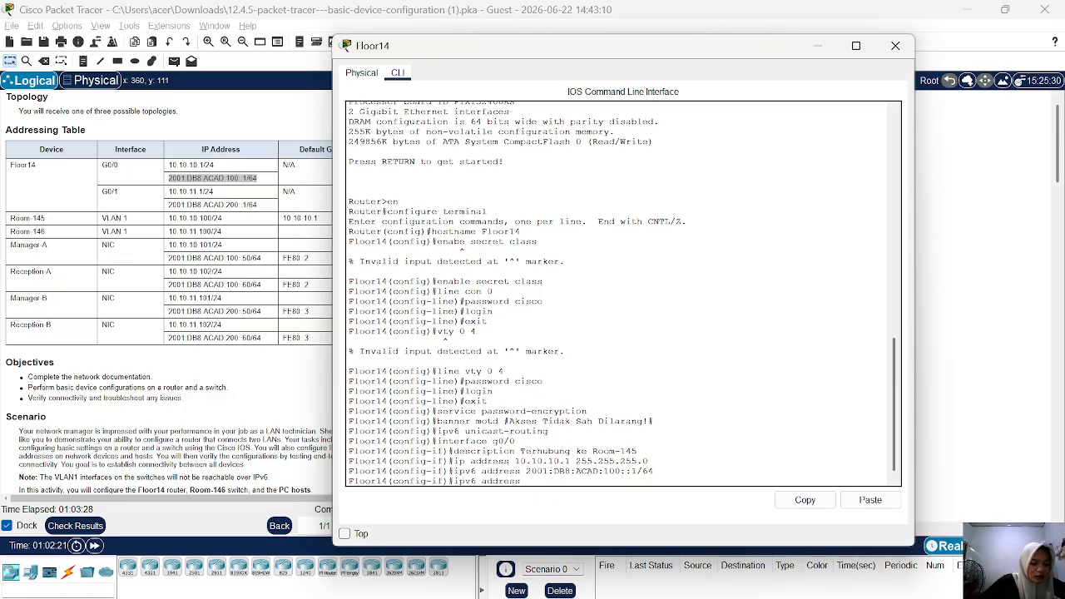
text(fe)
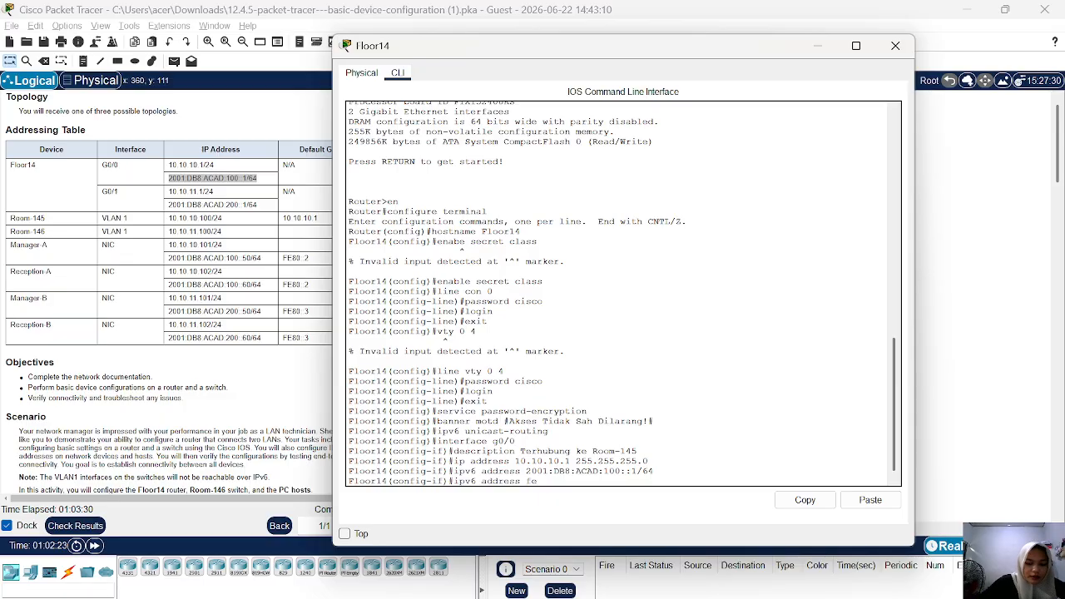
text(80::)
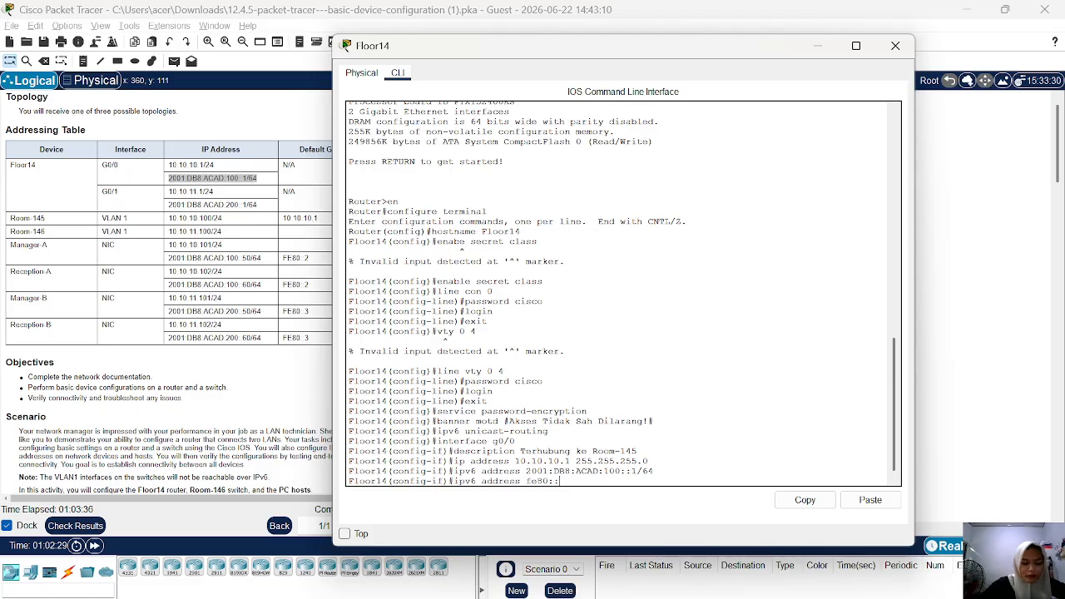
text(1)
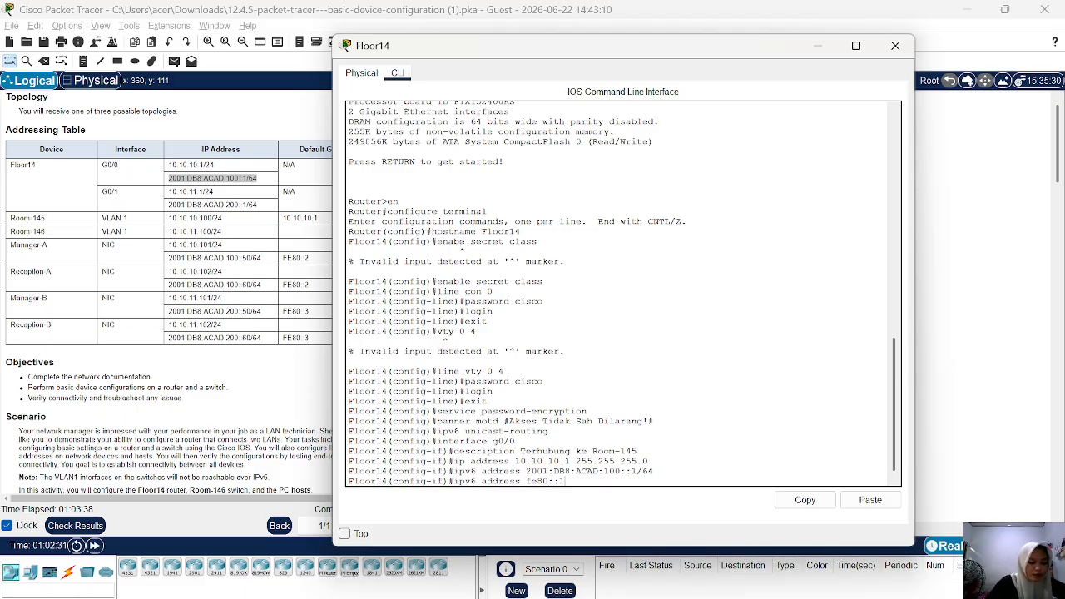
text( lo)
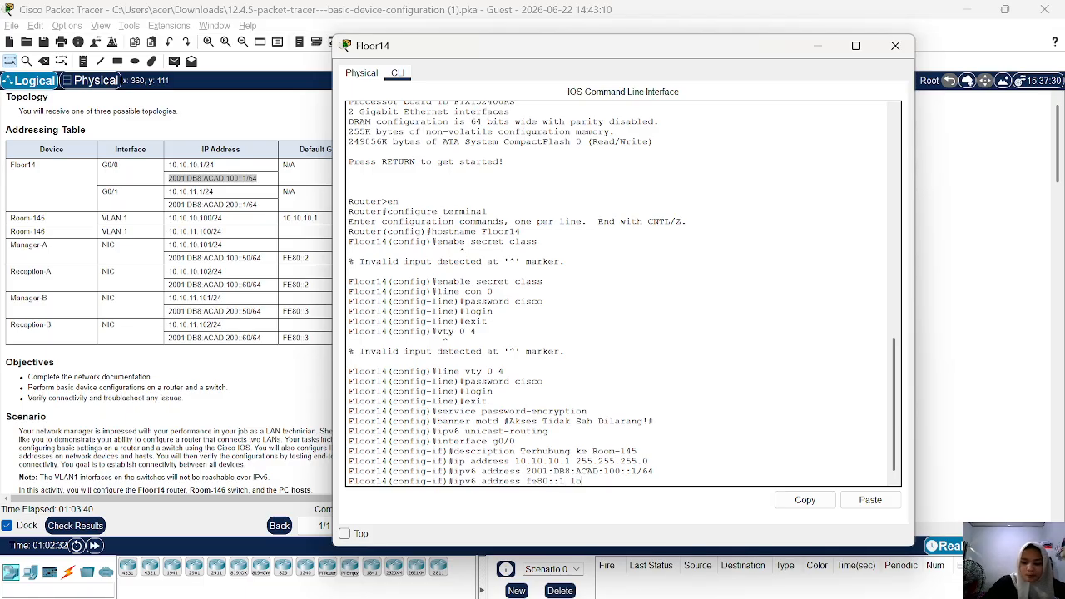
text(ink-)
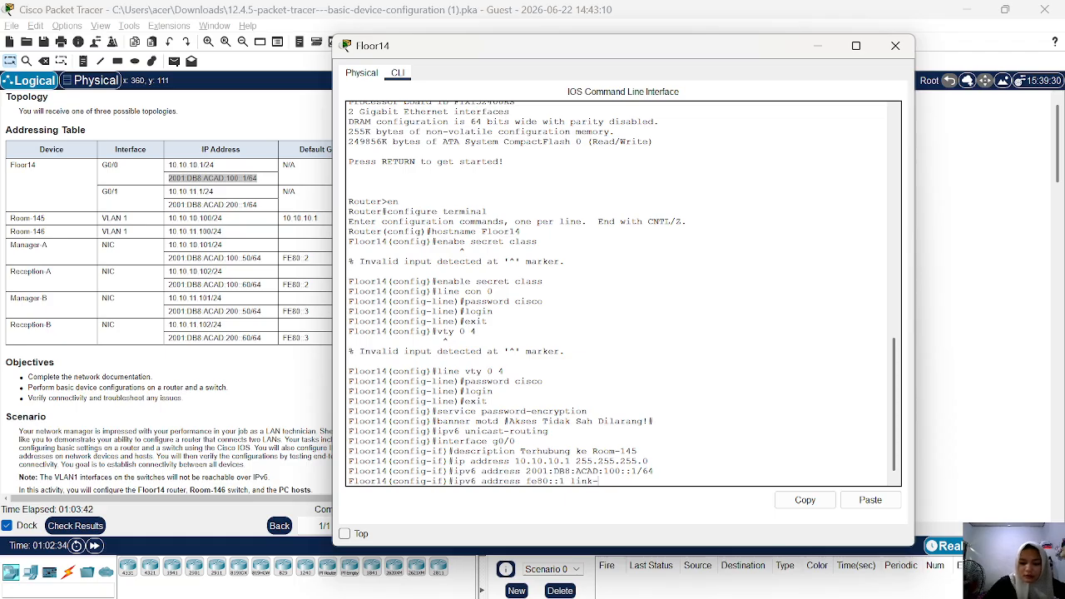
text(local)
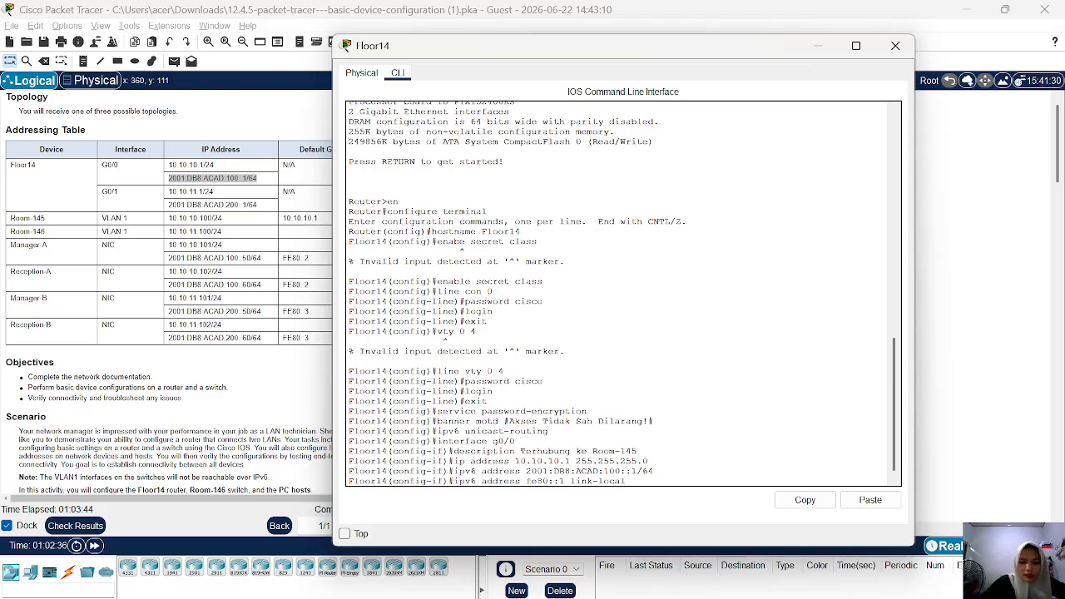
key(Return)
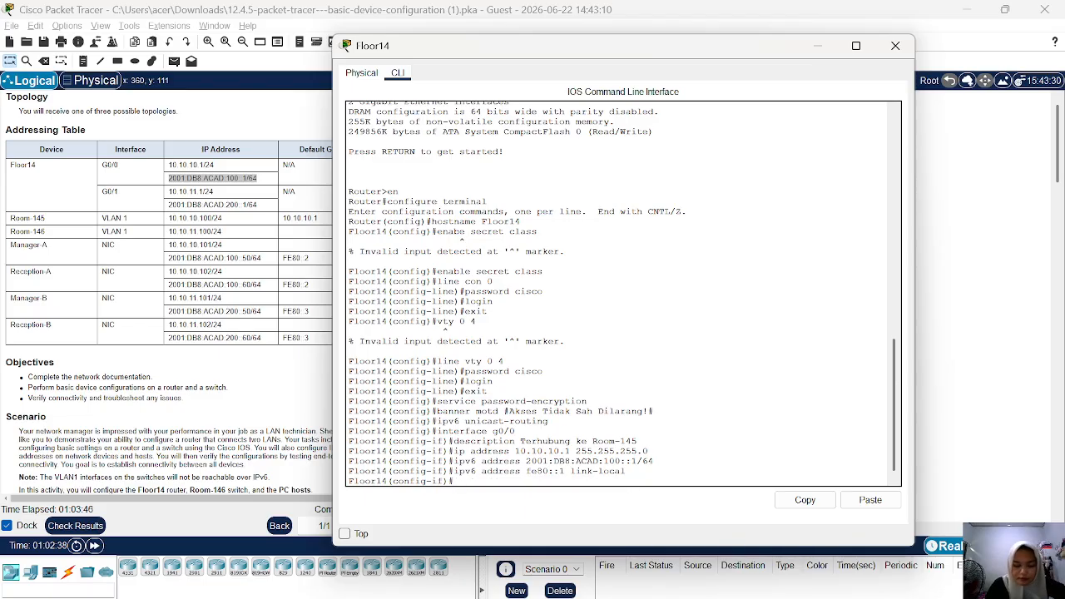
Enable interface g0/0 with no shutdown and return to global configuration mode.
text(no sh)
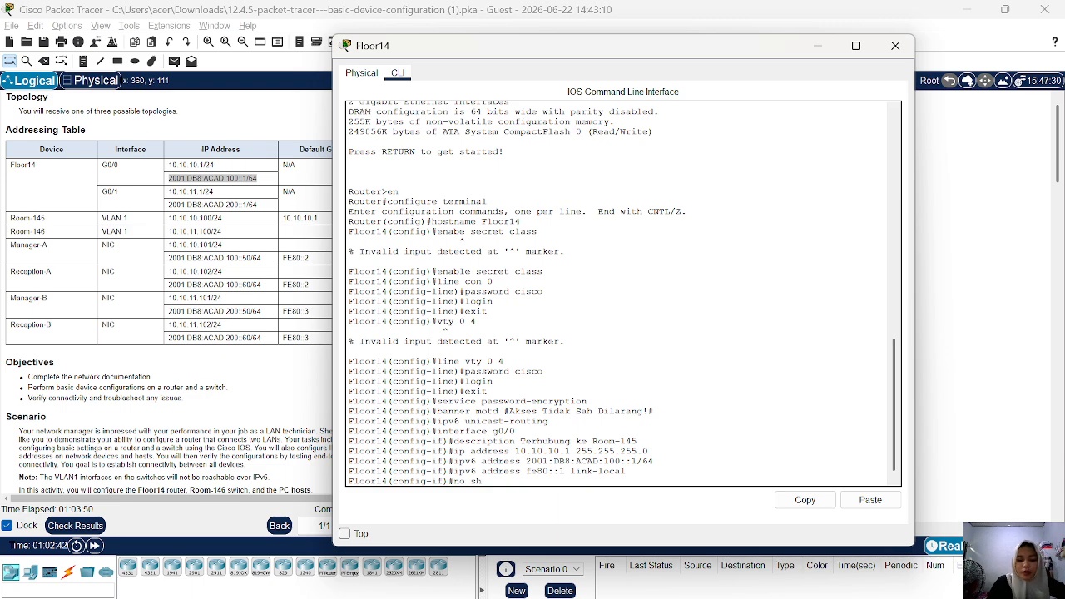
key(Return)
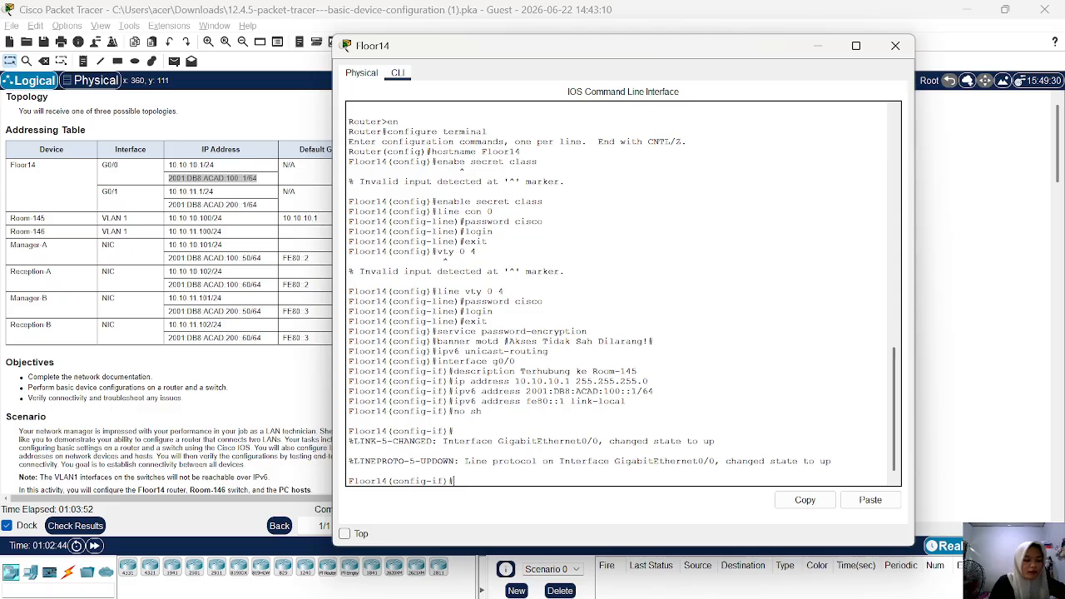
text(e)
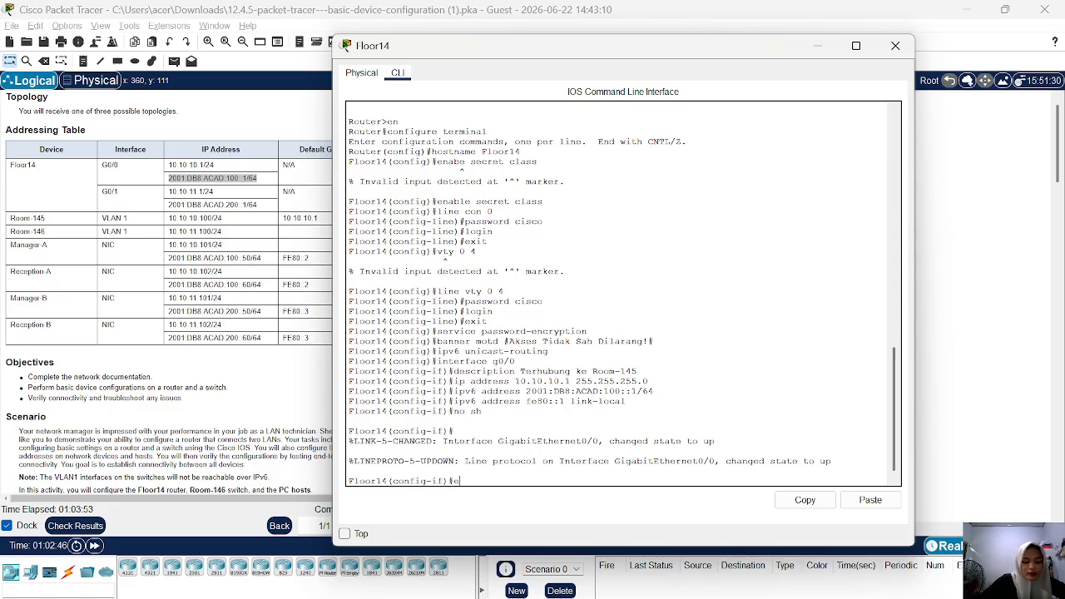
text(xit)
key(Return)
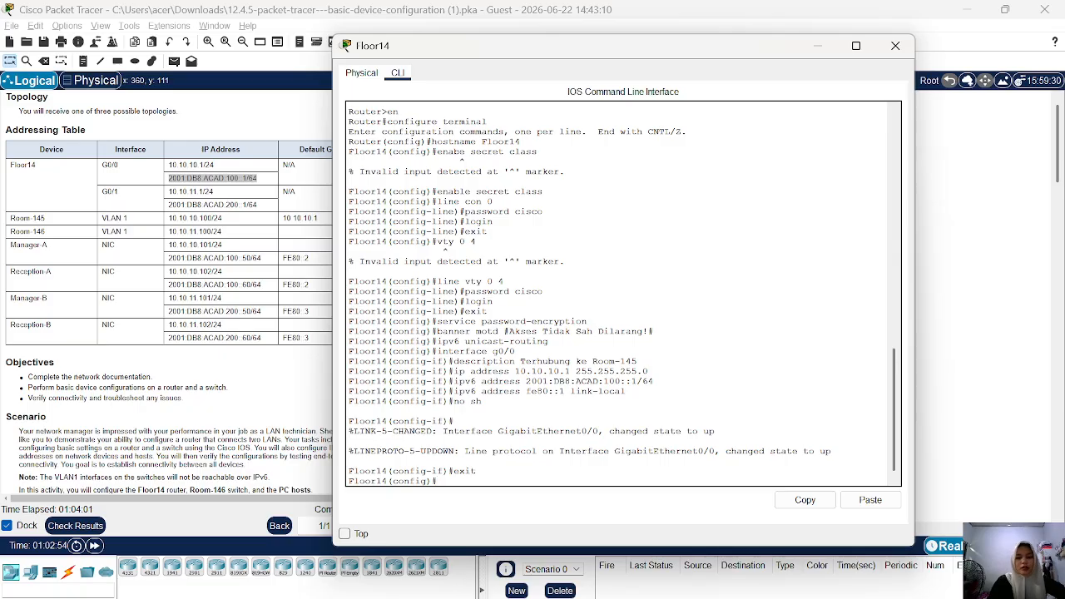
Move the router window aside to uncover more of the Addressing Table and enter configuration mode for interface g0/1.
drag(610, 52, 632, 45)
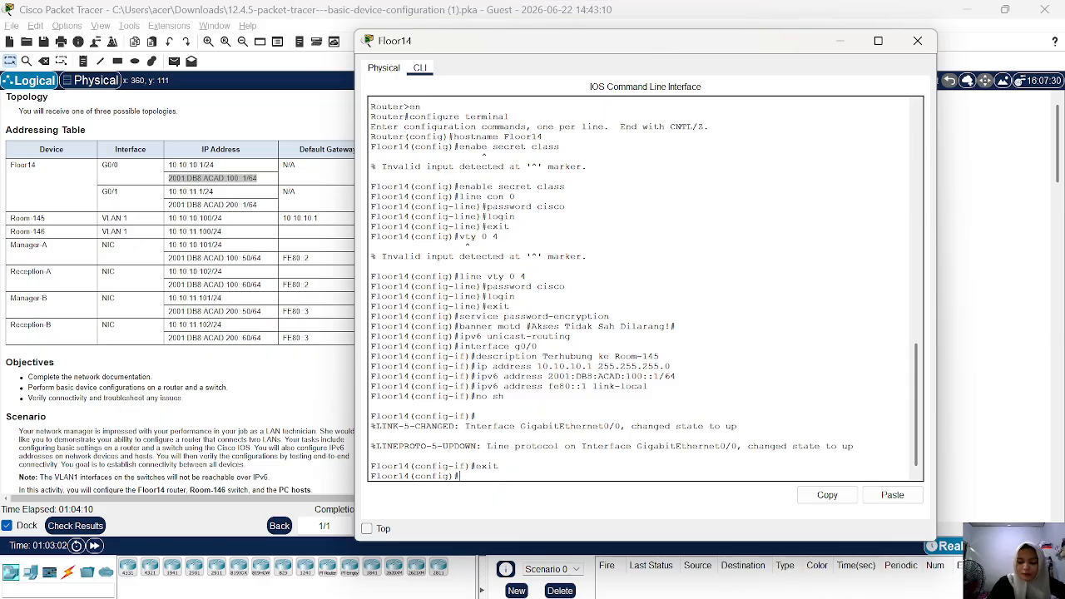
key(Up)
key(Up)
key(Up)
key(Up)
key(Up)
key(Up)
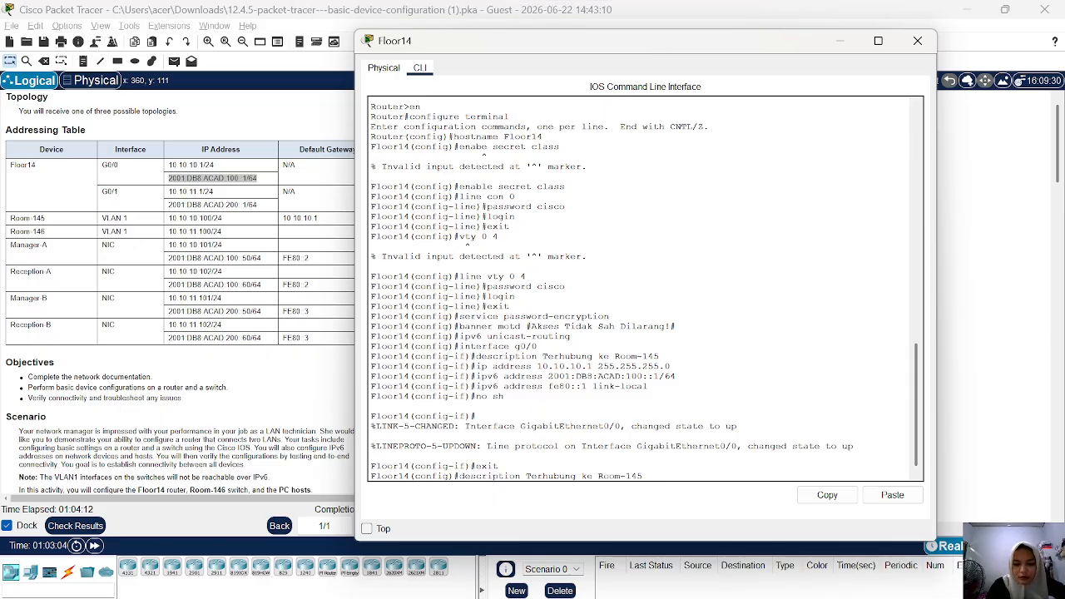
key(Up)
key(BackSpace)
text(14(config)#interface g0/1)
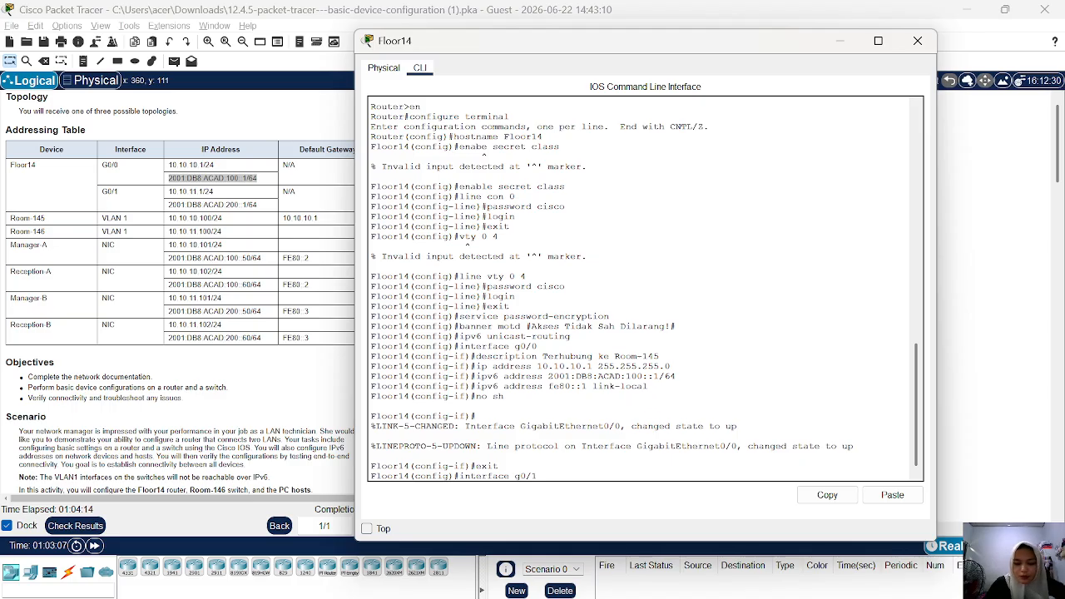
key(Return)
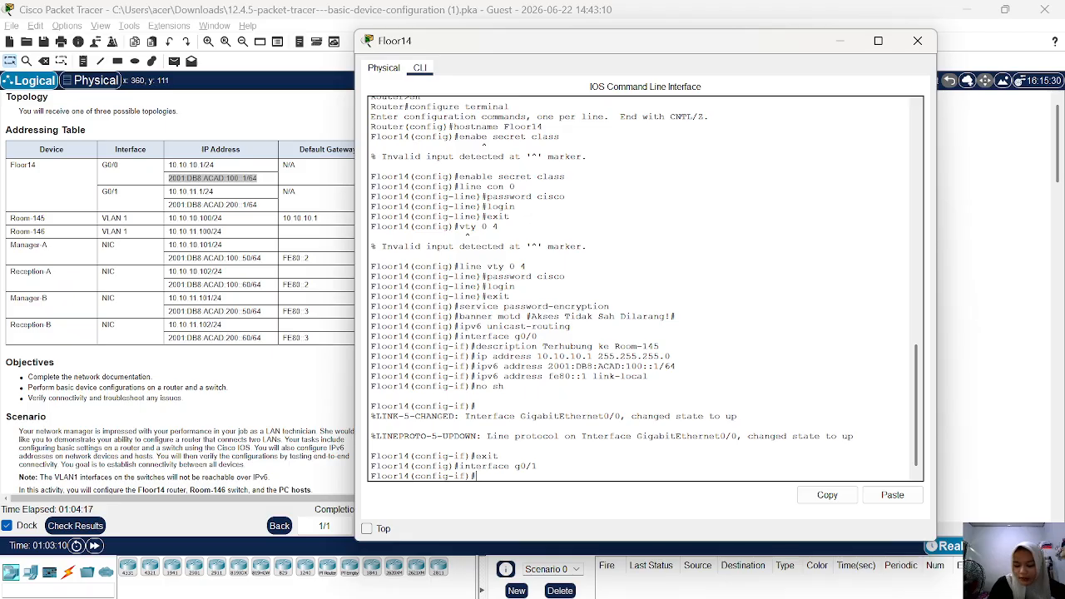
Set the description of interface g0/1 to "Terhubung ke Room-146", reusing the earlier description command.
key(Up)
key(Up)
key(Up)
key(Up)
key(Up)
key(Up)
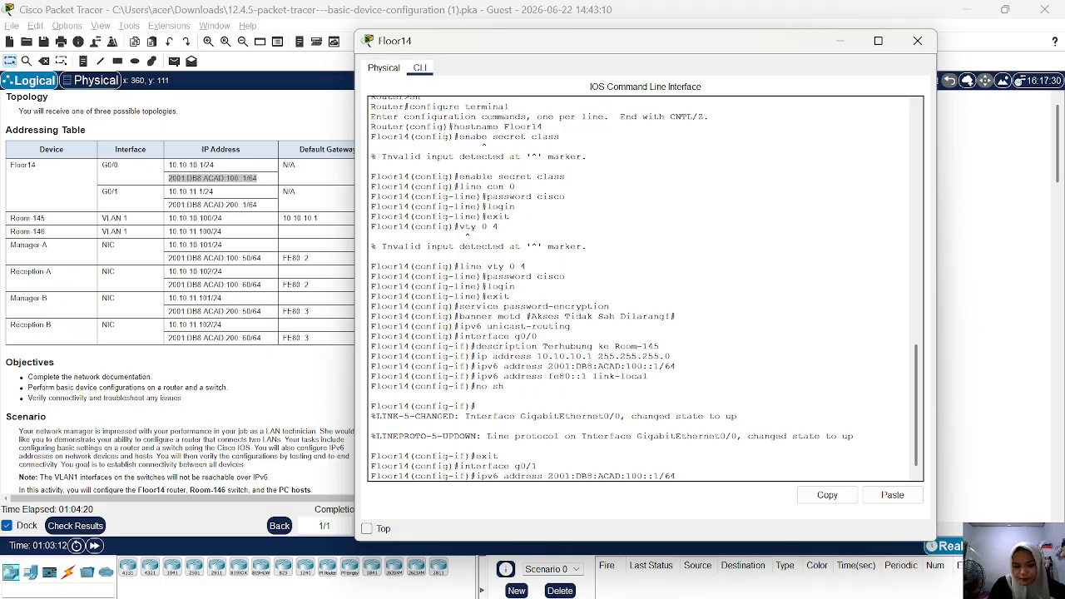
key(Up)
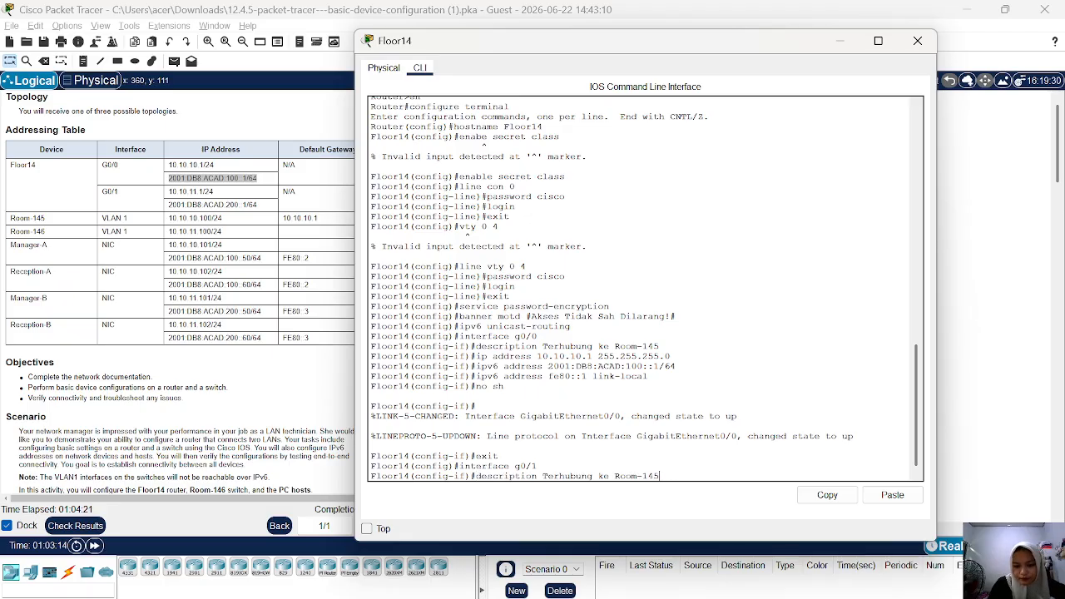
key(BackSpace)
text(6)
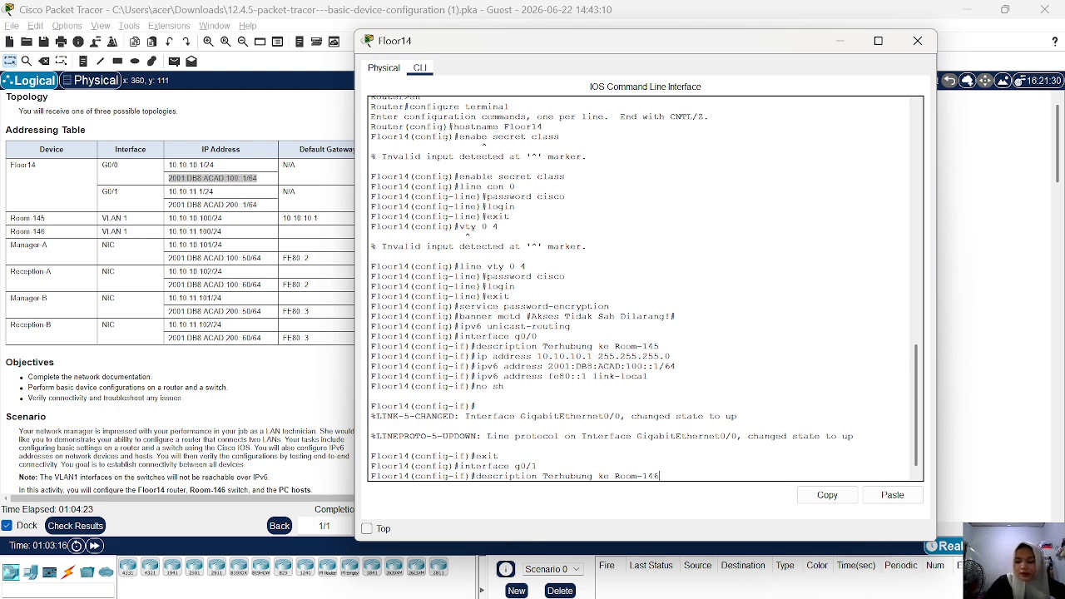
key(Return)
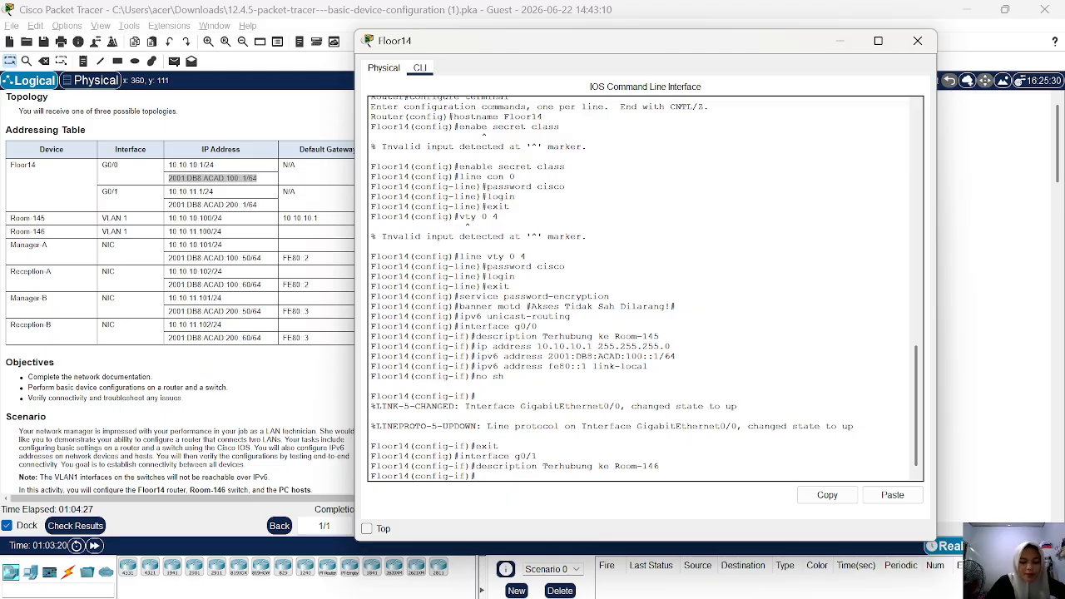
Assign the IPv4 address 10.11.11.1 with subnet mask 255.255.255.0 to interface g0/1.
text(ip)
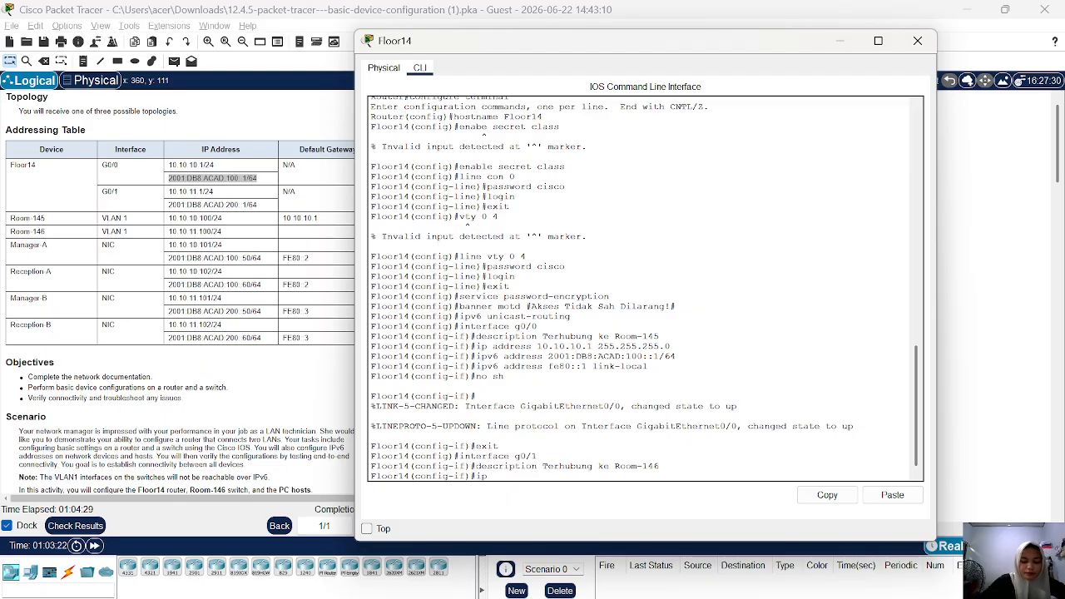
text( address )
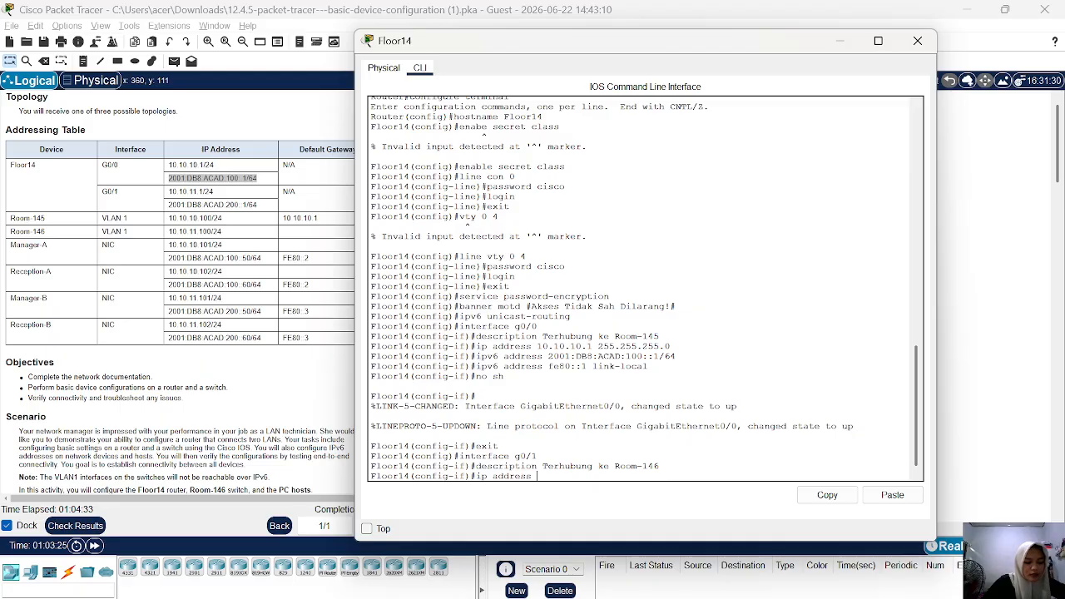
text(10.11.11.1)
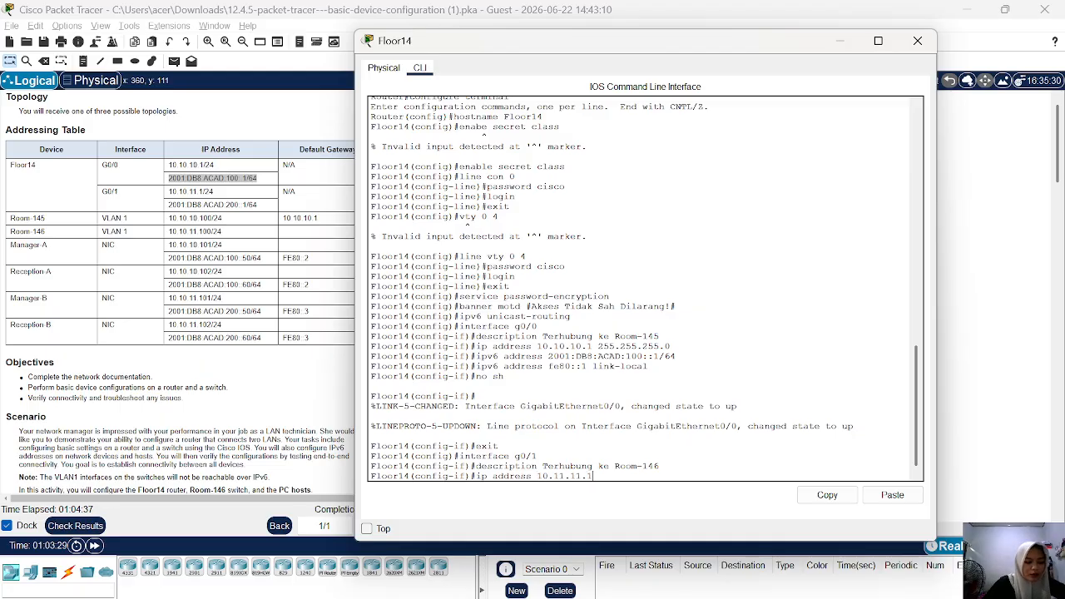
text( 2)
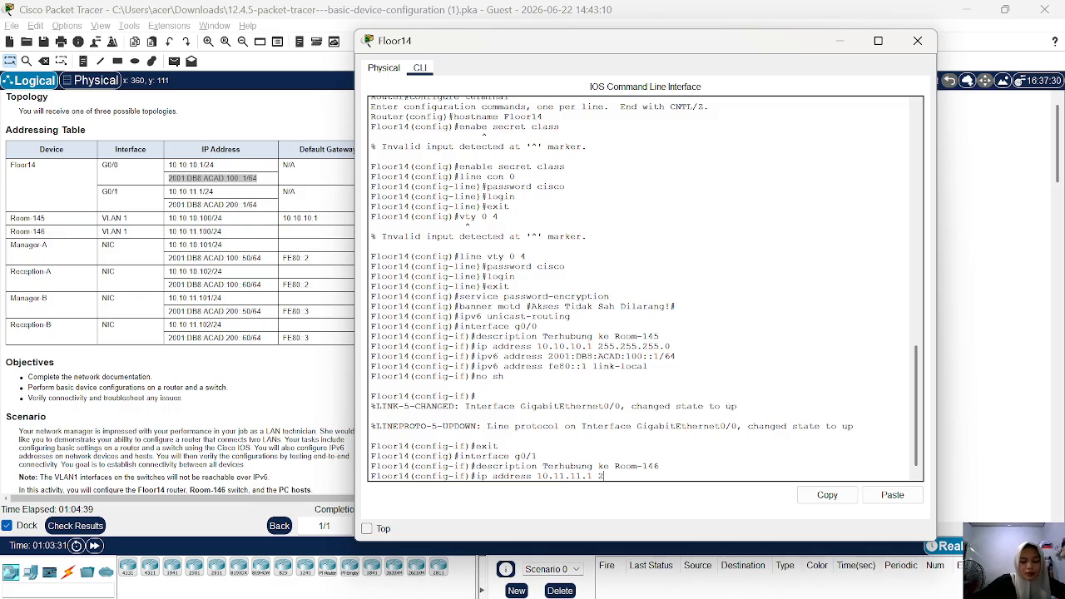
text(55.255.)
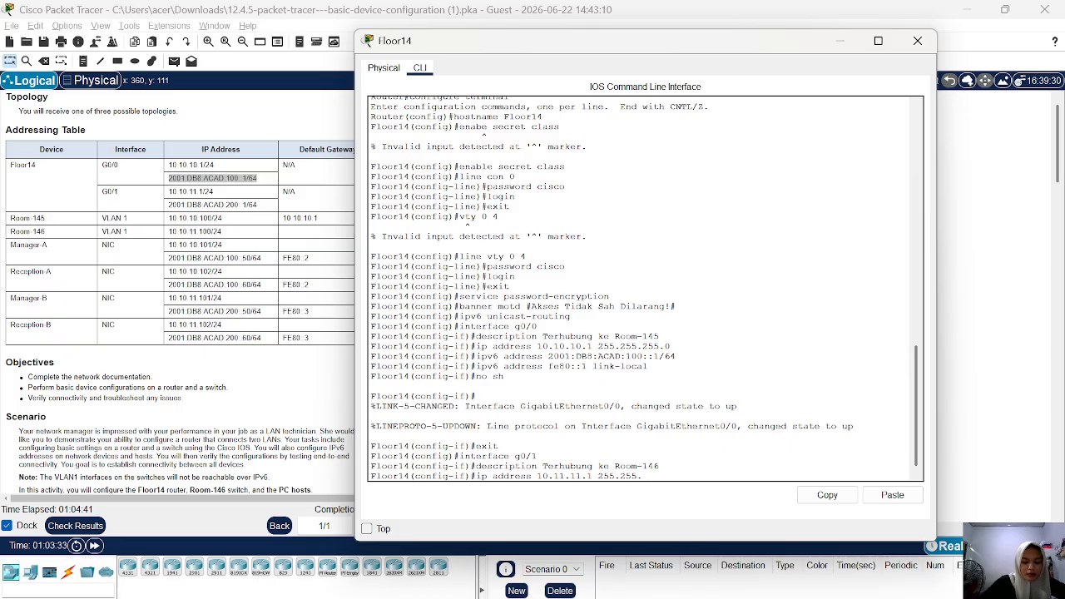
text(255.0)
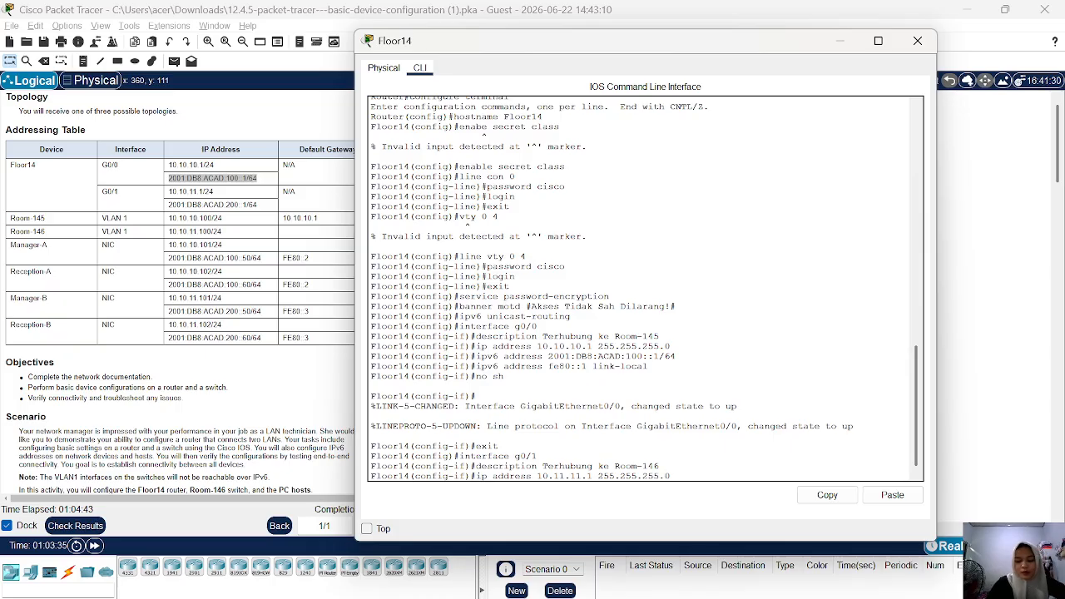
key(Return)
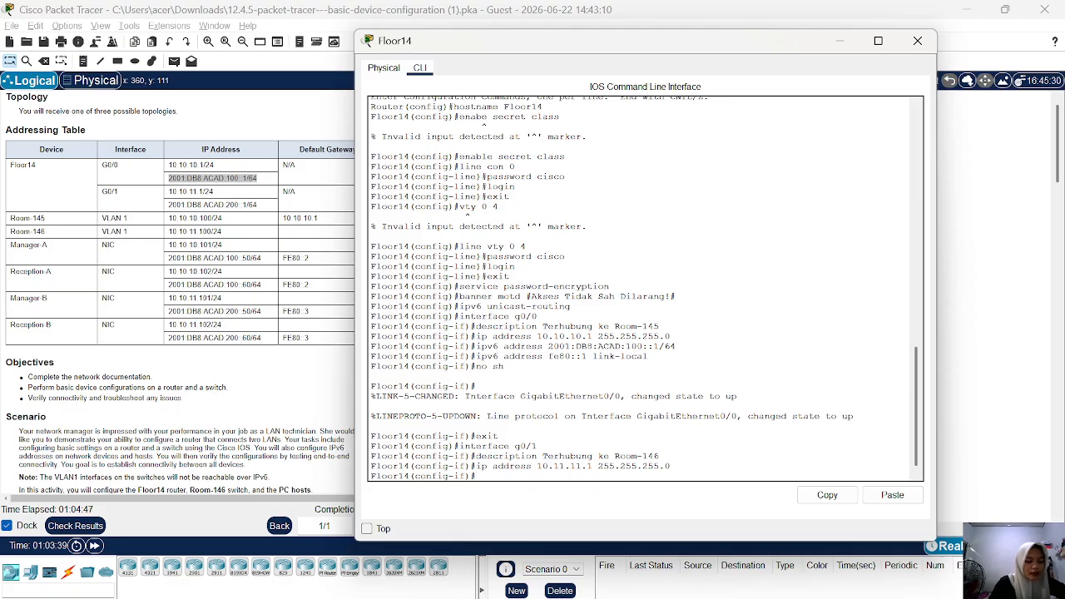
Try to enter 2001:DB8:ACAD:200::1/64 on its own, without an address command, for interface g0/1.
right_click(459, 444)
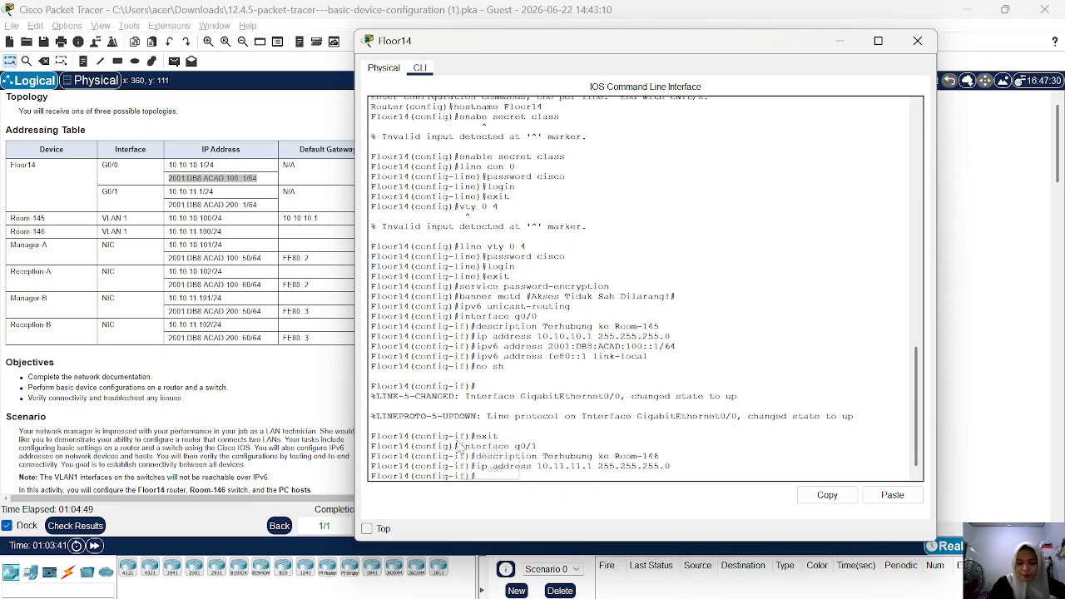
click(490, 468)
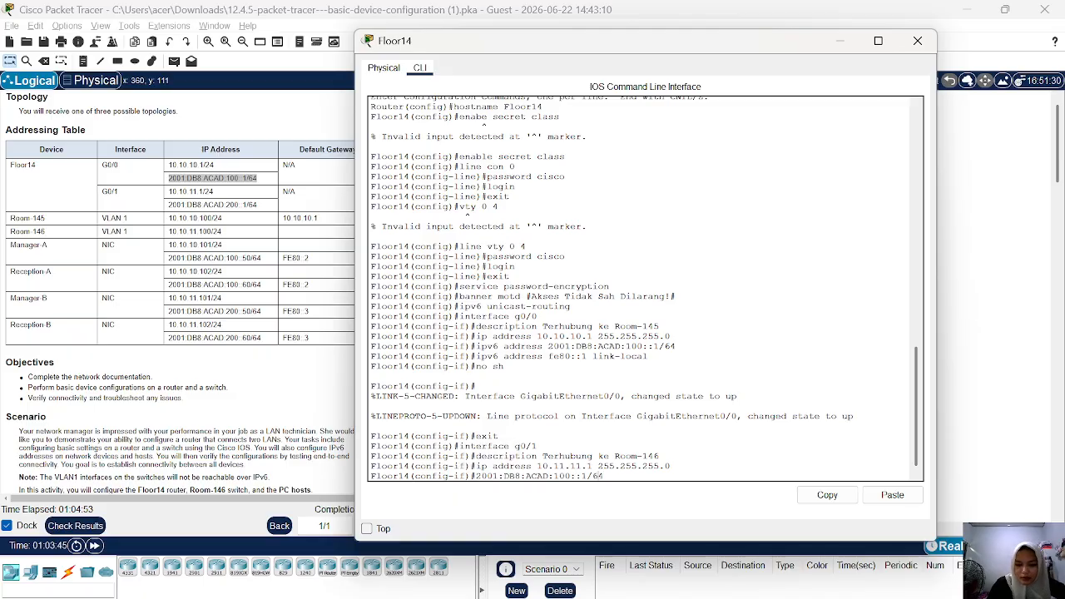
key(Left)
key(Left)
key(Left)
key(Left)
key(Left)
key(Left)
key(Left)
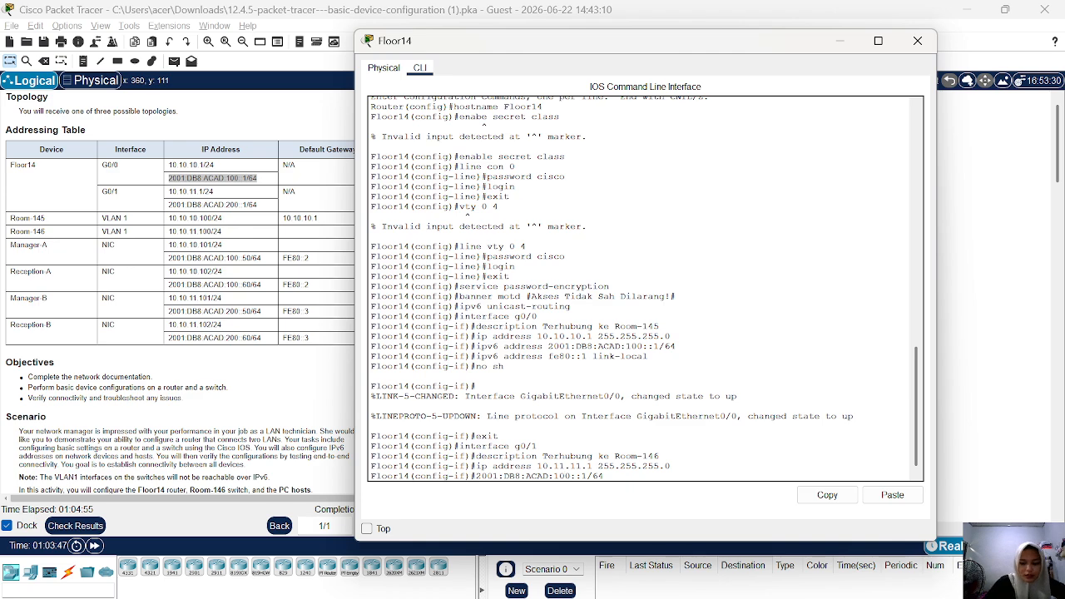
key(BackSpace)
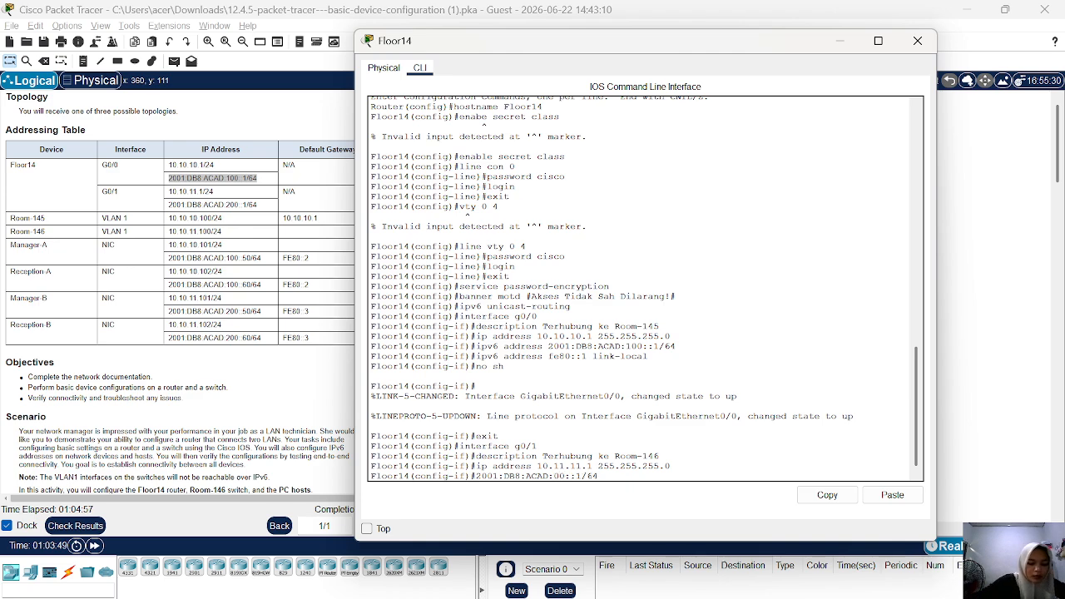
text(2)
key(Return)
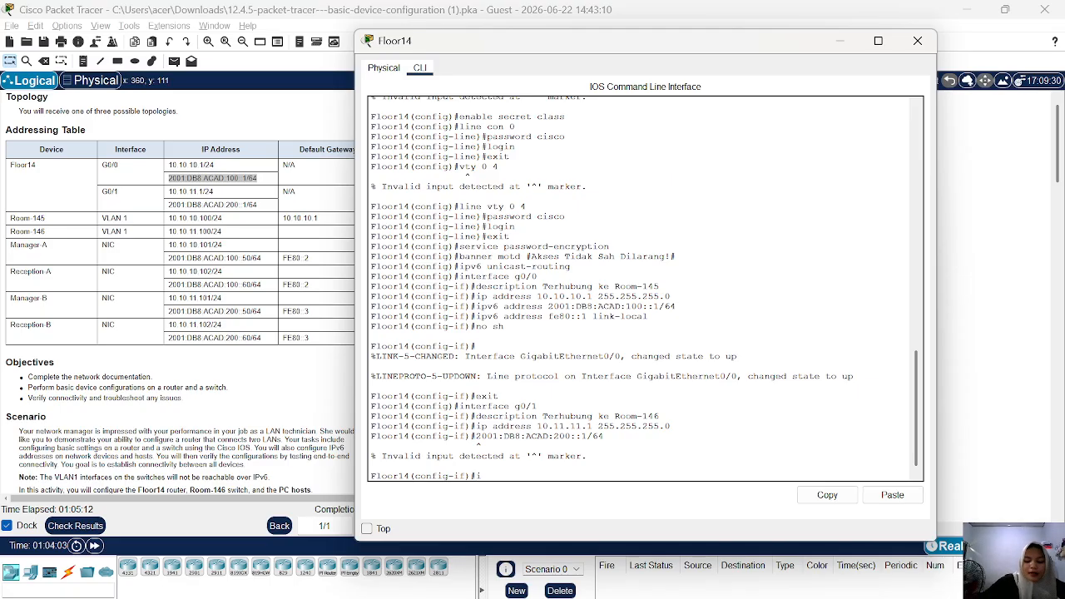
Assign the IPv6 address 2001:DB8:ACAD:200::1/64 to interface g0/1 with the ipv6 address command, reusing the copied g0/0 address.
text(ip addres)
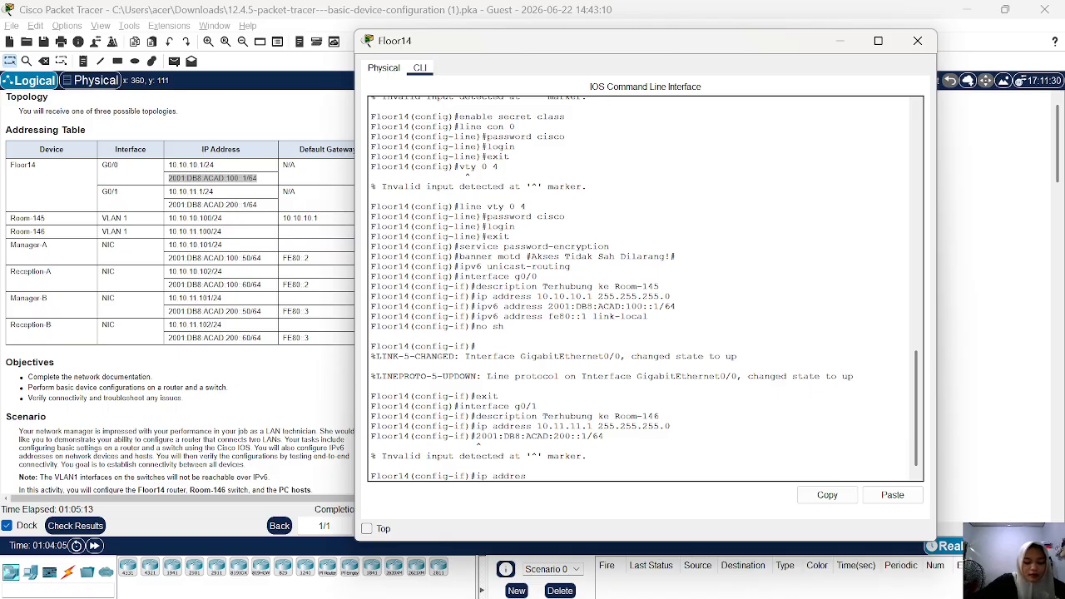
text(s)
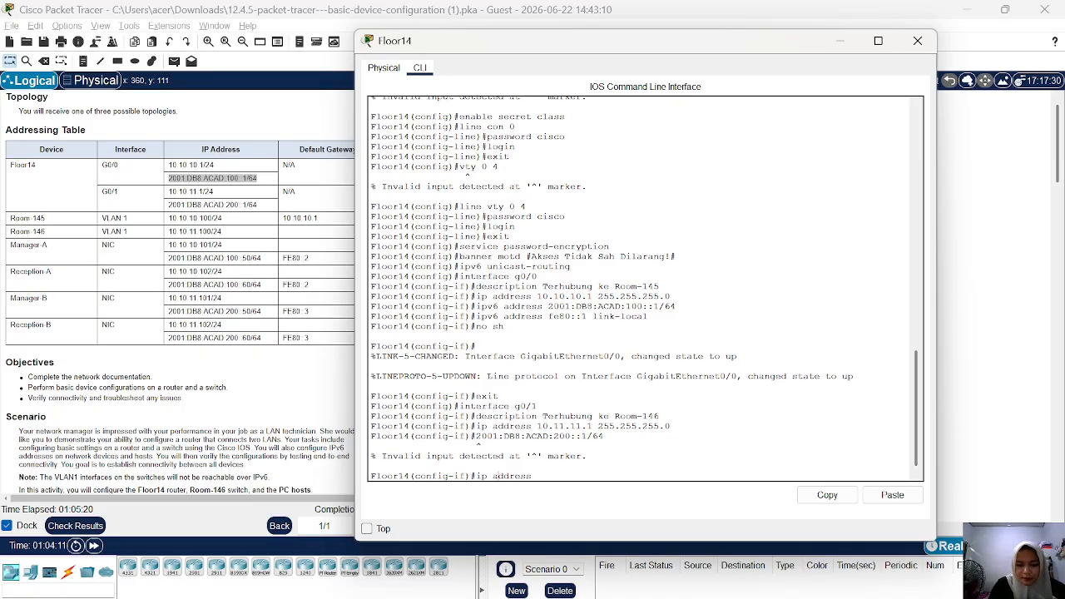
text( v6)
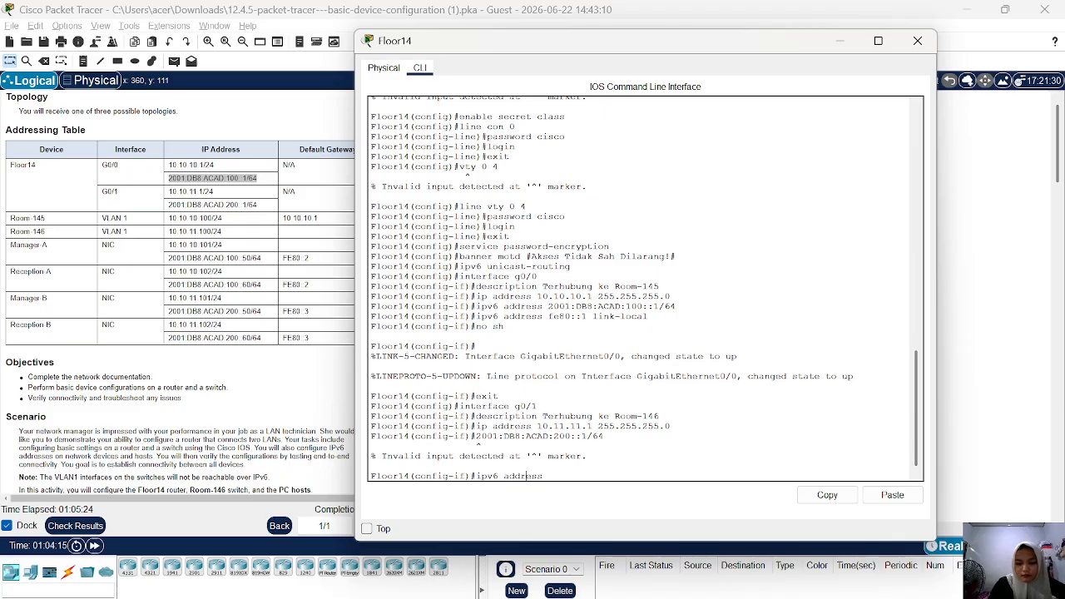
right_click(485, 468)
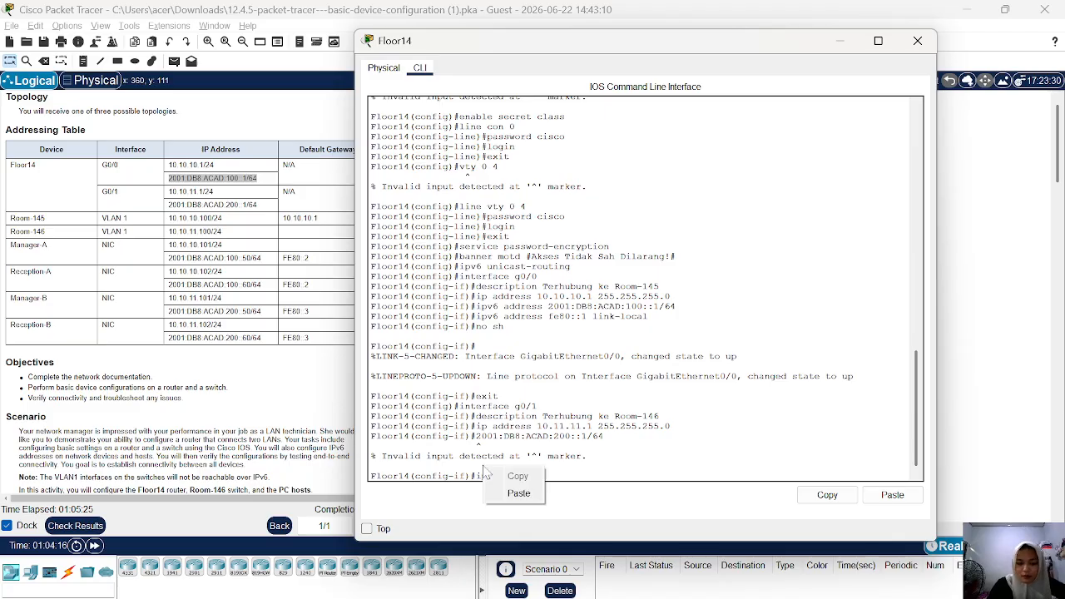
click(509, 493)
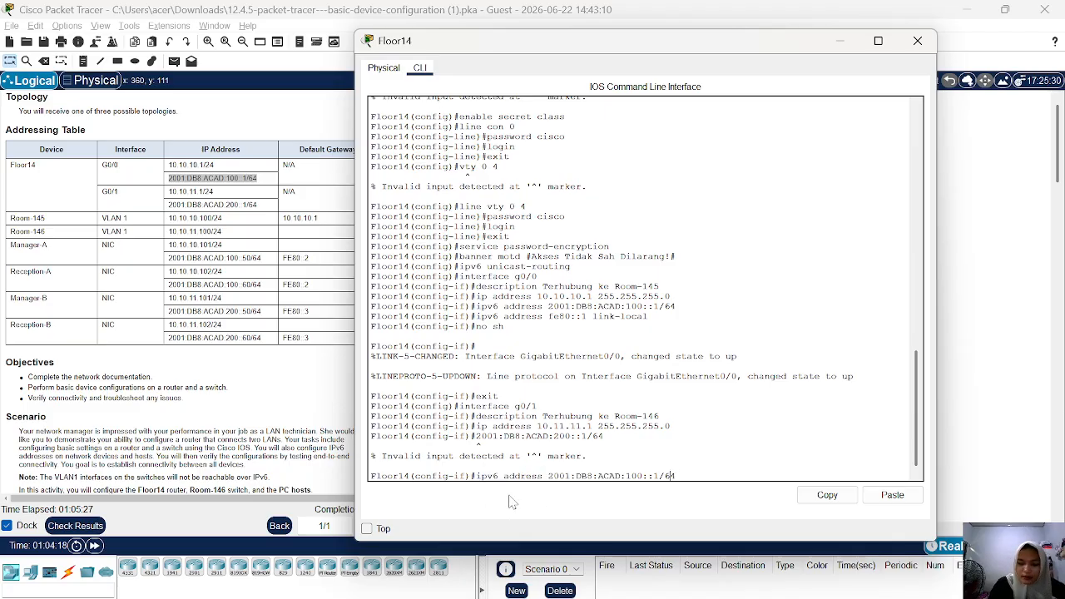
key(Left)
key(Left)
key(Left)
key(Left)
key(Left)
key(Left)
key(Left)
key(Left)
key(Left)
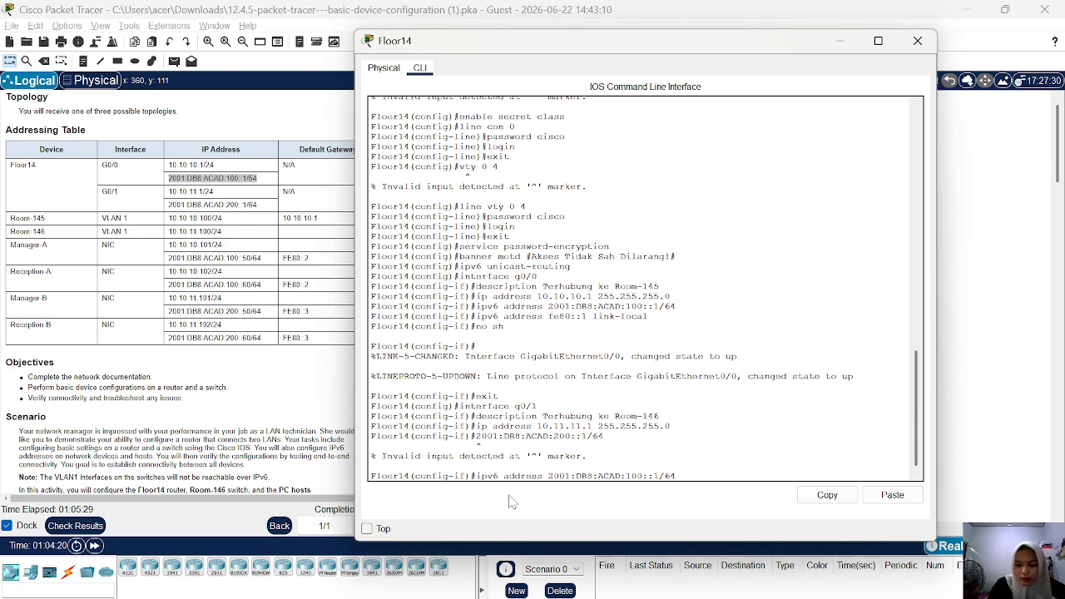
key(Delete)
text(2)
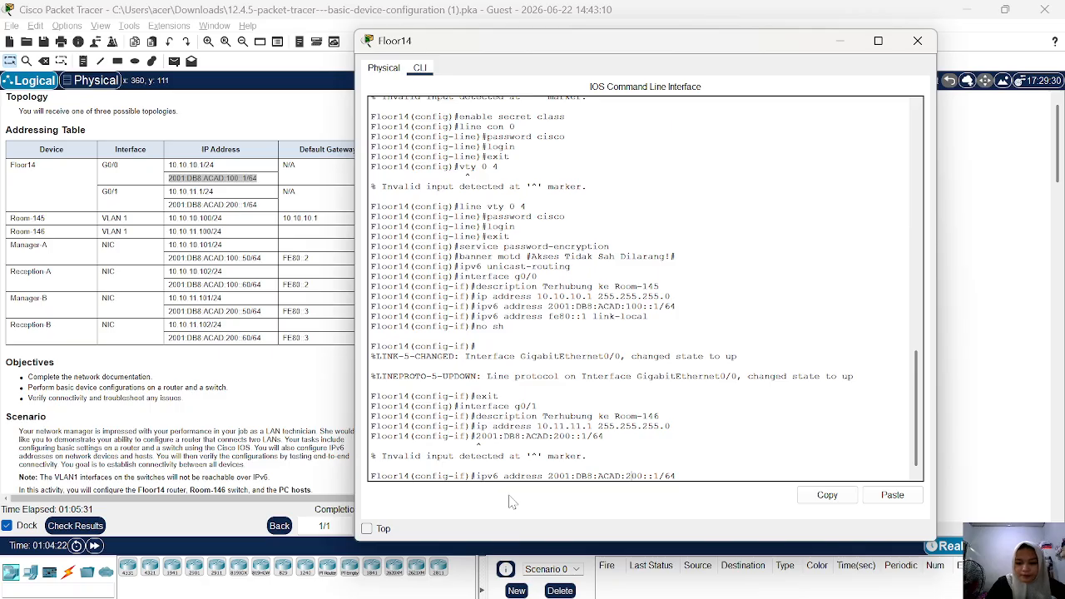
key(Return)
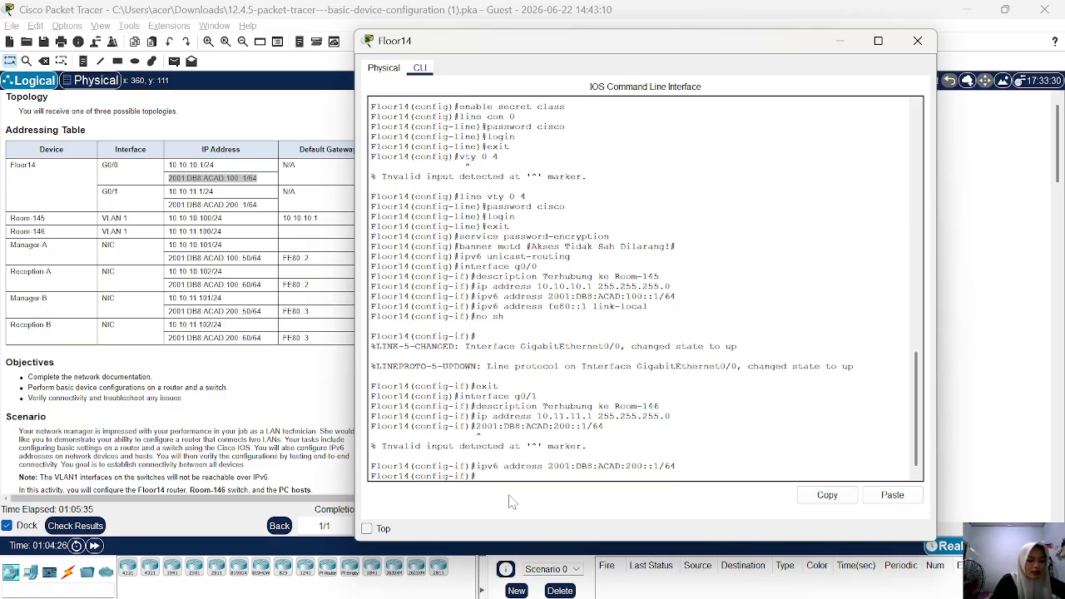
Set fe80::1 as the IPv6 link-local address of interface g0/1.
text(ip)
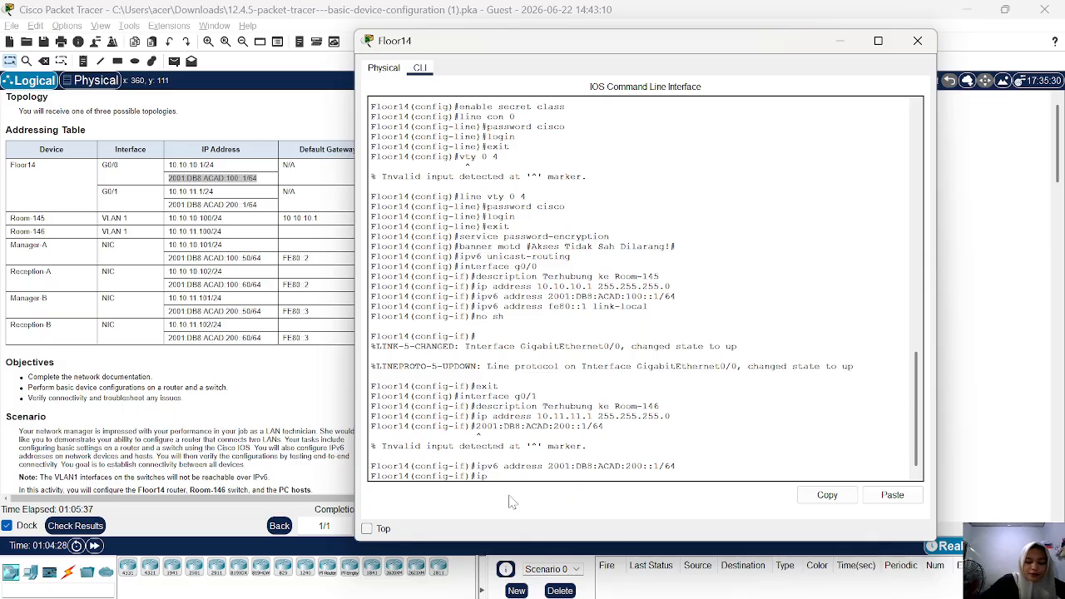
text(v6 )
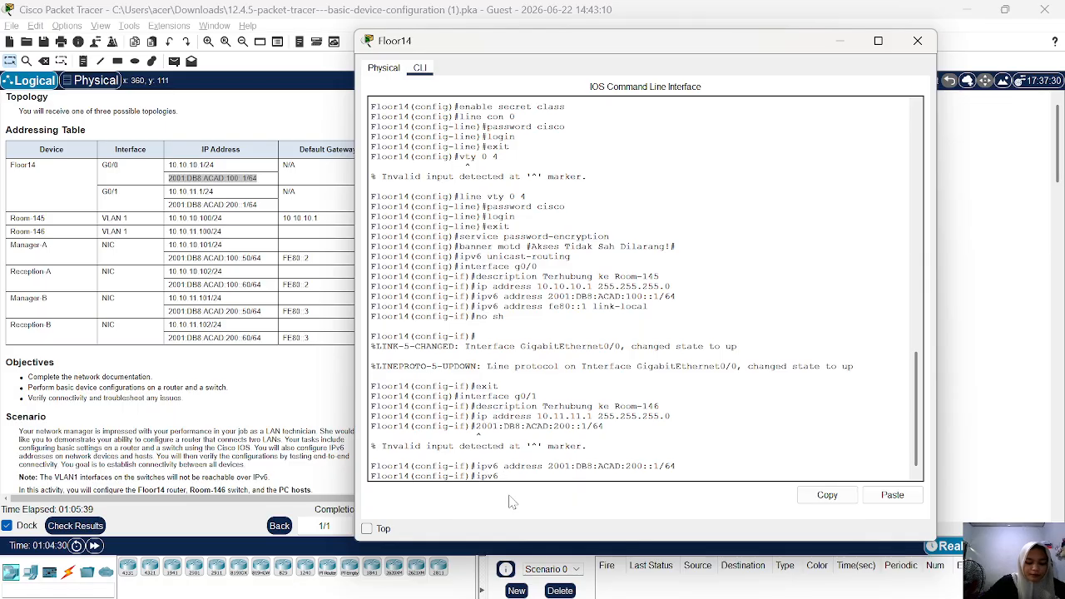
text(address)
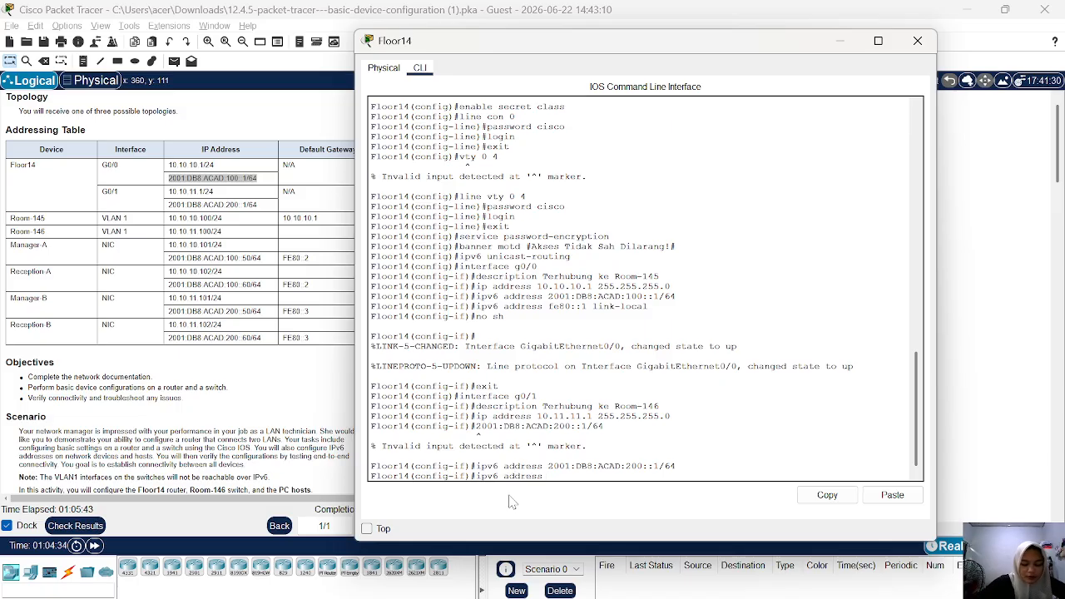
text( fe)
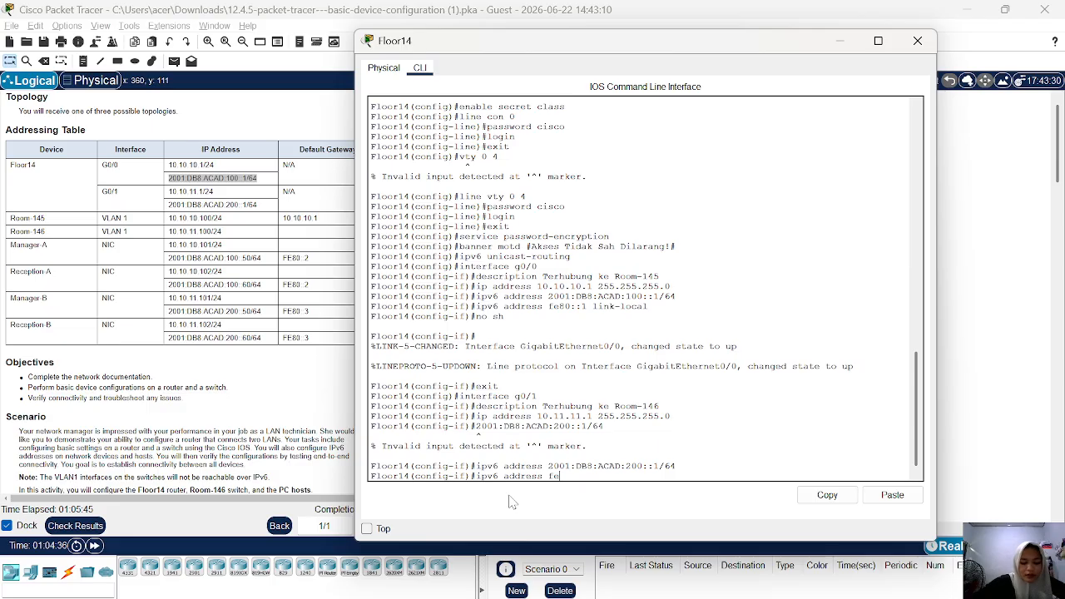
text(80:)
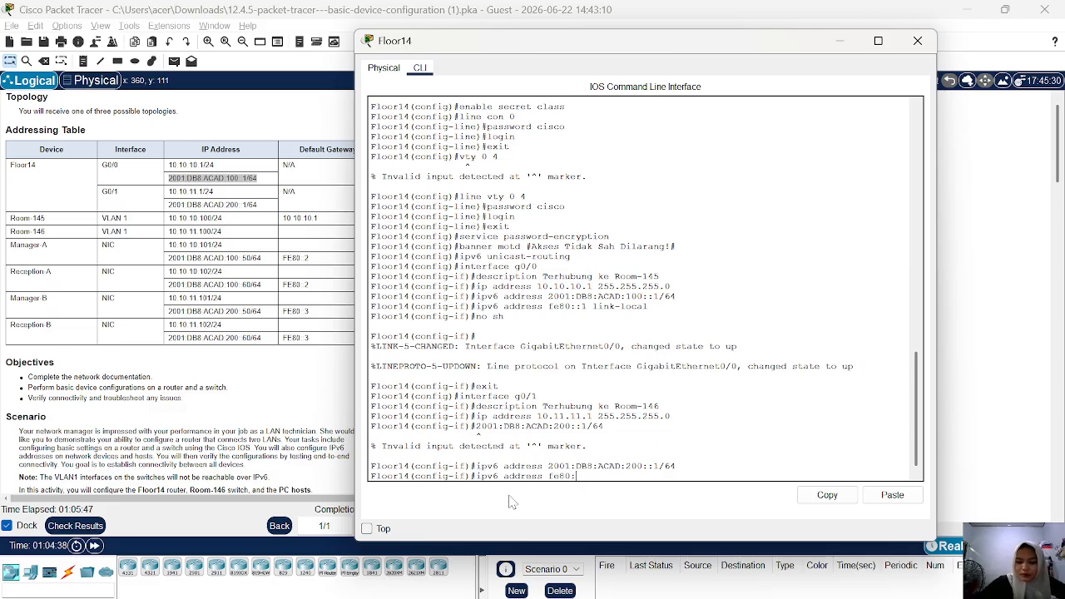
text(:1)
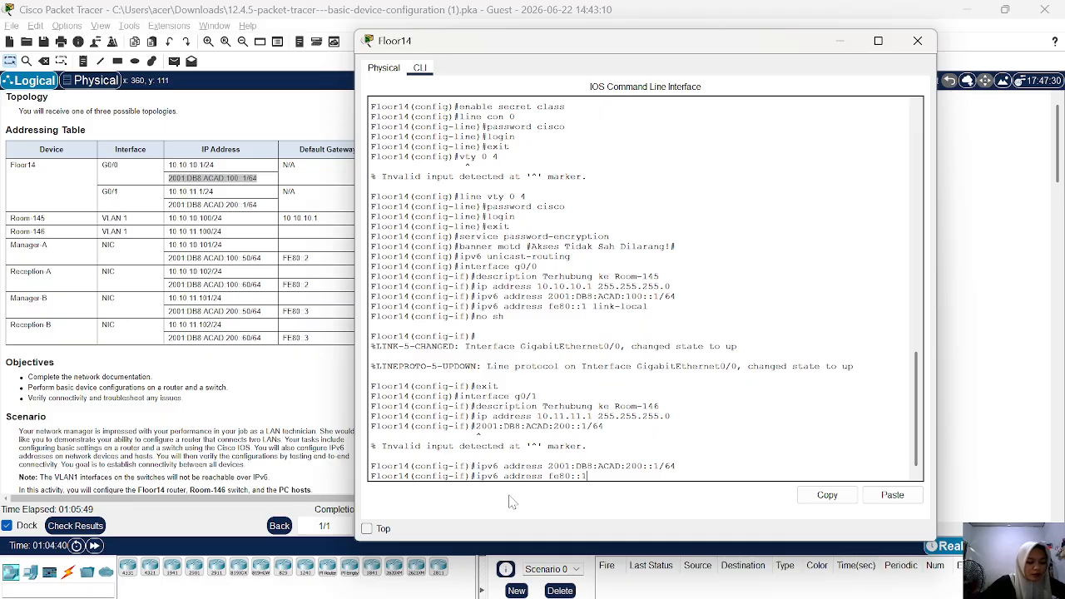
text( li)
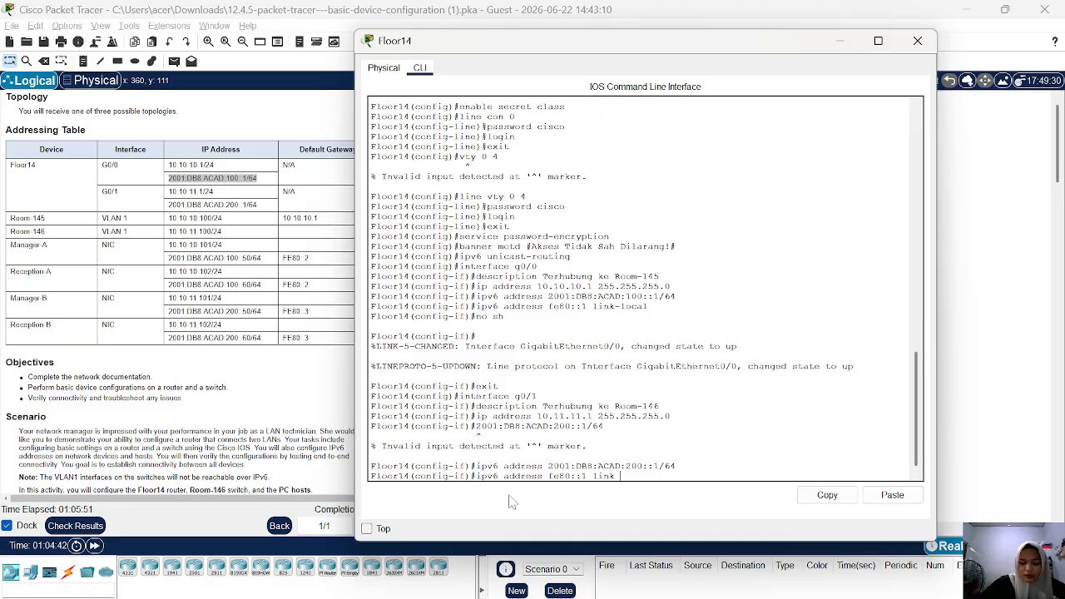
text(nk)
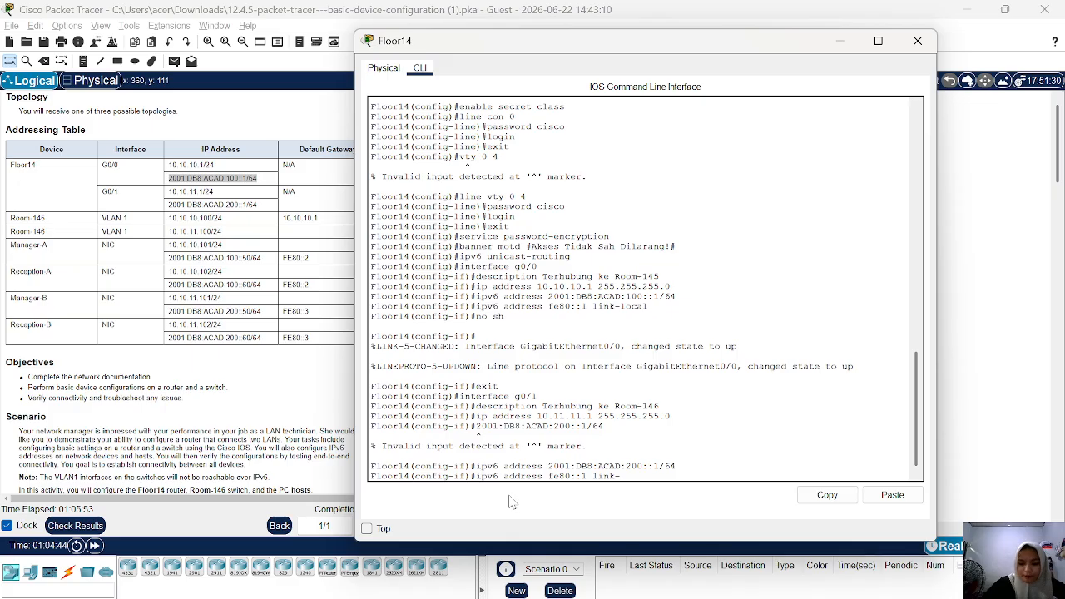
text(-local)
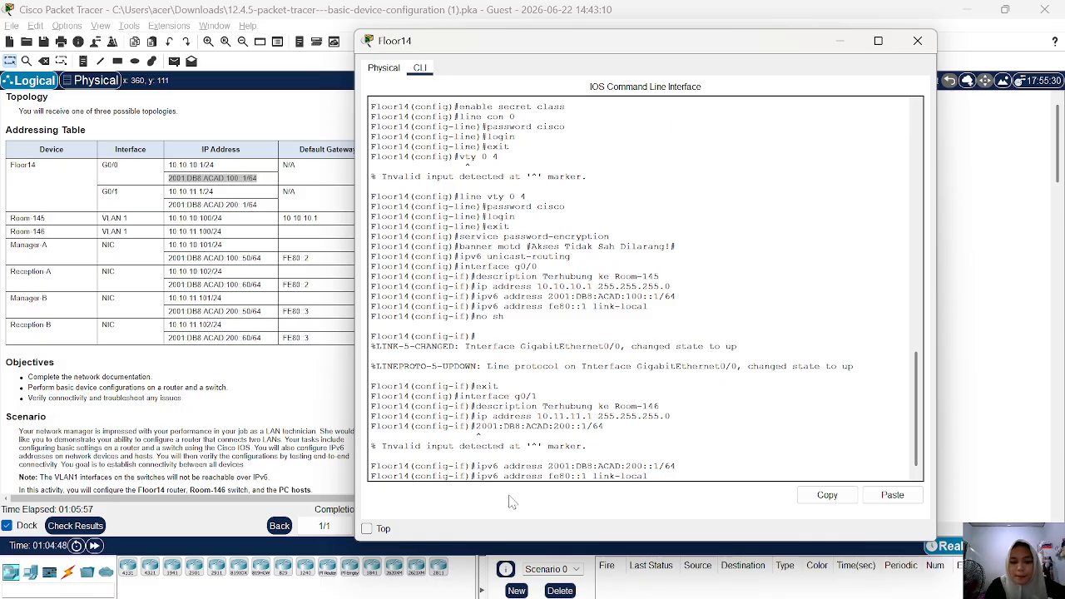
key(Return)
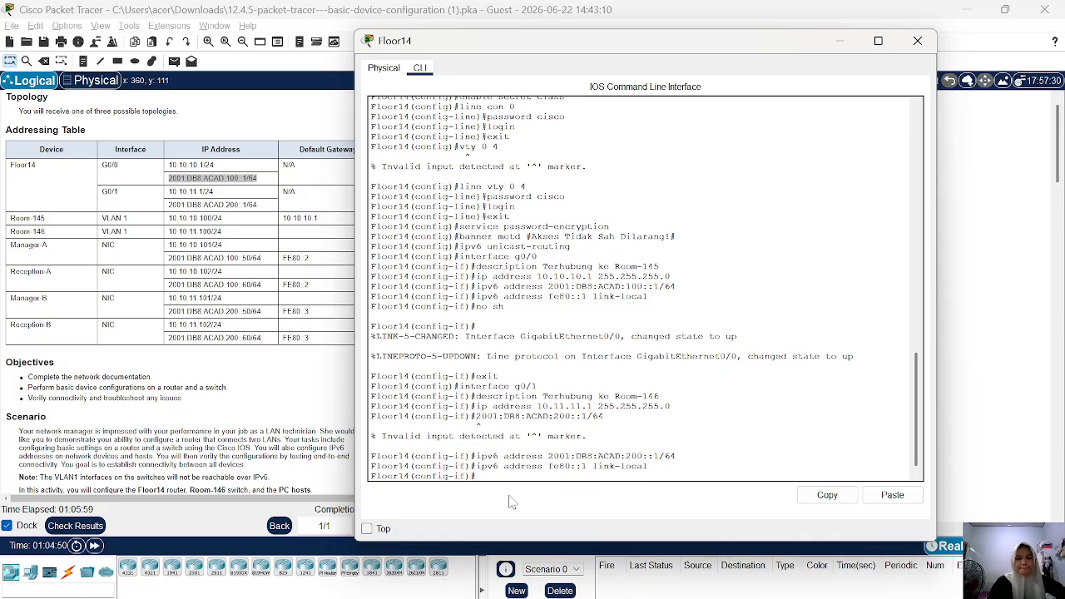
Enable interface g0/1 with no shutdown and leave configuration mode back to privileged EXEC mode.
text(no sh)
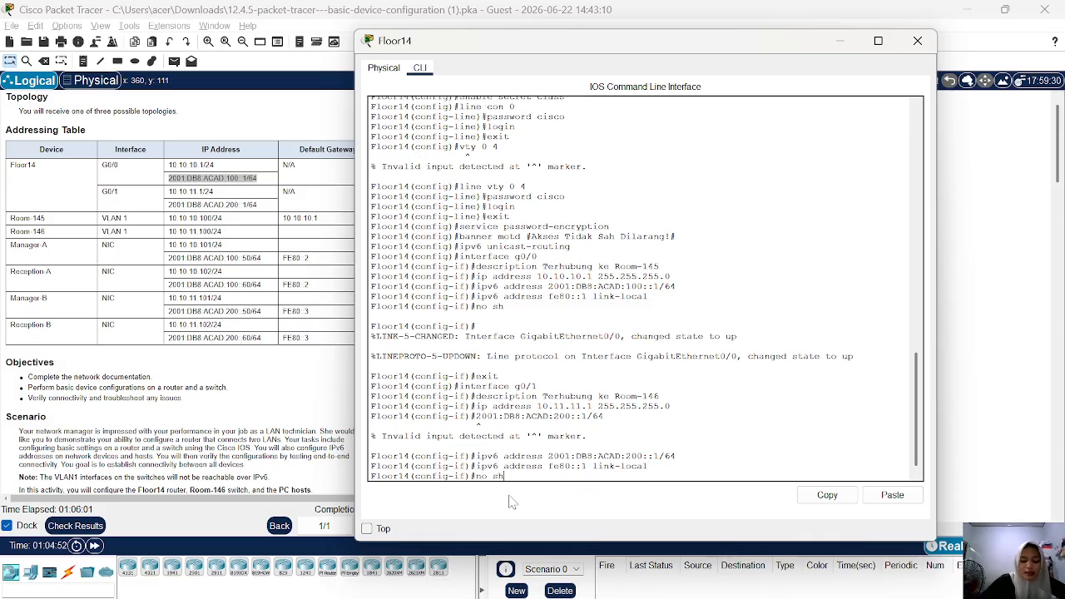
key(Return)
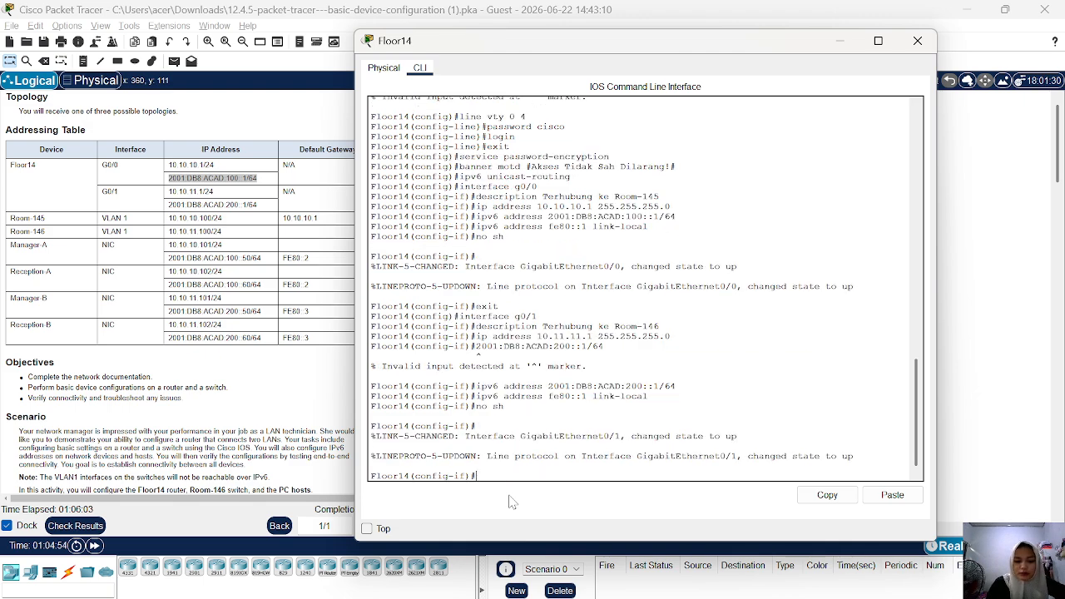
text(exi)
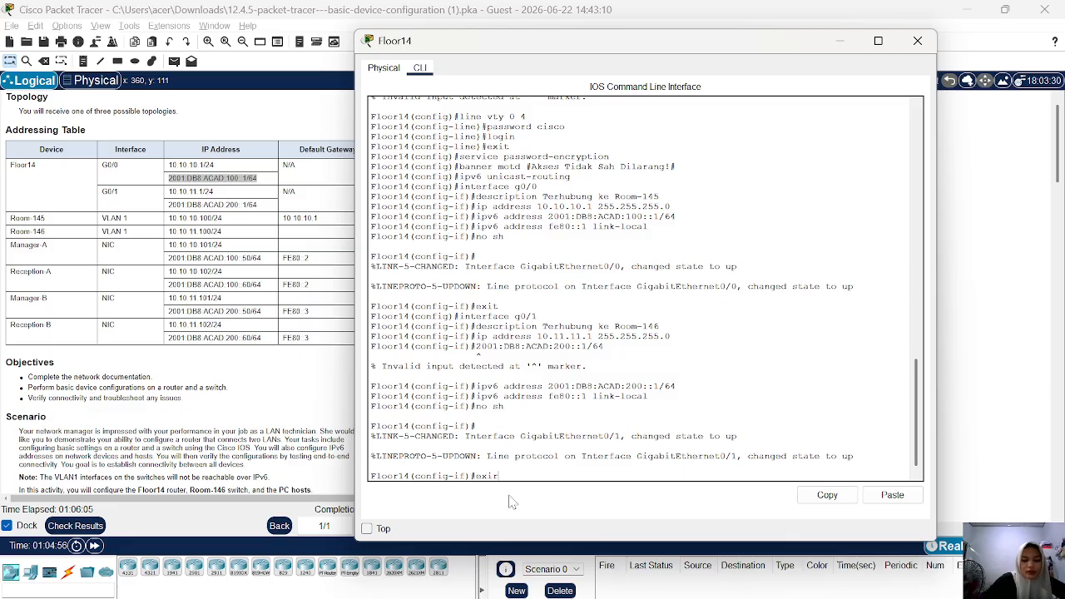
text(t)
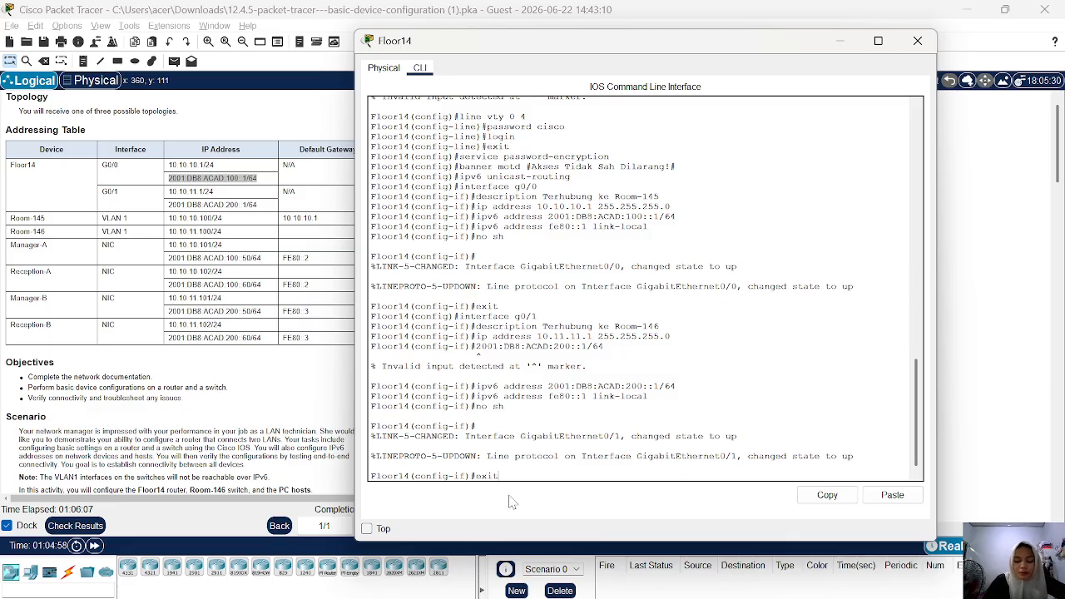
key(Return)
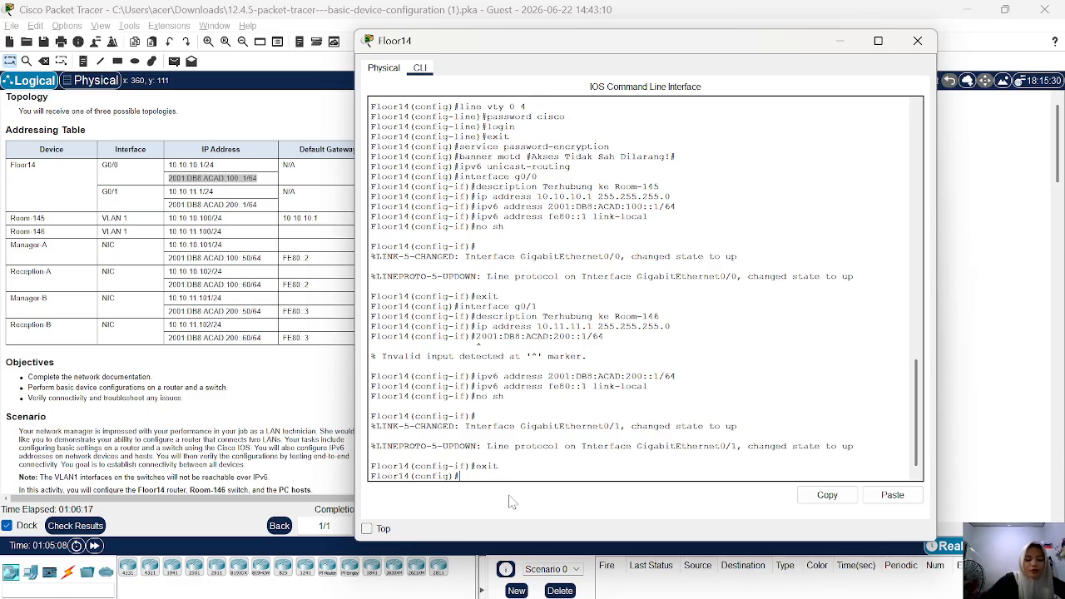
text(exit)
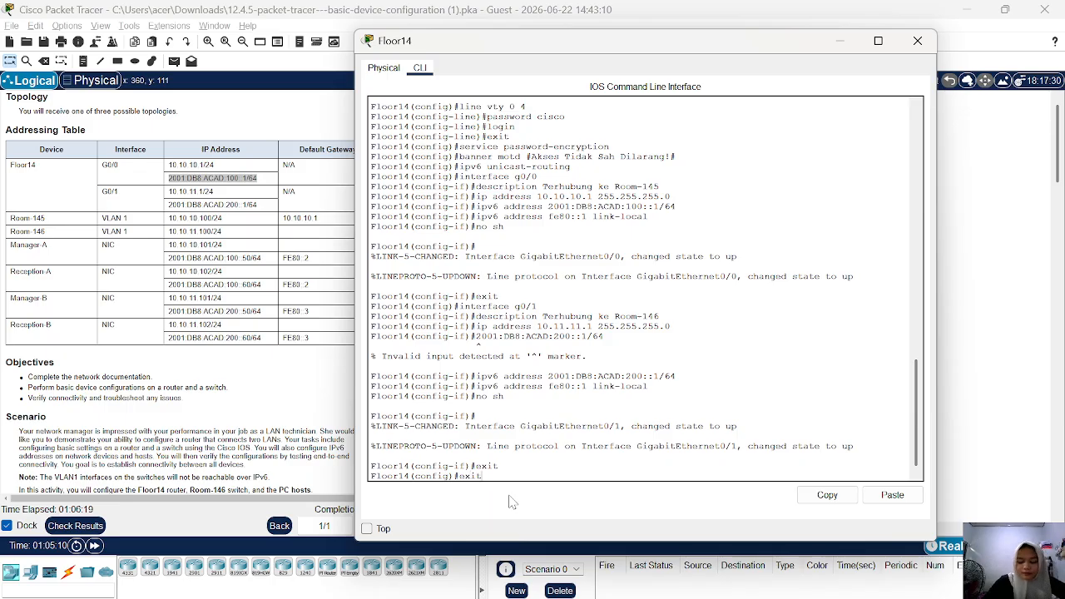
key(Return)
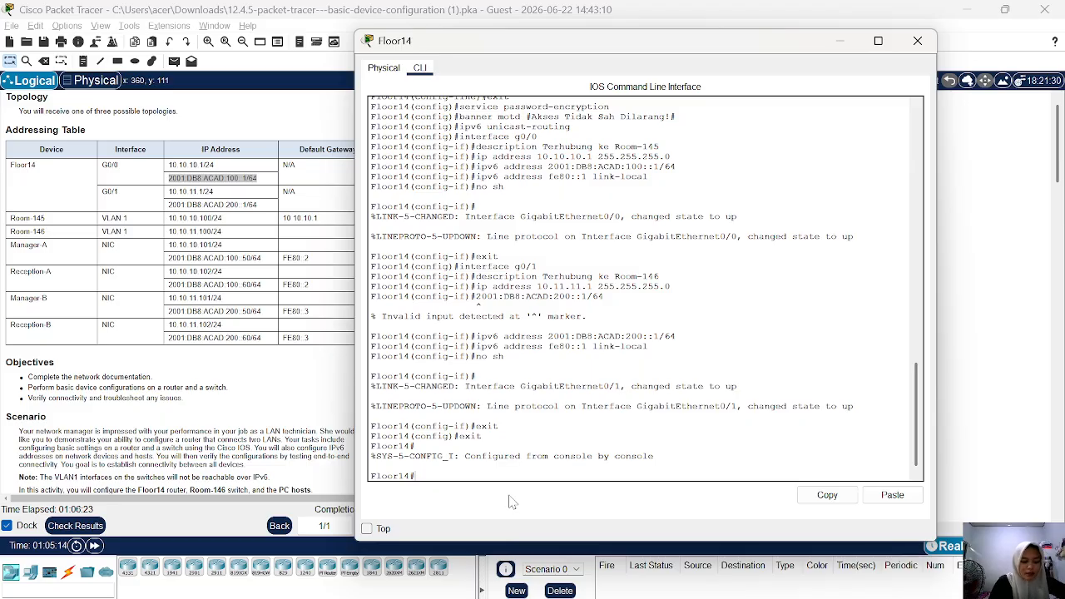
Save Floor14's running configuration with copy running-config startup-config, accepting the default destination filename.
text(cop)
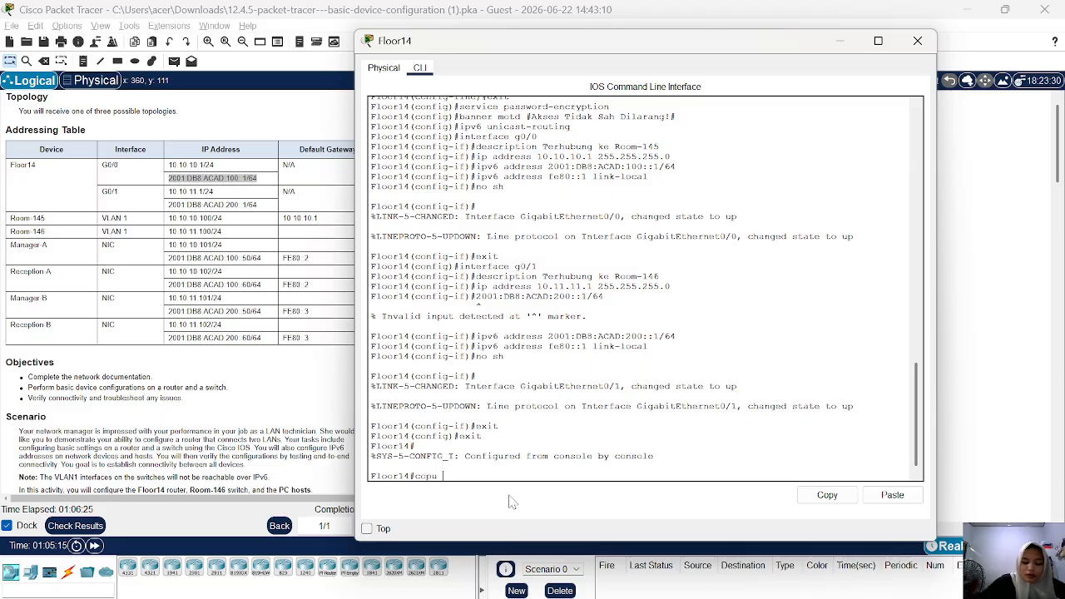
text(y running)
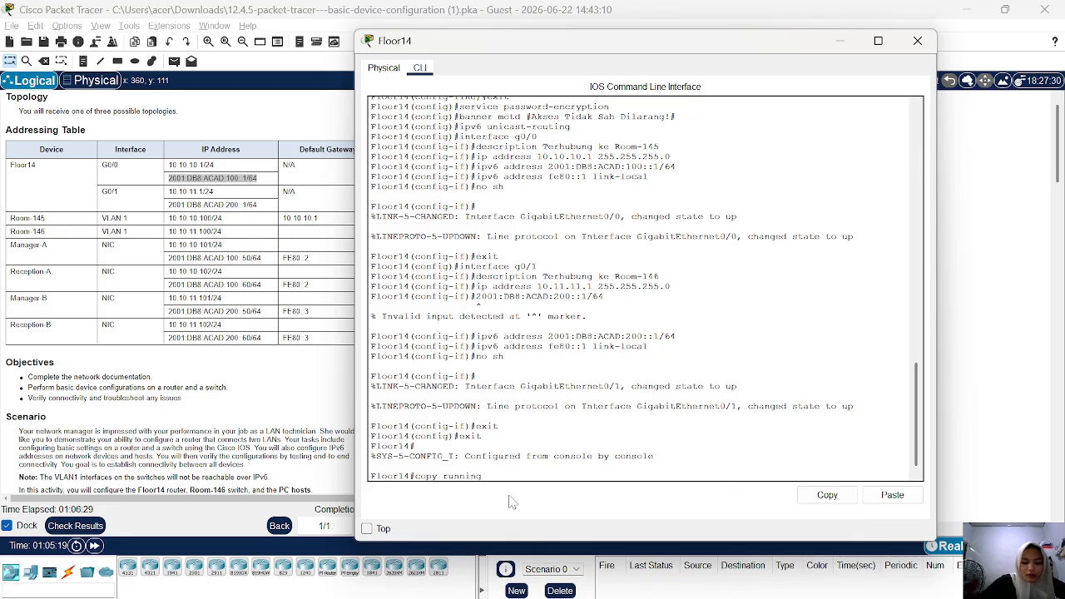
text(-confih)
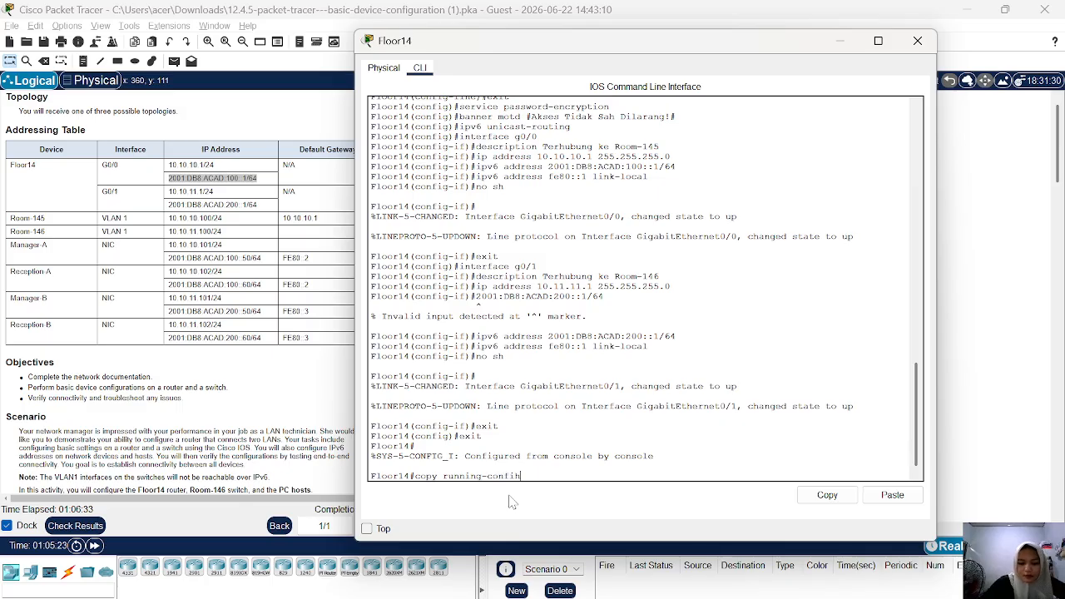
key(BackSpace)
text(g st)
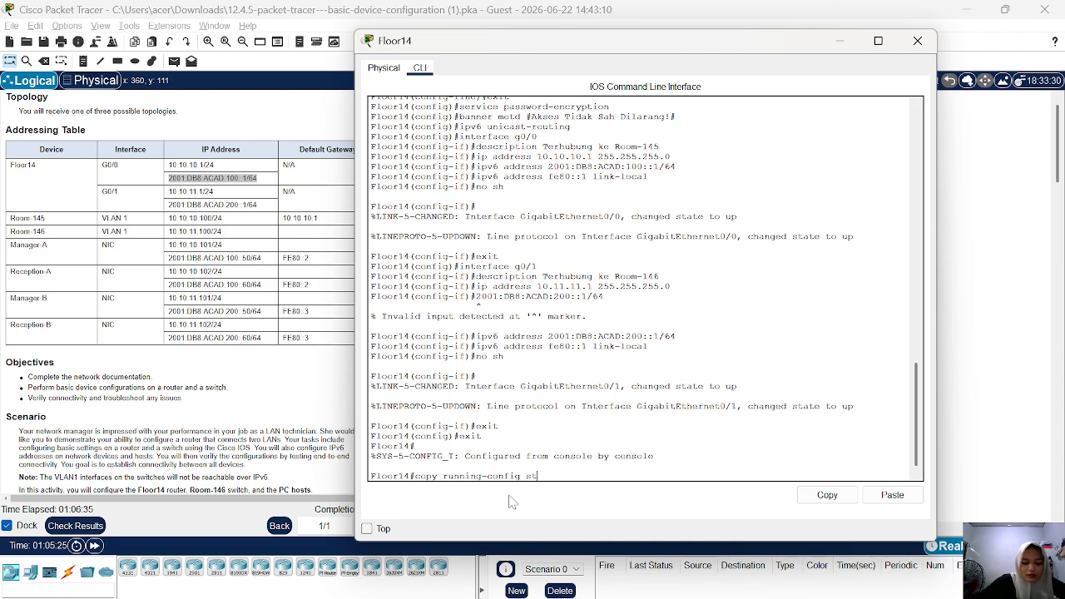
text(at)
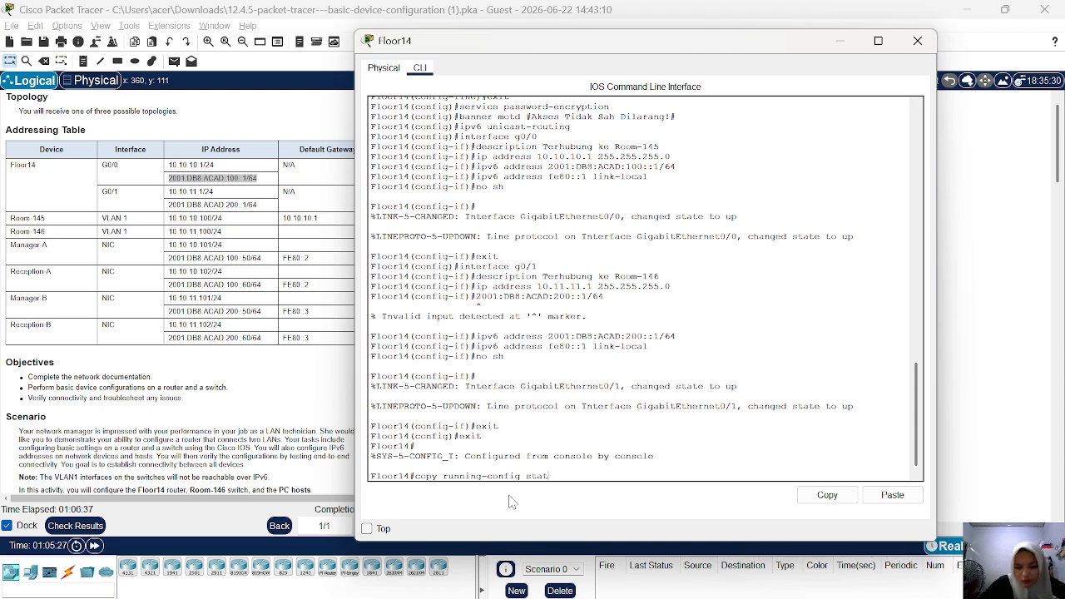
key(BackSpace)
key(BackSpace)
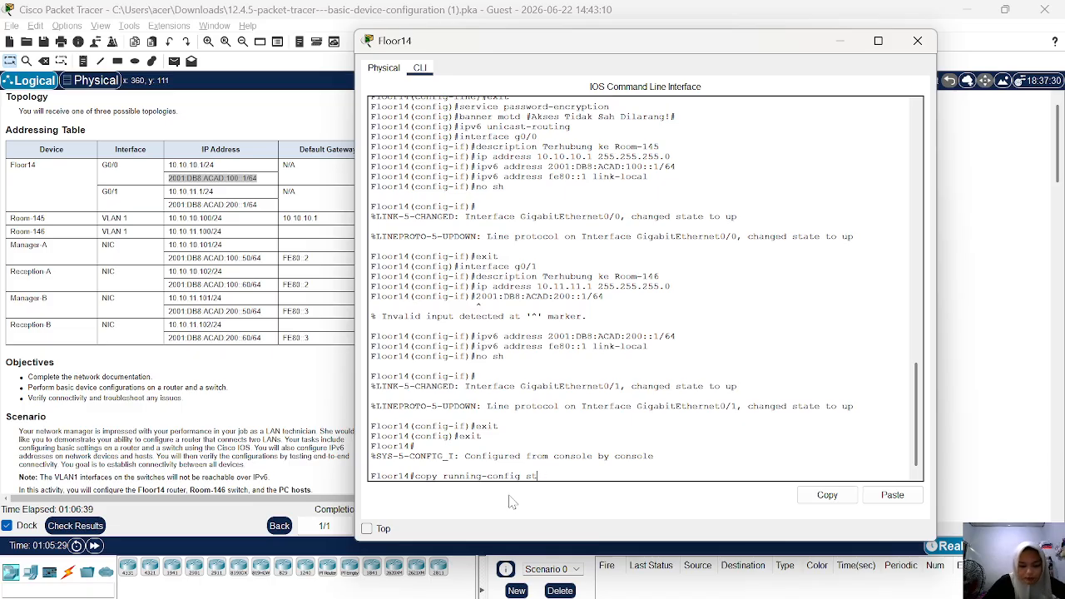
text(artup)
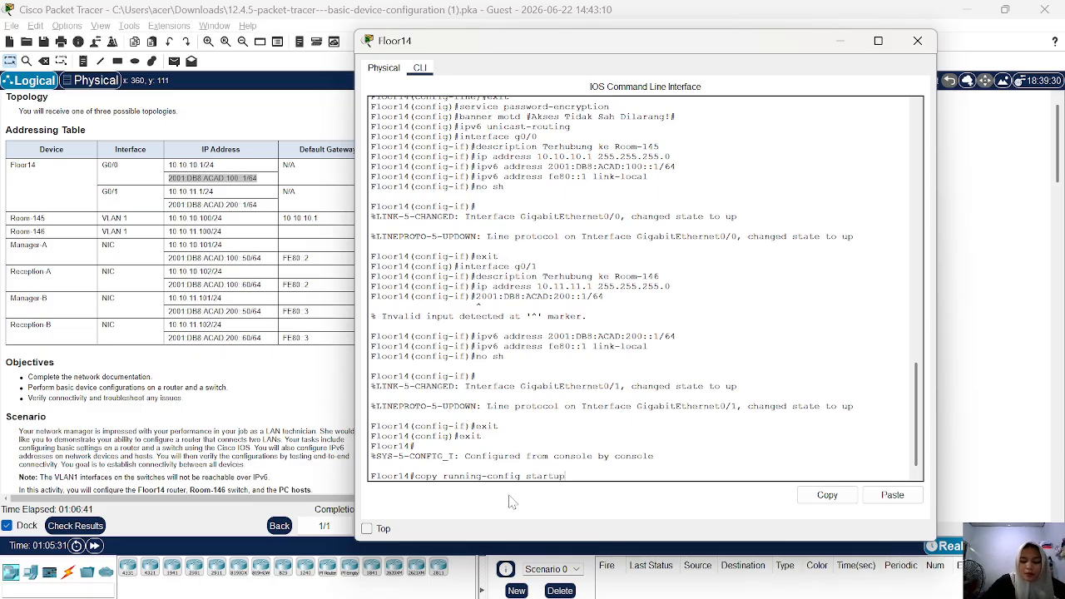
text(-confi)
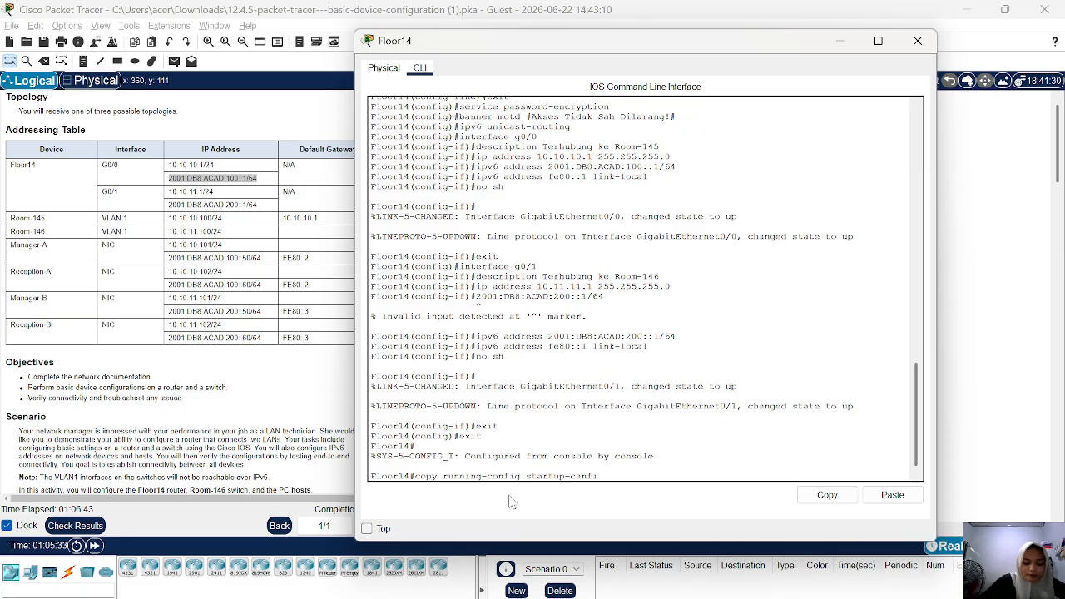
text(g)
key(BackSpace)
key(BackSpace)
key(BackSpace)
key(BackSpace)
key(BackSpace)
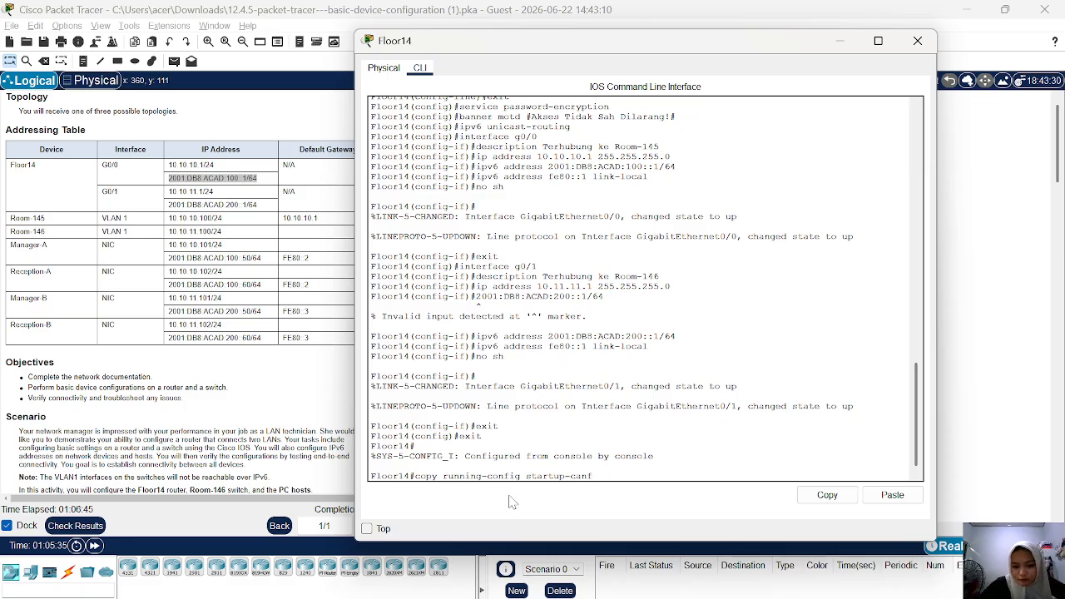
text(o)
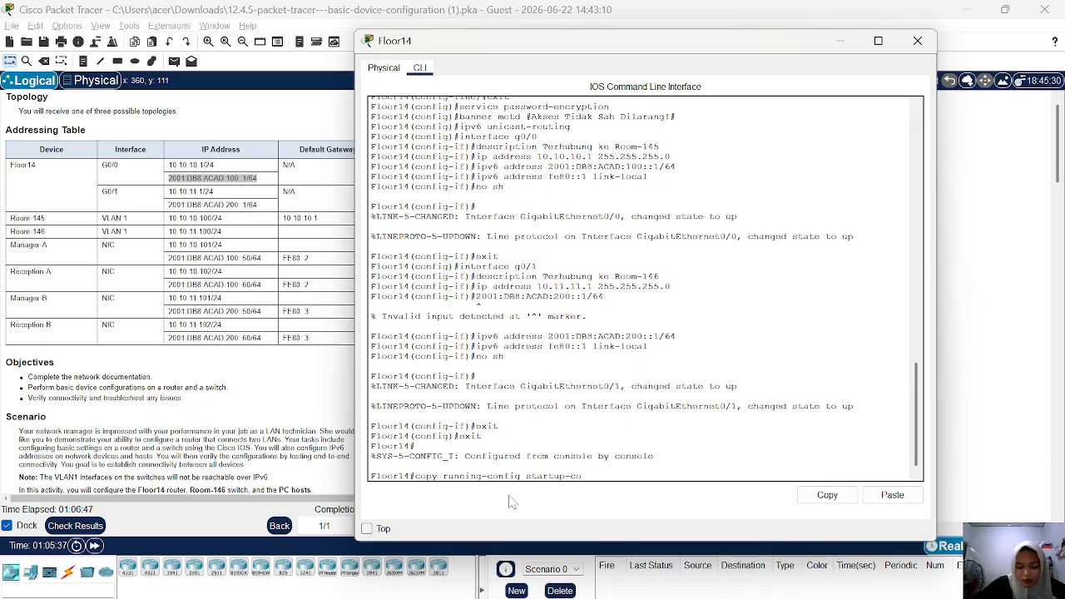
text(nfig)
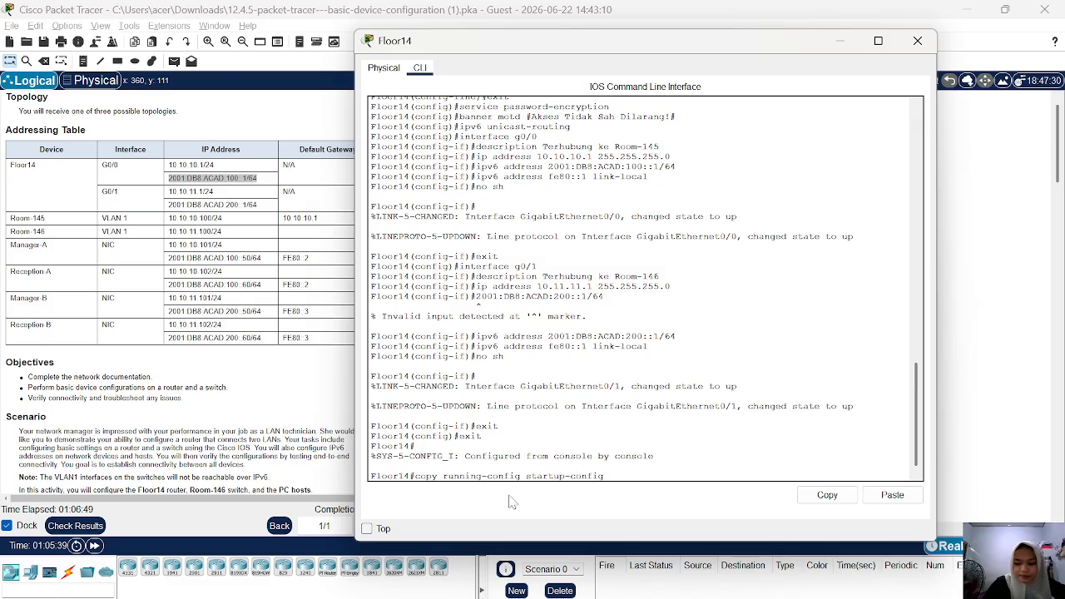
key(Return)
key(Return)
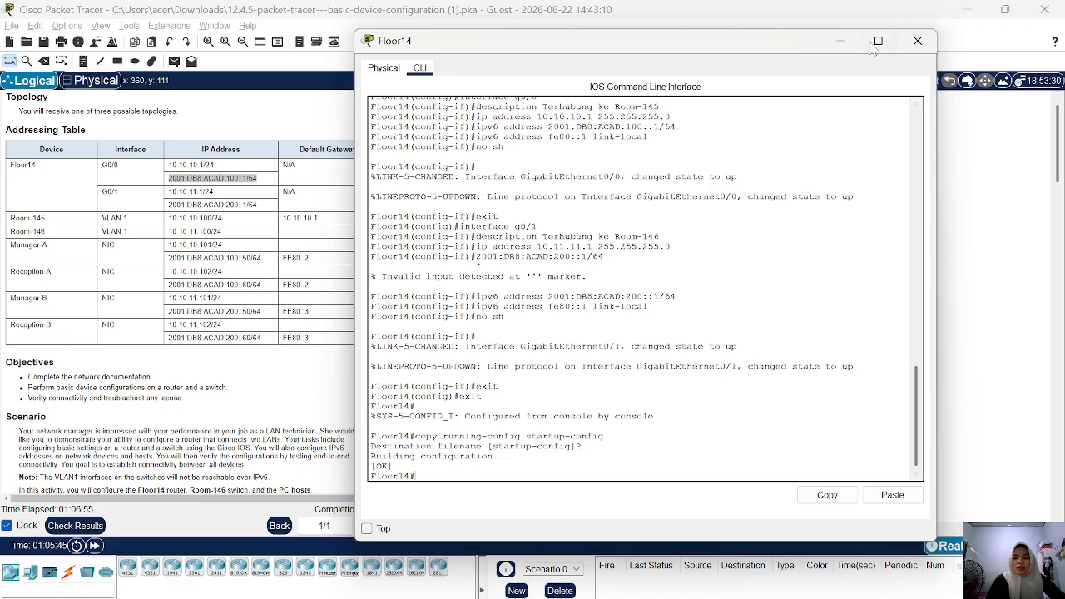
Minimize the Floor14 window and open the Room-146 switch's command line, shortening its window to fit beside the activity requirements.
click(841, 41)
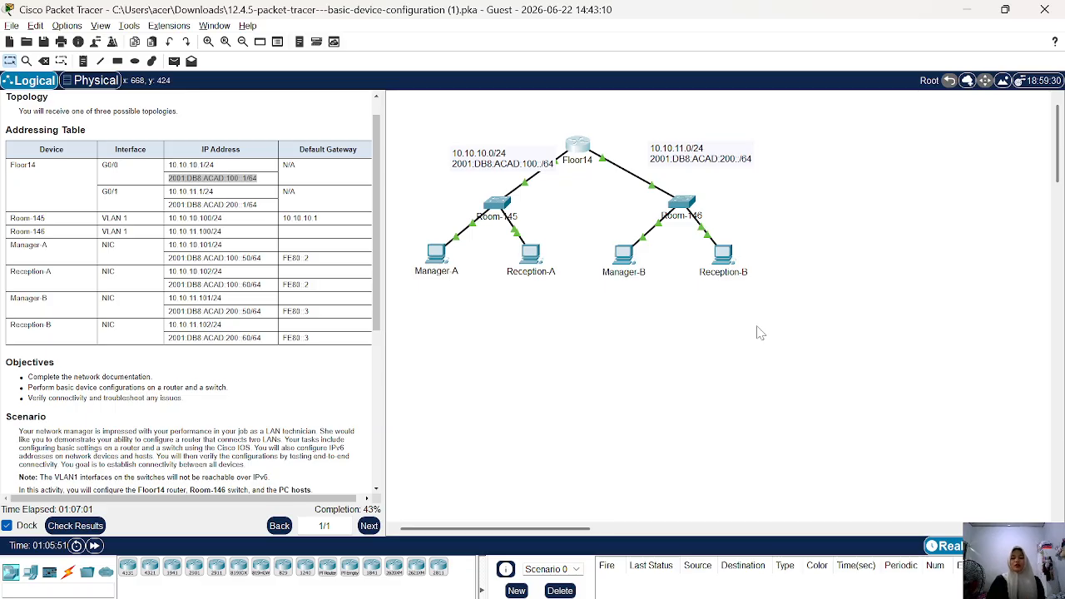
scroll(250, 324, down, 5)
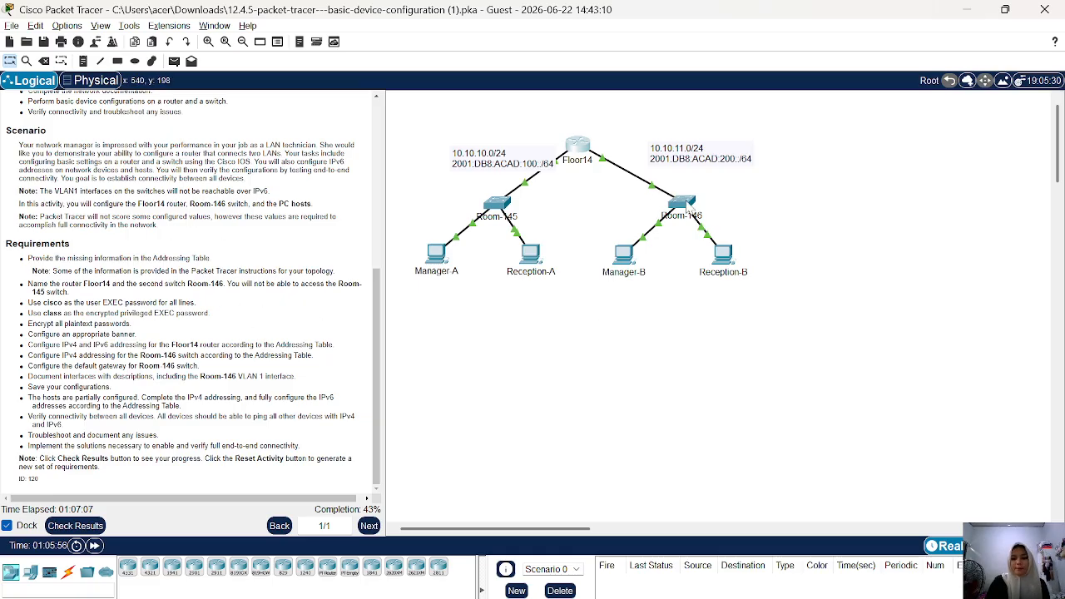
click(682, 203)
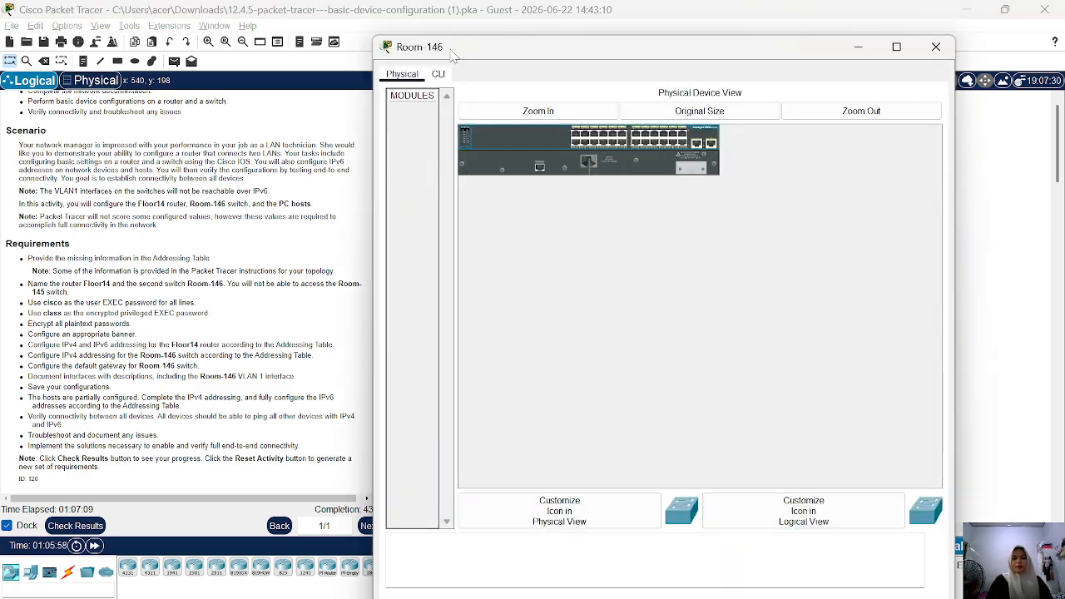
click(438, 74)
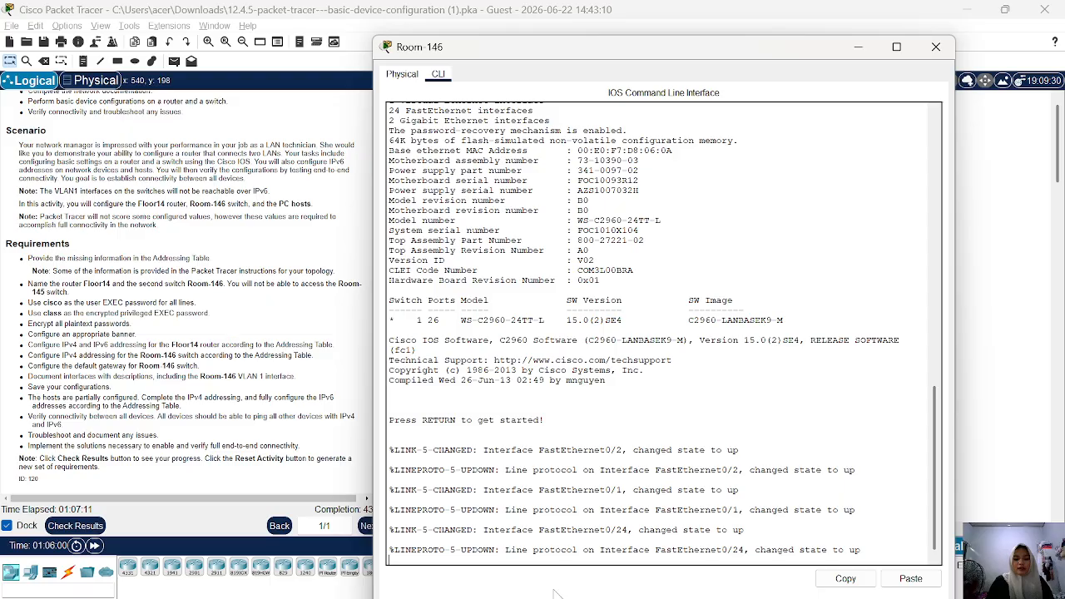
drag(581, 48, 612, 24)
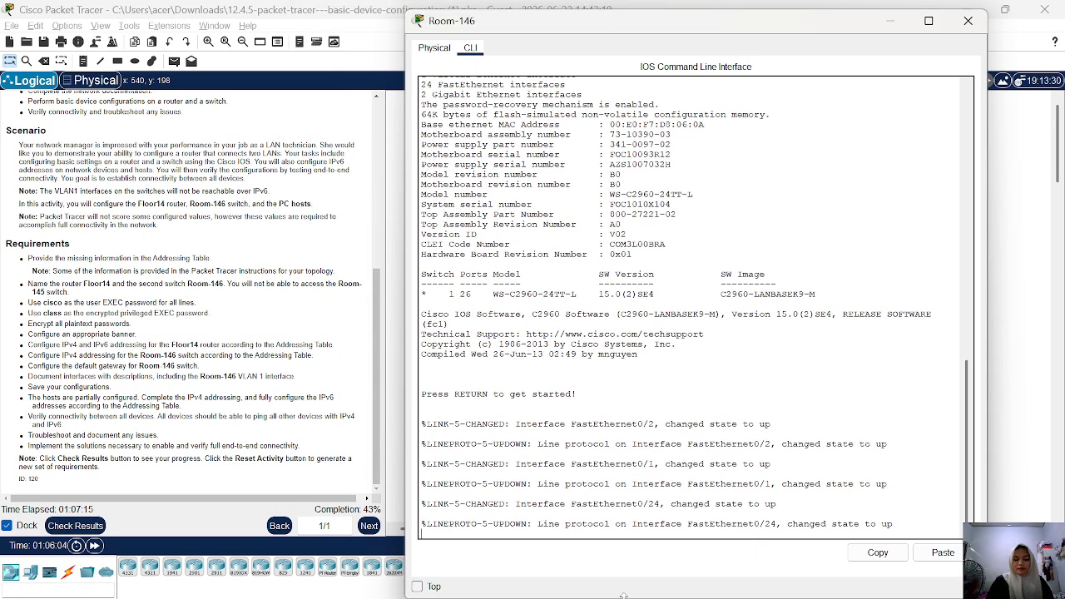
drag(624, 596, 625, 513)
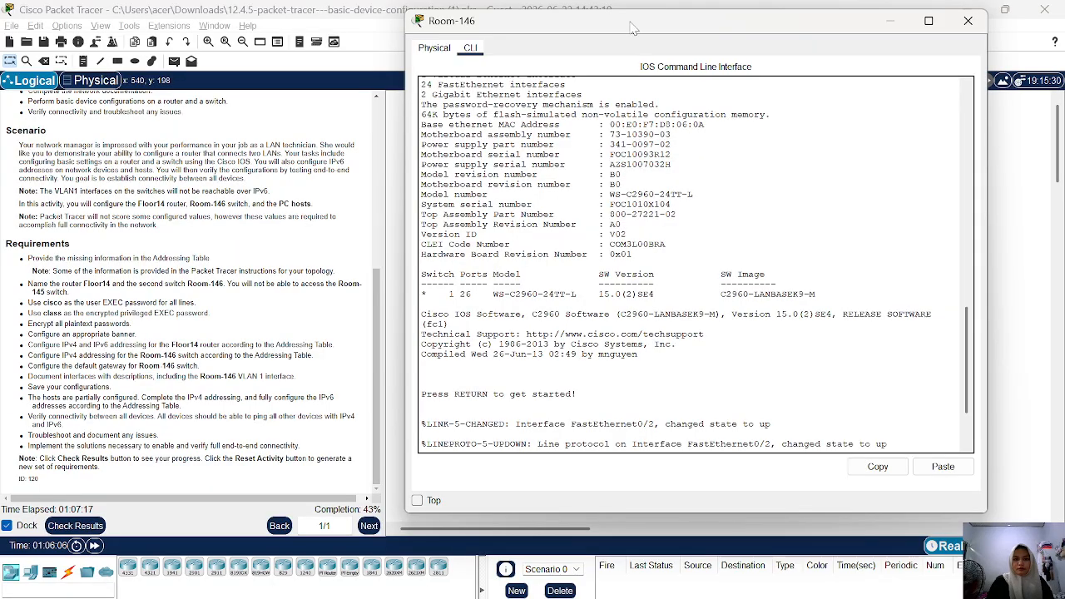
drag(634, 30, 629, 53)
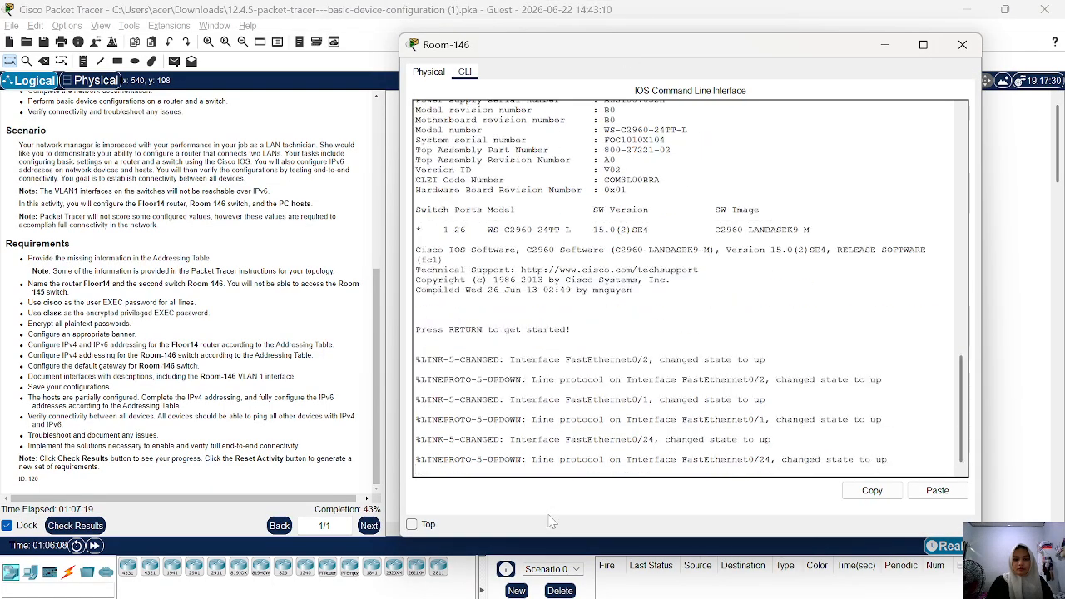
Start the Room-146 console session and enter privileged EXEC mode, followed by global configuration mode with configure terminal.
key(Return)
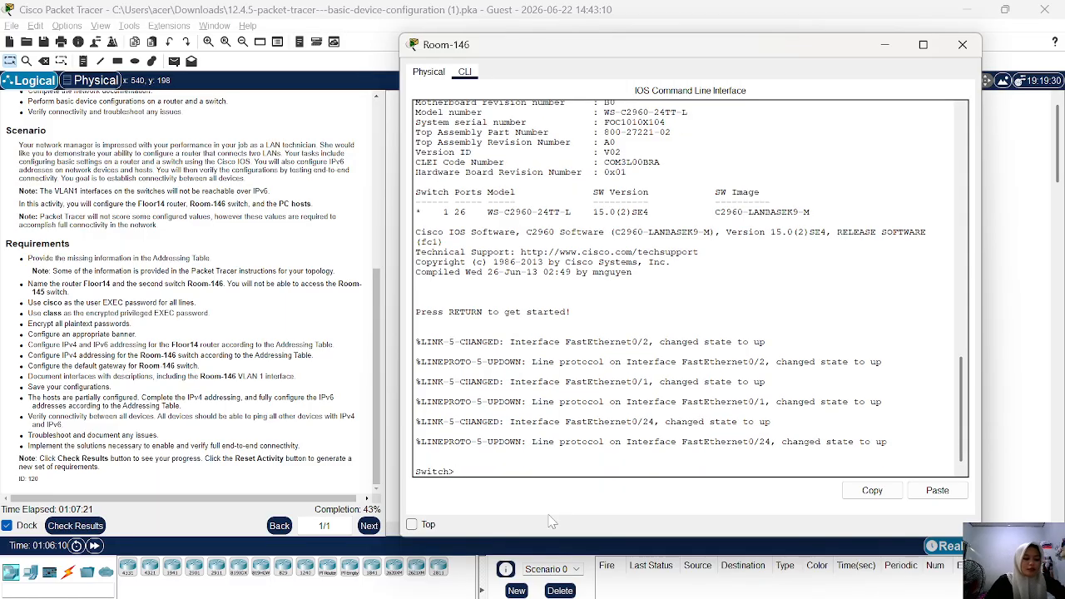
text(en)
key(Return)
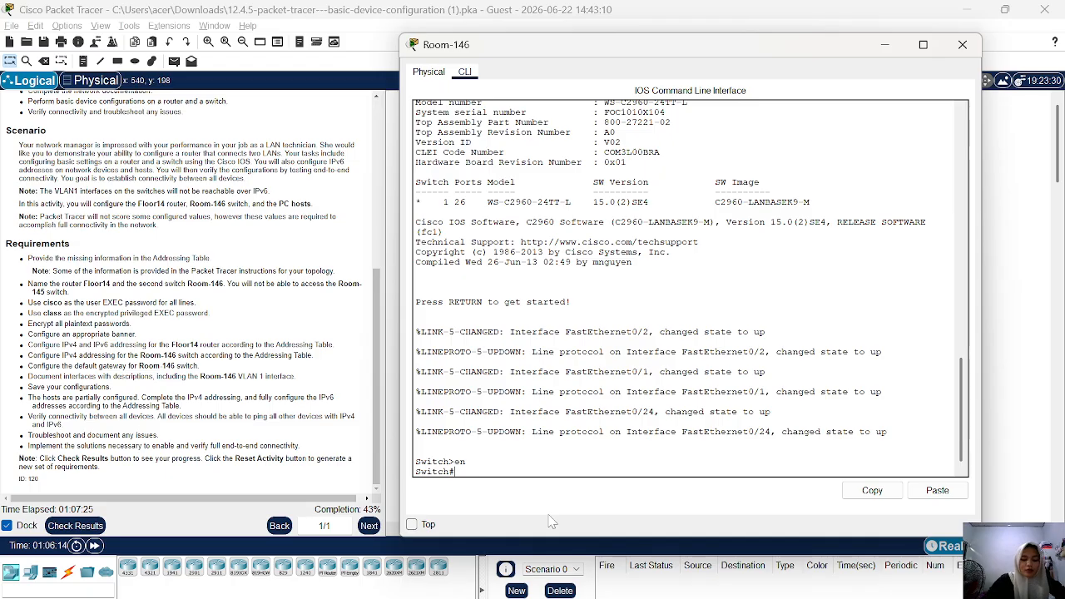
text(configure terminal)
key(Return)
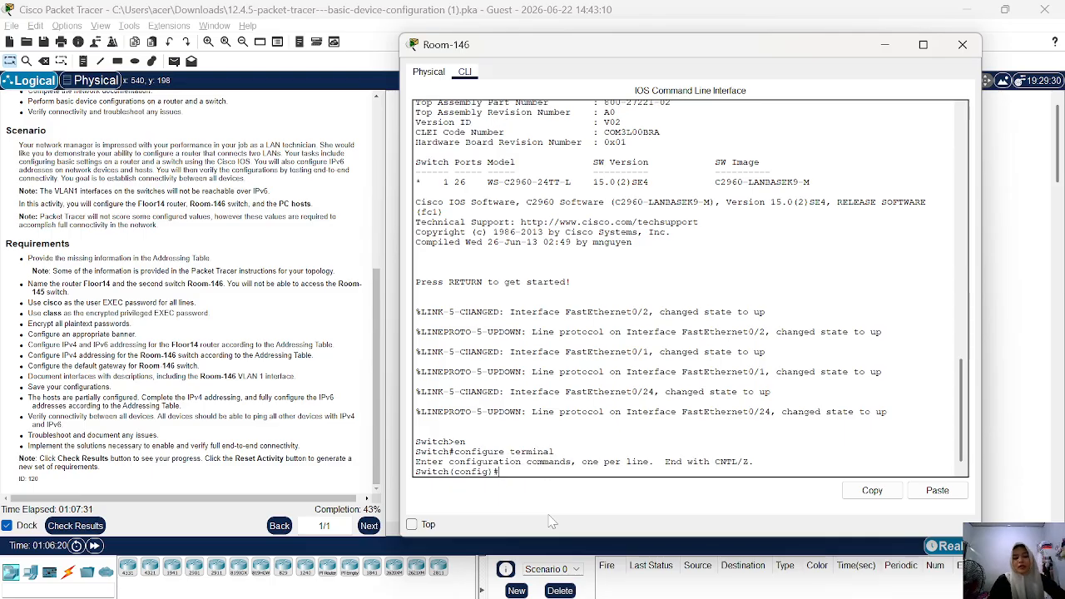
Set the switch's hostname to Room-146.
text(ho)
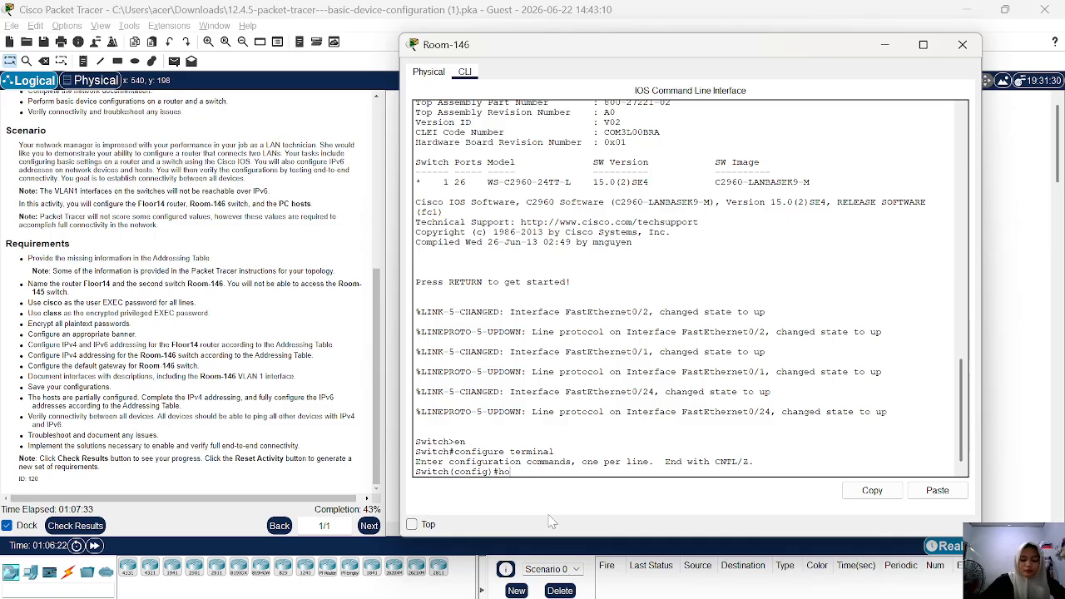
text(stname)
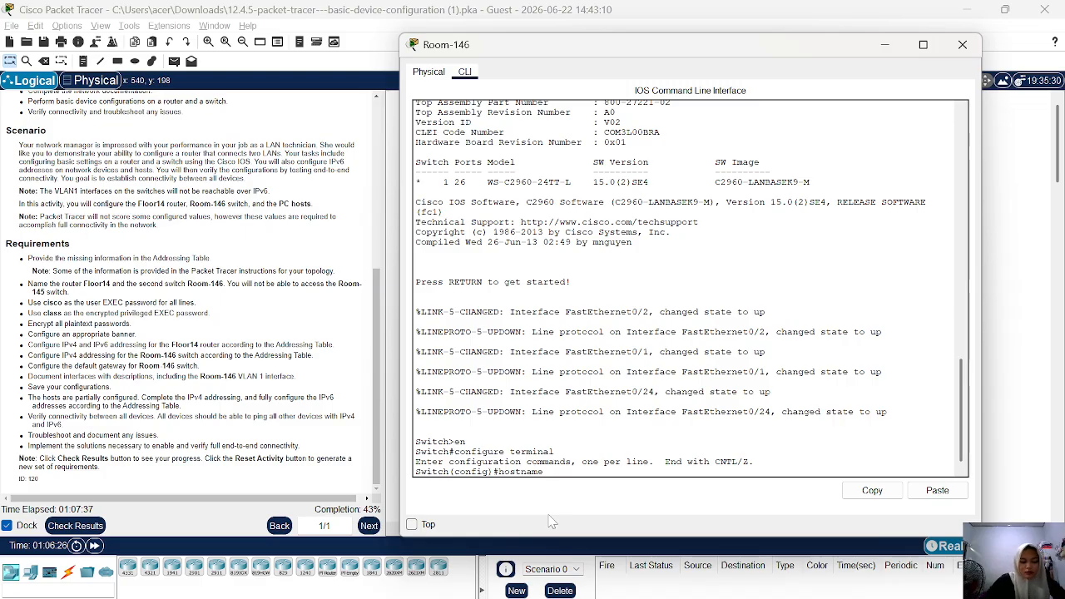
text( Room)
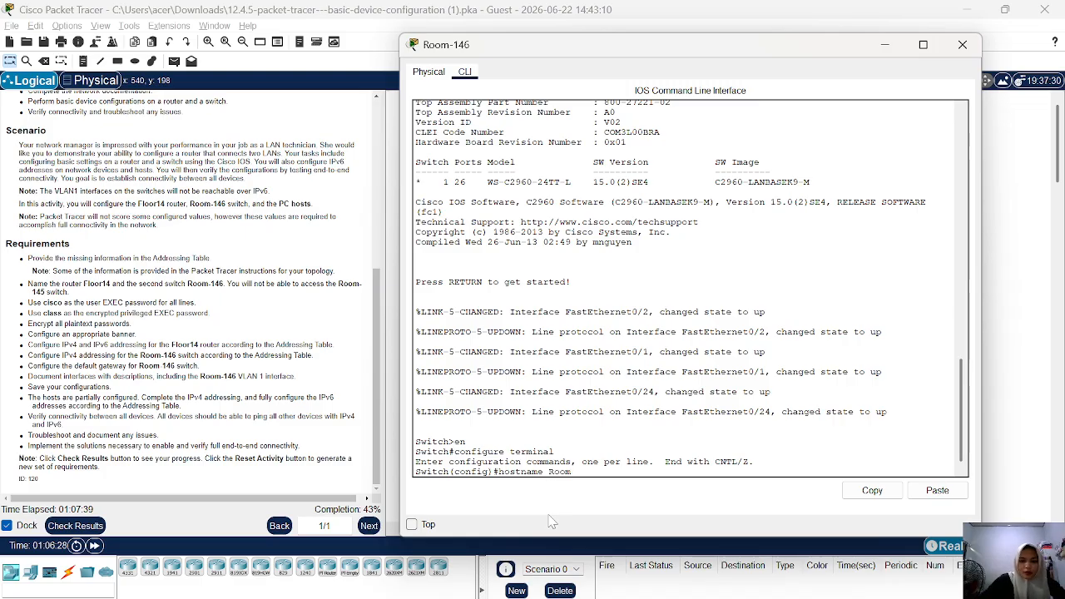
text(-)
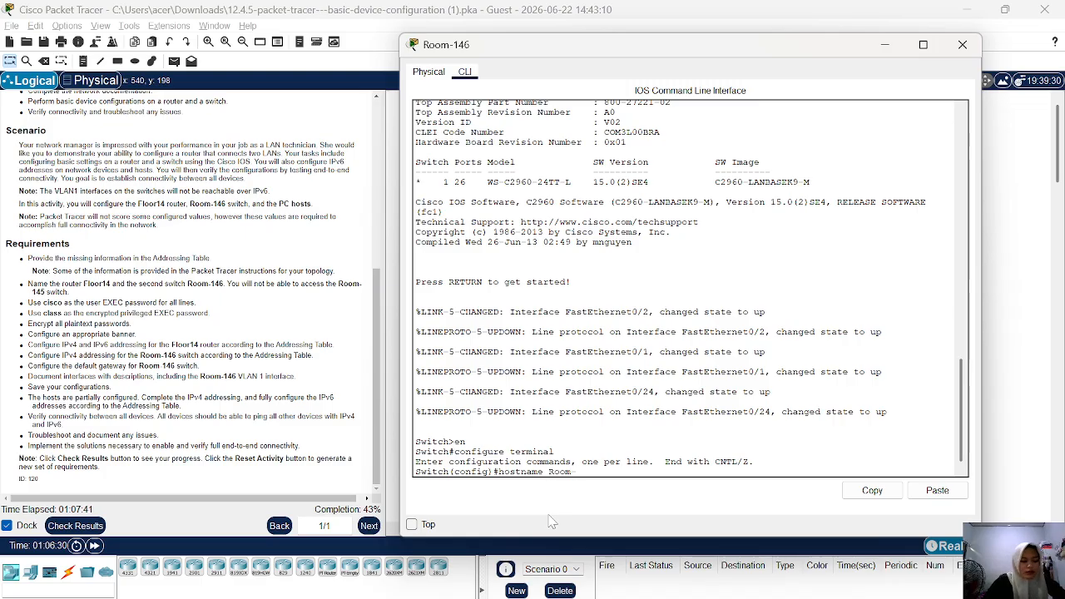
text(146)
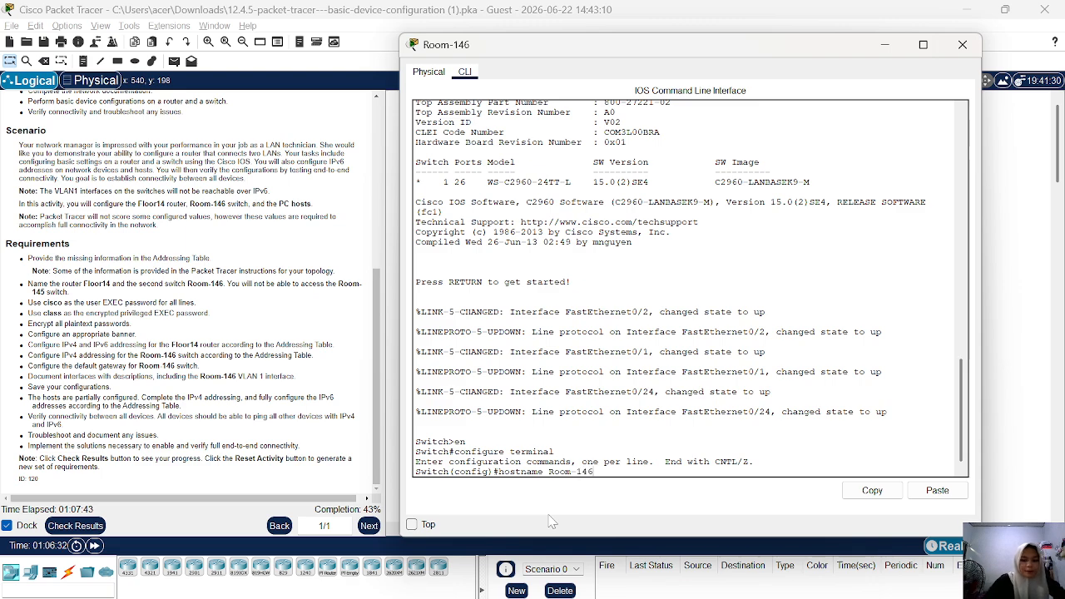
key(Return)
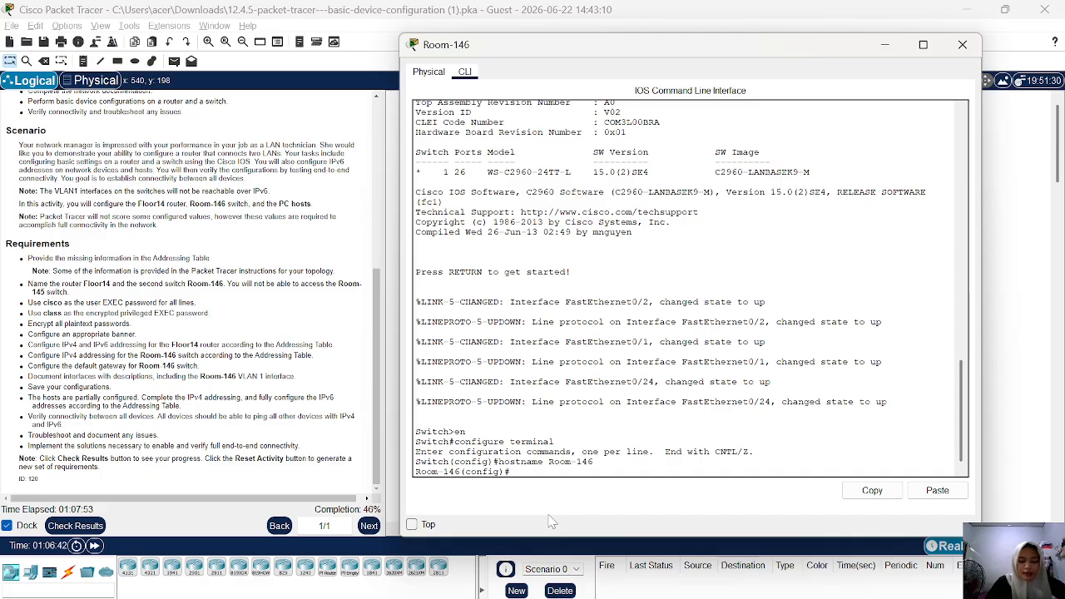
Set the encrypted privileged EXEC password on Room-146 with enable secret, using the password given in the requirements.
text(enable)
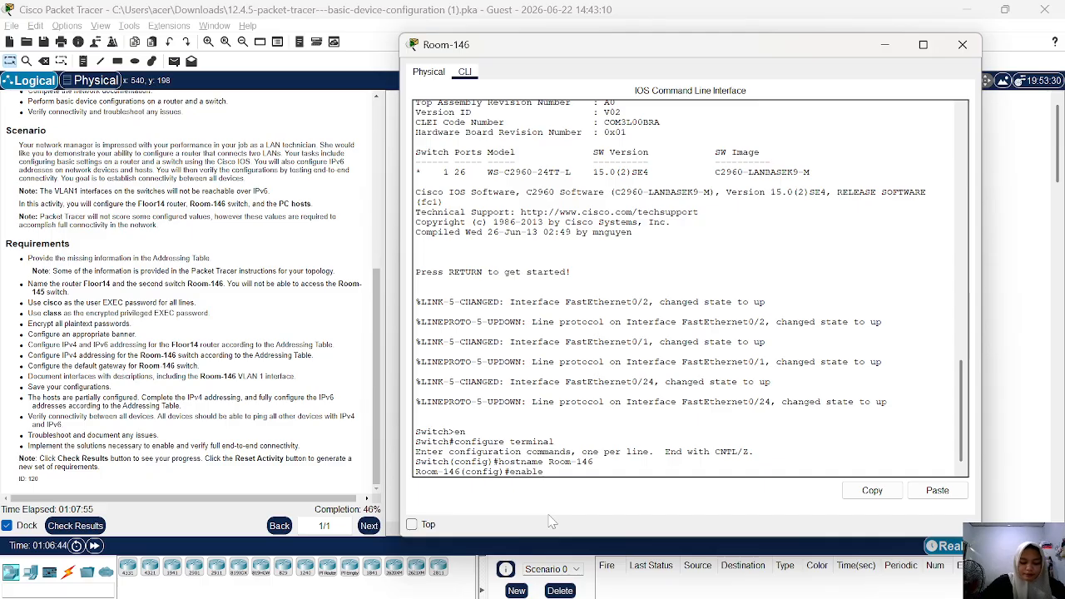
text( secr)
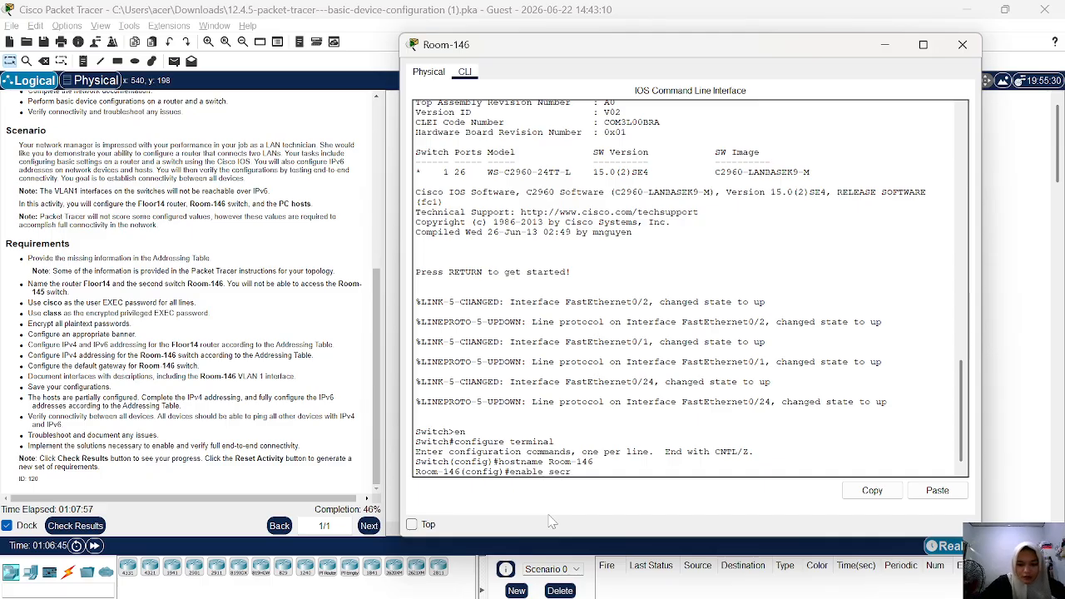
text(et cl)
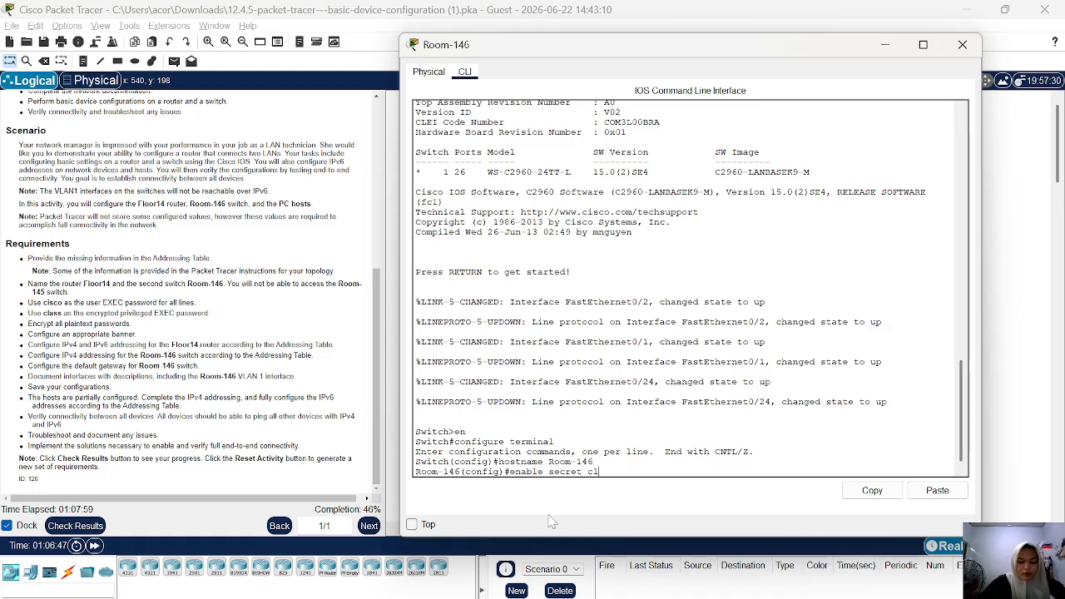
text(ass)
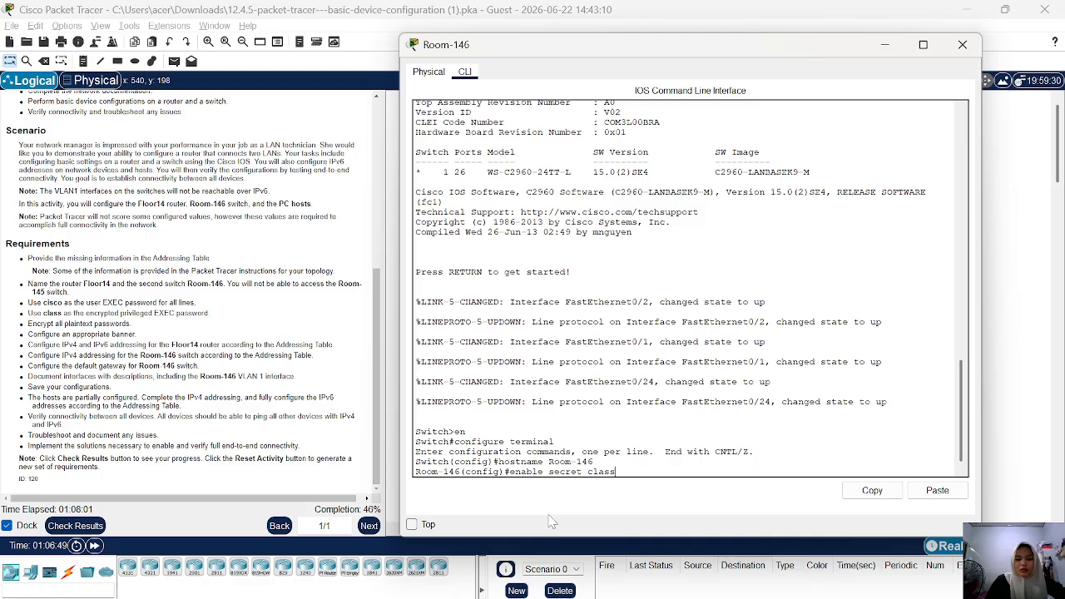
key(Return)
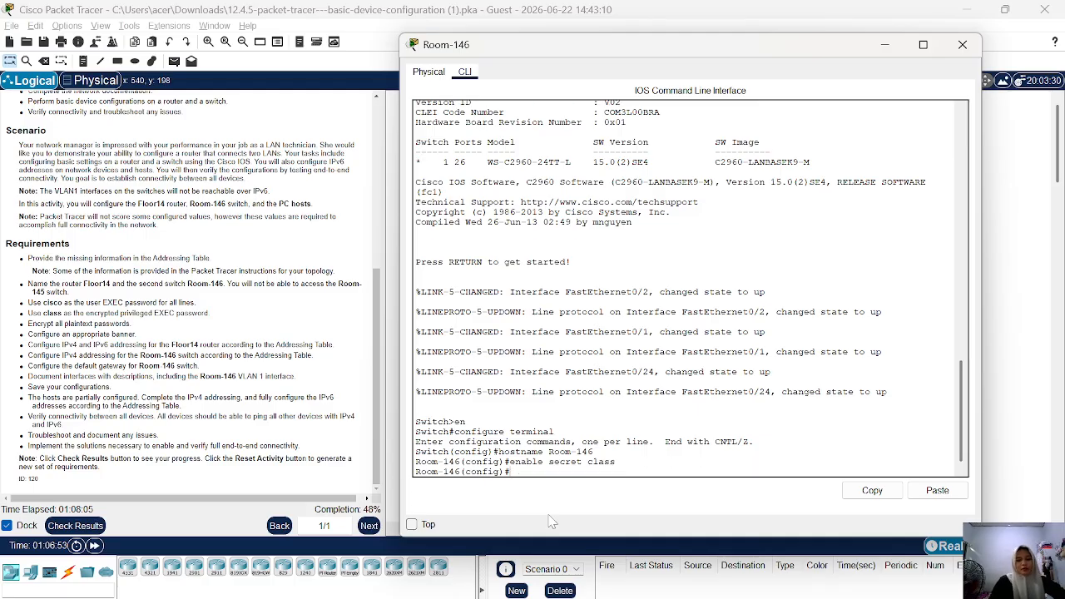
Set the user EXEC password from the requirements on Room-146's console line, line con 0.
text(lin)
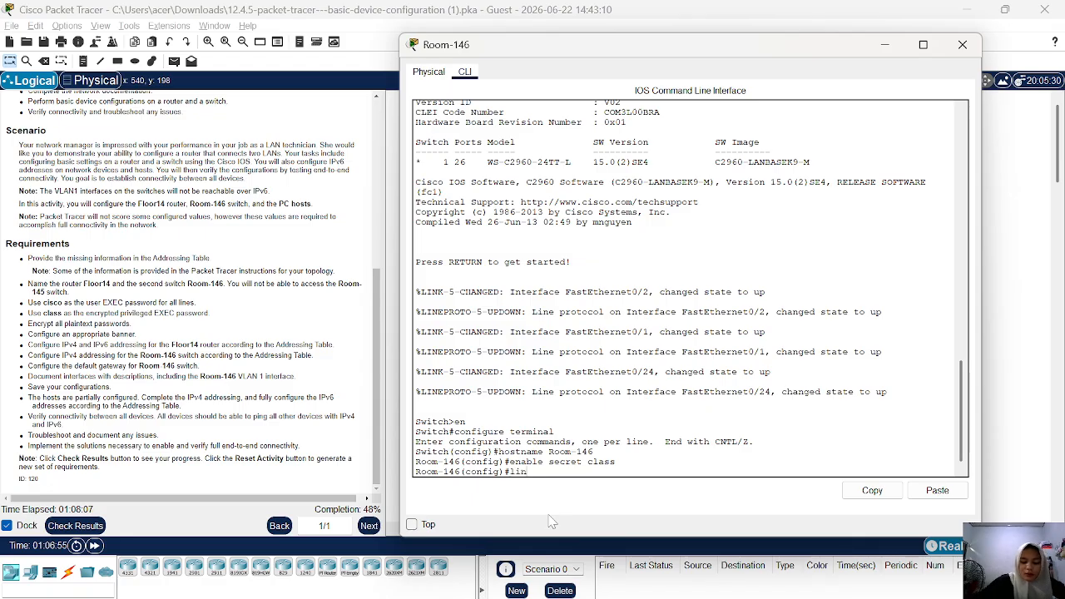
text(e con 0)
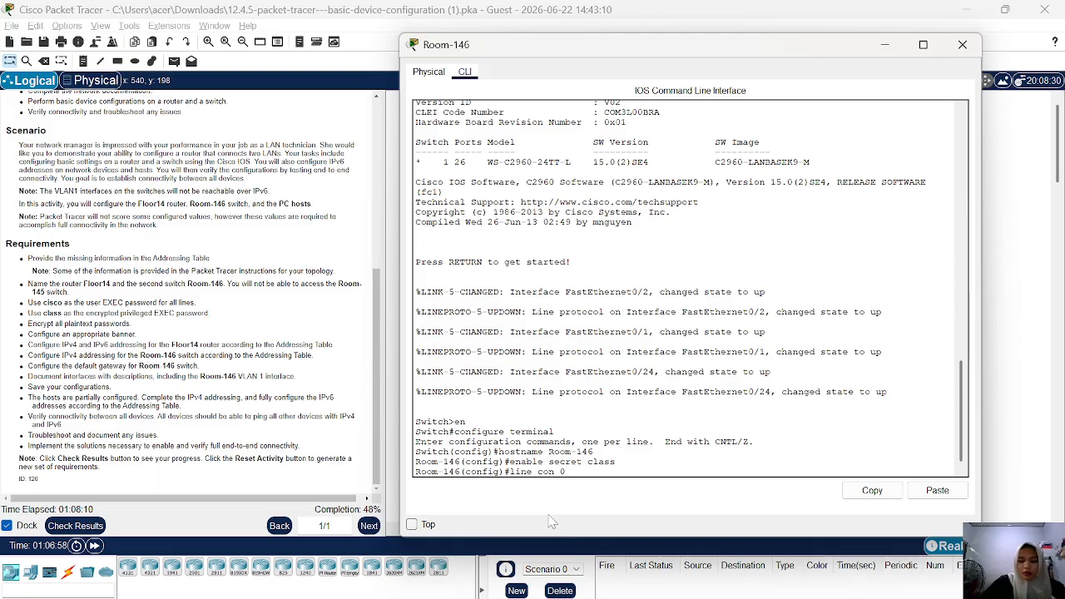
key(Return)
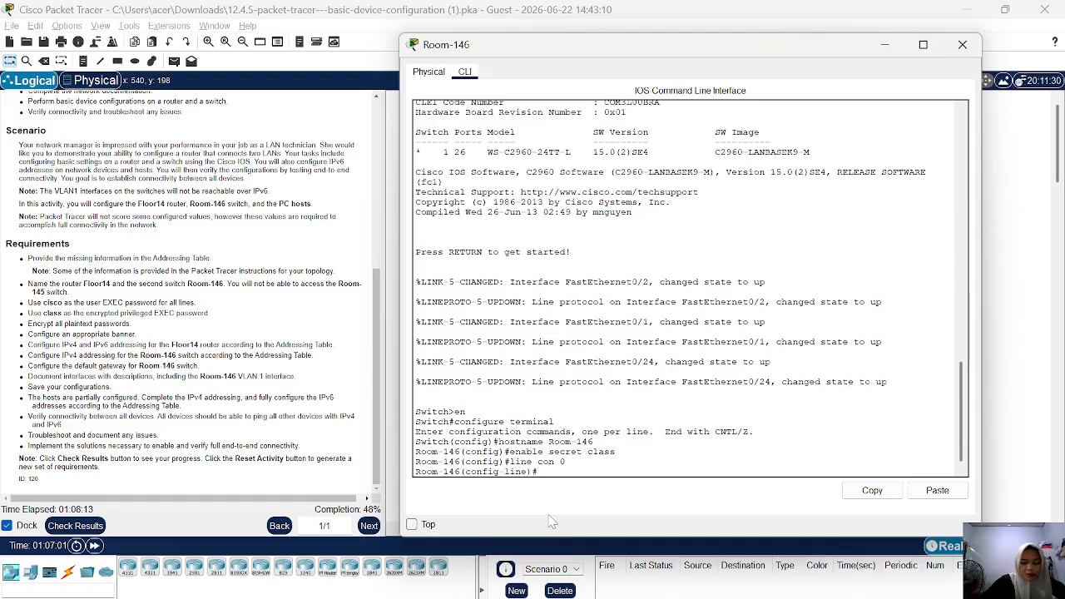
text(passwor)
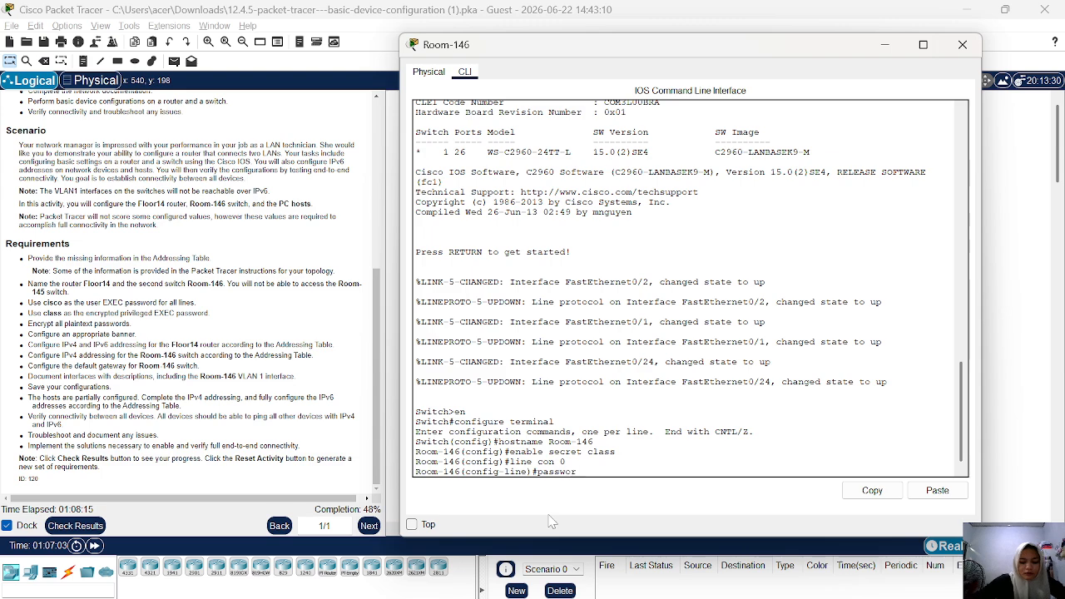
text(d cisco)
key(Return)
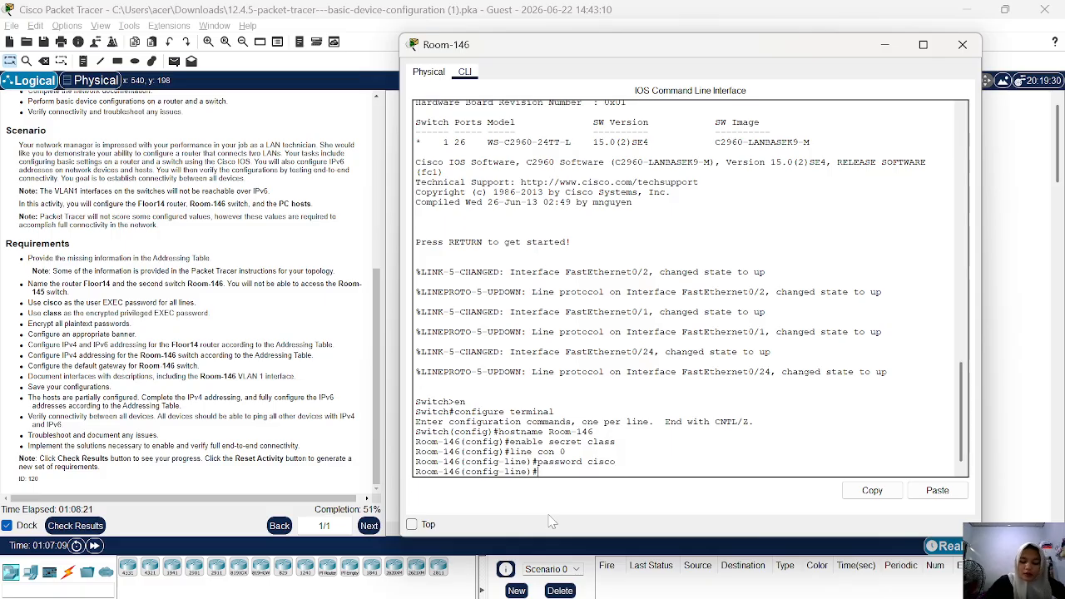
Enable login on the console line and exit back to global configuration mode.
text(login)
key(Return)
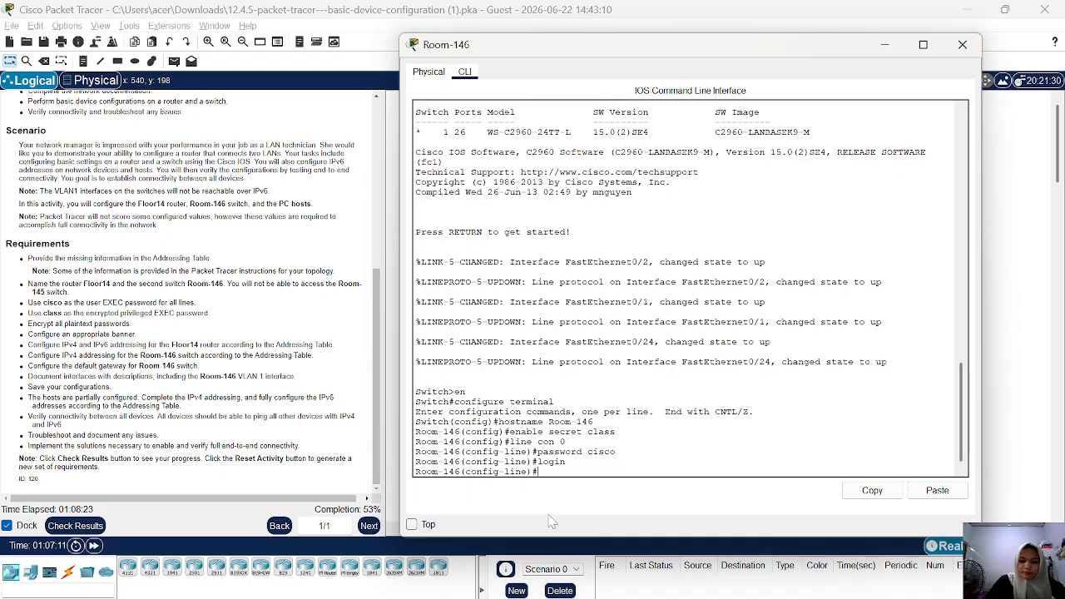
text(eci)
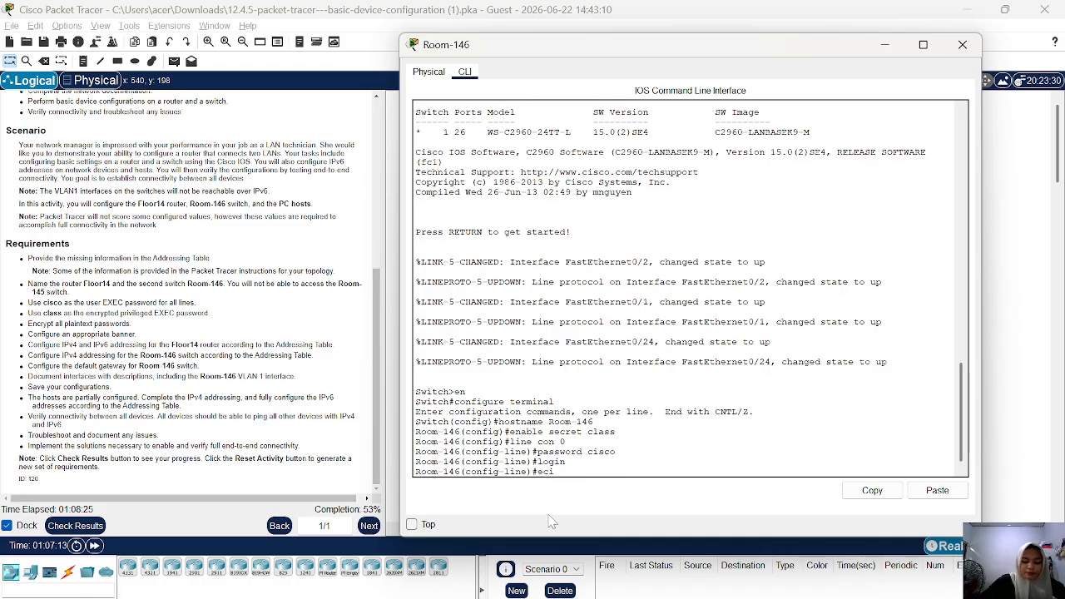
key(BackSpace)
key(BackSpace)
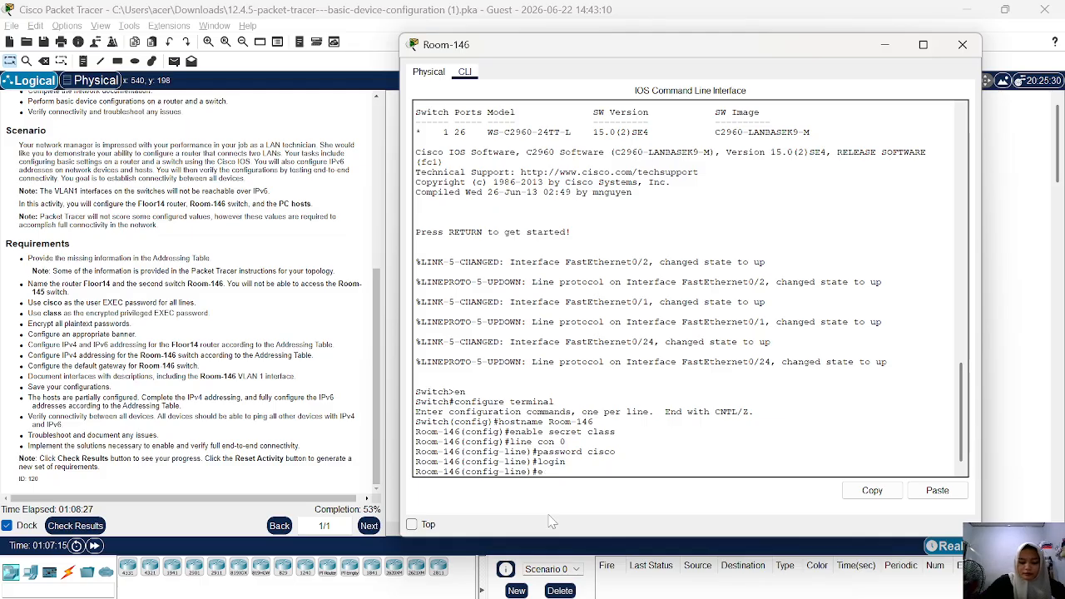
text(xit)
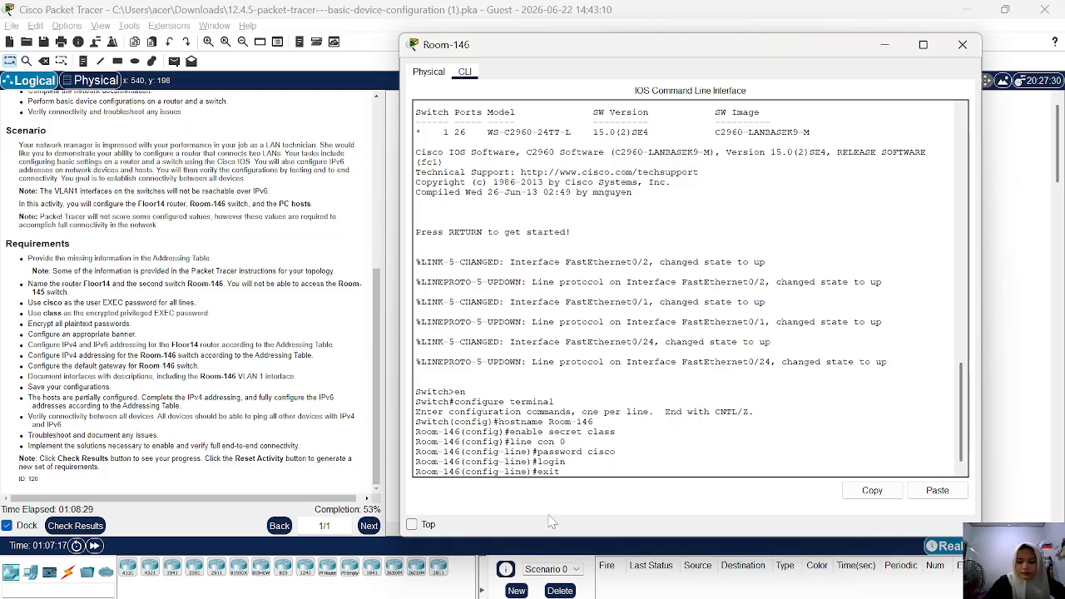
key(Return)
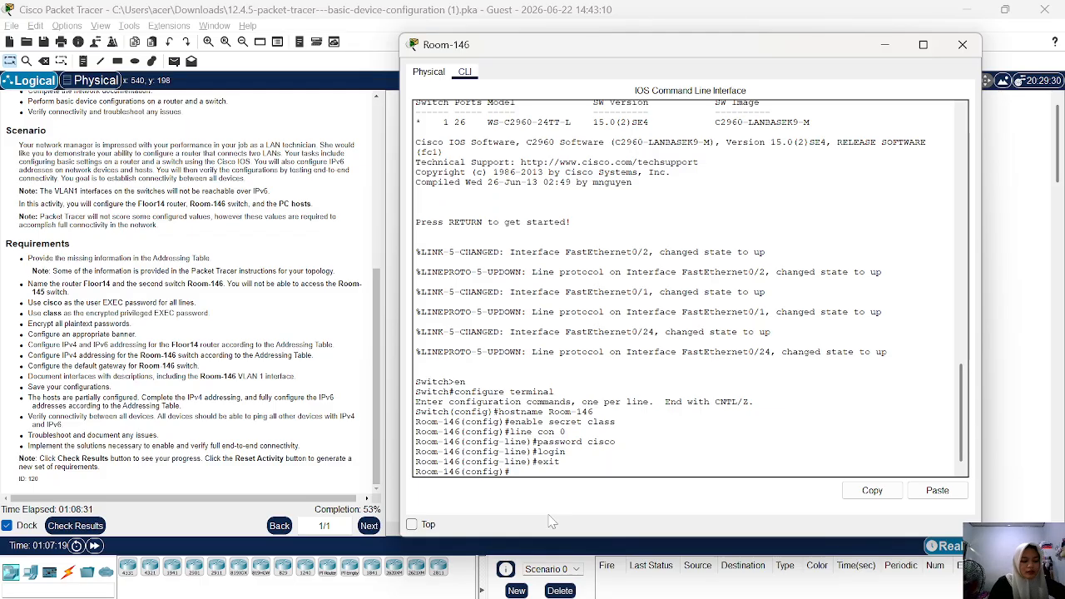
Set the user EXEC password from the requirements on Room-146's virtual terminal lines, line vty 0 15.
text(line)
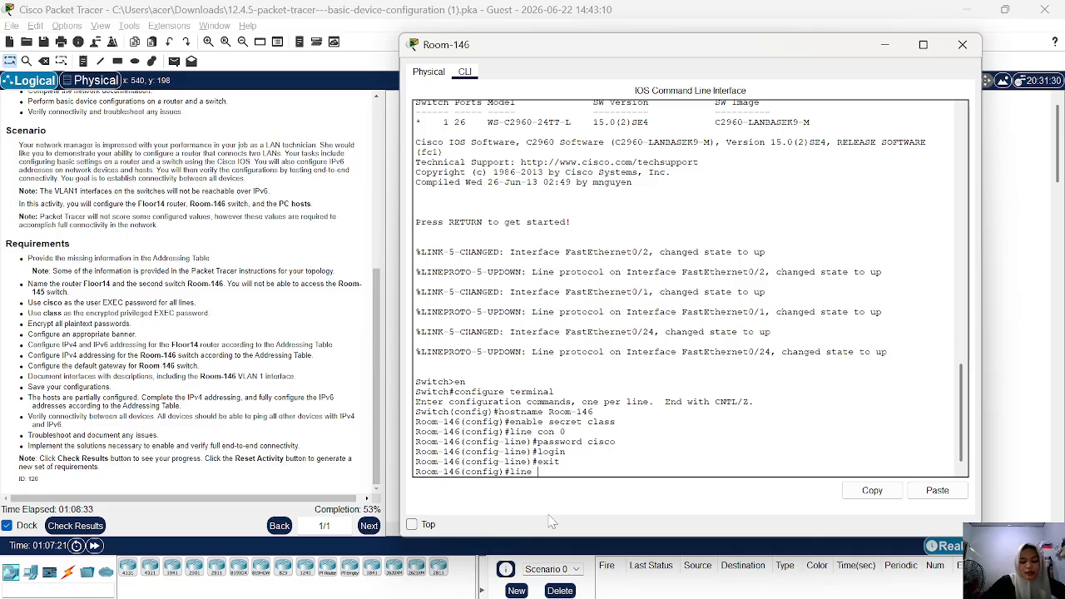
text( vty 0 15)
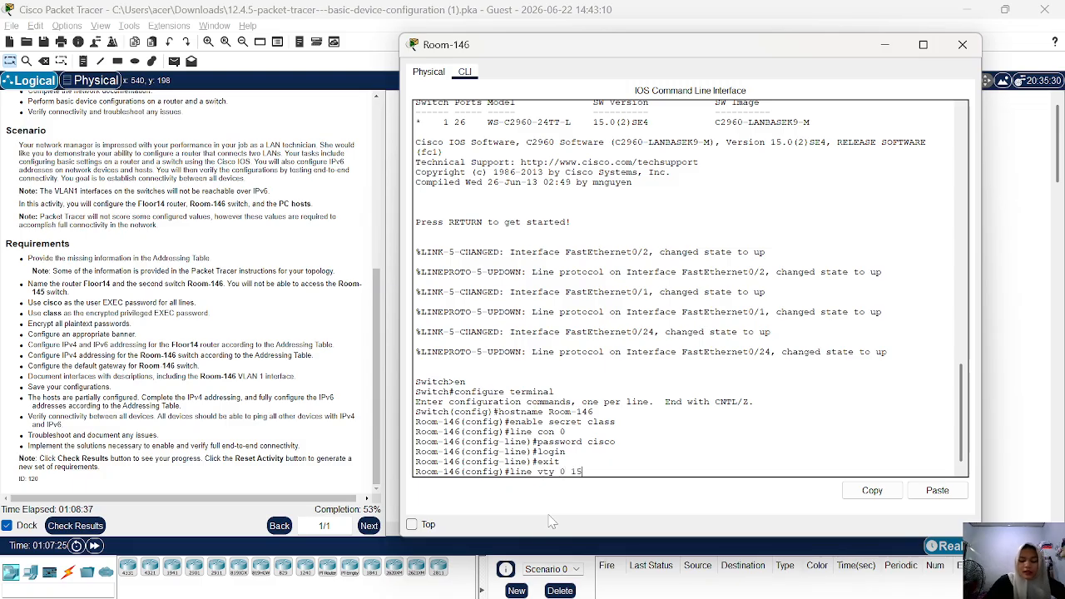
key(Return)
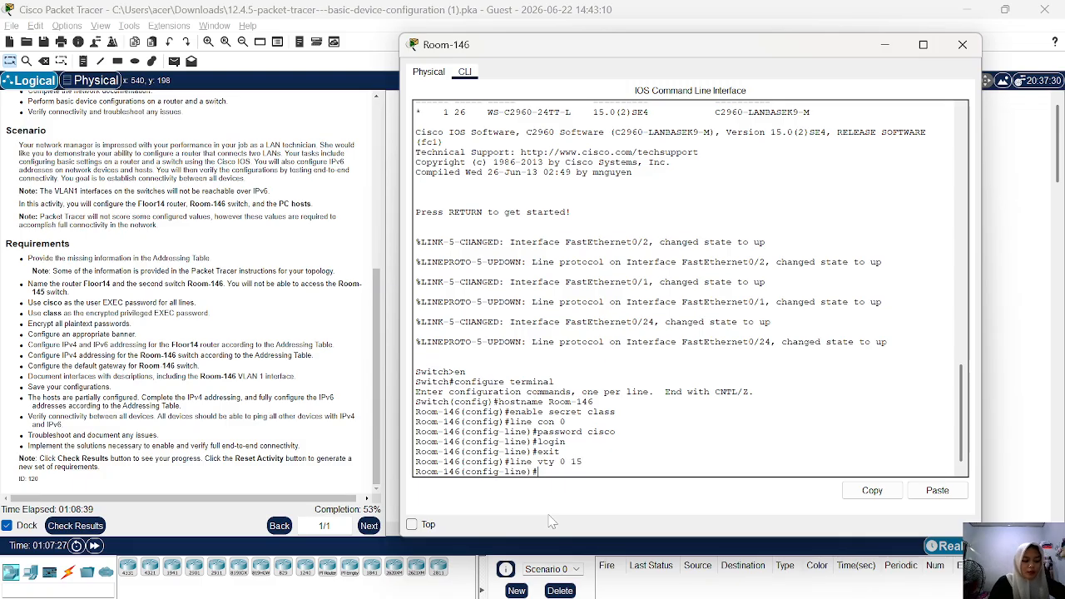
text(pass)
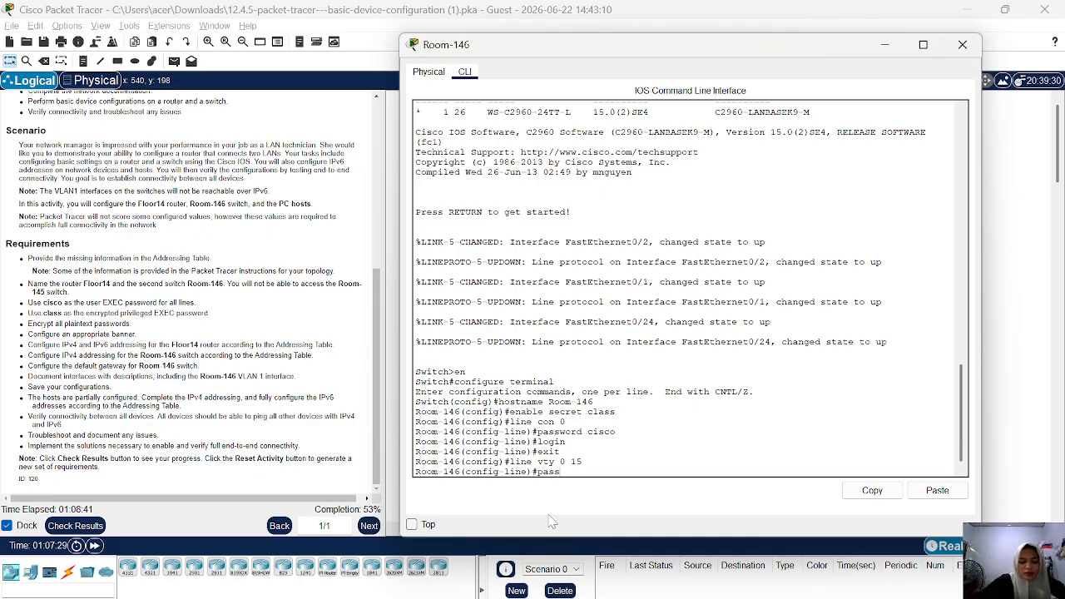
text(word)
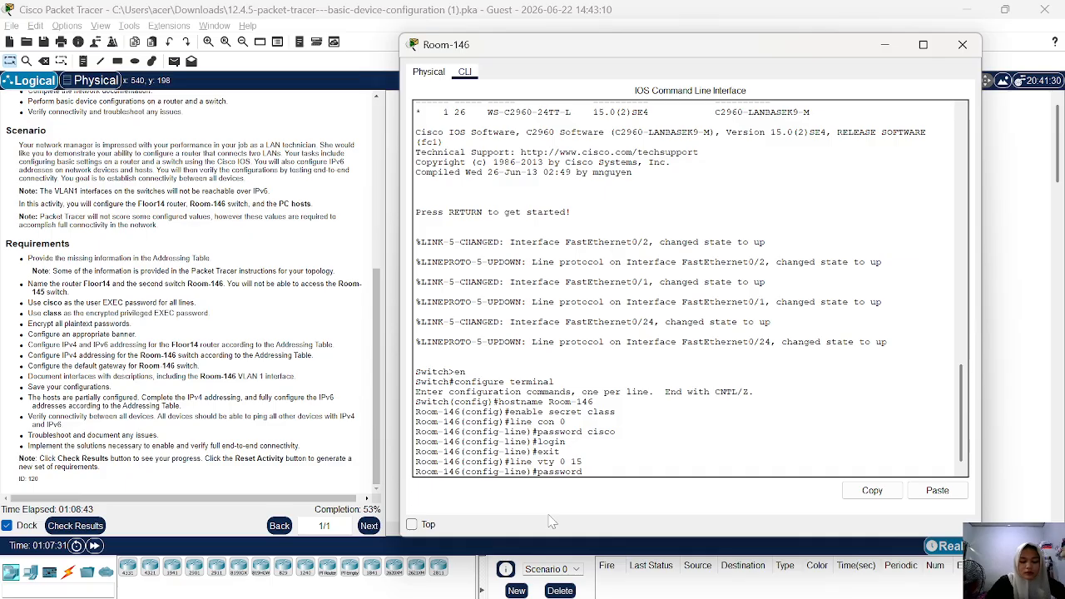
text( cisco)
key(Return)
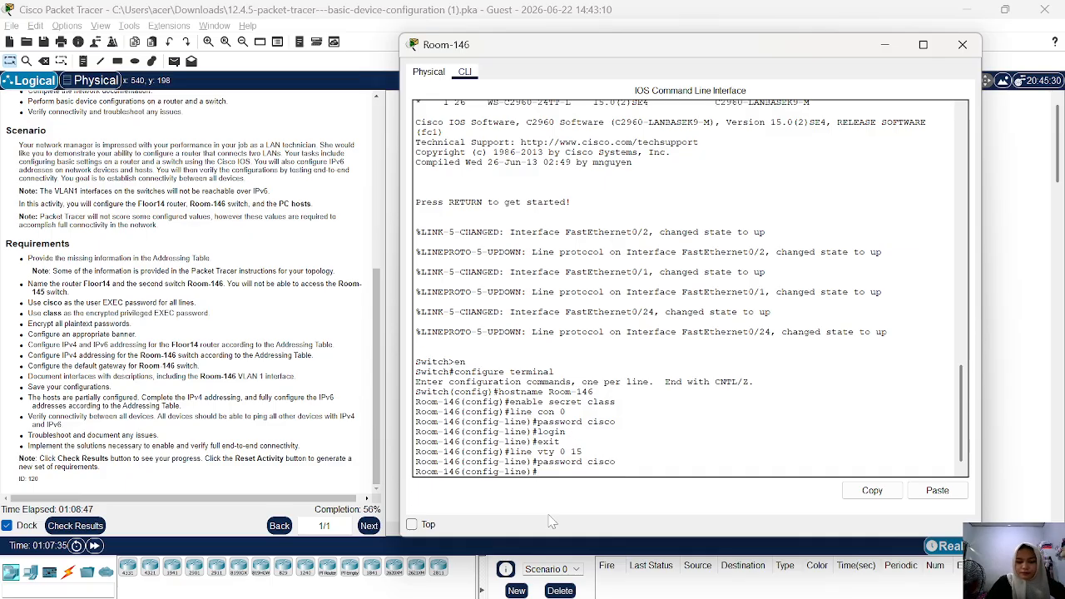
Enable login on the vty lines and return to global configuration mode with exit.
text(l)
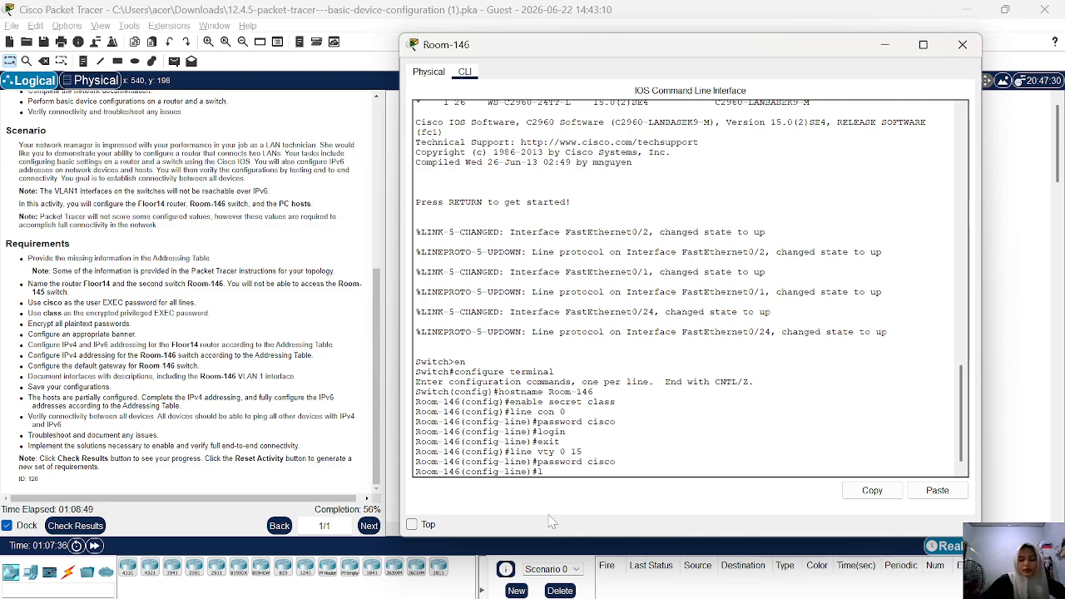
text(og)
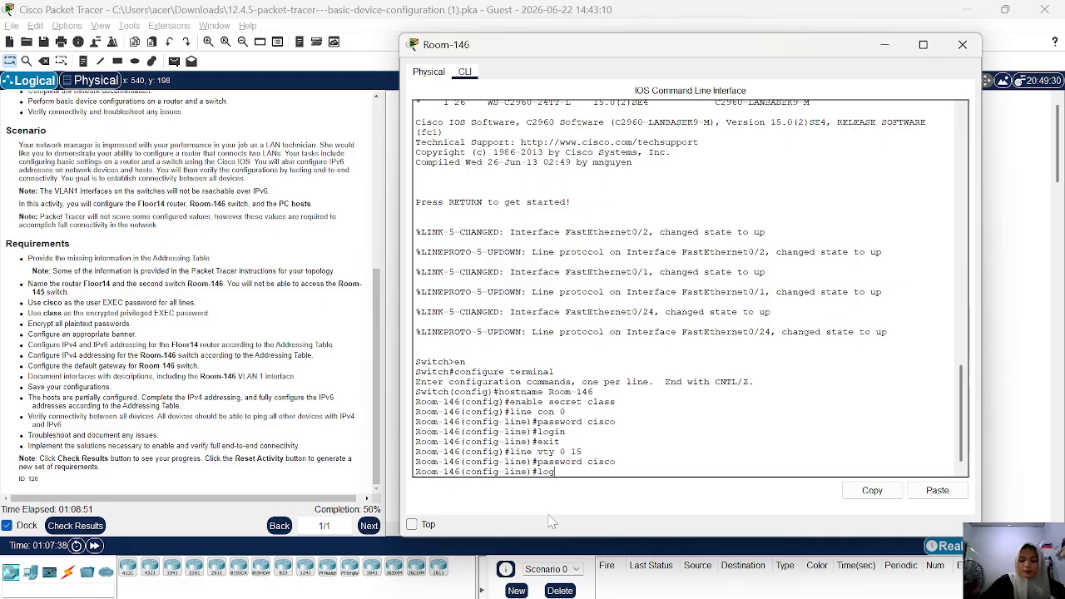
text(ib)
key(BackSpace)
text(n)
key(Return)
text(e)#e)
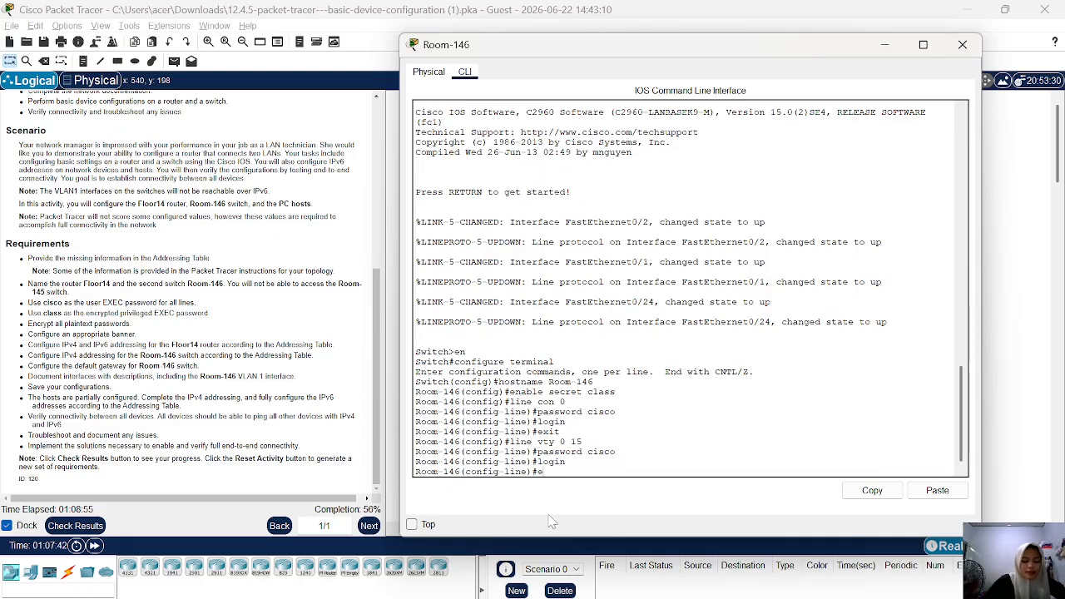
text(xit)
key(Return)
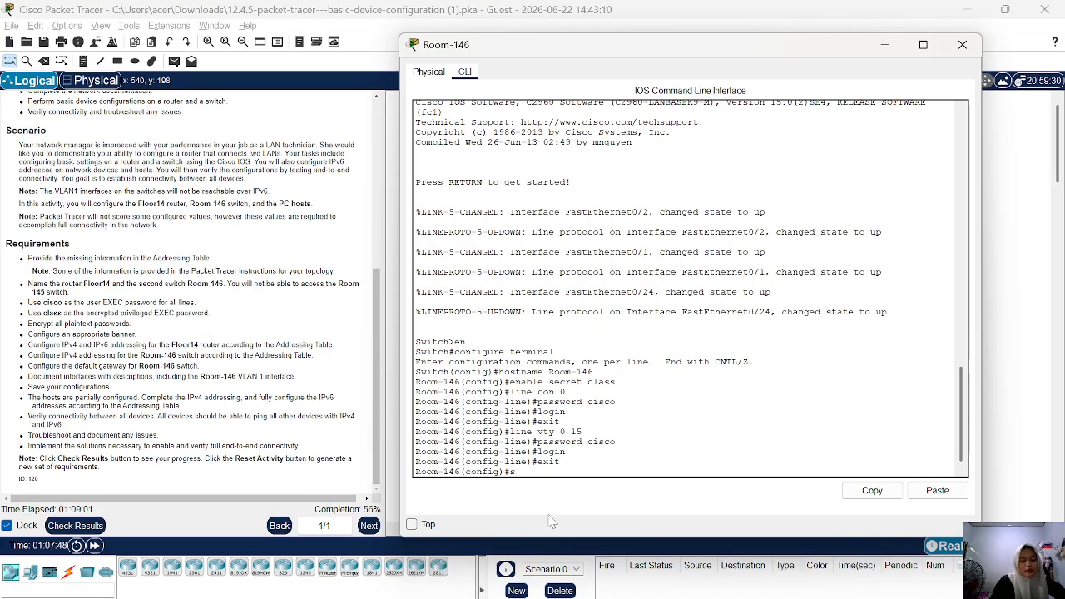
Encrypt all plaintext passwords on Room-146 with service password-encryption.
text(ervice )
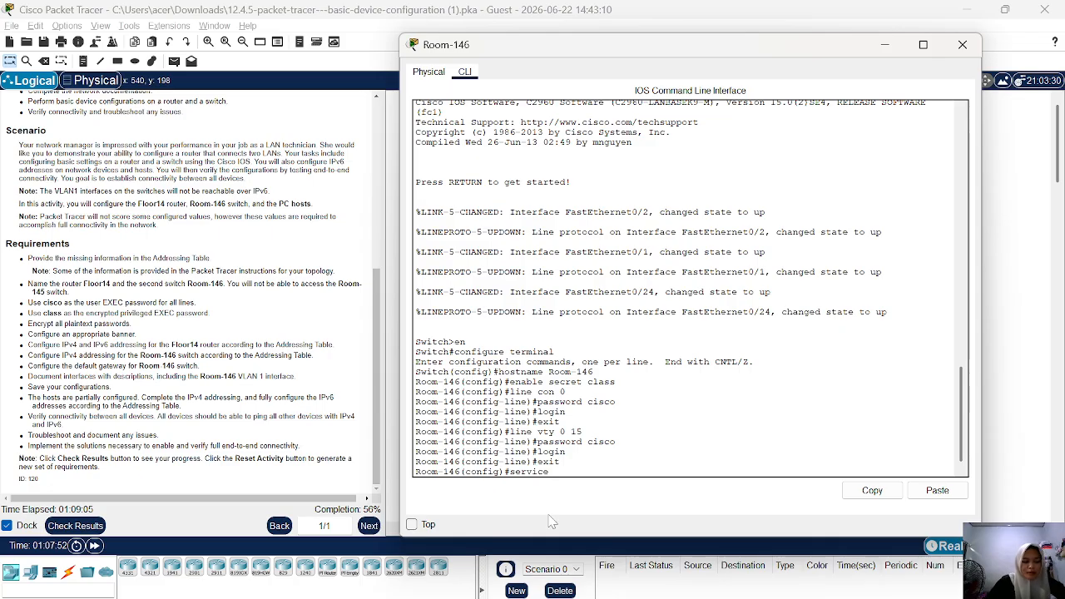
text(p)
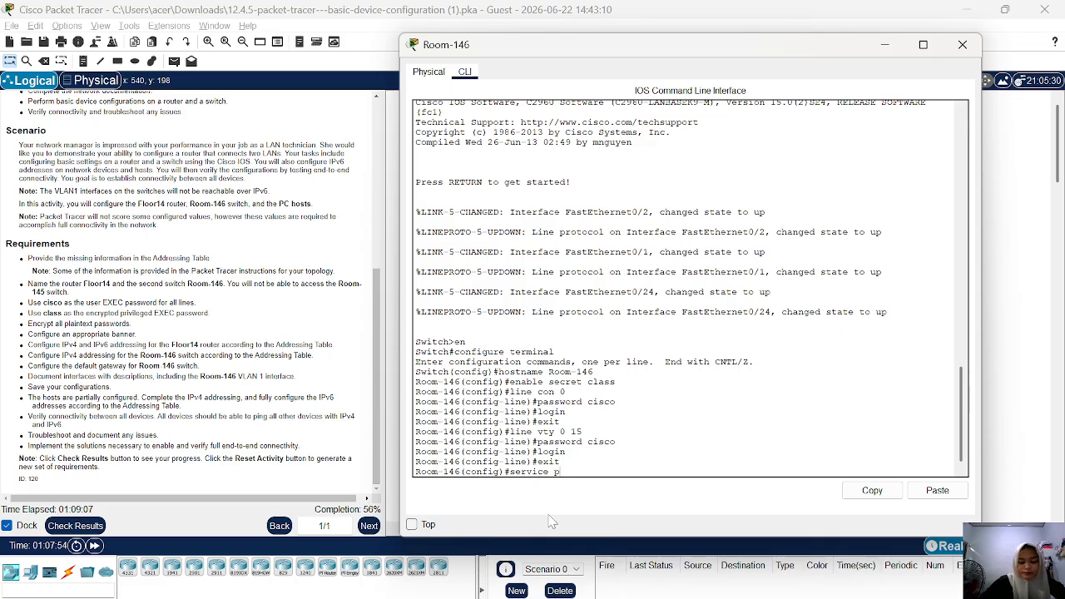
text(assword)
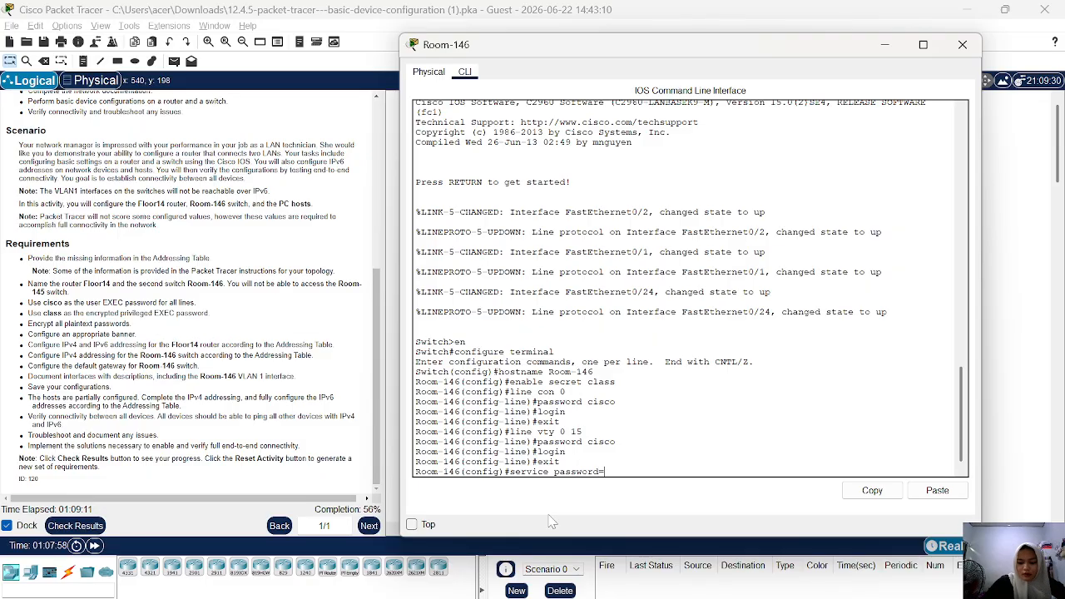
text(-e)
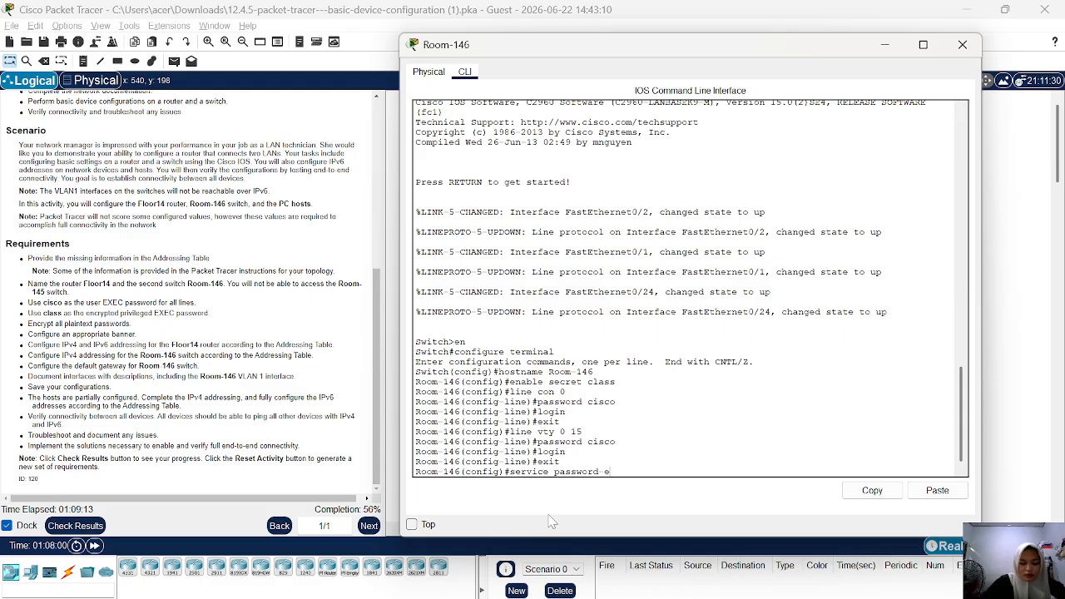
text(ncry)
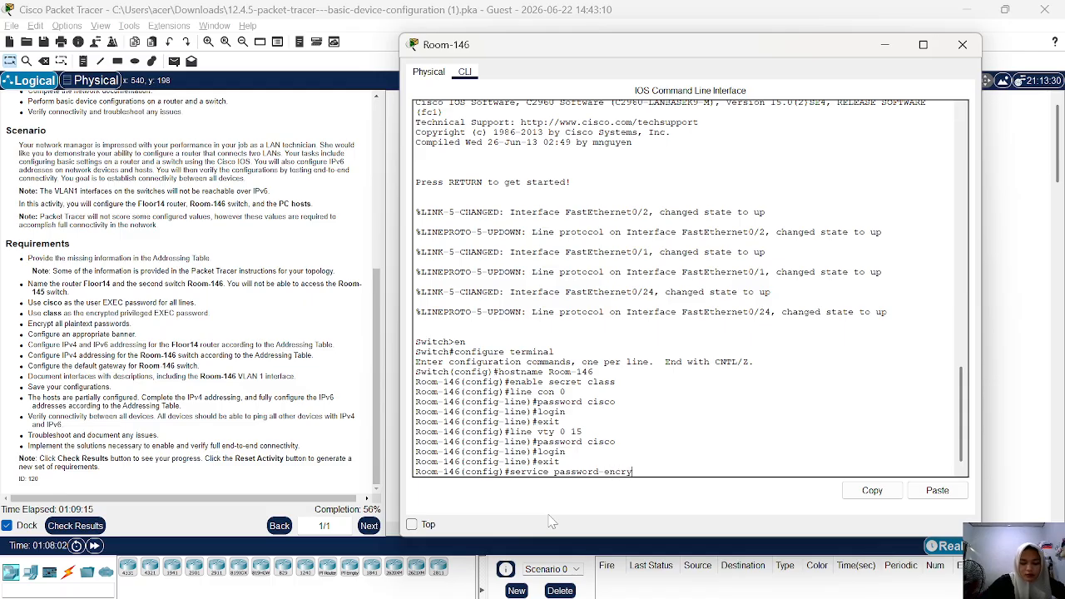
text(ption)
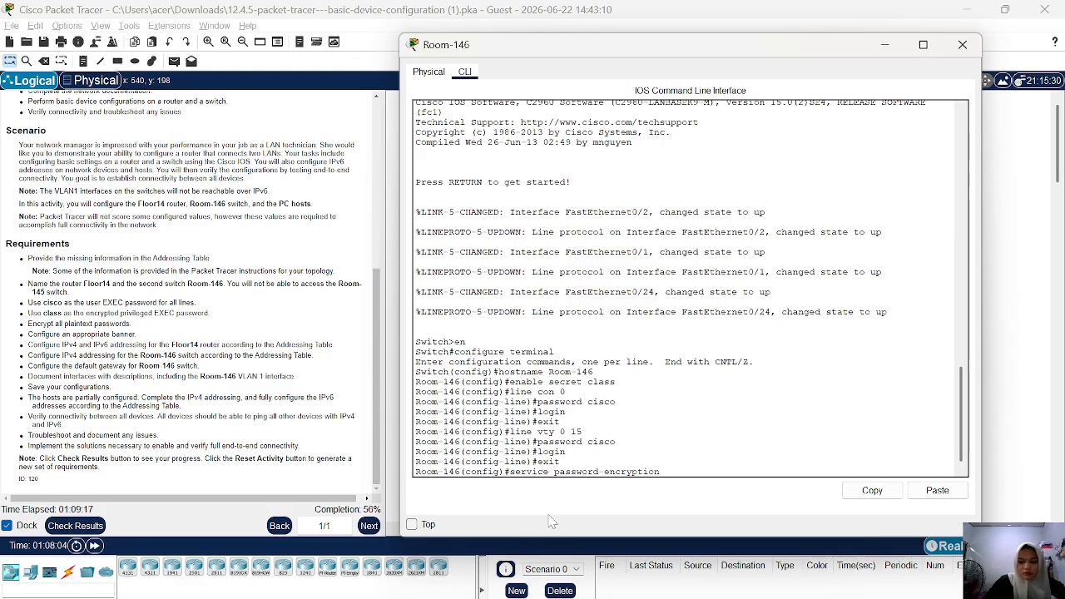
key(Return)
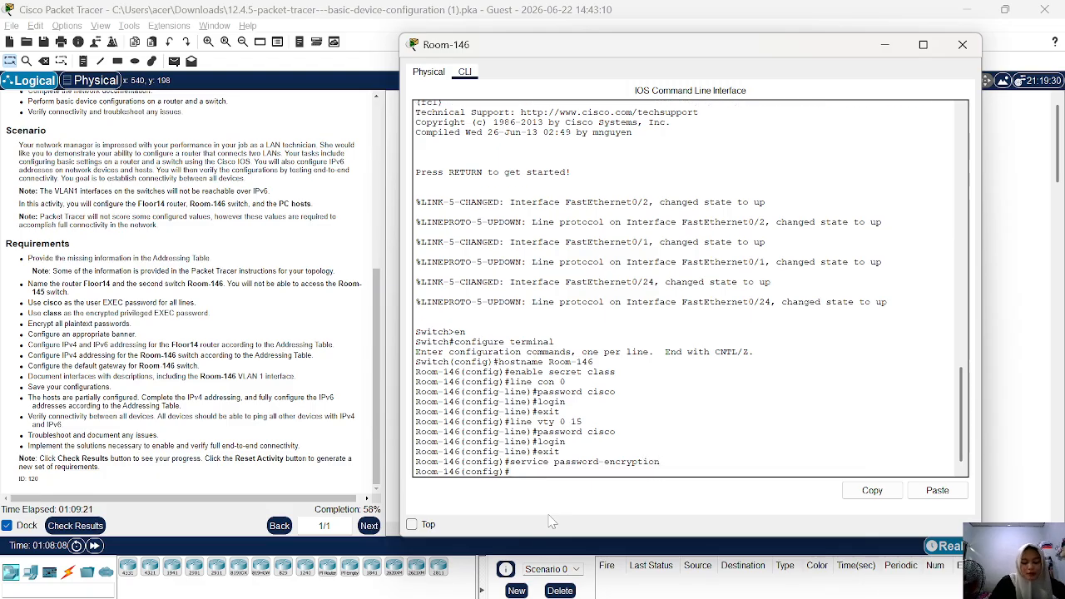
Configure Room-146's message-of-the-day banner as "Akses Switch Terbatas!" using # as the delimiter.
text(banner)
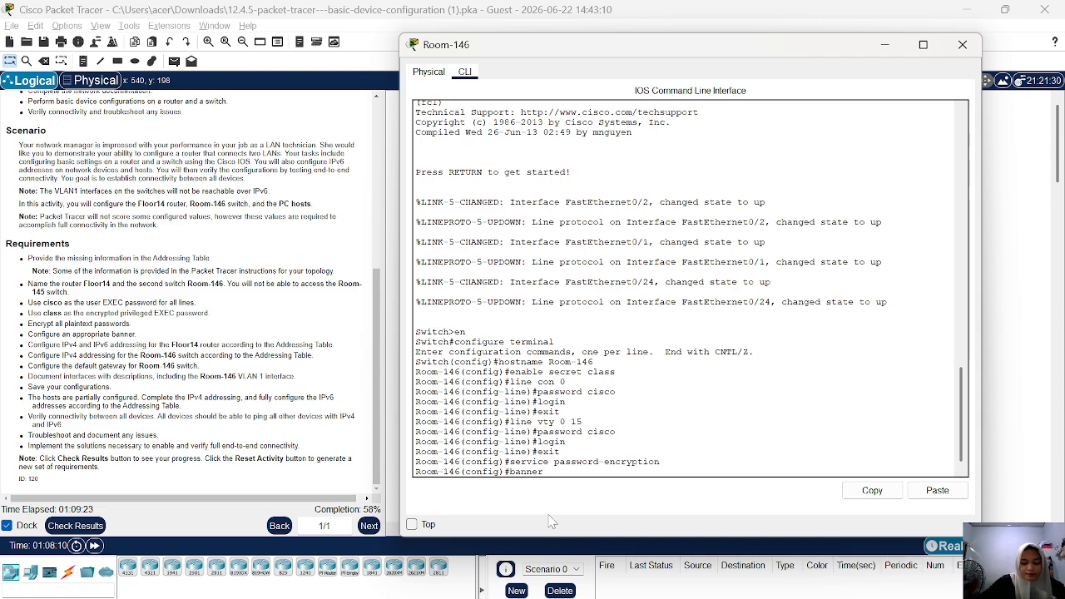
text( motd)
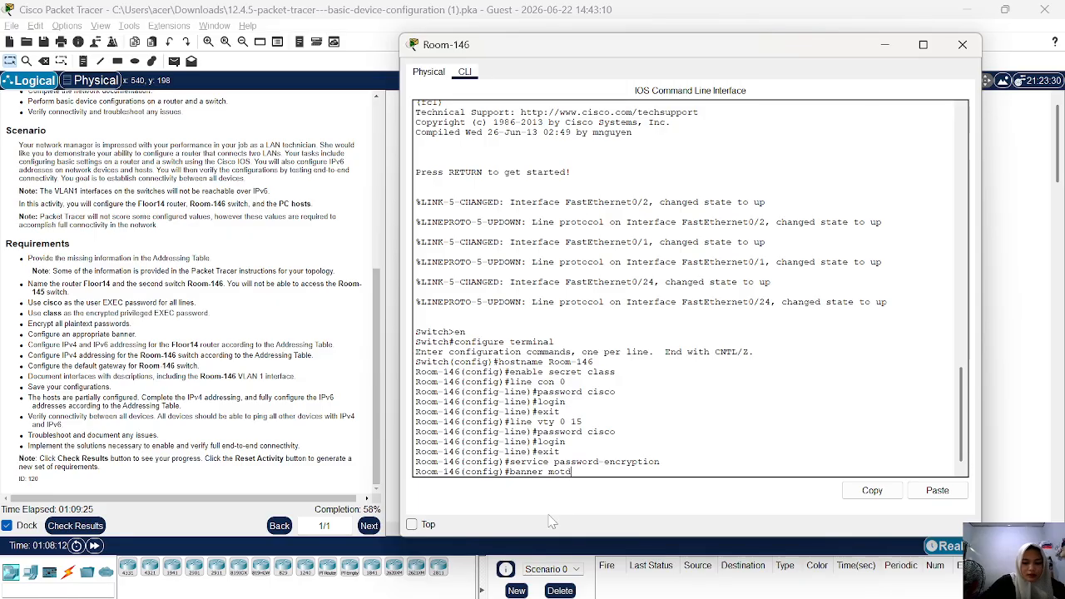
text( #)
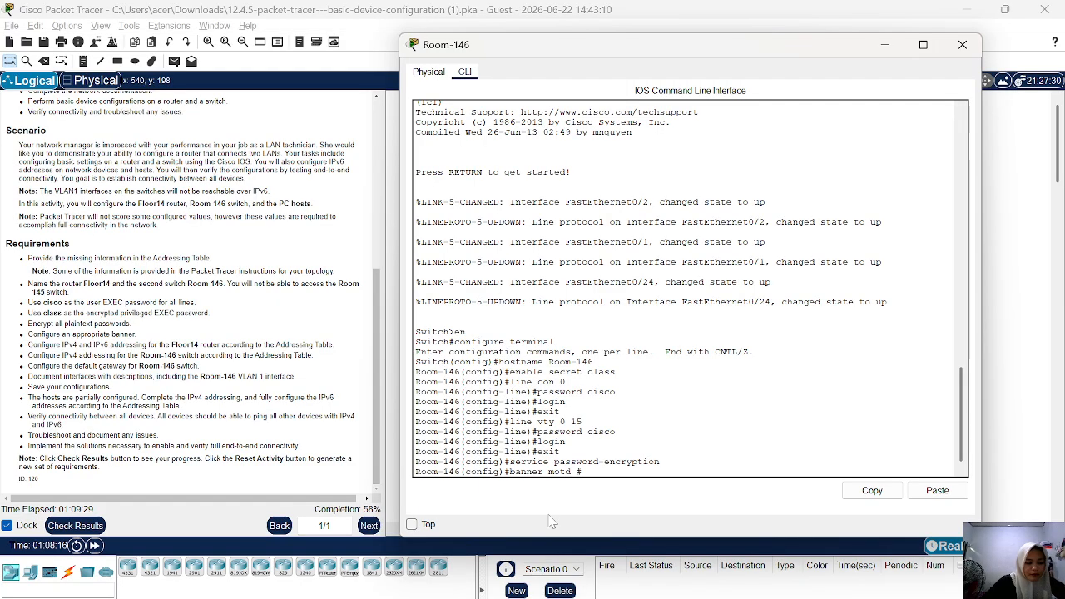
text(Akses)
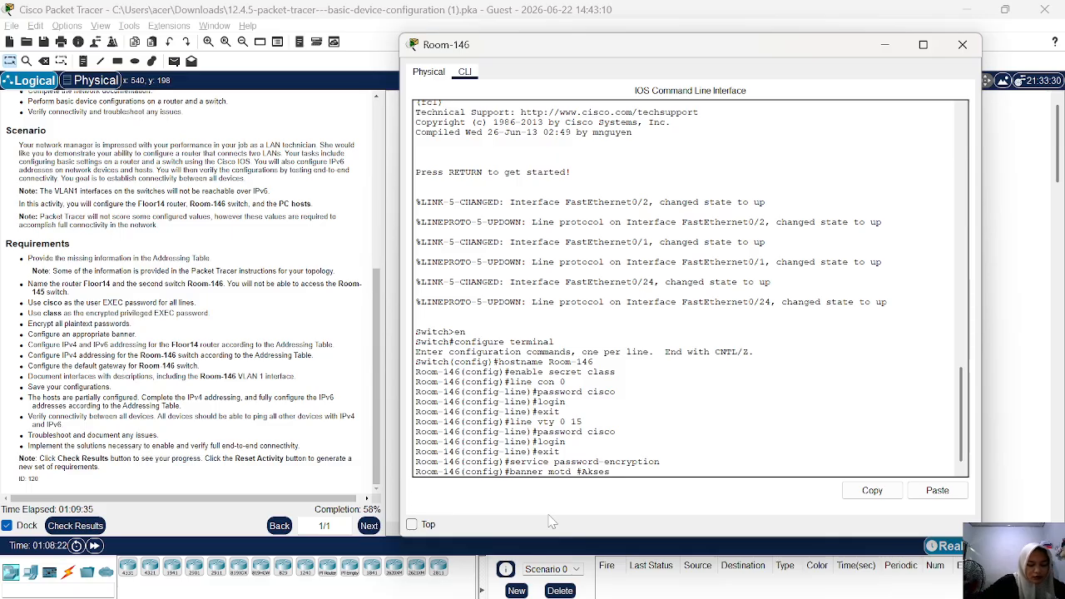
text( Swi)
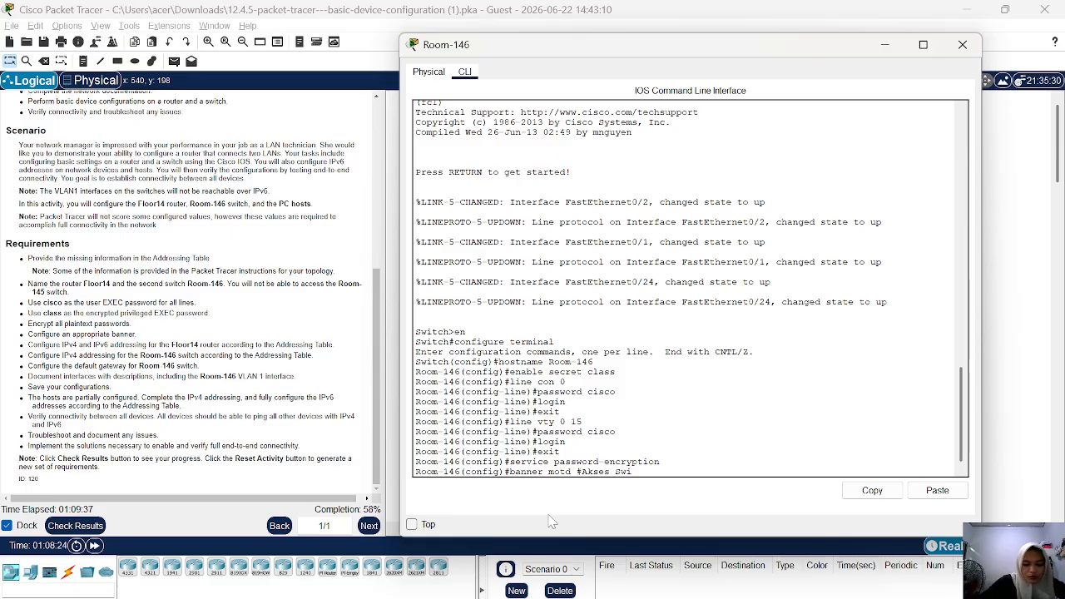
text(tch)
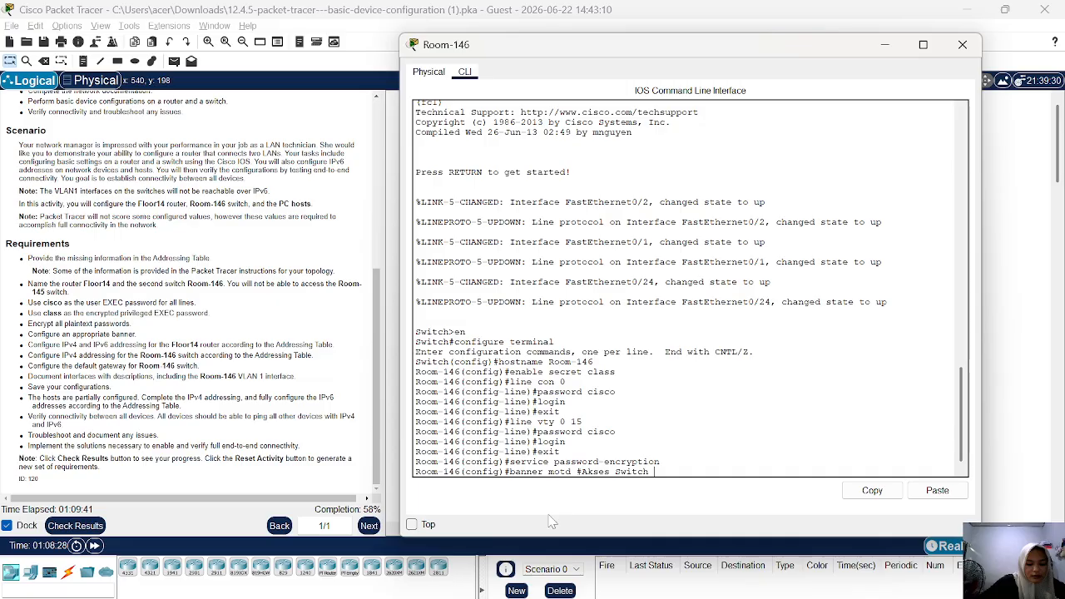
text( Ter)
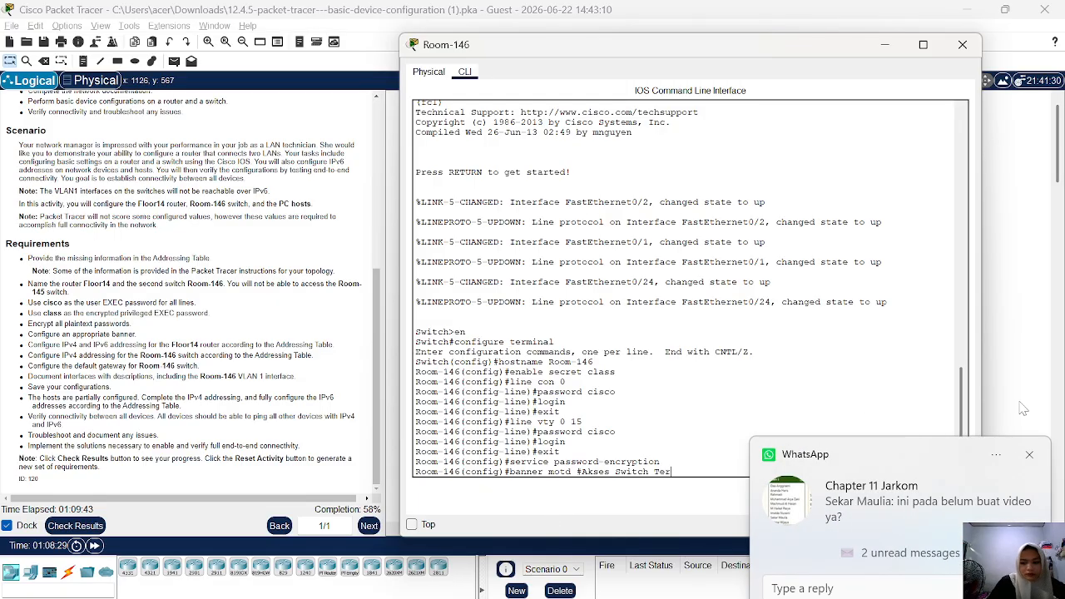
click(1030, 456)
click(674, 477)
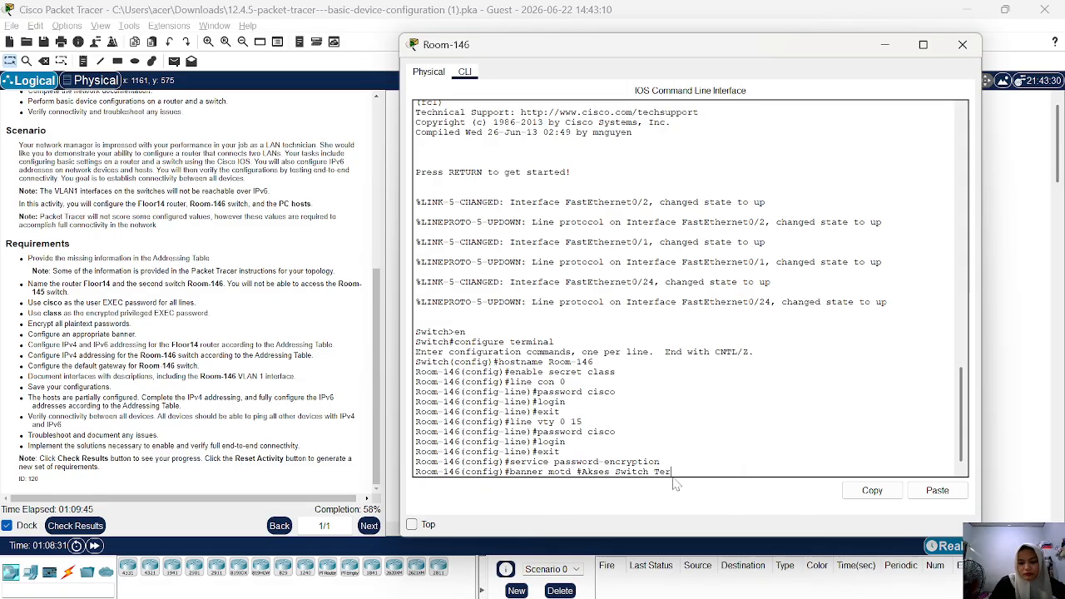
text(batas)
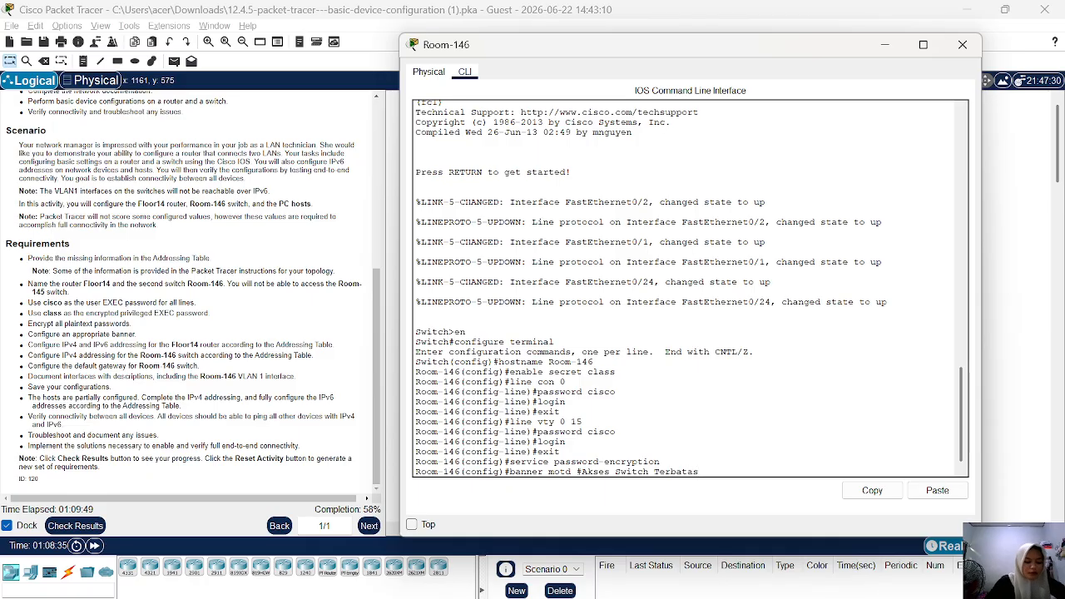
text(!#)
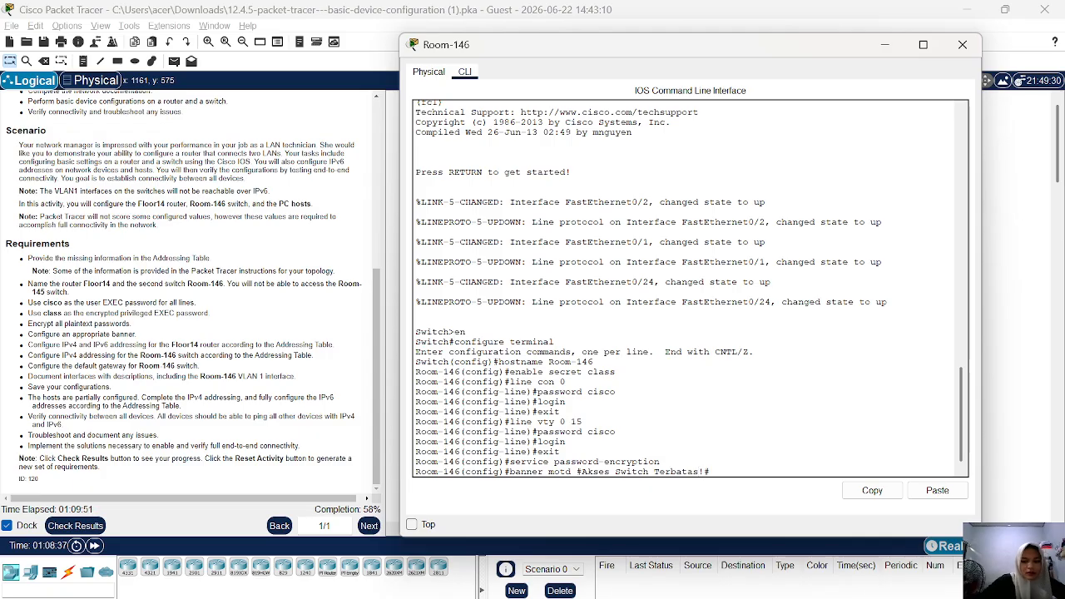
key(Return)
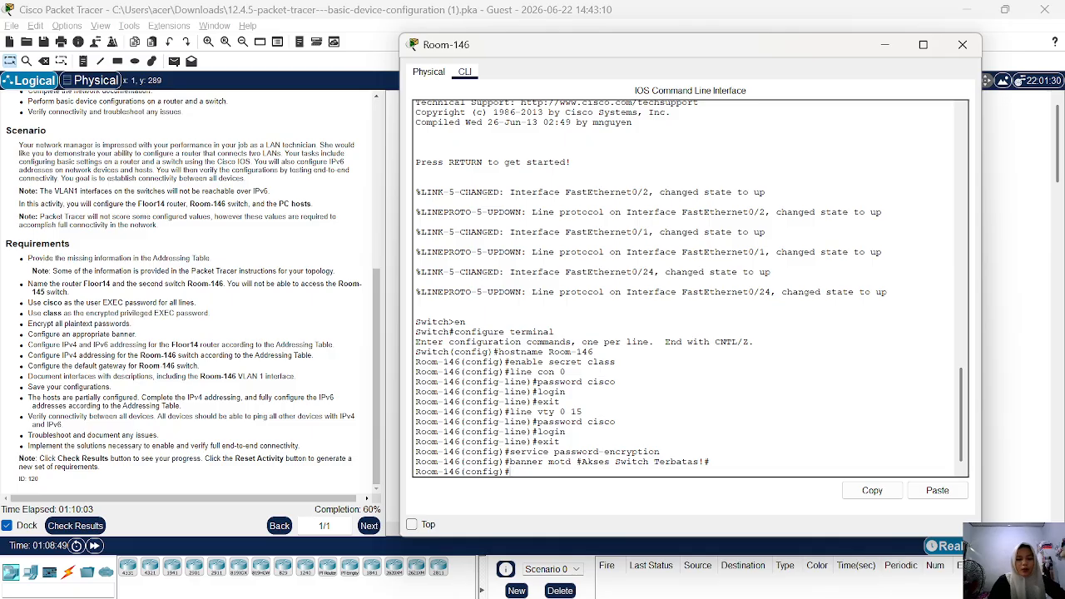
Give Room-146's VLAN 1 interface the description "Ip Management Room-146".
text(i)
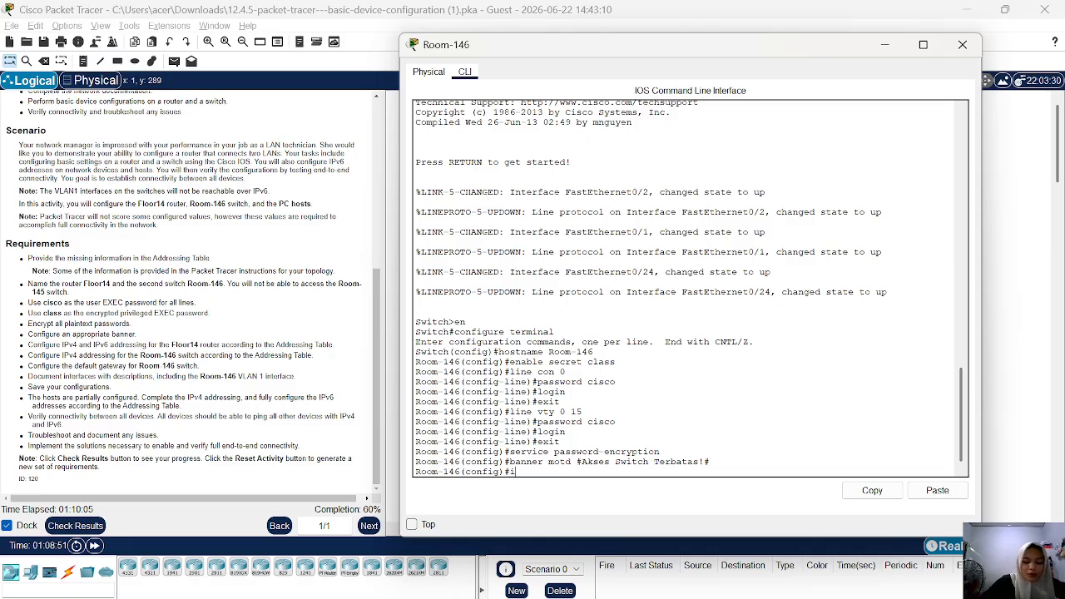
text(nterfac)
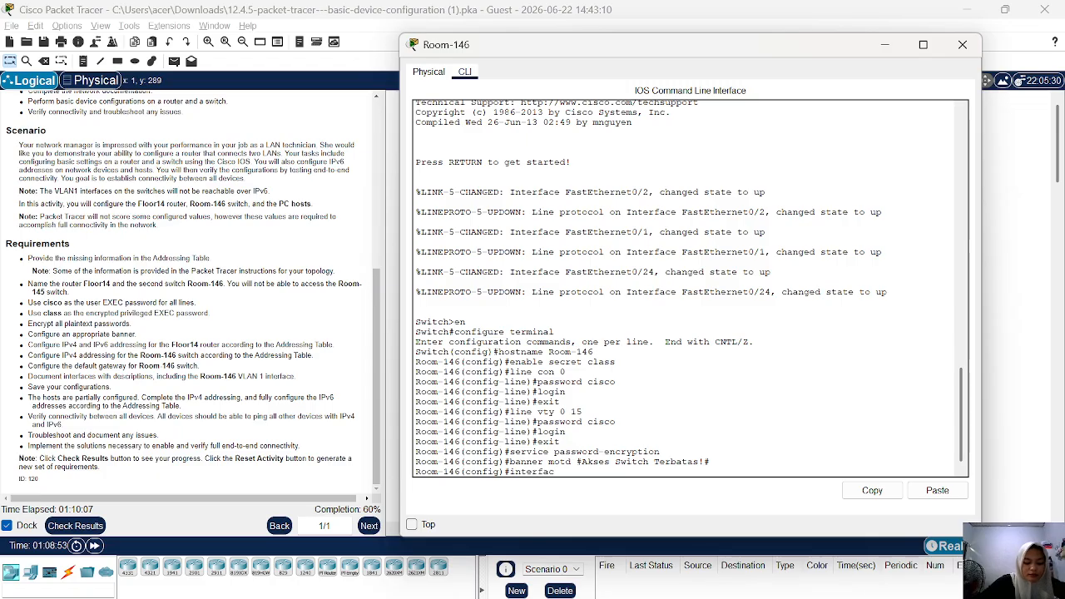
text(e vlan)
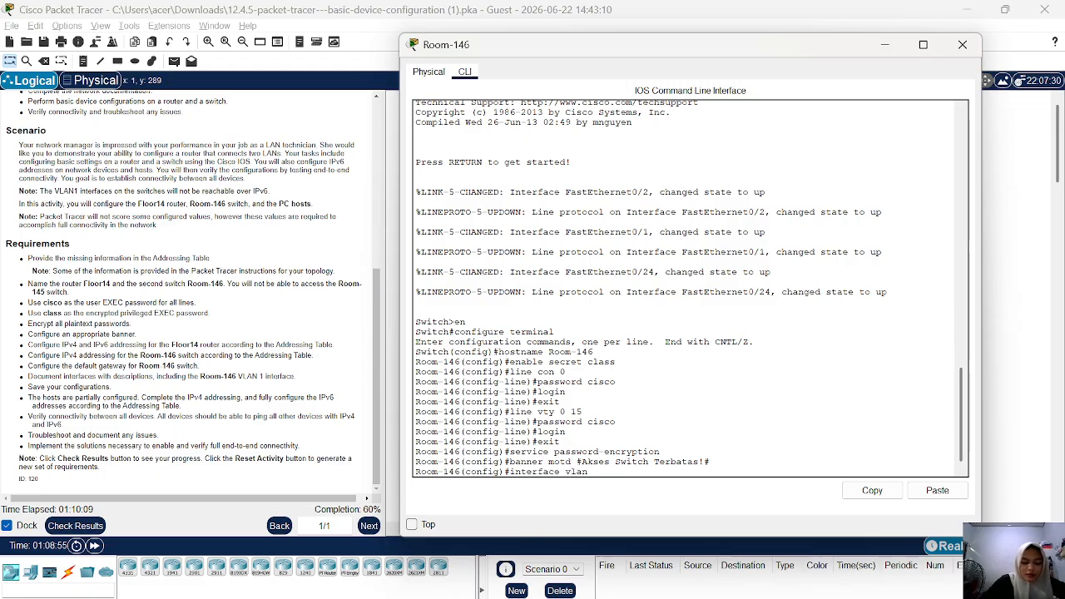
text( 1)
key(Return)
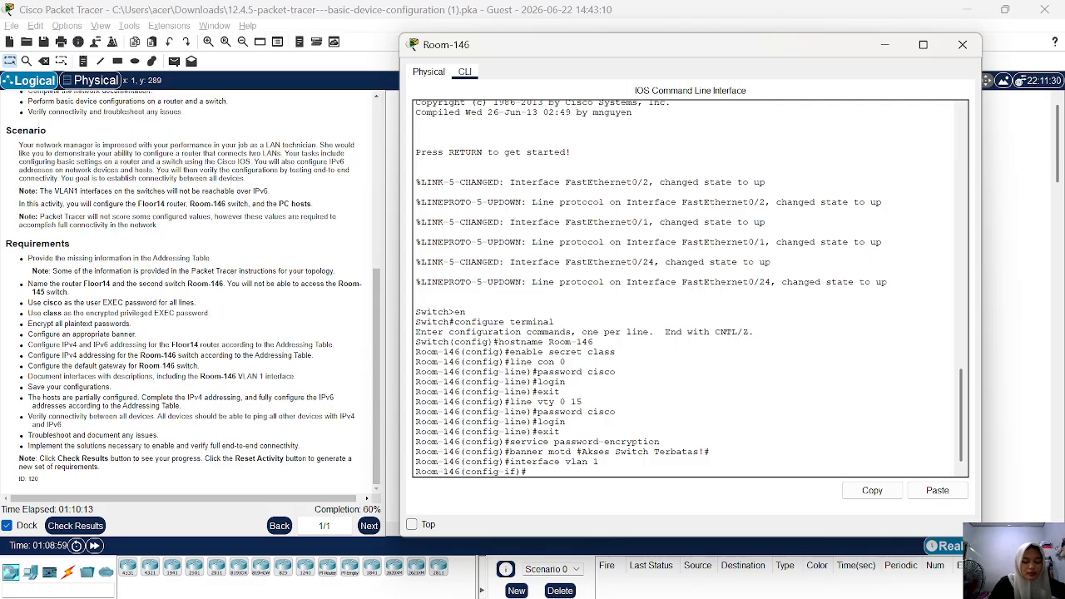
text(desc)
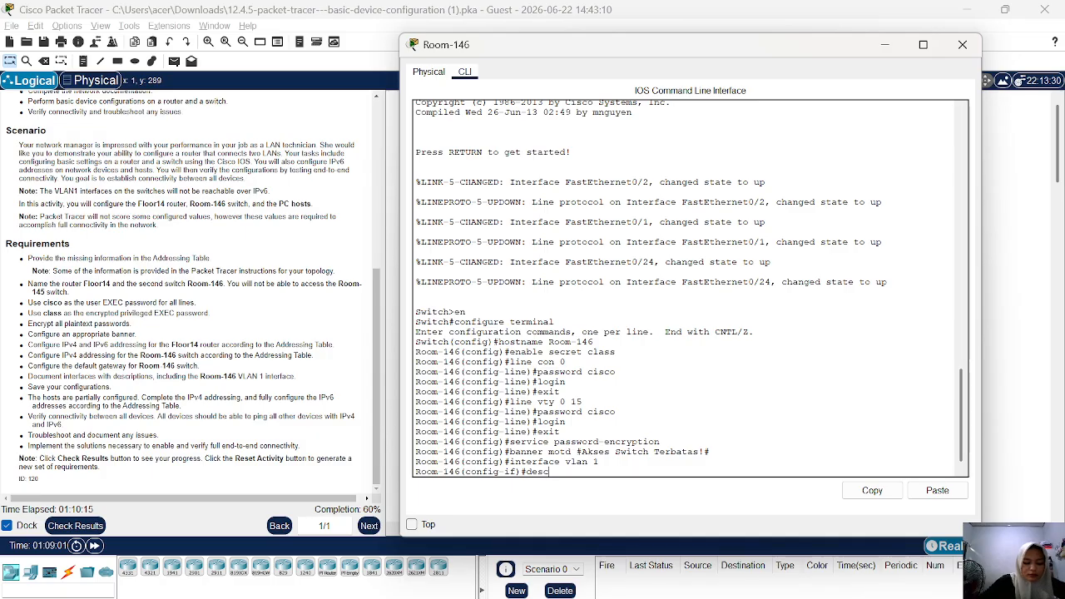
text(ripti)
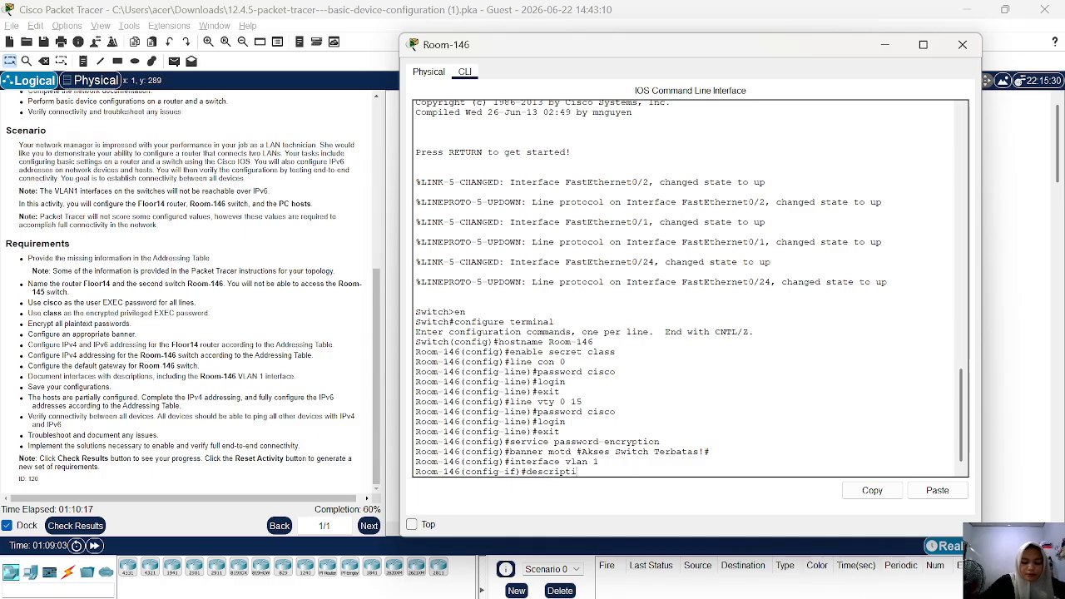
text(on)
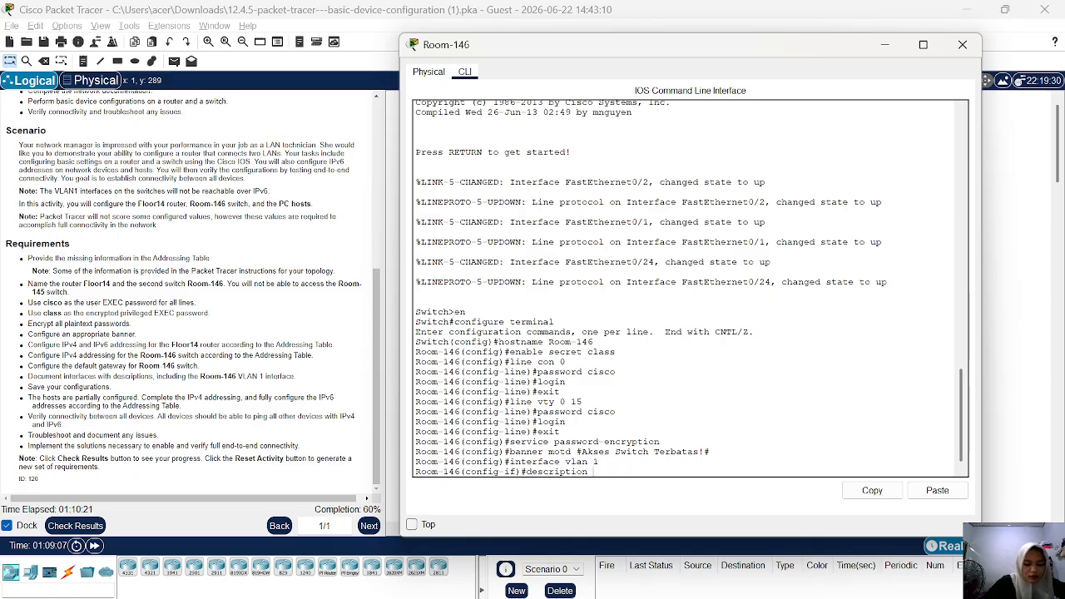
text( Ip)
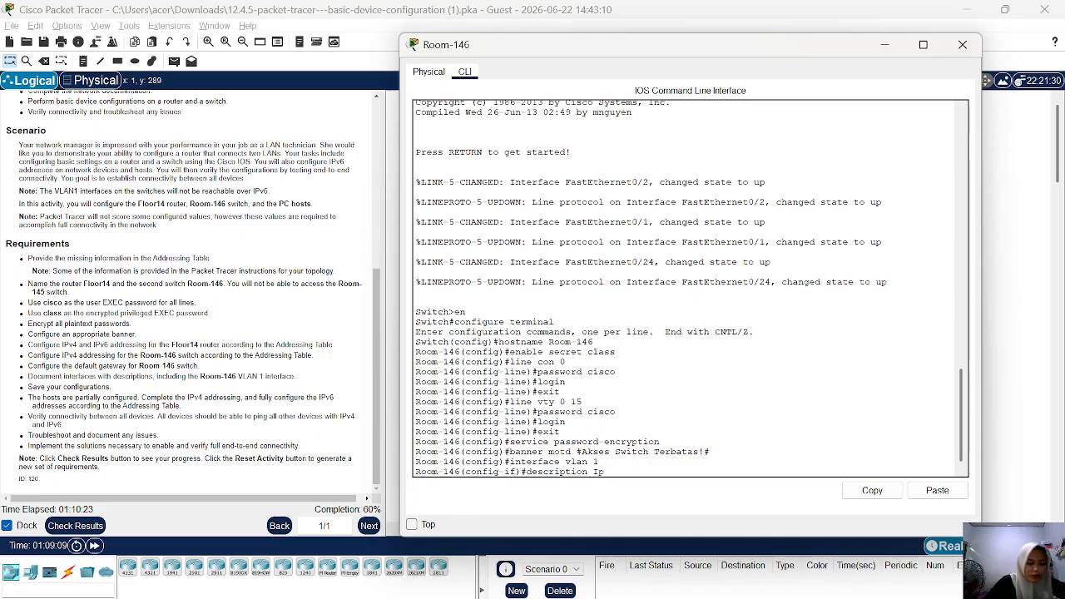
text( Manage)
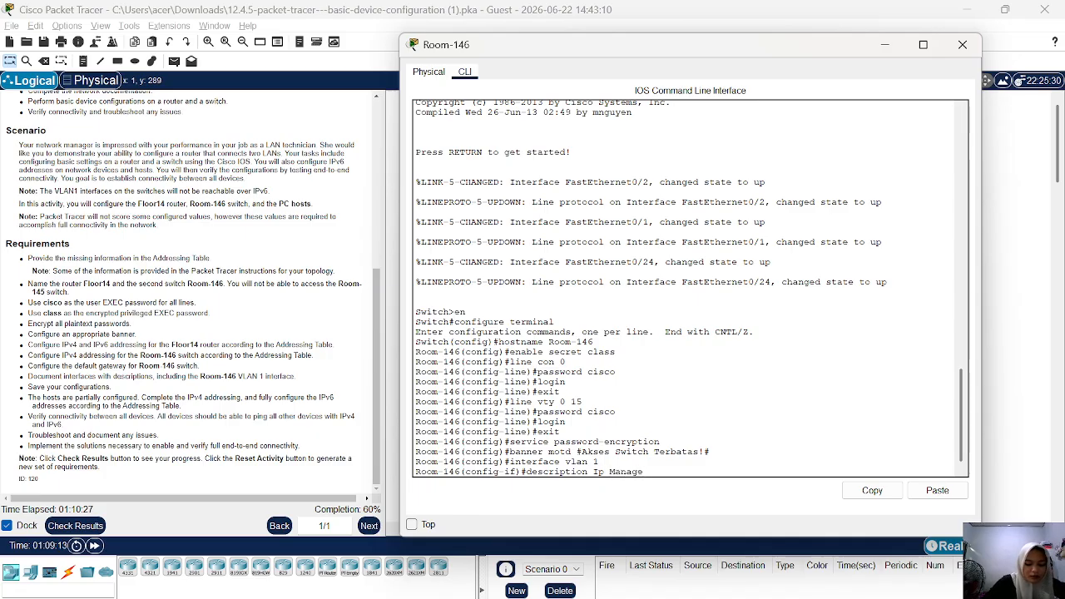
text(men)
key(BackSpace)
text(men)
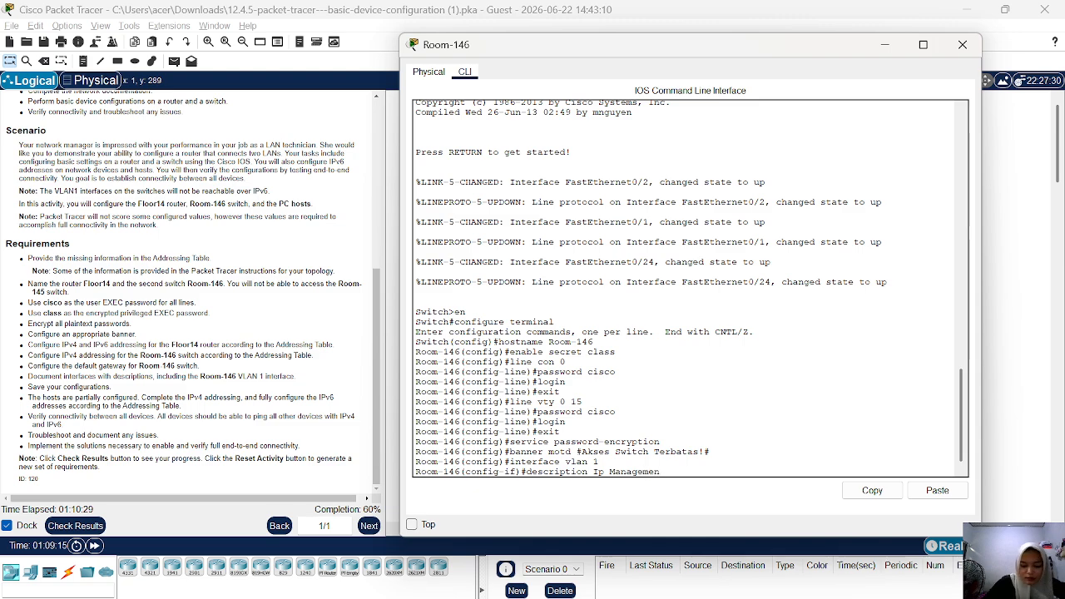
text(t)
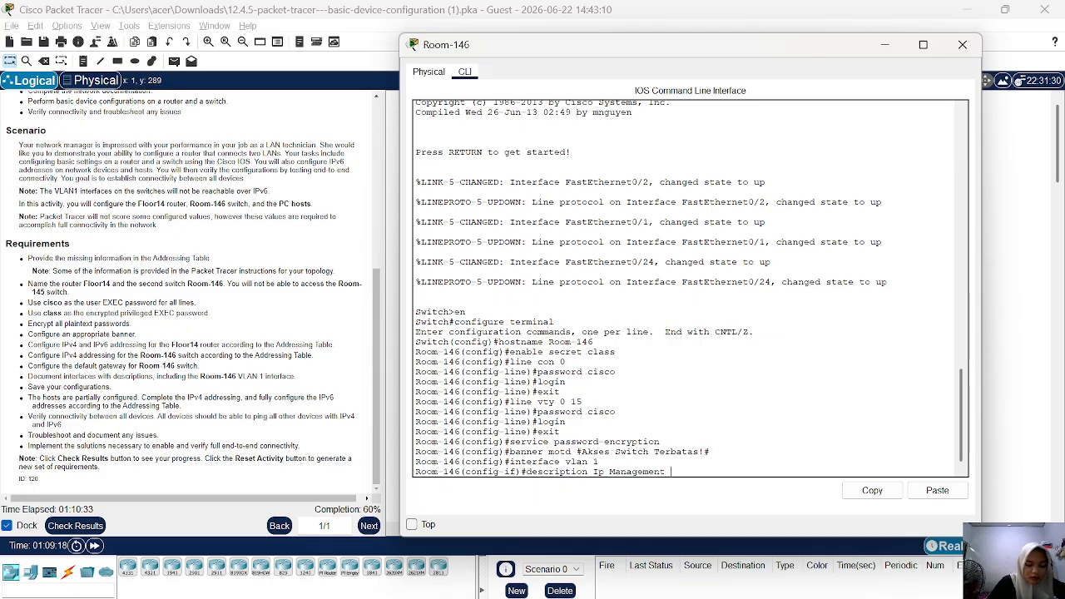
text( Room)
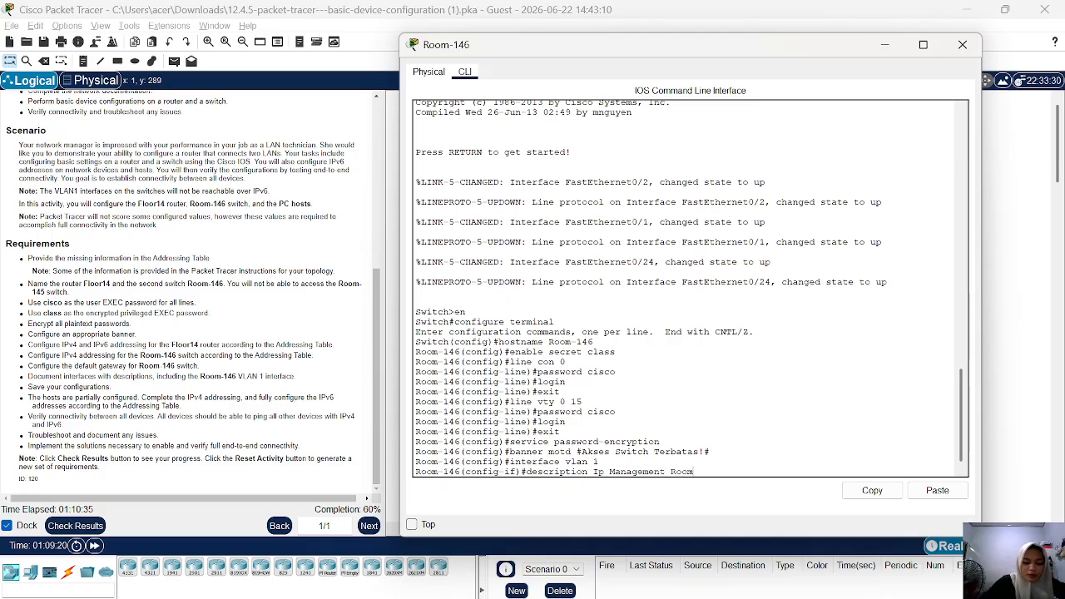
text( 14)
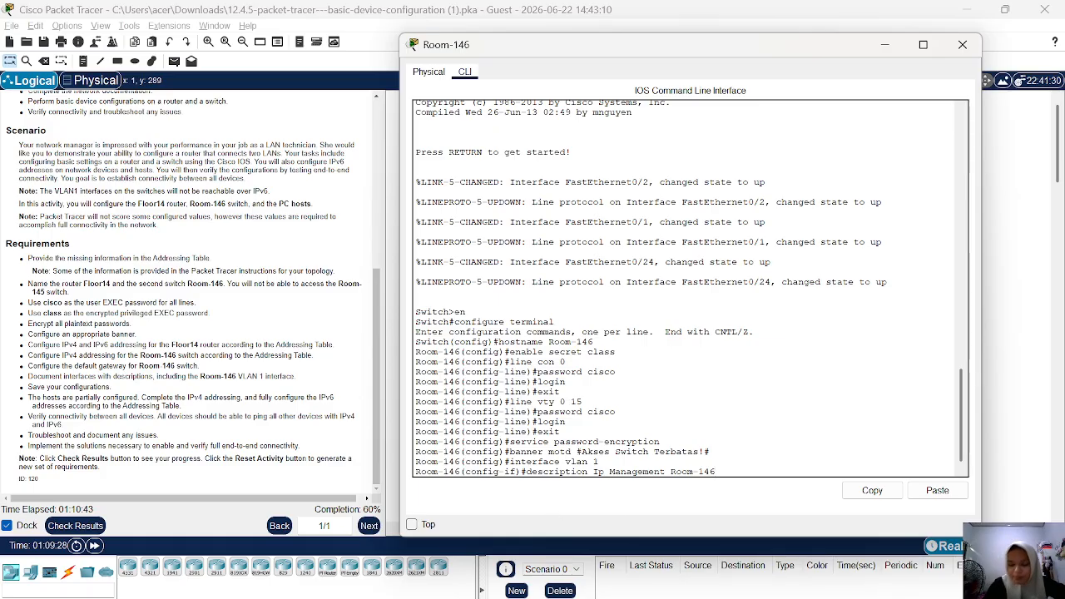
key(Return)
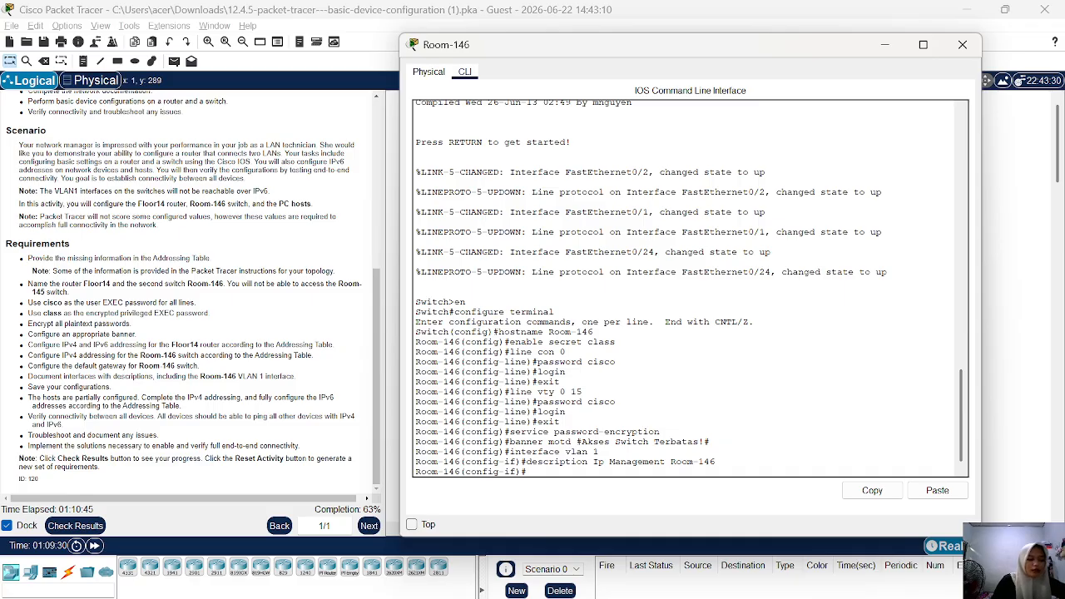
Enable the VLAN 1 interface with no shutdown and exit to global configuration mode.
text(no sh)
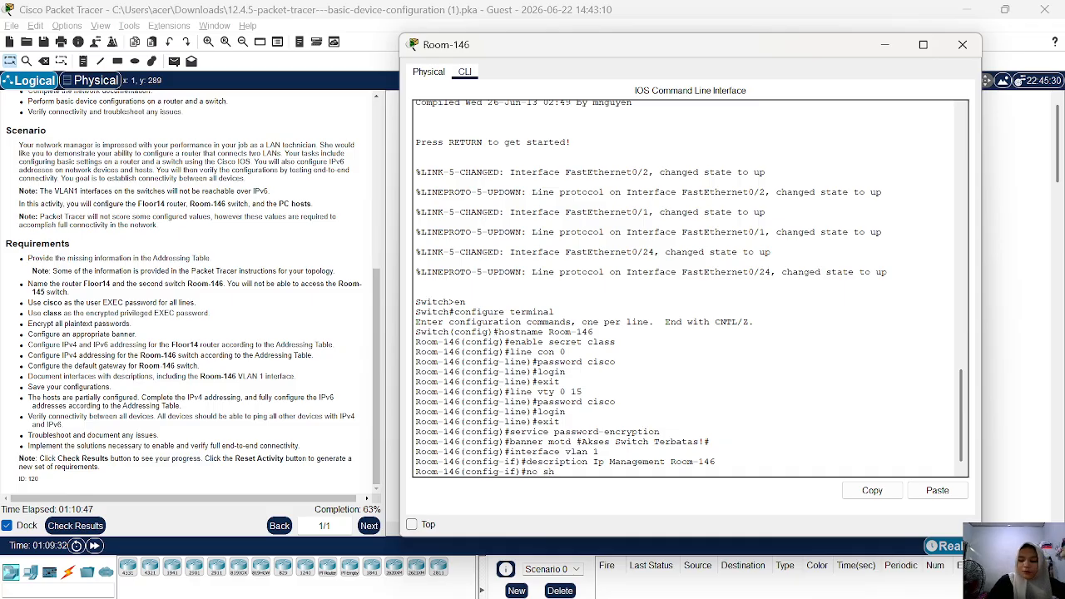
key(Return)
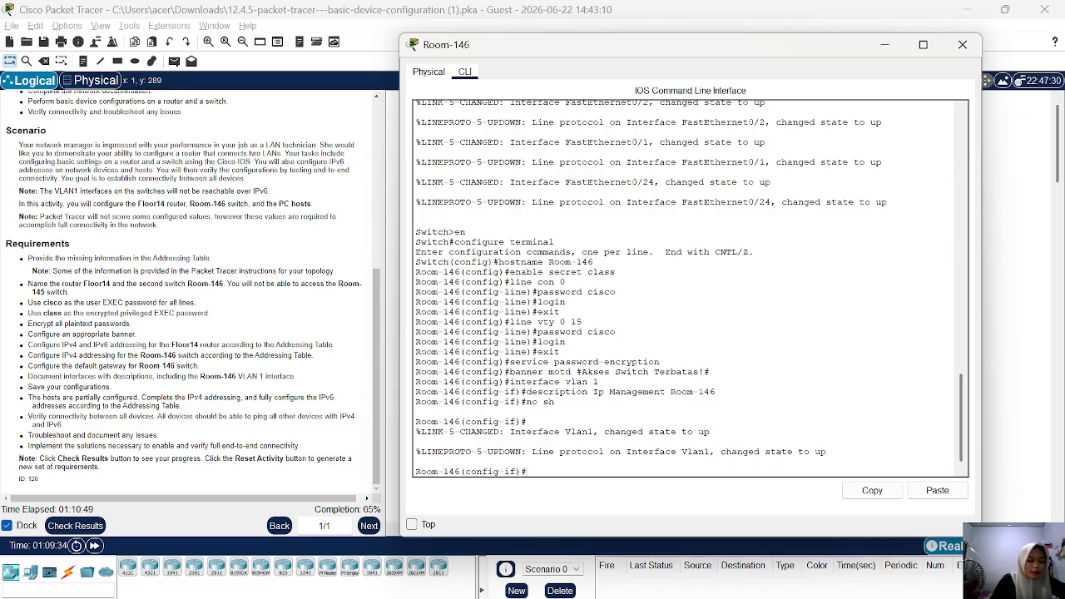
text(exit)
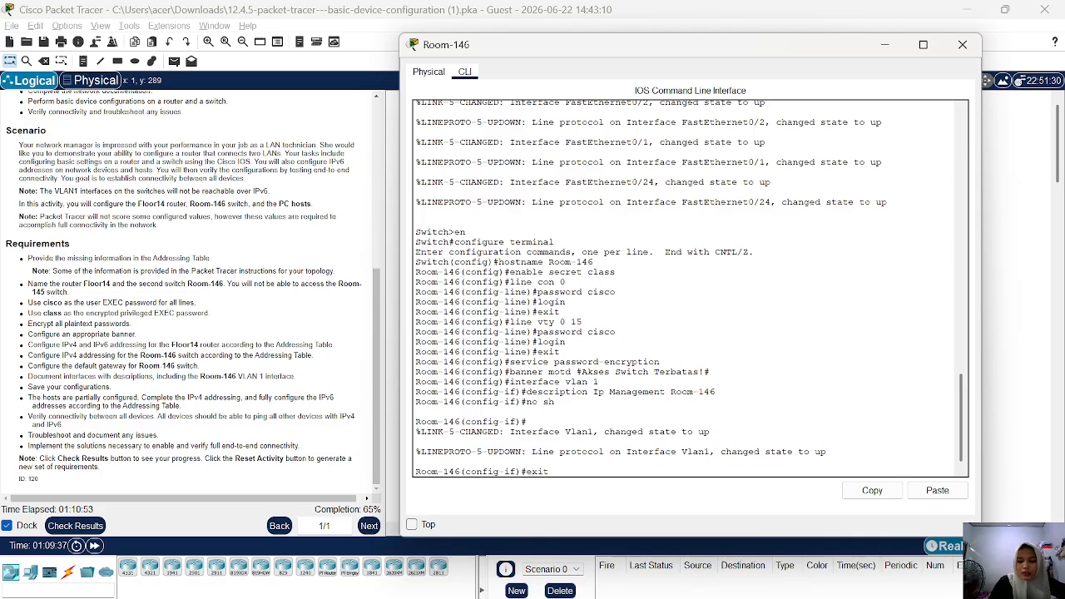
key(Return)
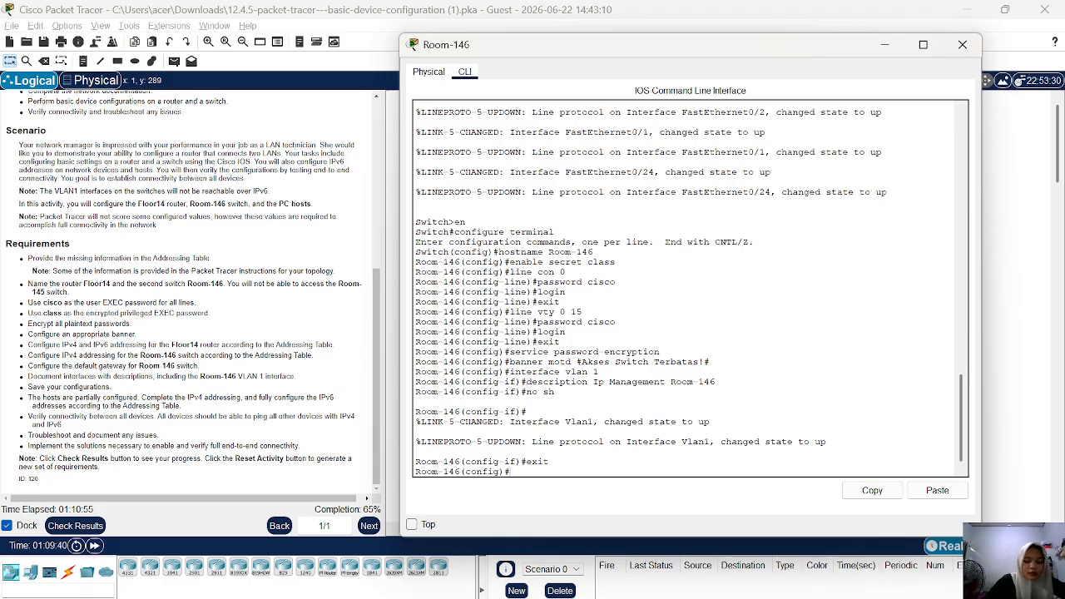
Set Room-146's default gateway to 10.11.11.1 in global configuration mode.
text(ip se)
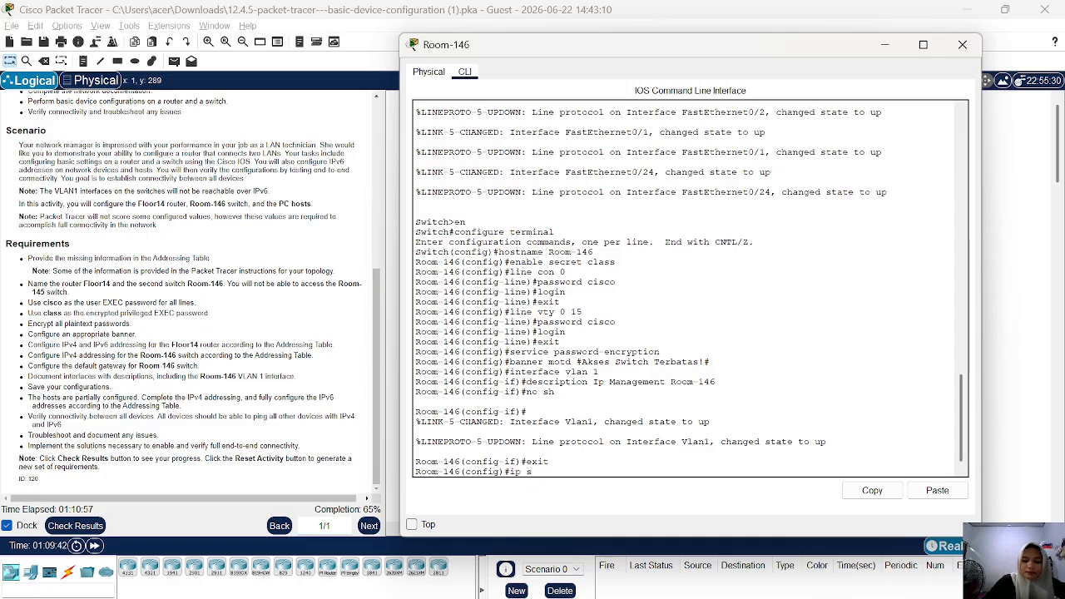
key(BackSpace)
text(defau)
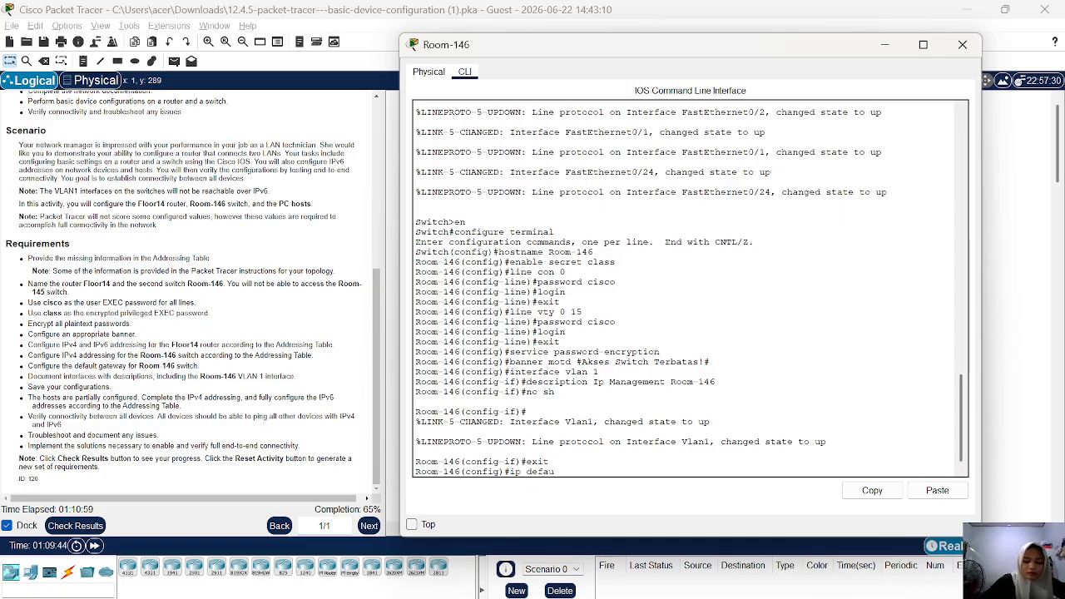
text(lt )
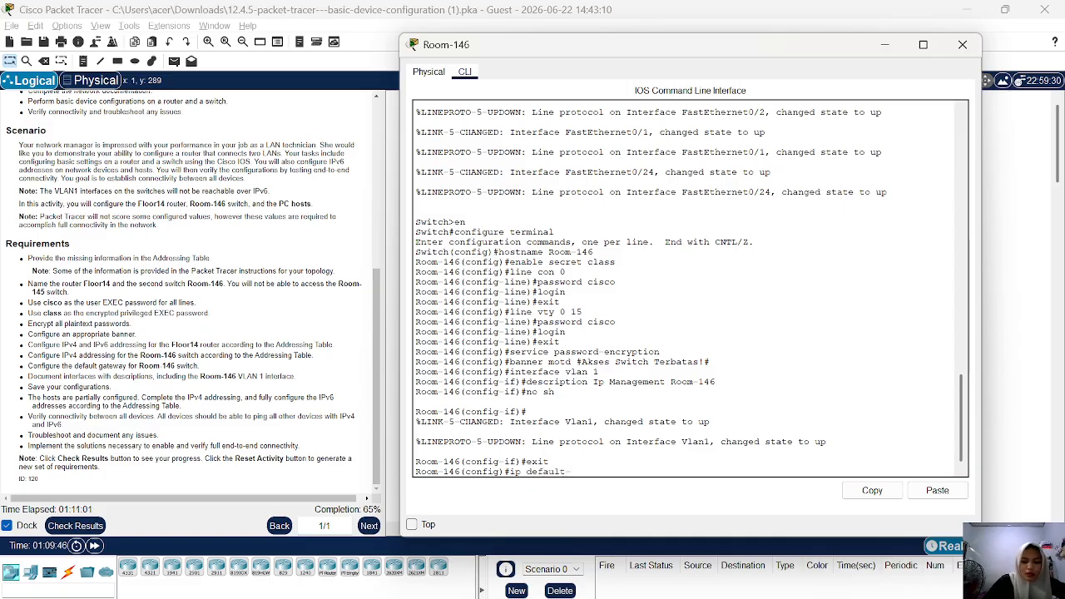
text(gate)
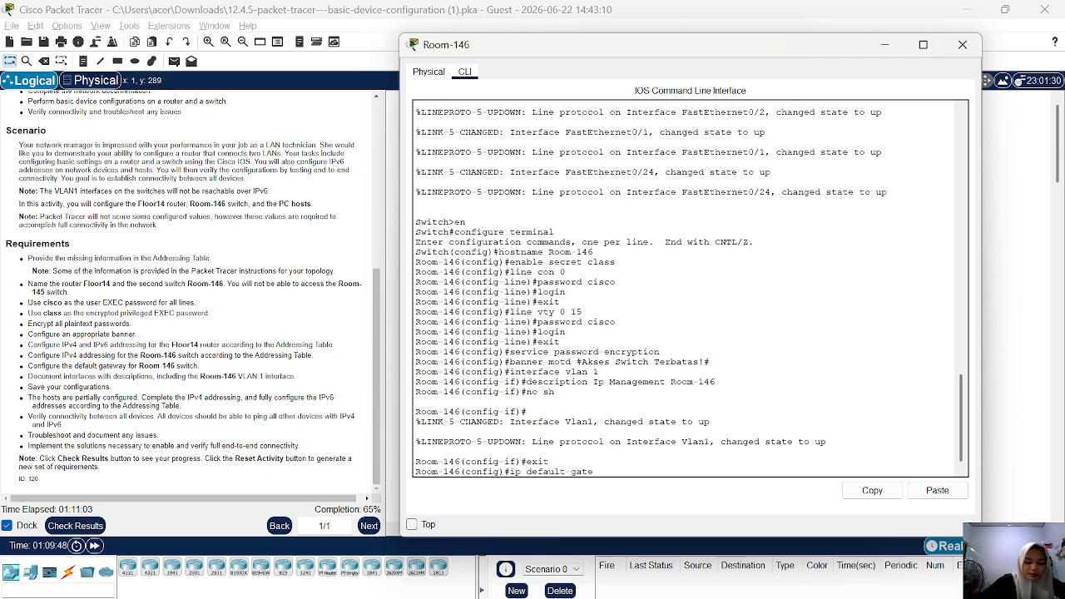
text(way)
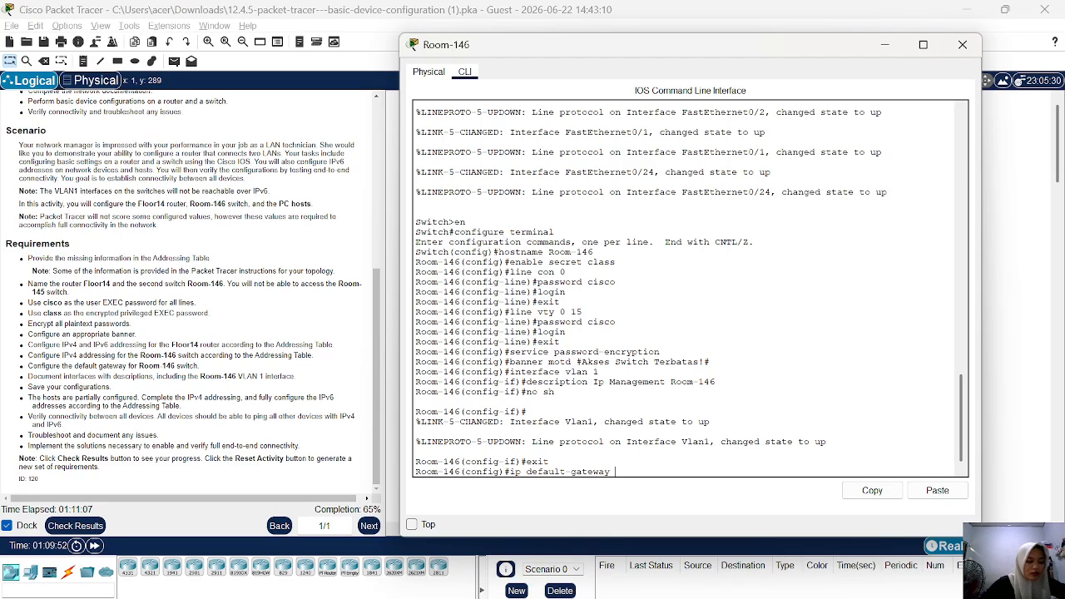
text( 10.11.11.1)
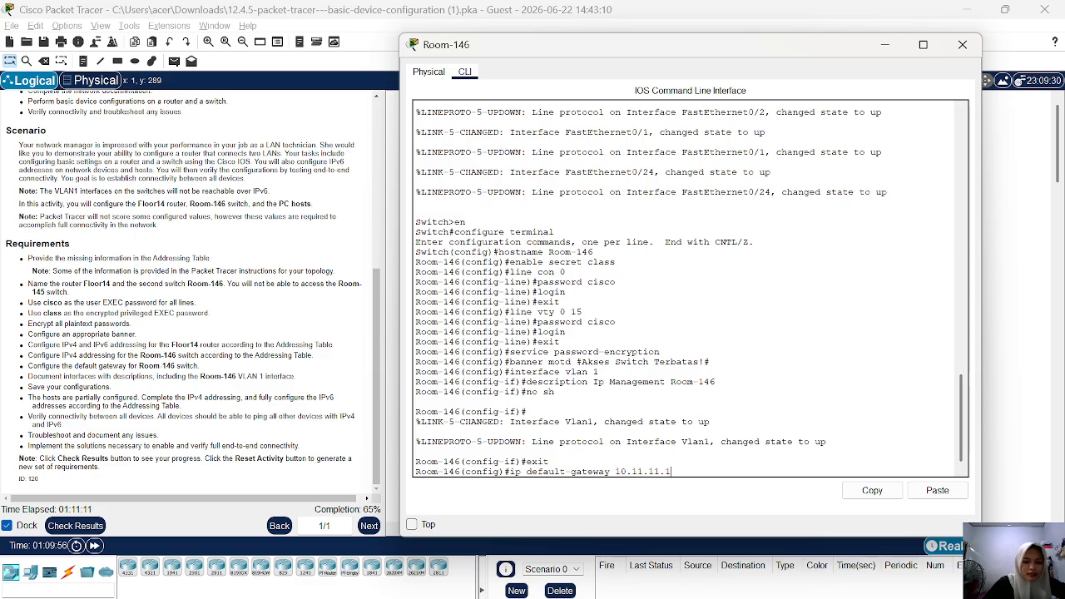
key(Return)
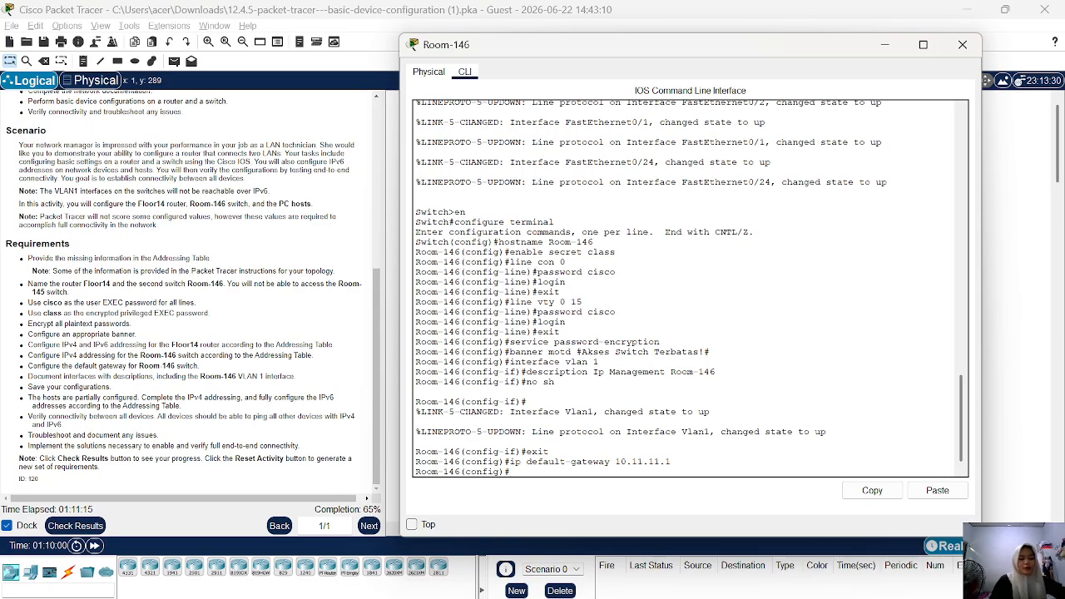
Exit global configuration mode on Room-146 to return to privileged EXEC mode.
text(exit)
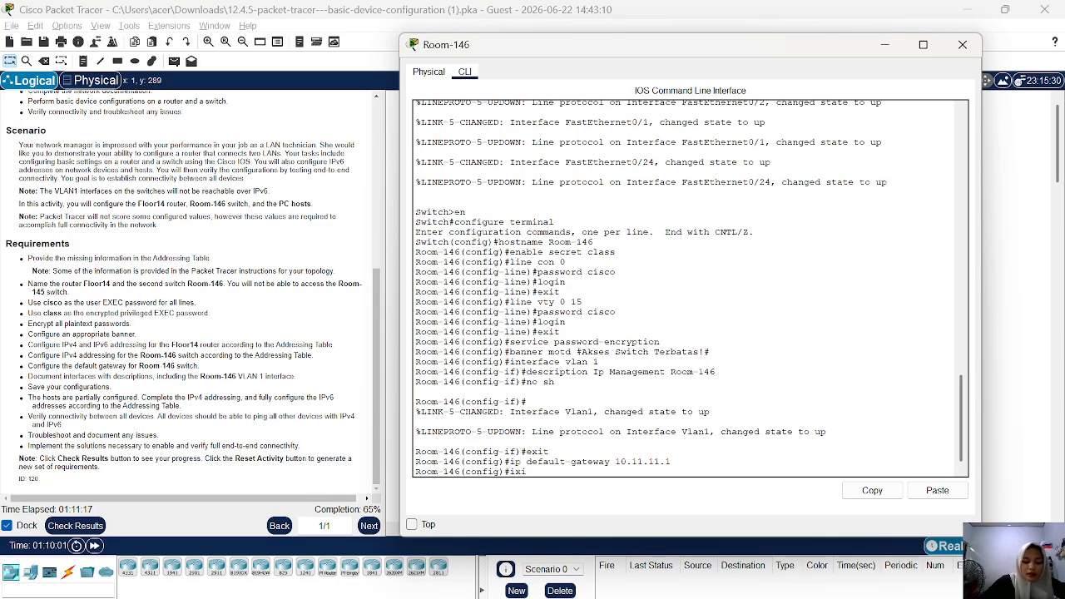
key(BackSpace)
key(BackSpace)
key(BackSpace)
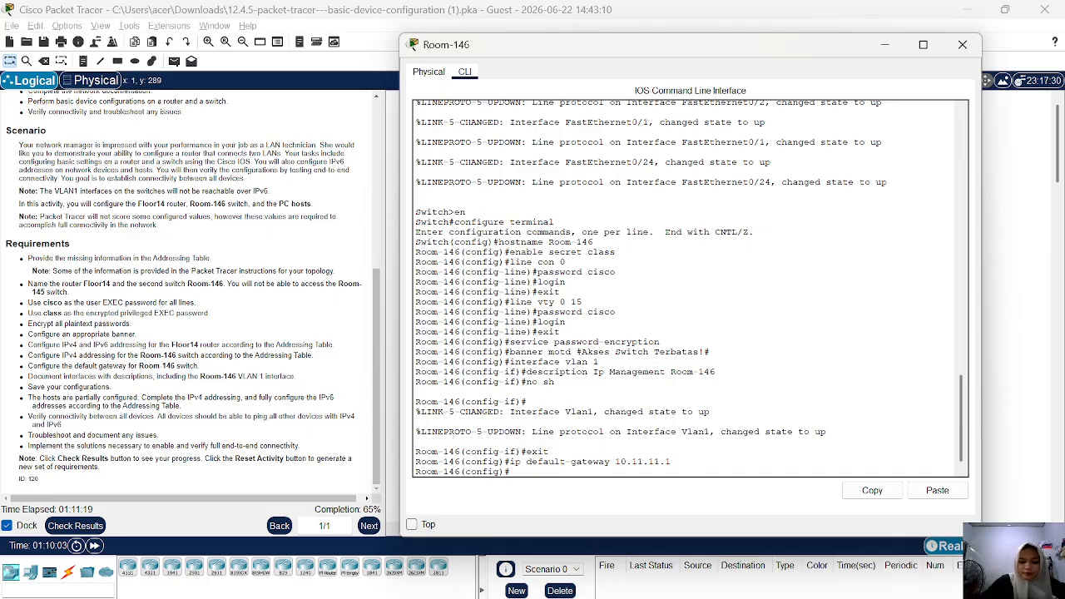
text(exi)
text(t)
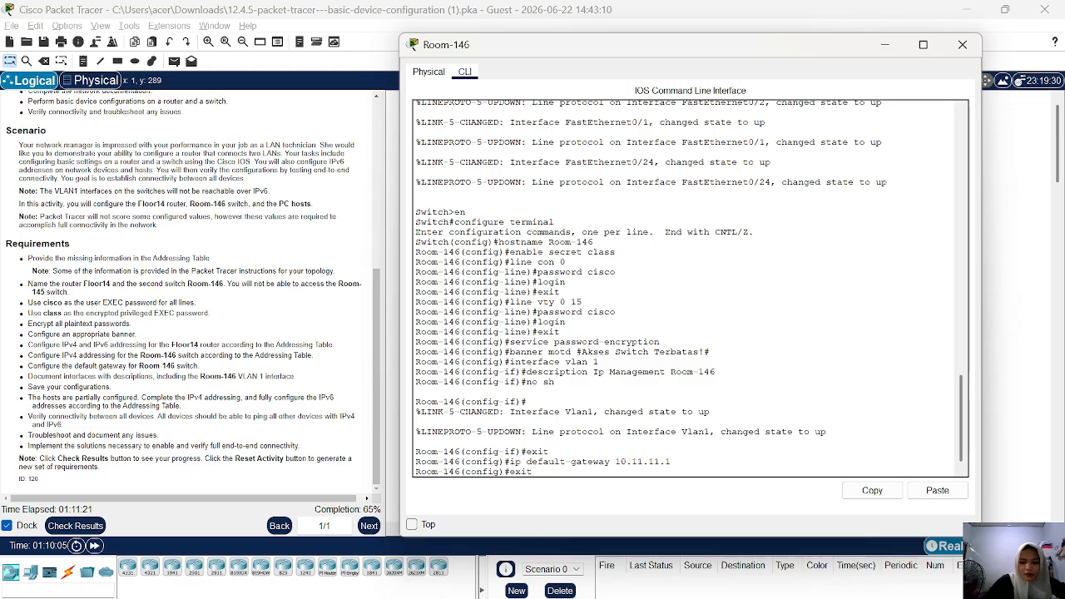
key(Return)
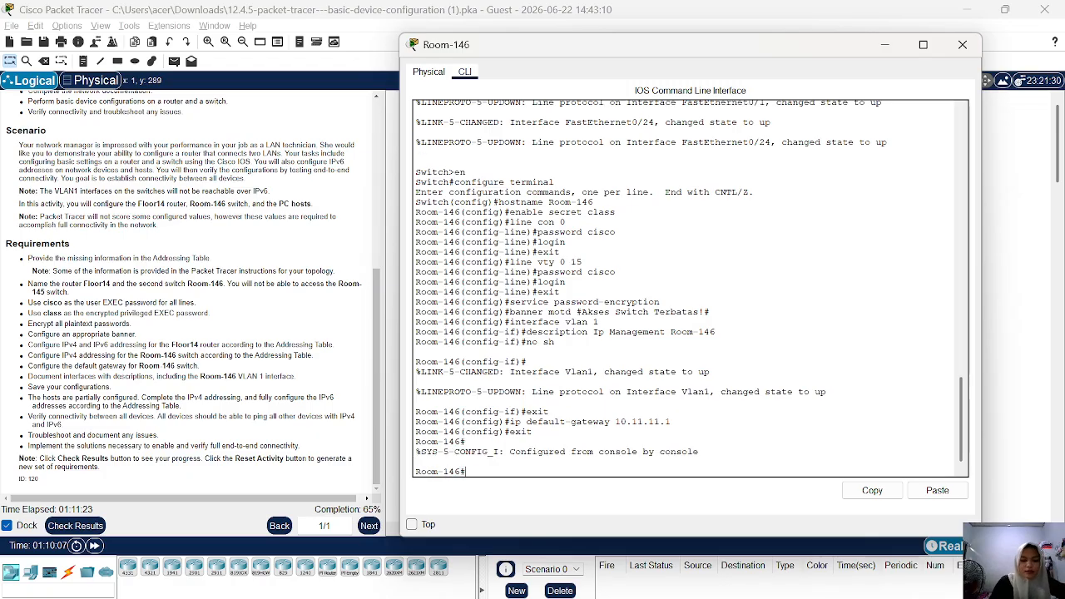
Save Room-146's running-config to startup-config with the default destination filename, and minimize the switch's window.
text(copy r)
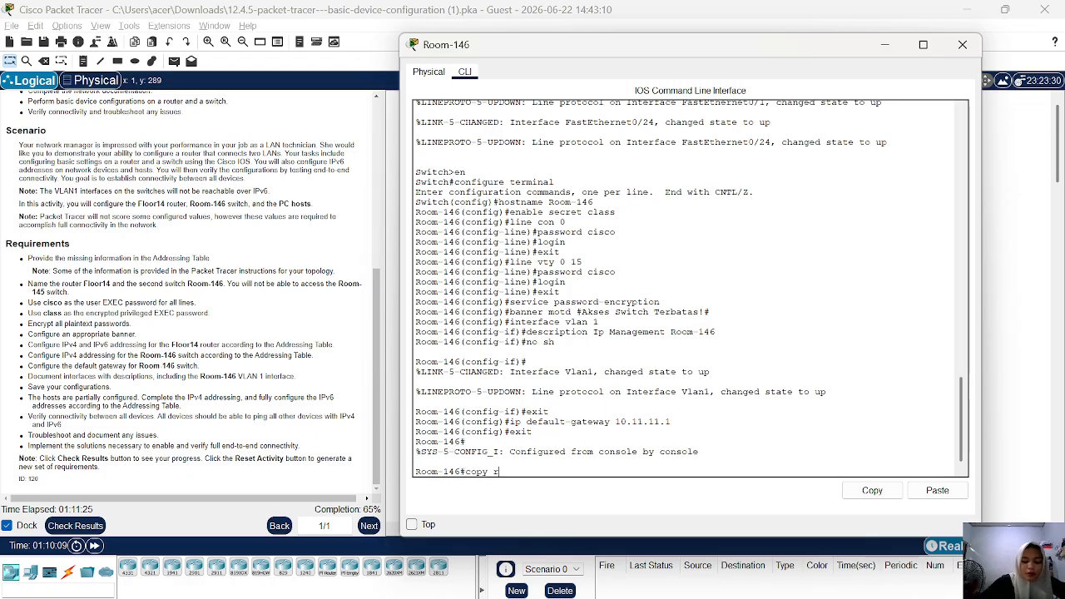
text(unning-co)
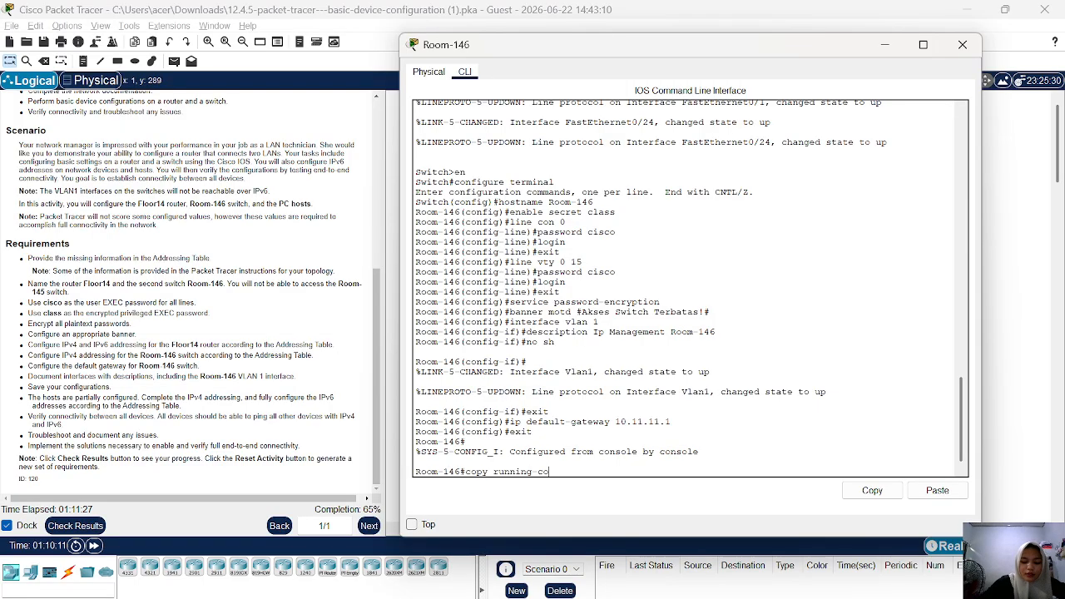
text(nfig)
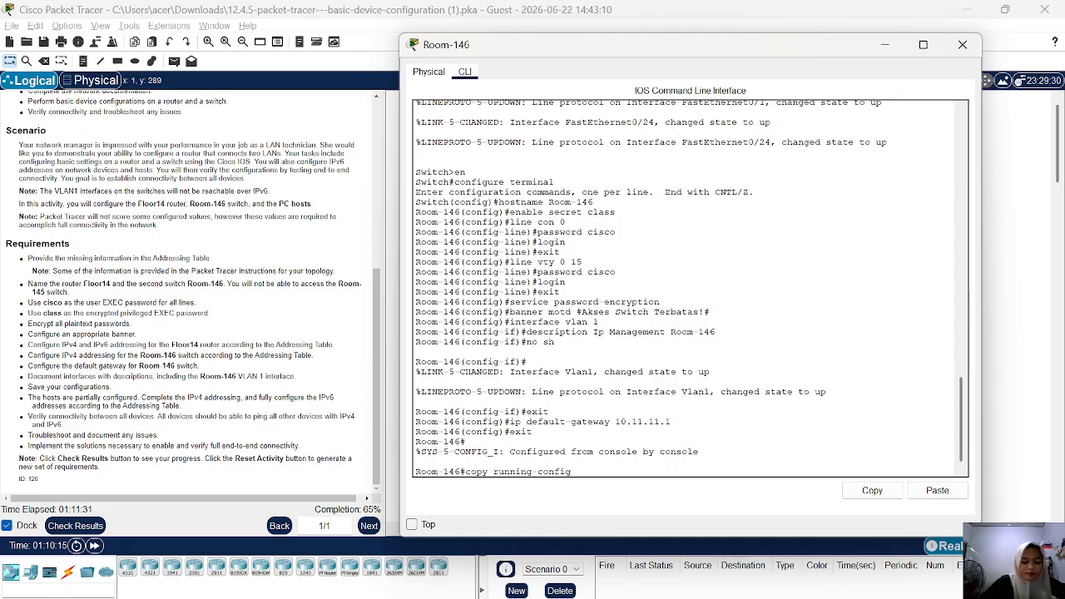
text( startu)
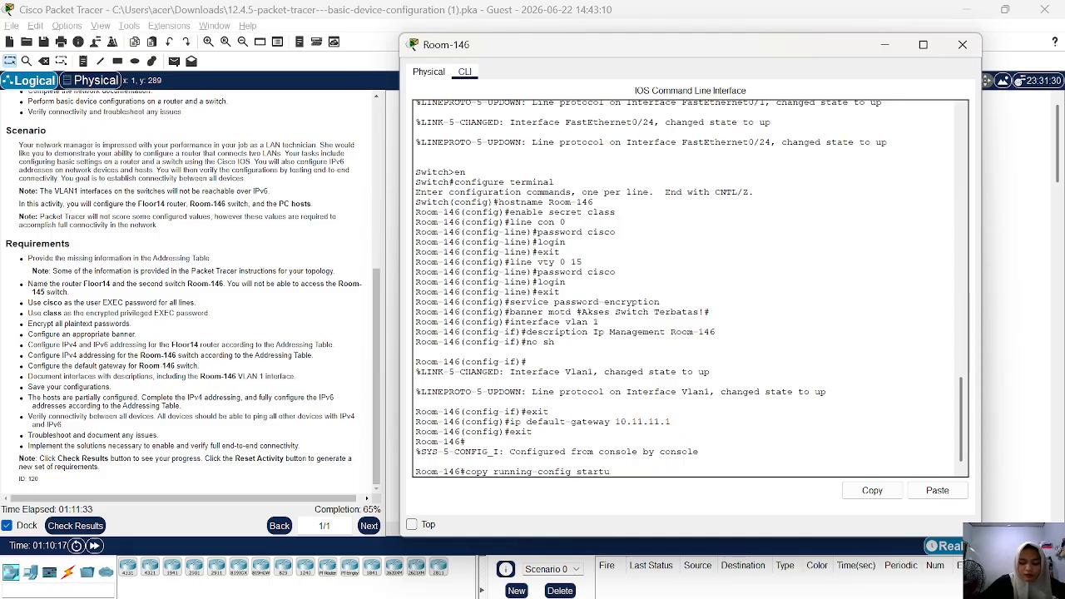
text(p-con)
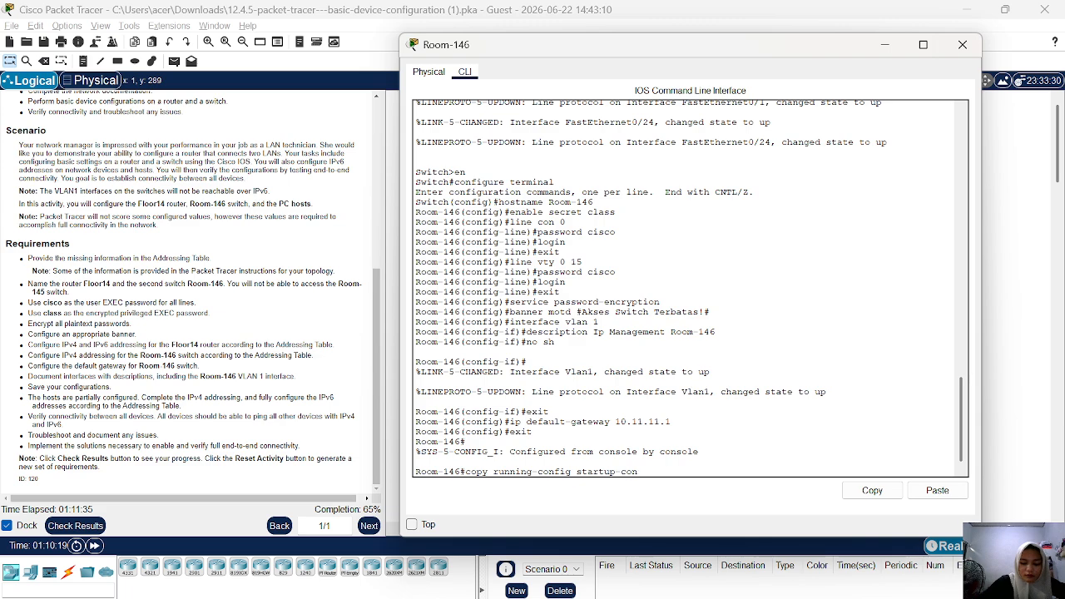
text(fig)
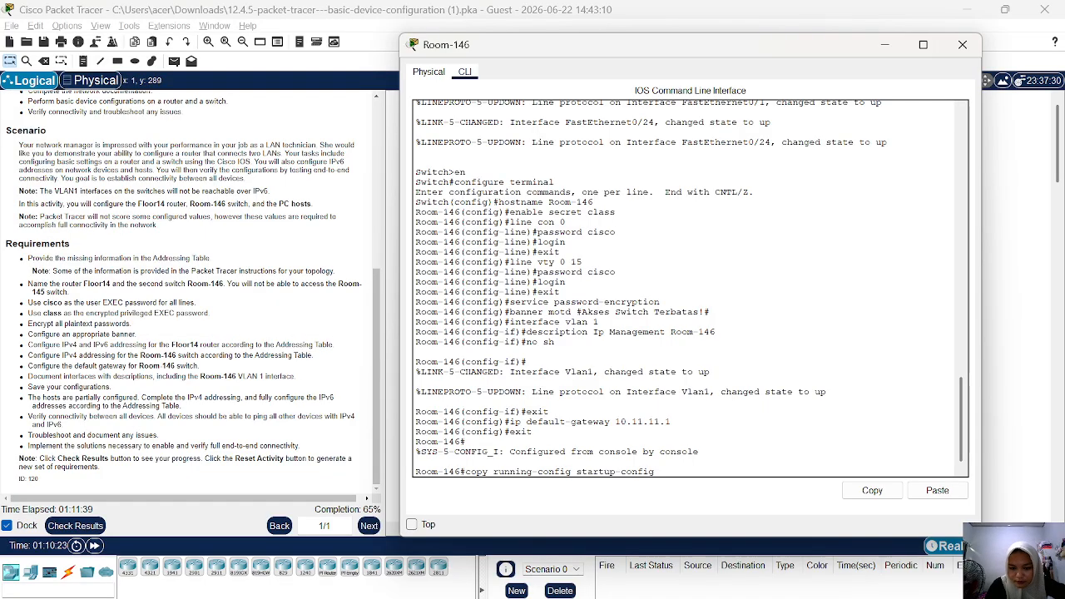
key(Return)
key(Return)
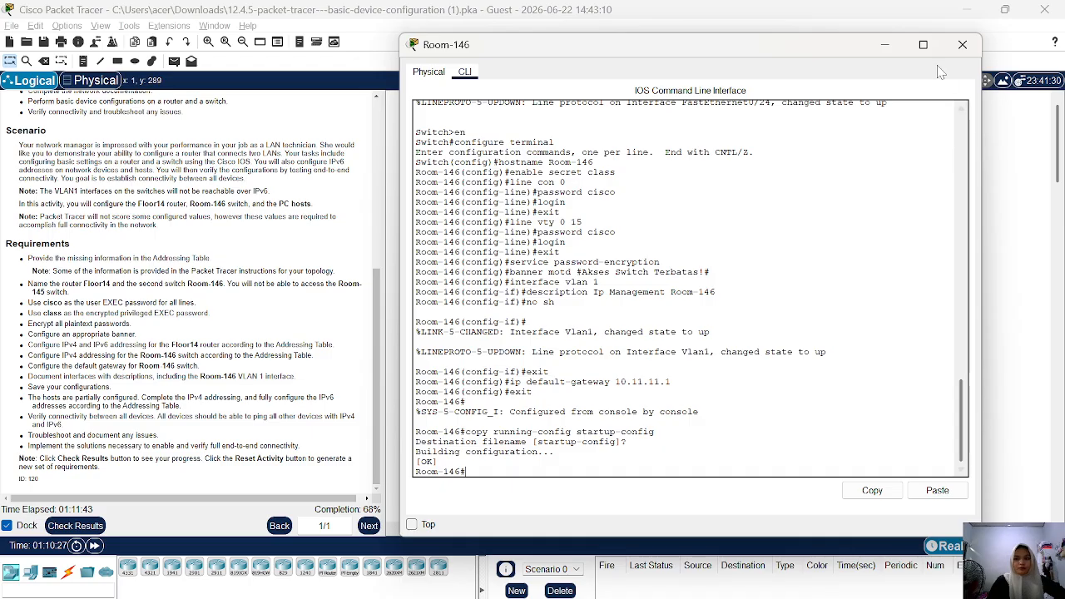
click(889, 47)
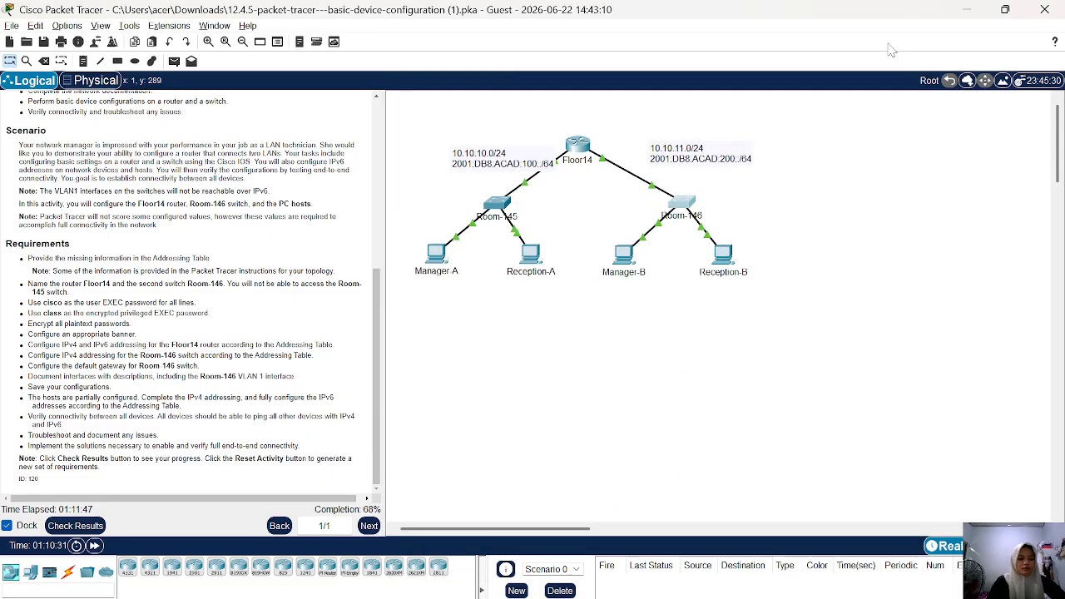
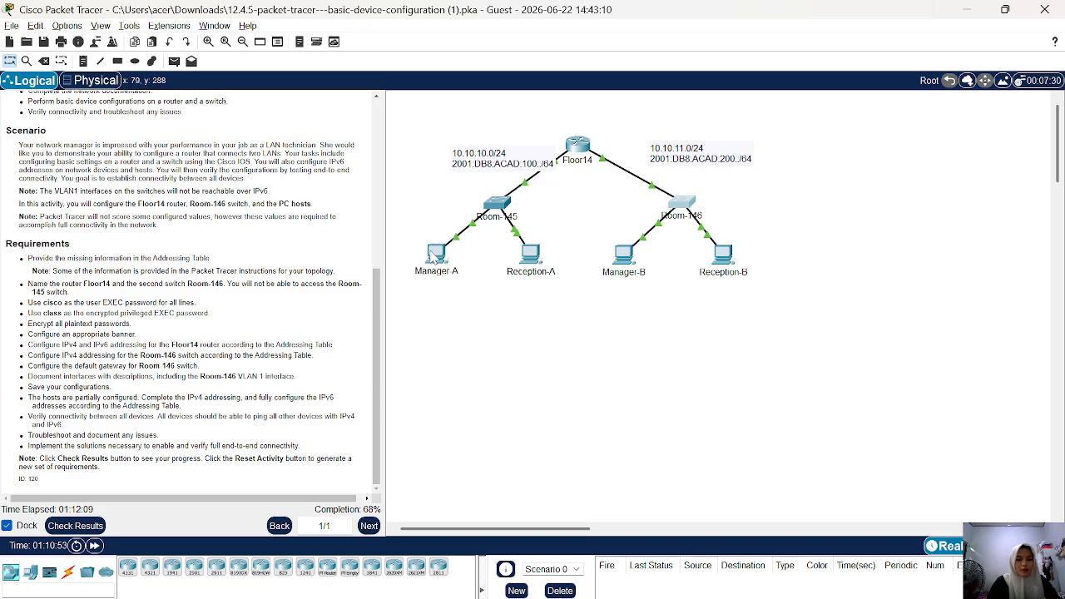
Open Manager-A's IP configuration and set its IPv4 default gateway to 10.10.10.1.
click(437, 253)
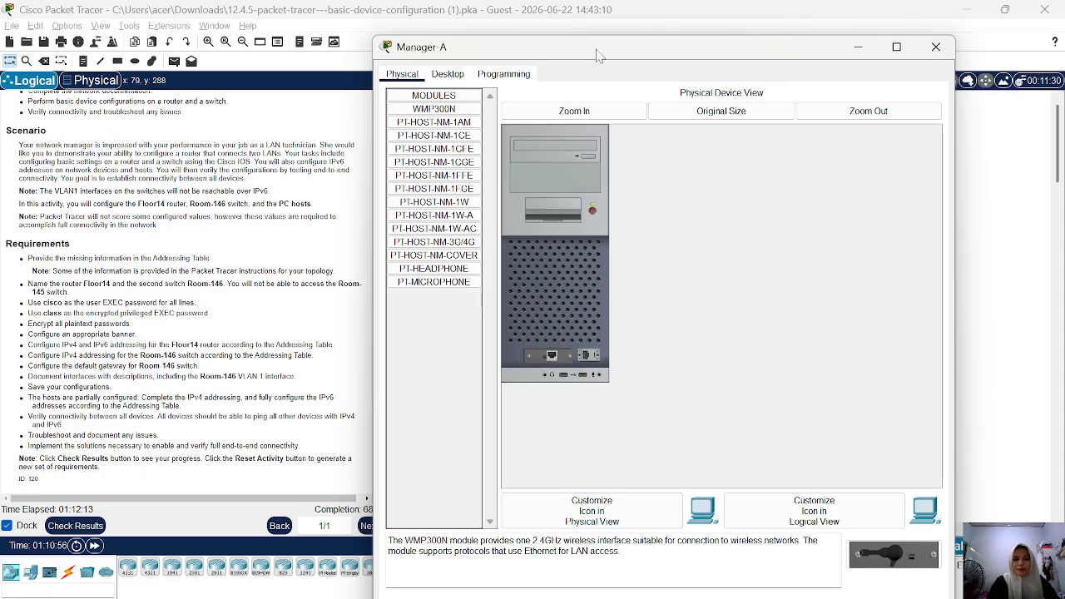
drag(602, 48, 647, 51)
click(503, 77)
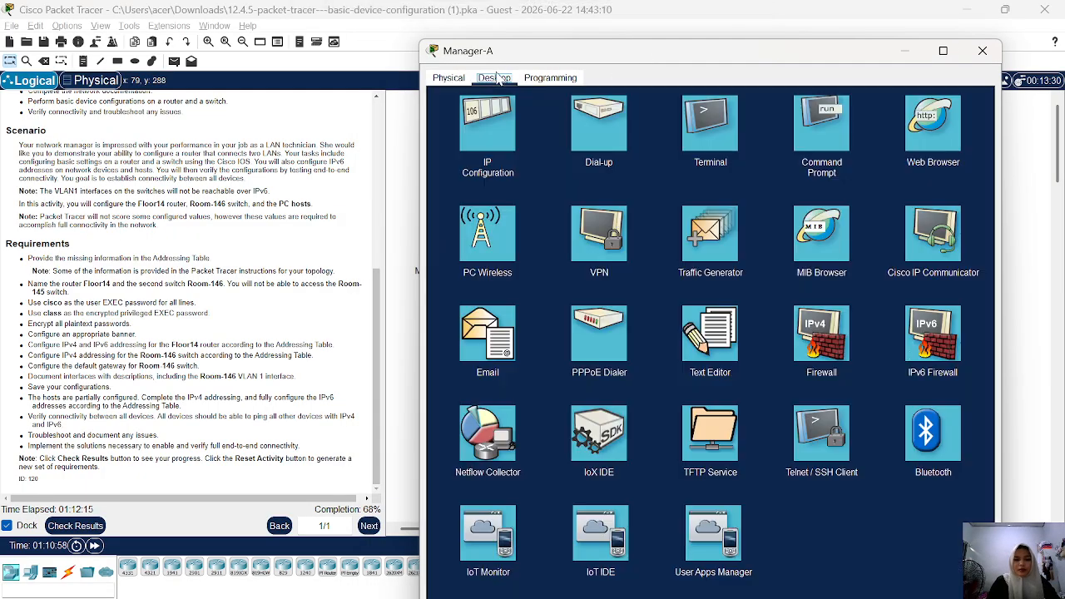
click(486, 140)
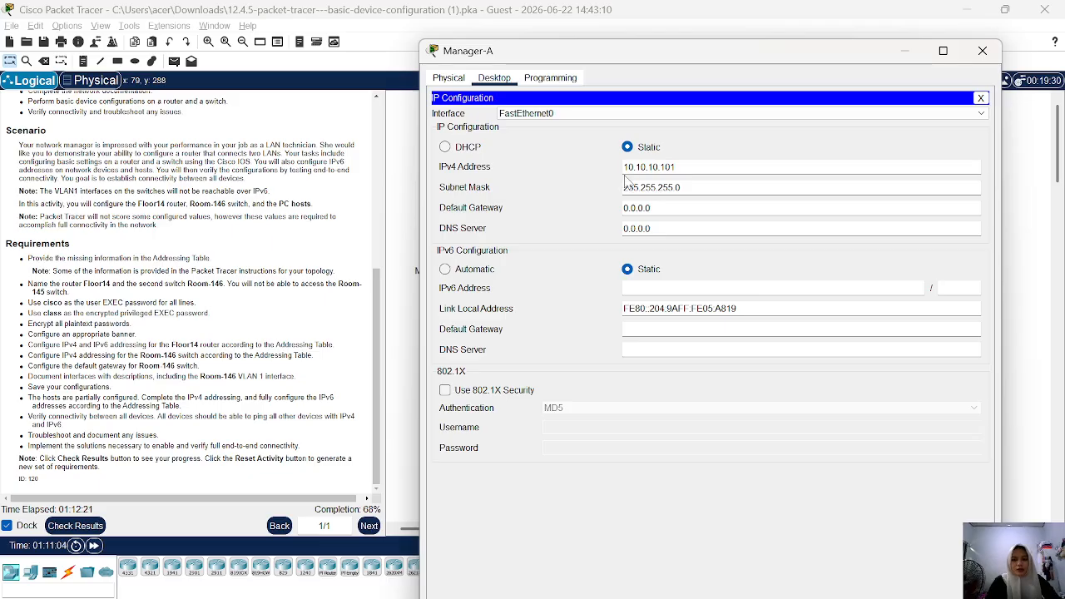
text(.0)
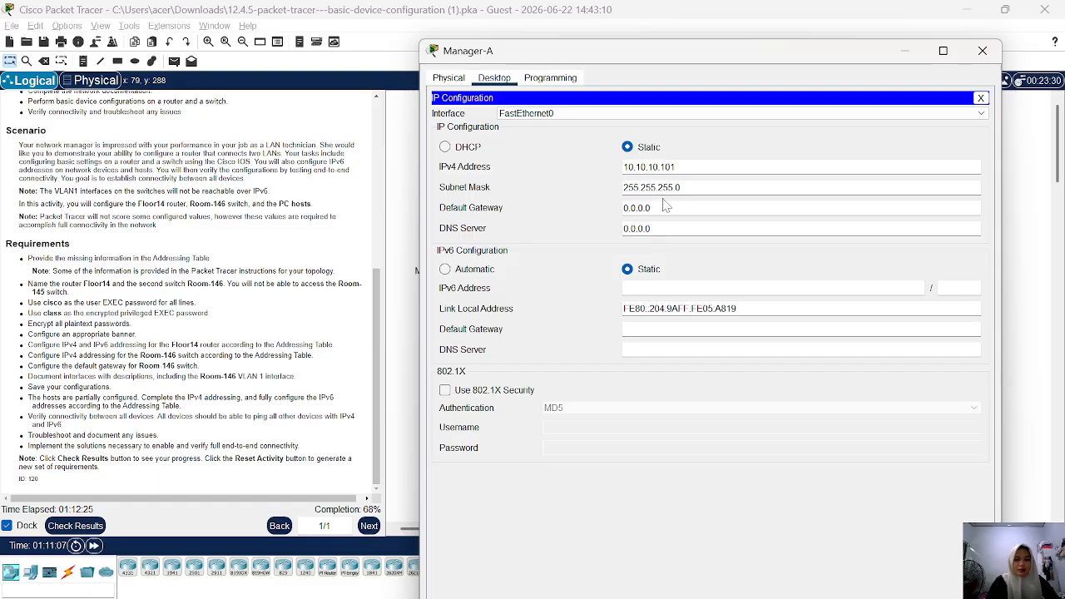
key(ctrl+a)
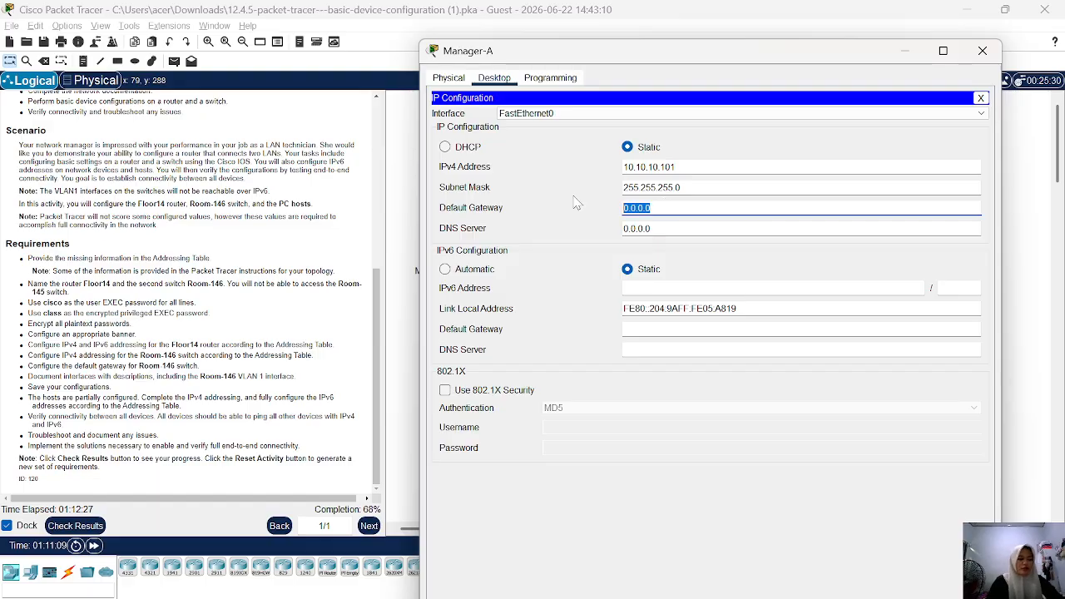
text(1)
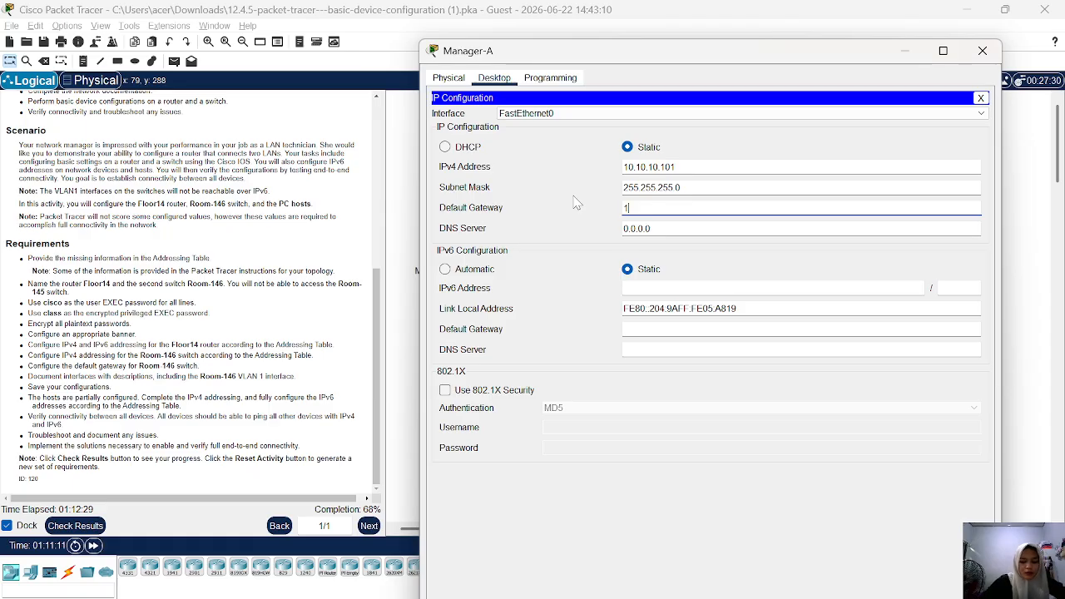
text(0.10.10)
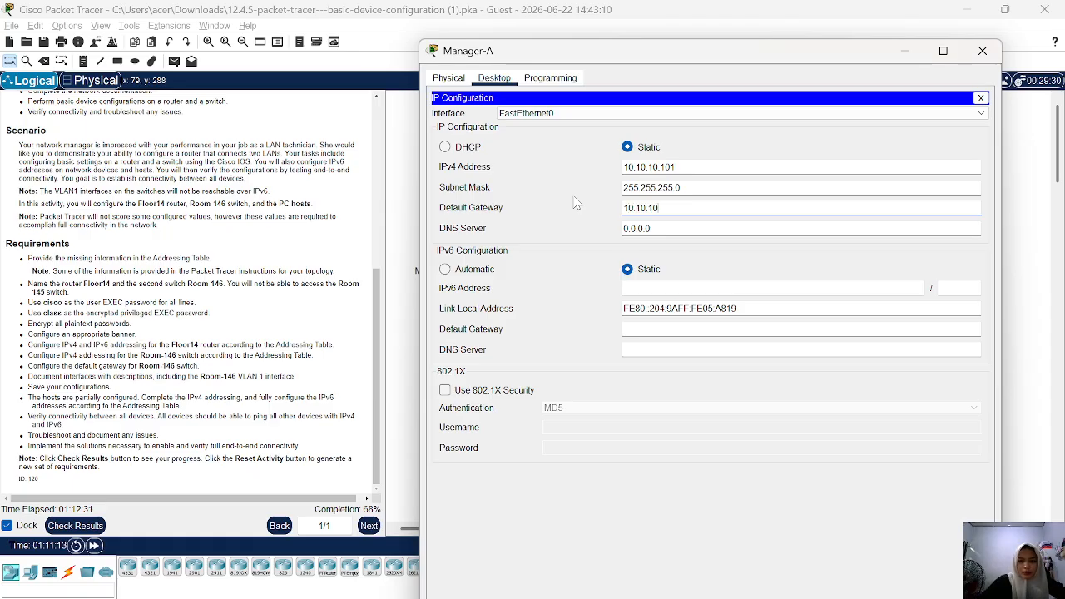
text(1)
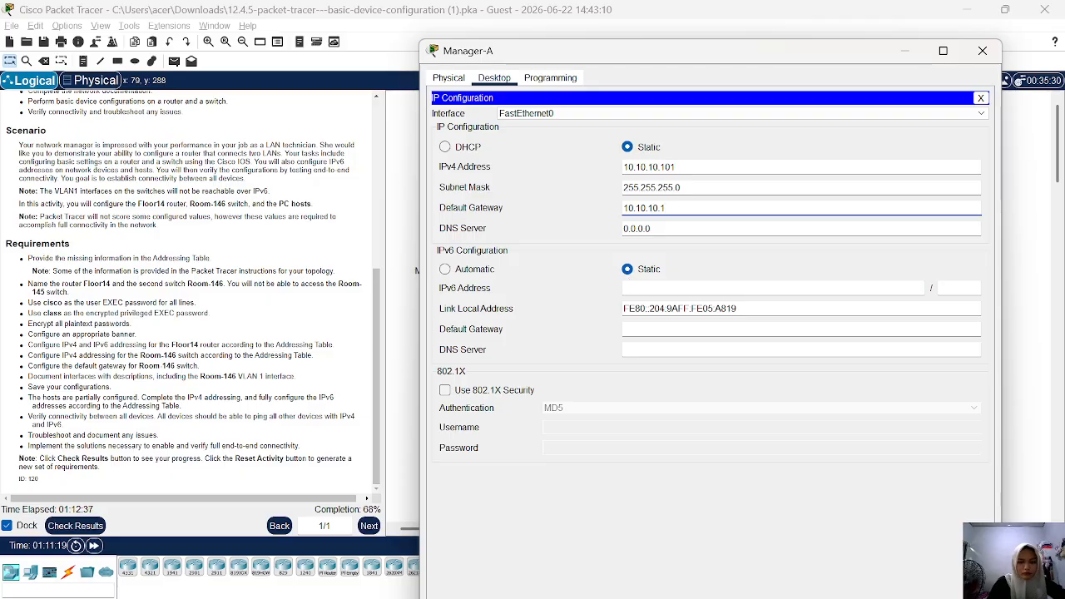
Copy Manager-A's IPv6 address from the Addressing Table and set it to 2001:DB8:ACAD:100::50 with prefix length 64.
click(657, 288)
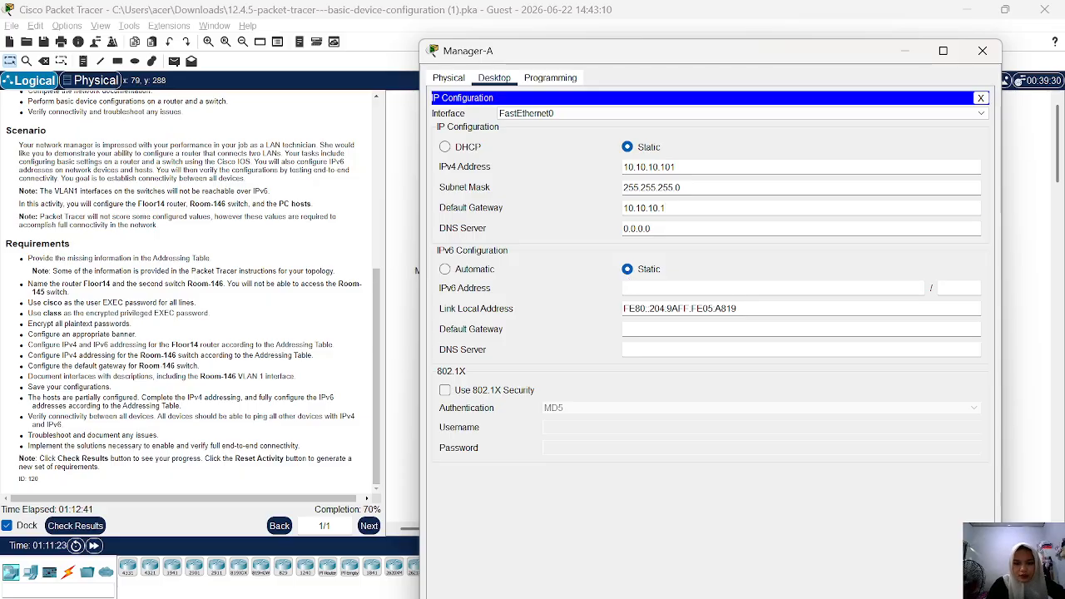
scroll(230, 249, up, 8)
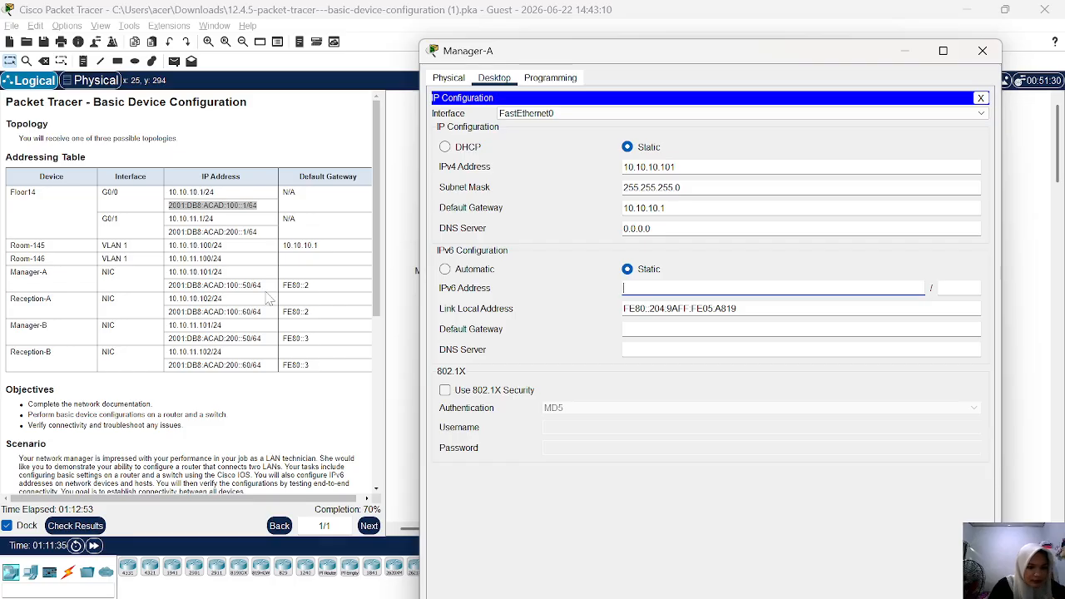
drag(260, 284, 171, 285)
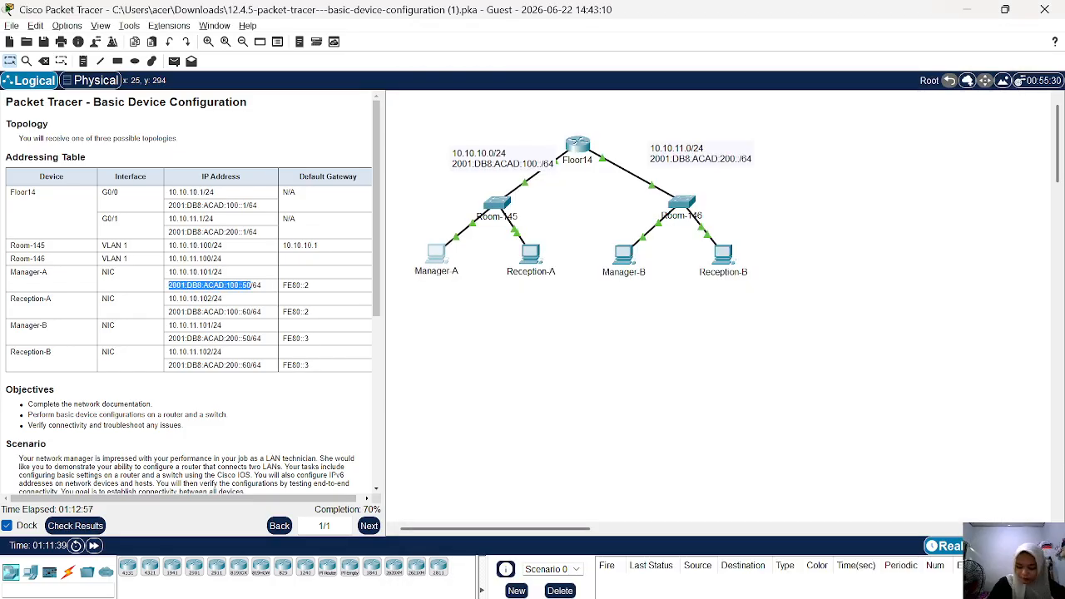
right_click(171, 285)
click(191, 297)
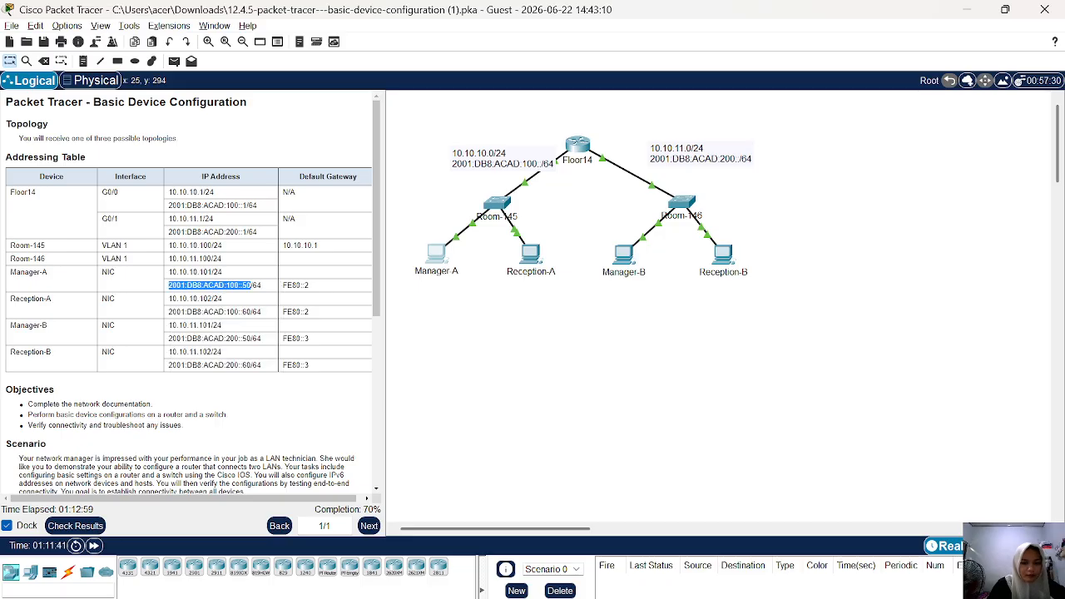
click(429, 261)
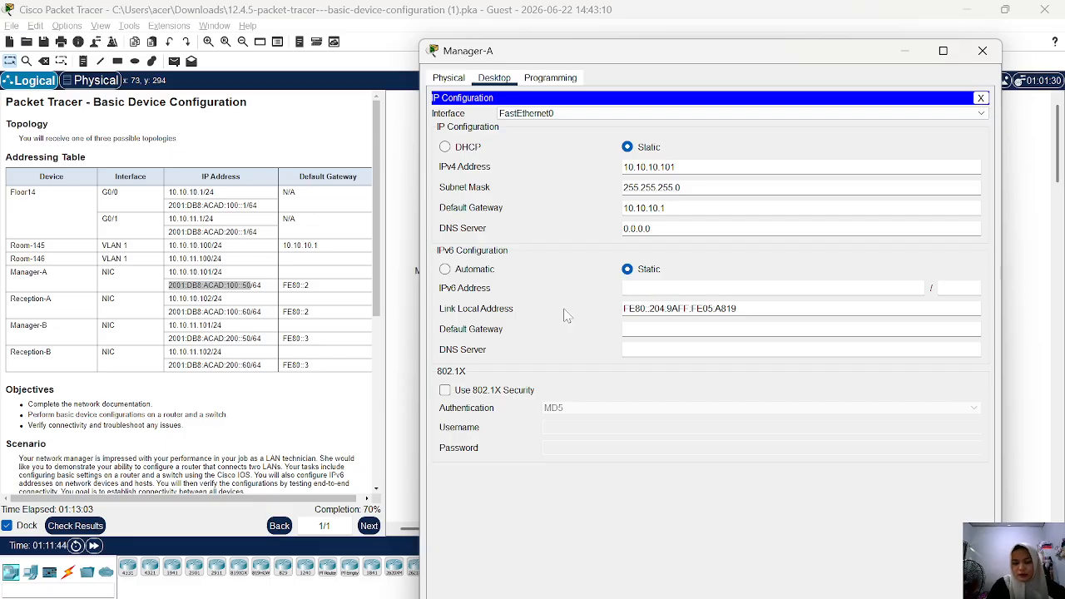
right_click(670, 290)
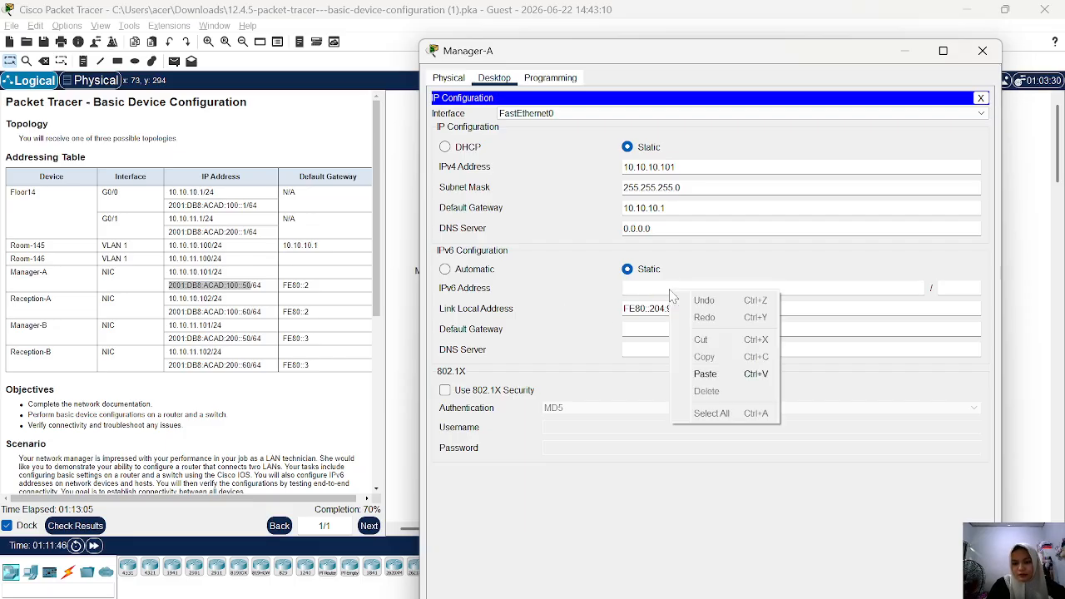
click(710, 374)
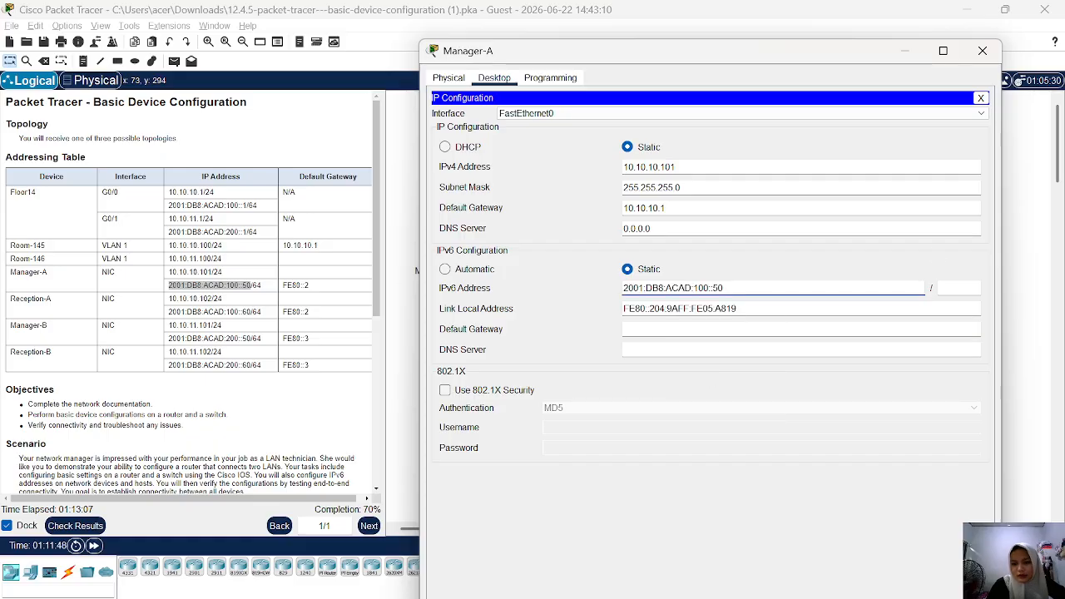
click(957, 288)
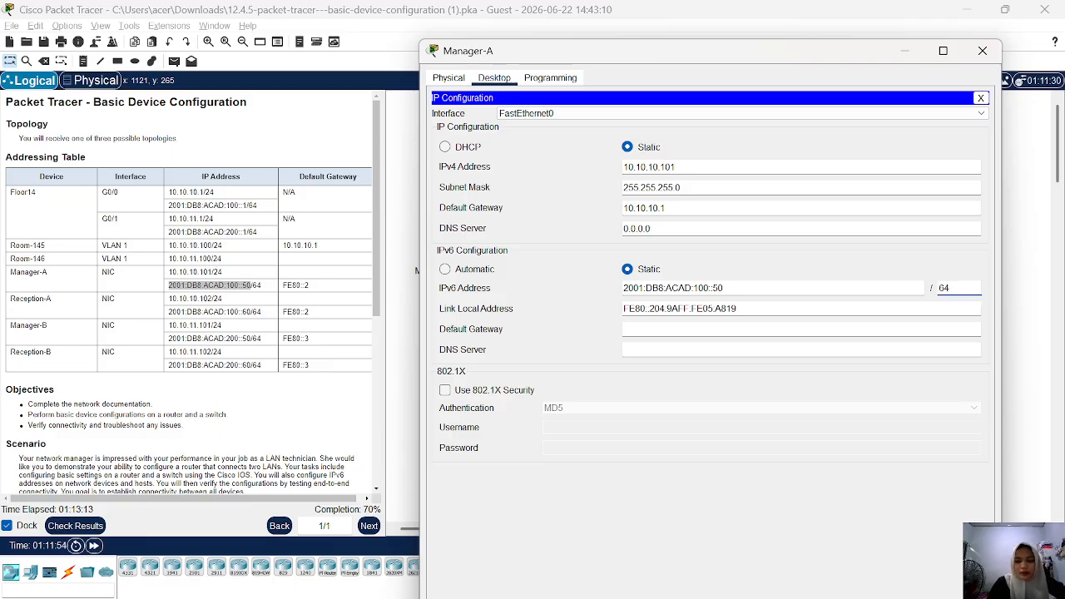
Set Manager-A's IPv6 default gateway to fe80::1 and minimize its window.
click(666, 330)
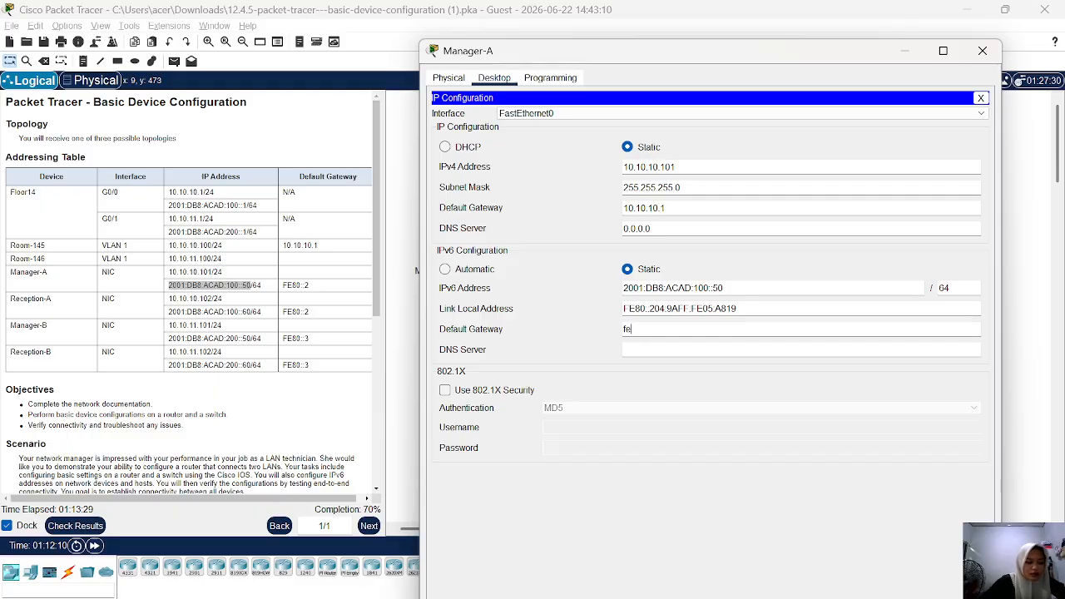
text(0::1)
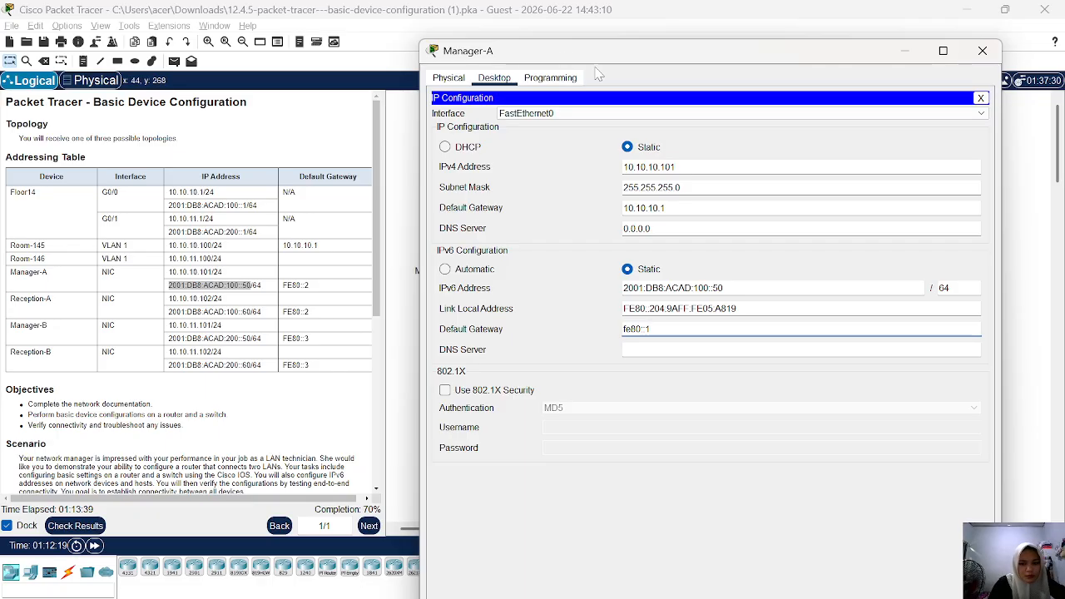
click(904, 55)
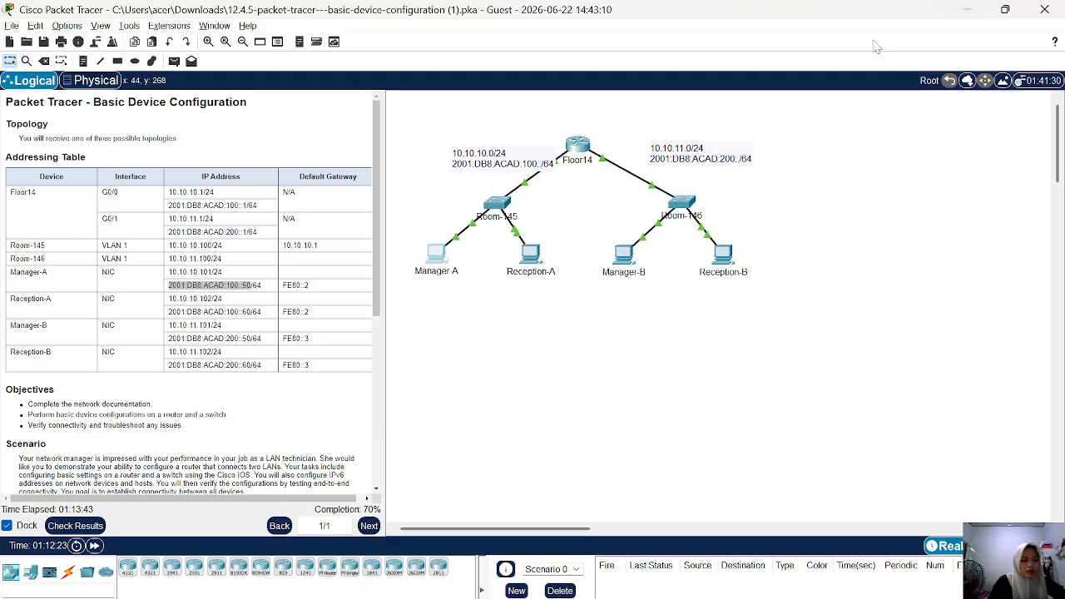
Open Reception-A's IP configuration and set its IPv4 default gateway to 10.10.10.1.
click(533, 254)
click(448, 74)
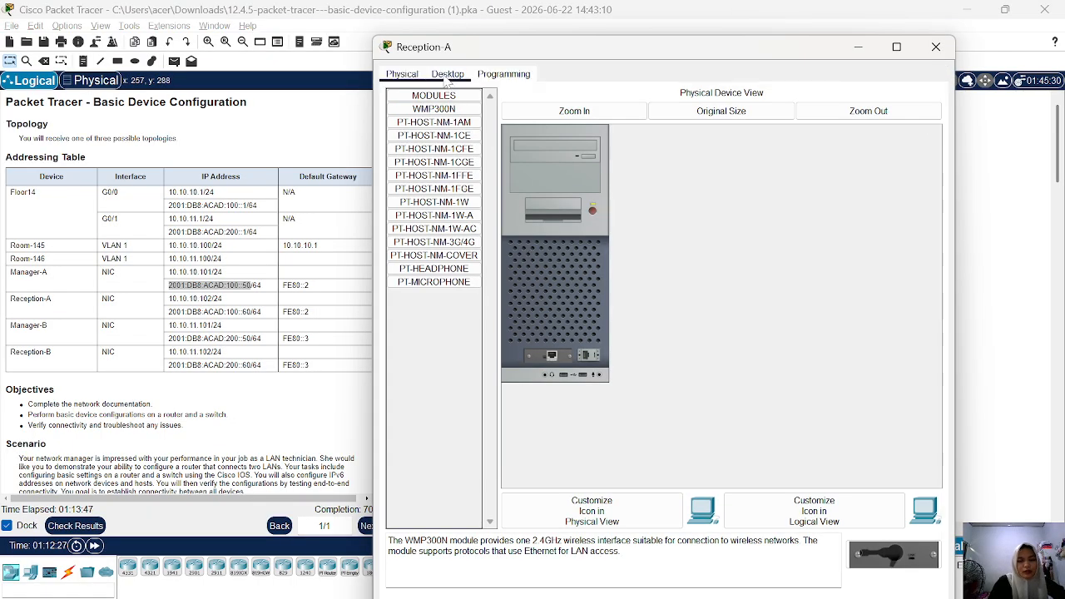
click(435, 125)
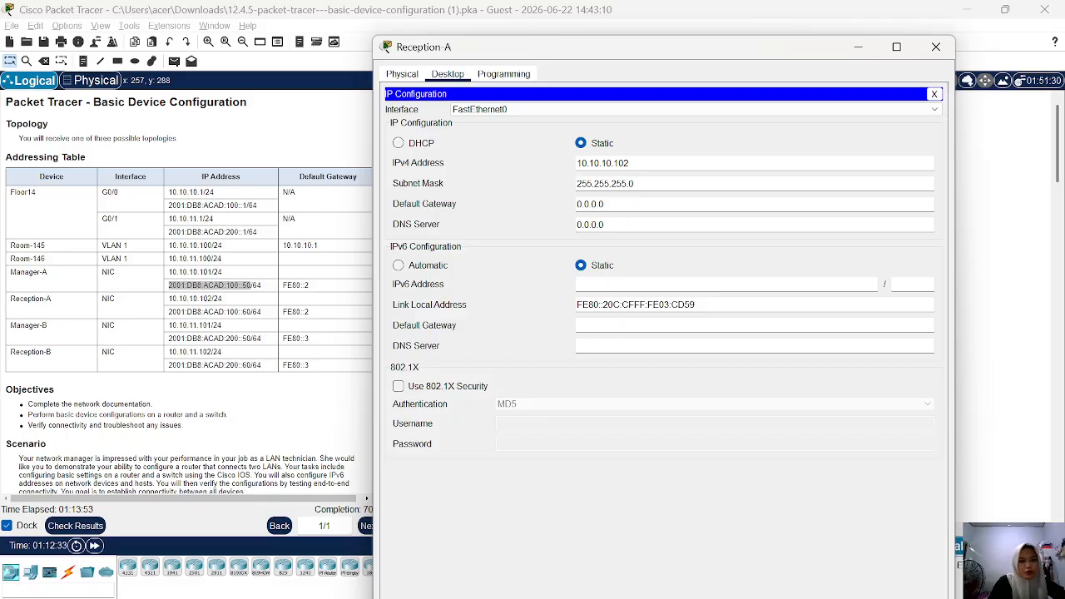
key(ctrl+a)
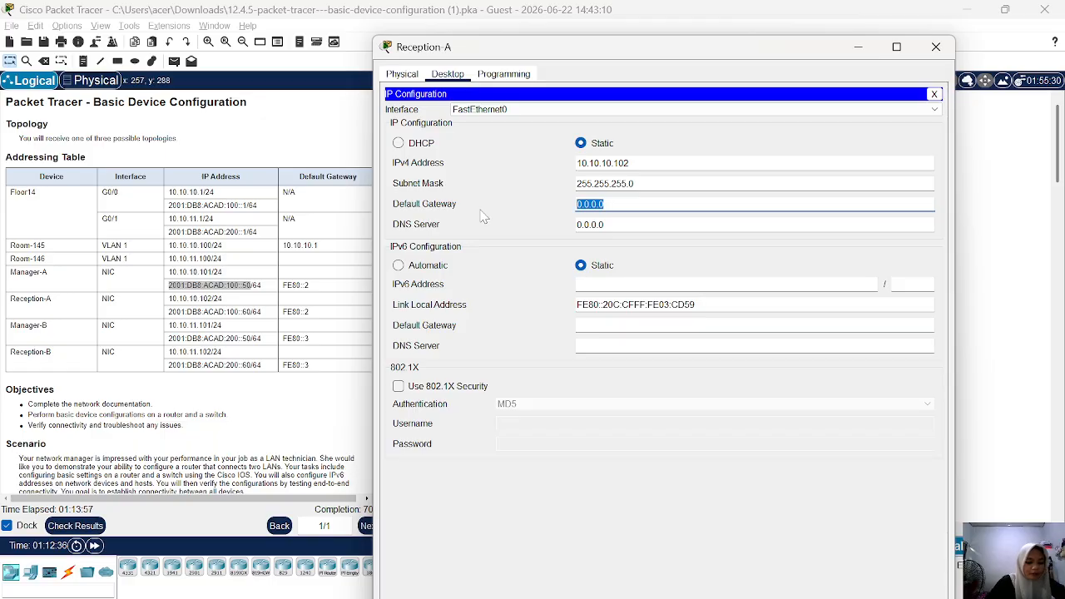
text(10.10)
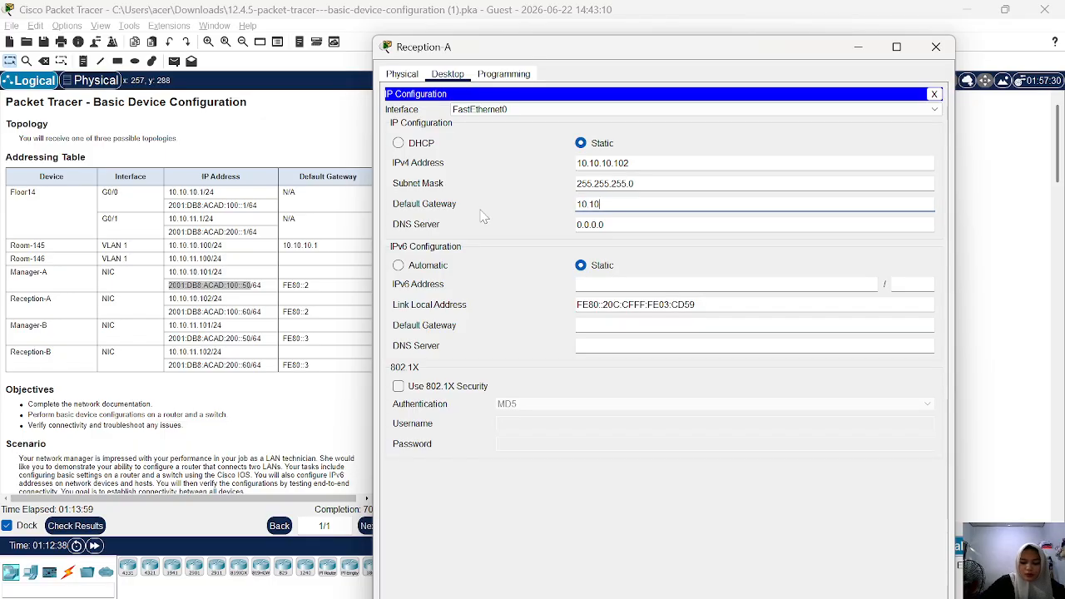
text(.10.1)
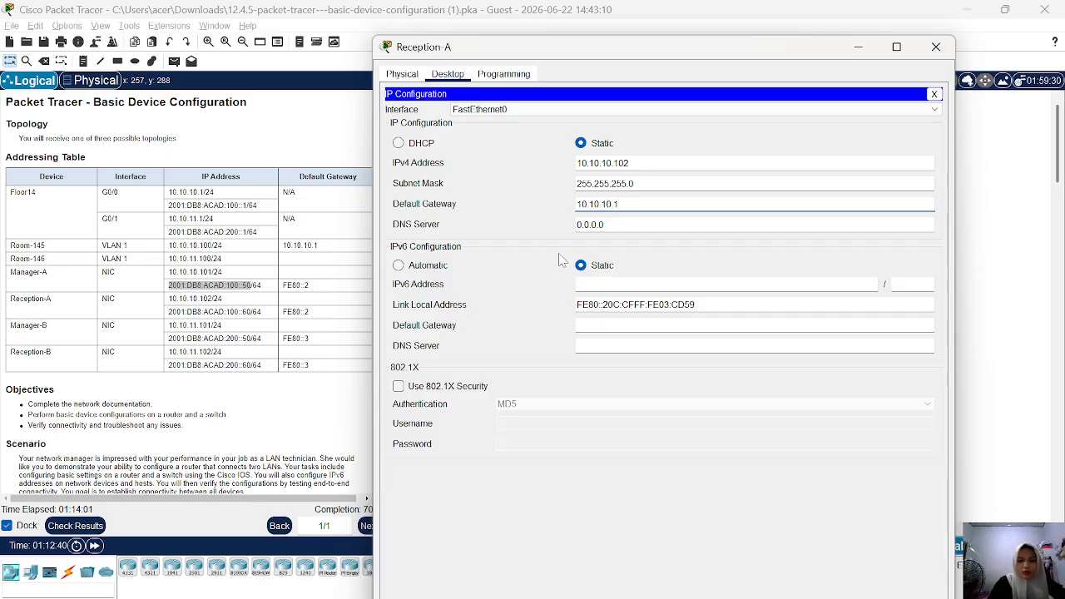
Copy Reception-A's IPv6 address from the Addressing Table and set it to 2001:DB8:ACAD:100::60 with prefix length 64.
click(604, 284)
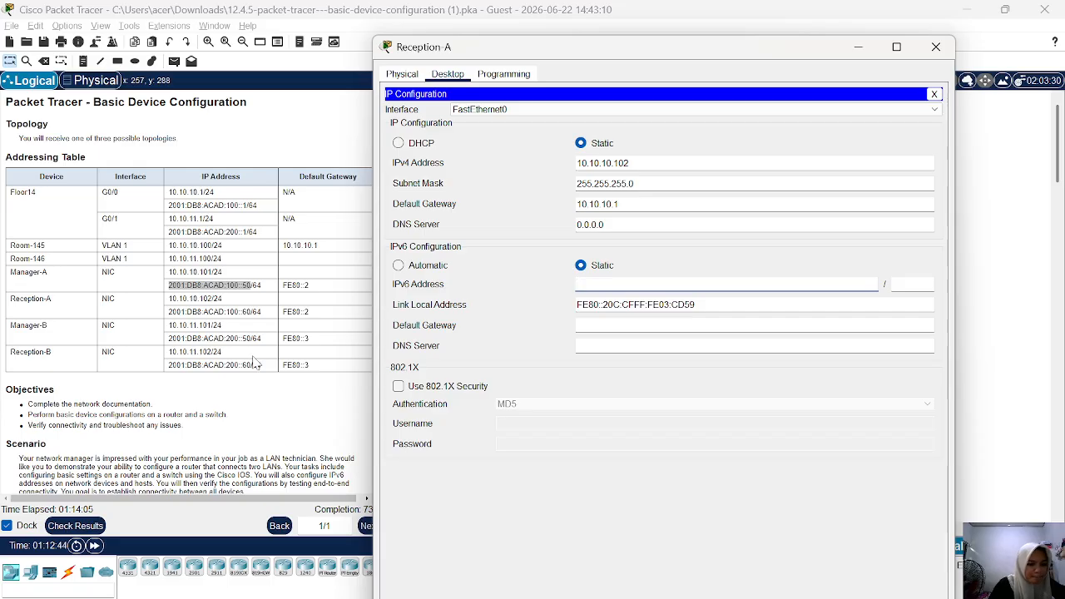
click(251, 312)
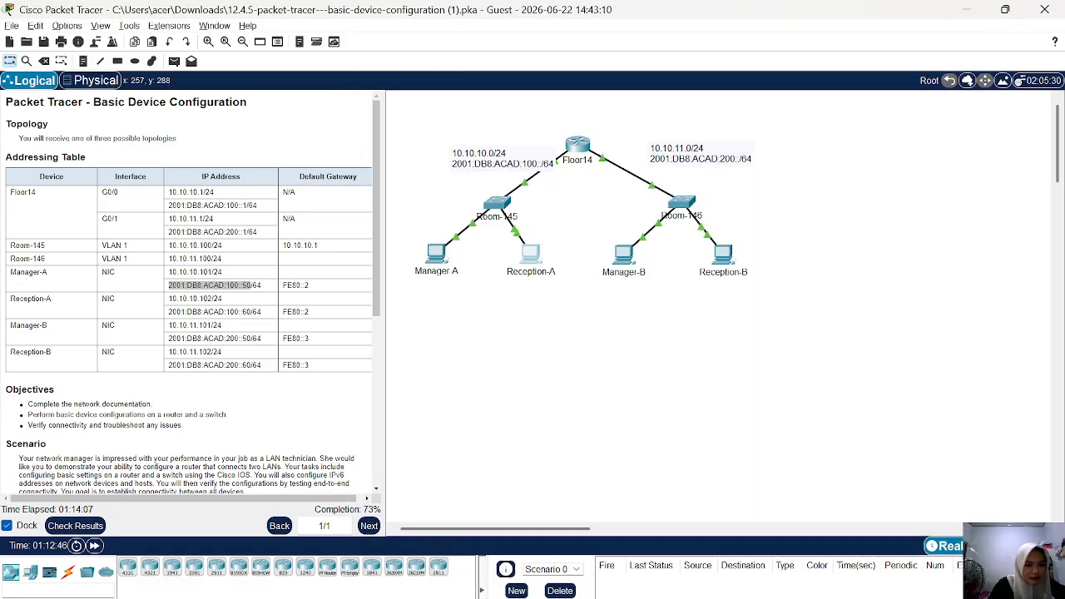
drag(251, 312, 168, 313)
right_click(170, 319)
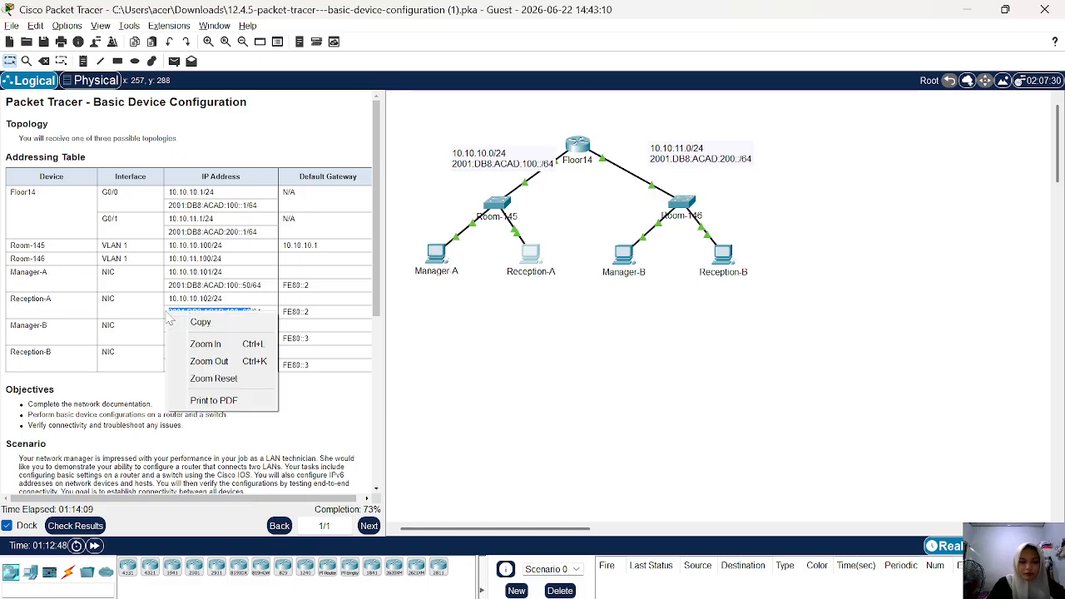
click(185, 321)
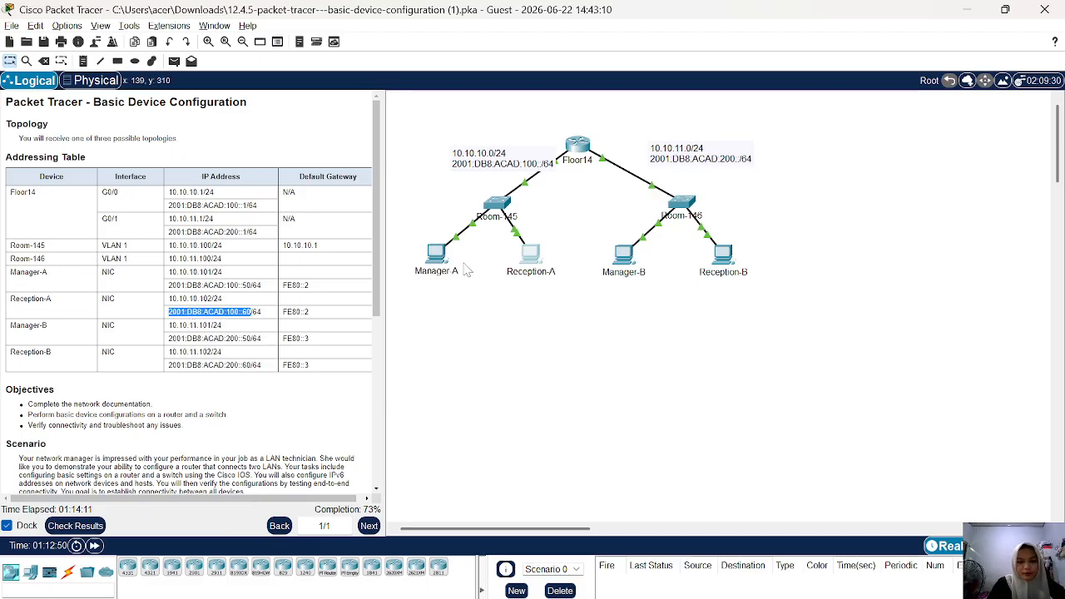
click(524, 258)
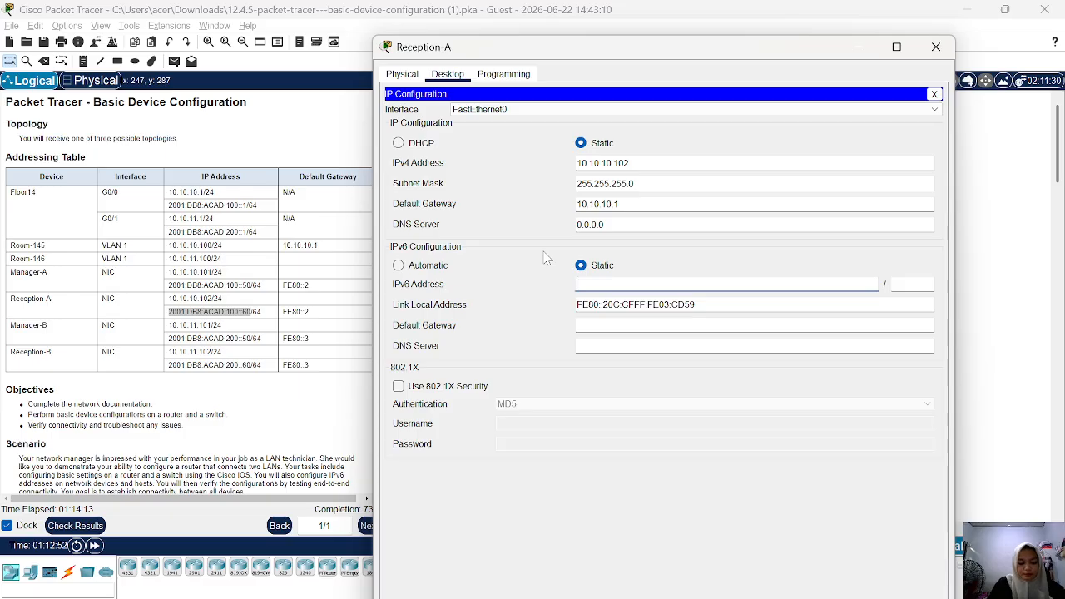
key(ctrl+v)
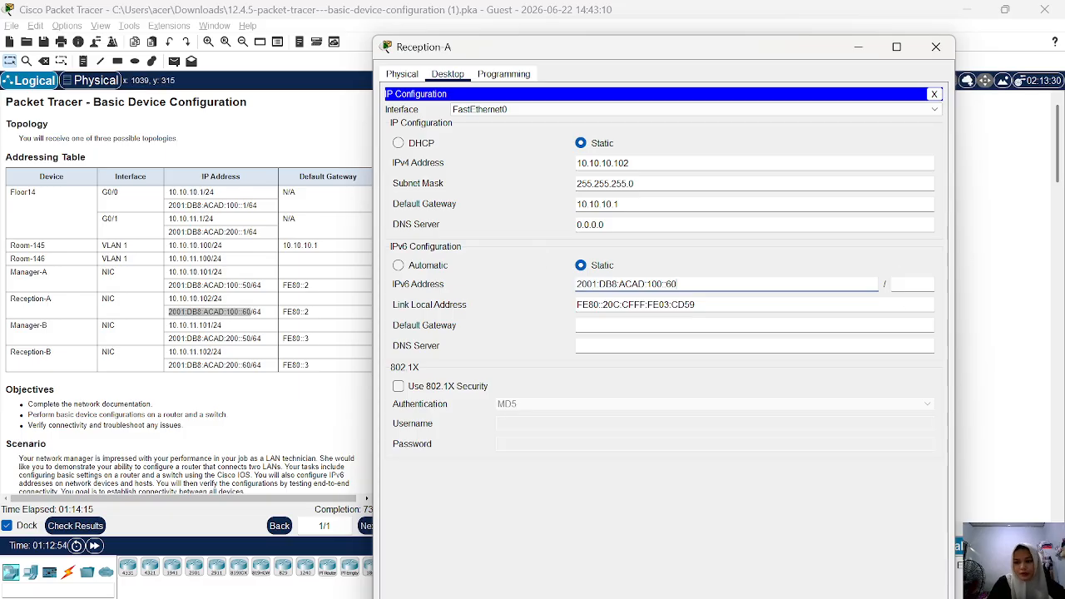
click(912, 285)
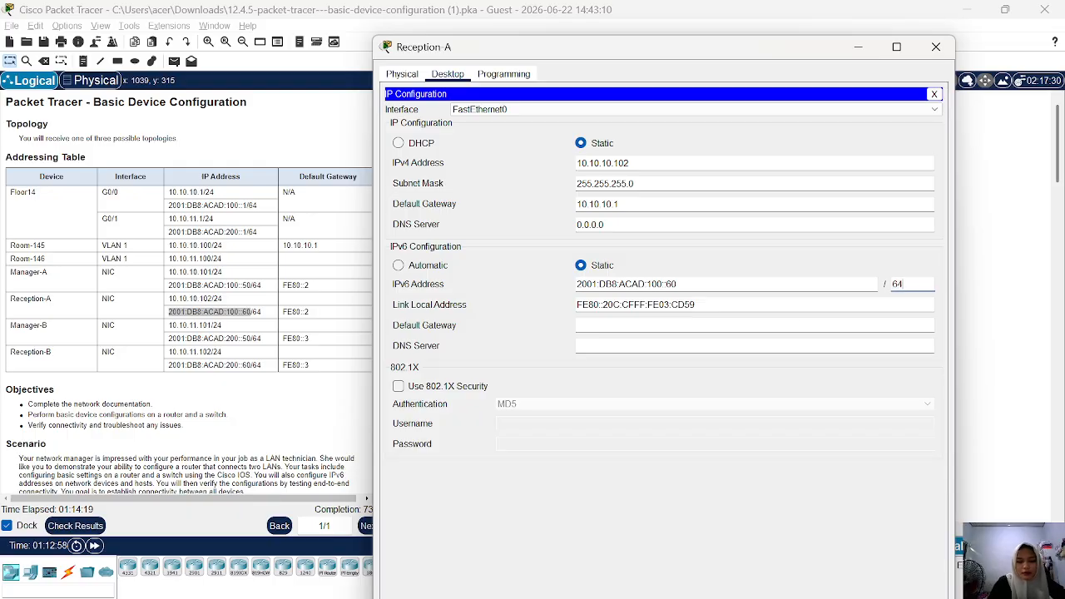
Set Reception-A's IPv6 default gateway to fe80::1.
click(666, 325)
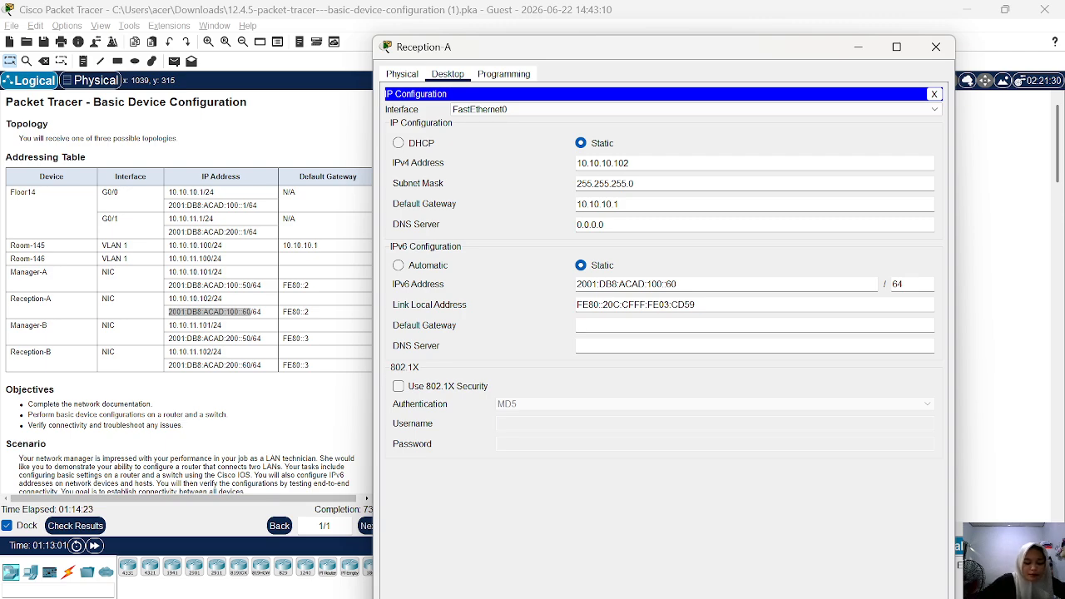
text(fe)
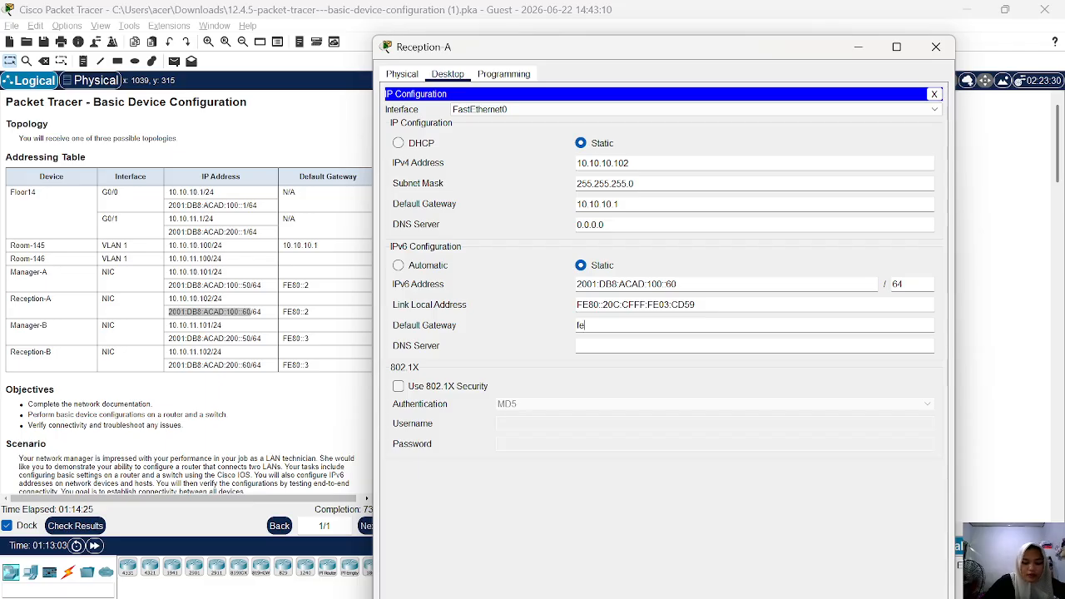
text(80:)
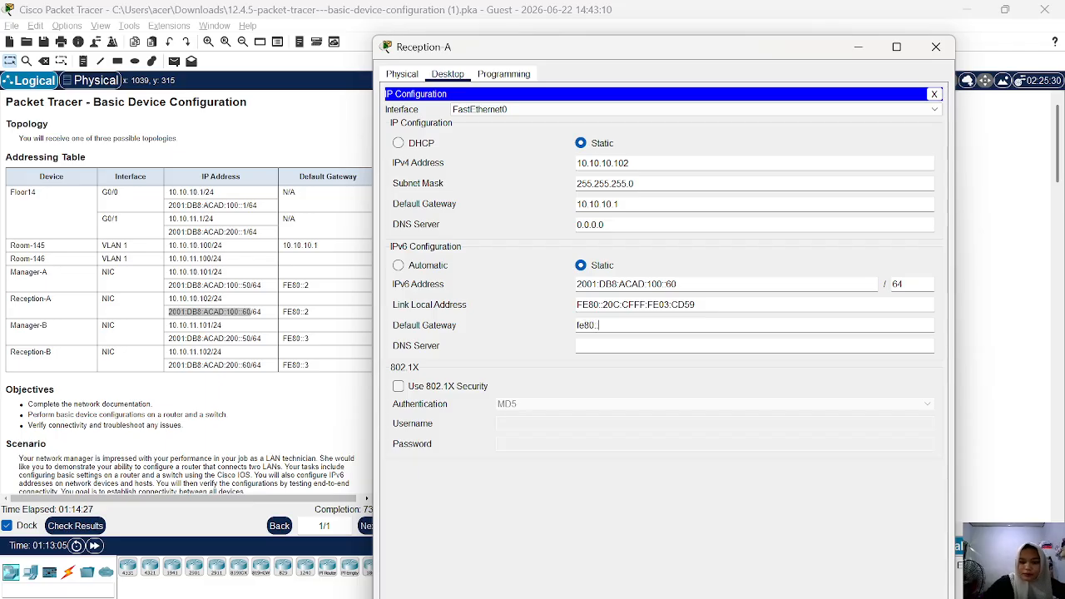
text(:1)
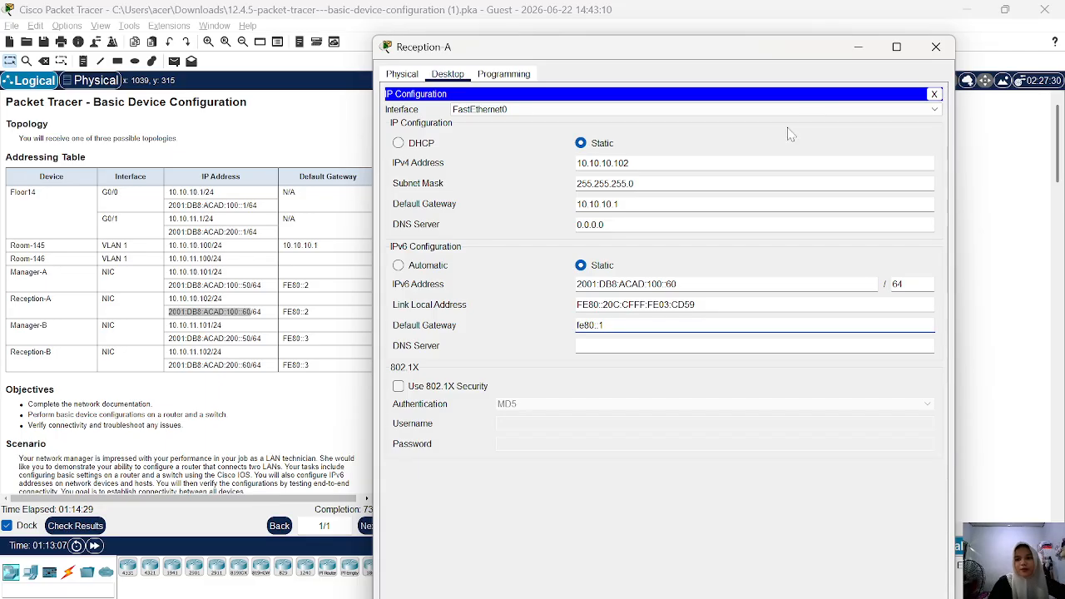
Minimize Reception-A's window, open Manager-B's IP configuration and set its IPv4 address to 10.11.11.101.
click(851, 50)
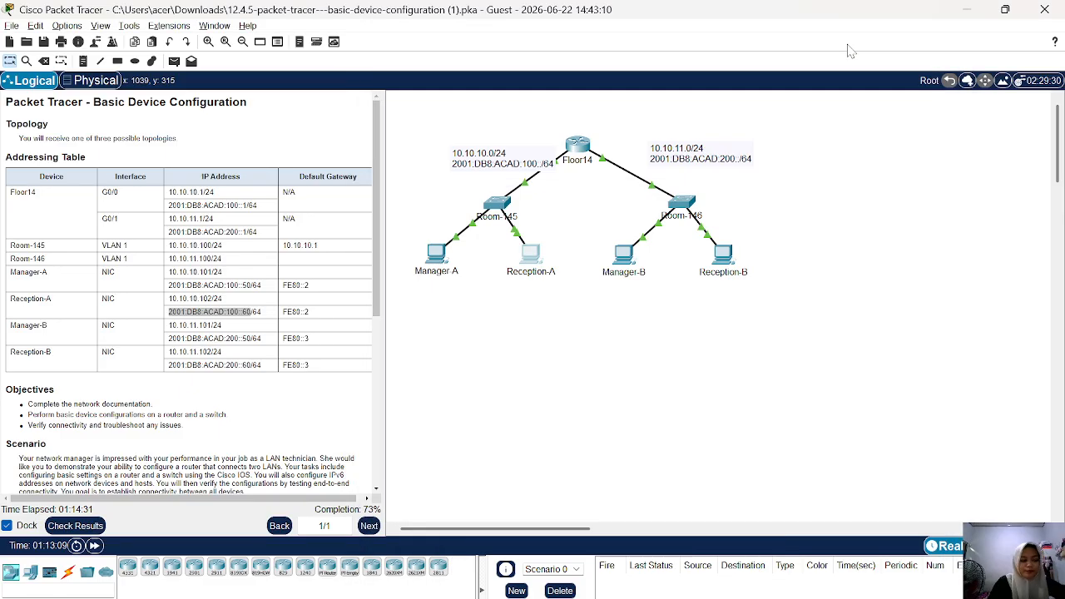
click(625, 260)
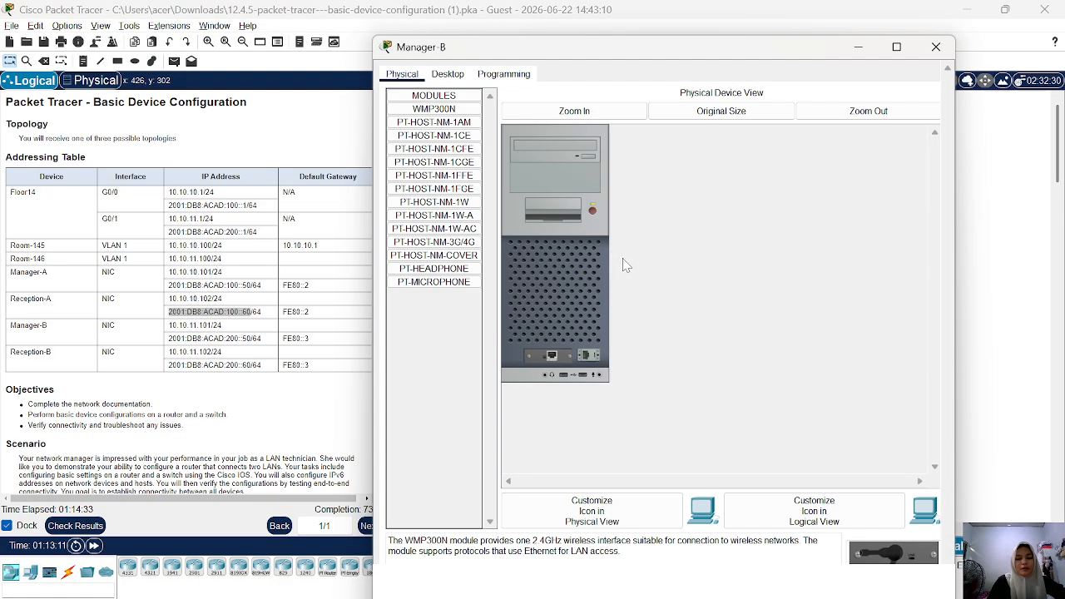
click(449, 75)
click(443, 124)
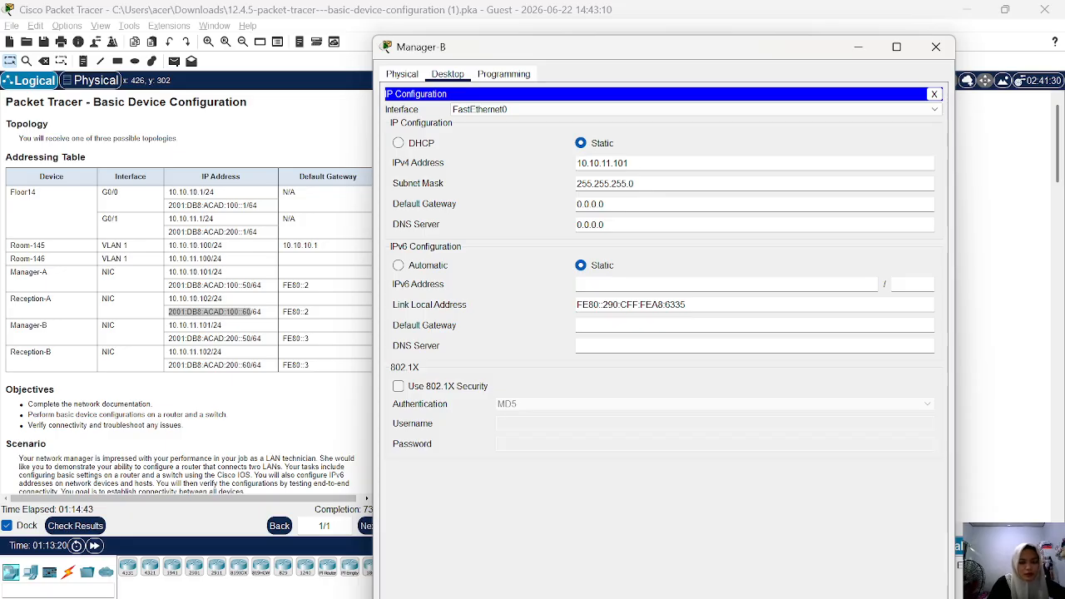
drag(631, 163, 576, 163)
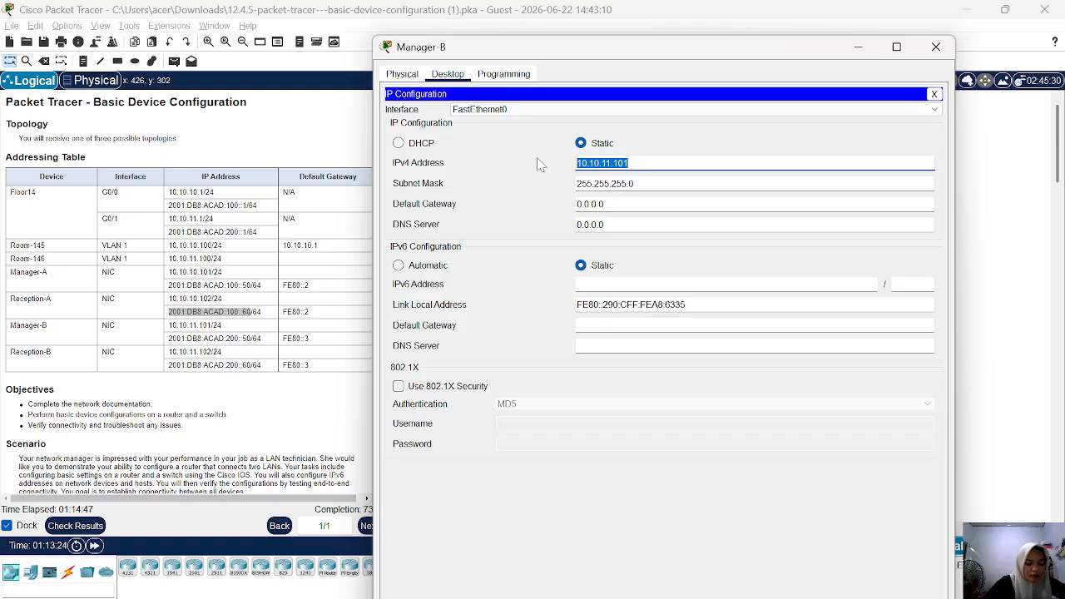
text(10)
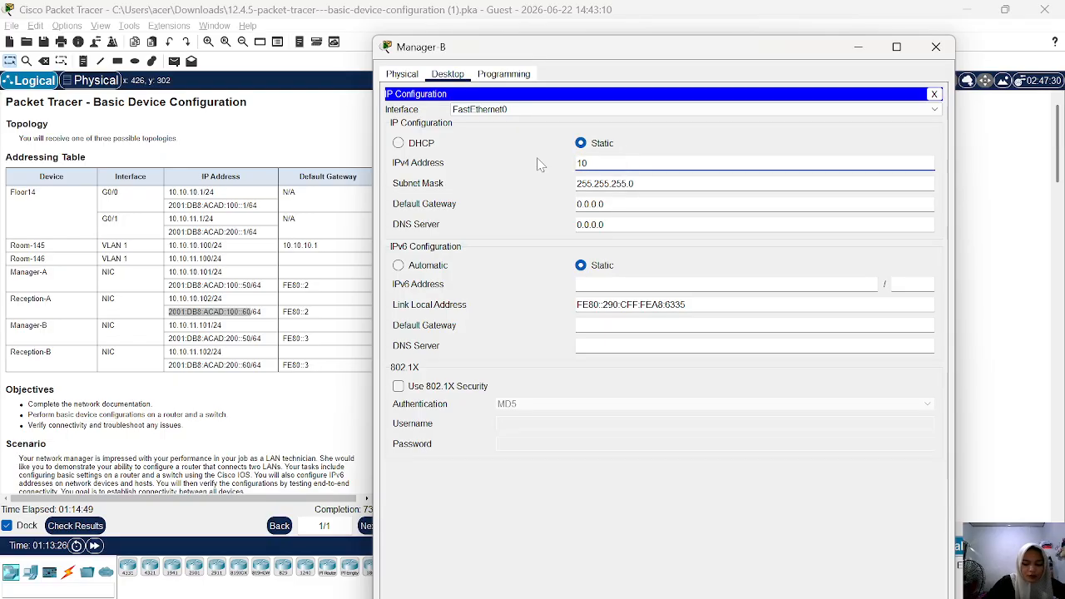
text(.11.11)
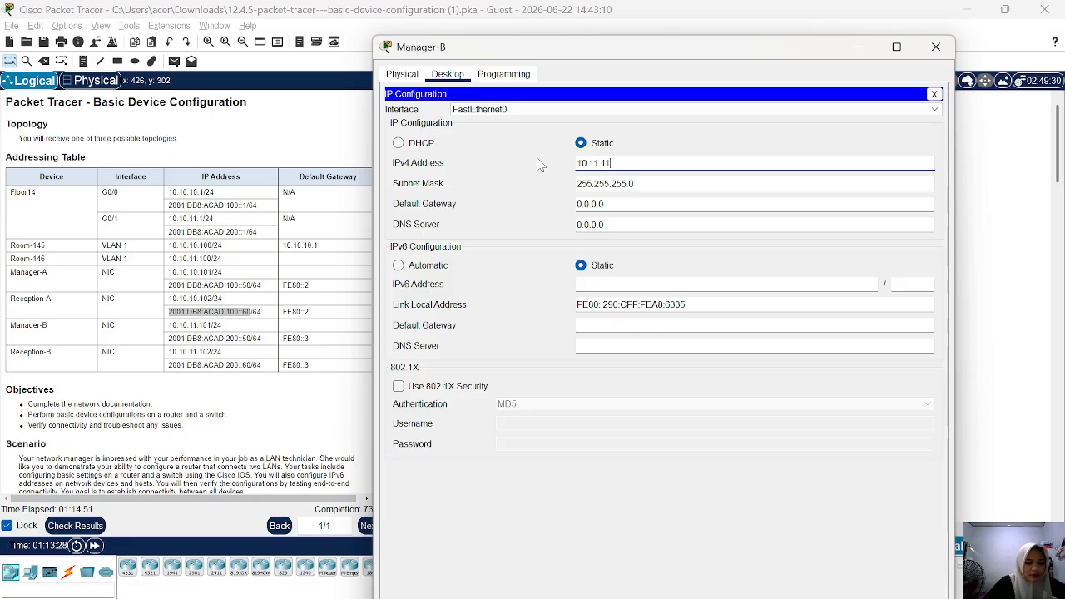
text(.101)
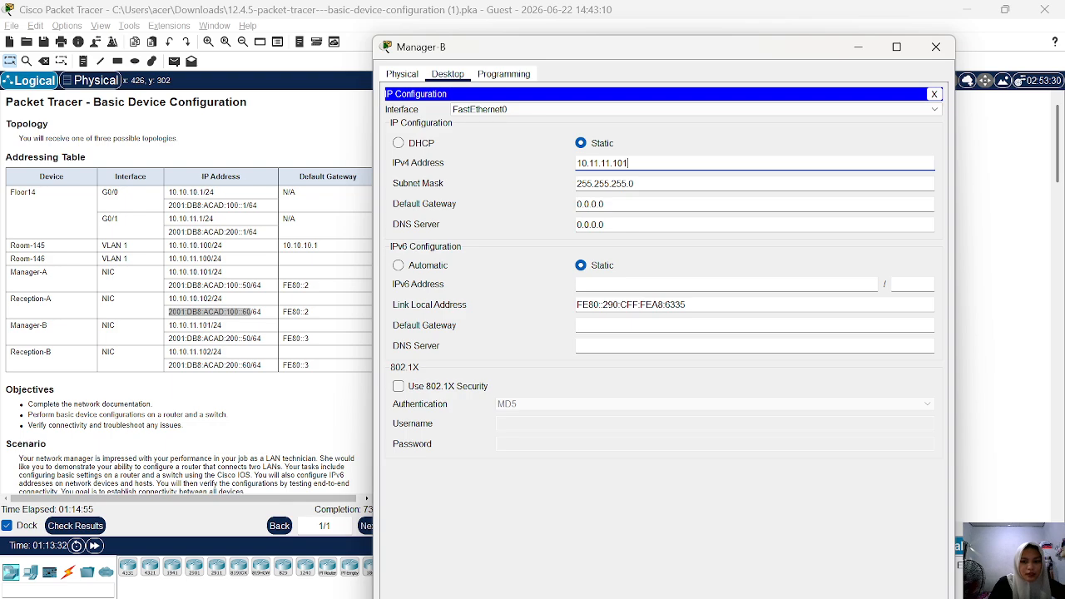
Set Manager-B's IPv4 default gateway to 10.11.11.1.
click(605, 203)
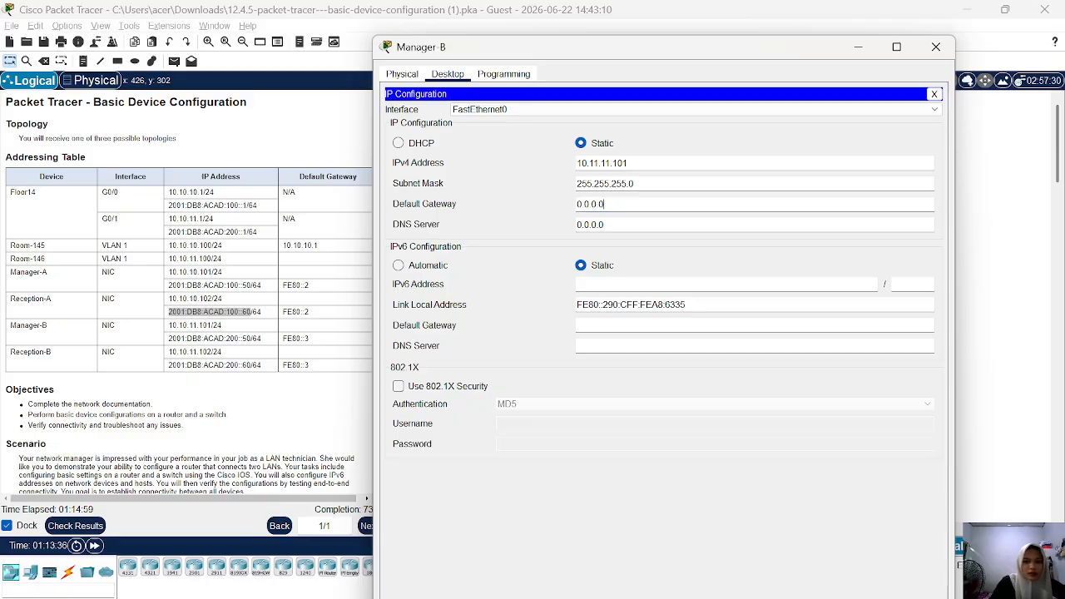
drag(606, 205, 557, 212)
text(10.)
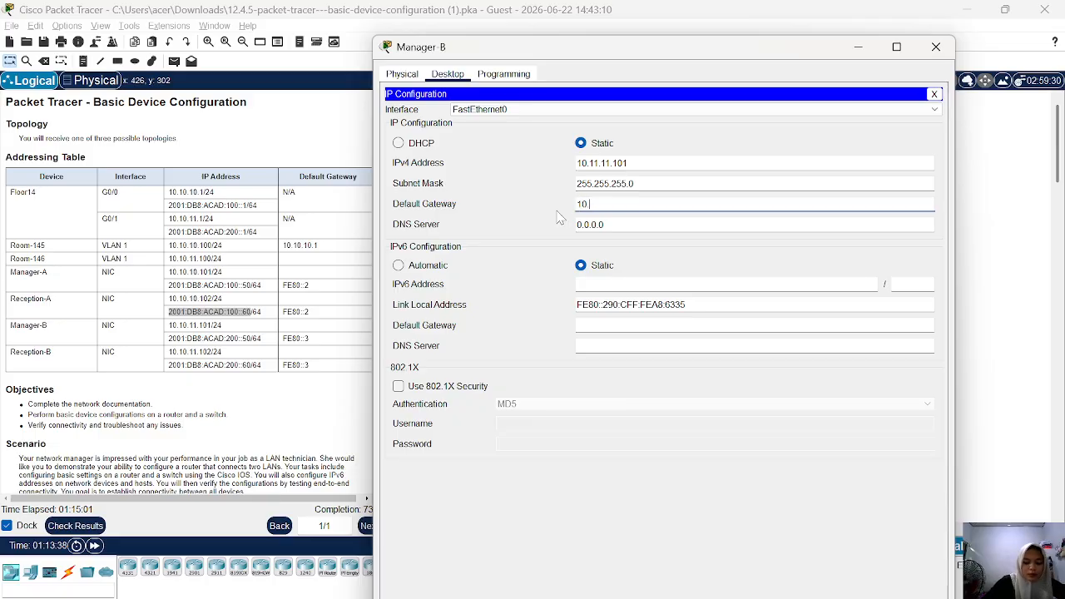
text(11.11.1)
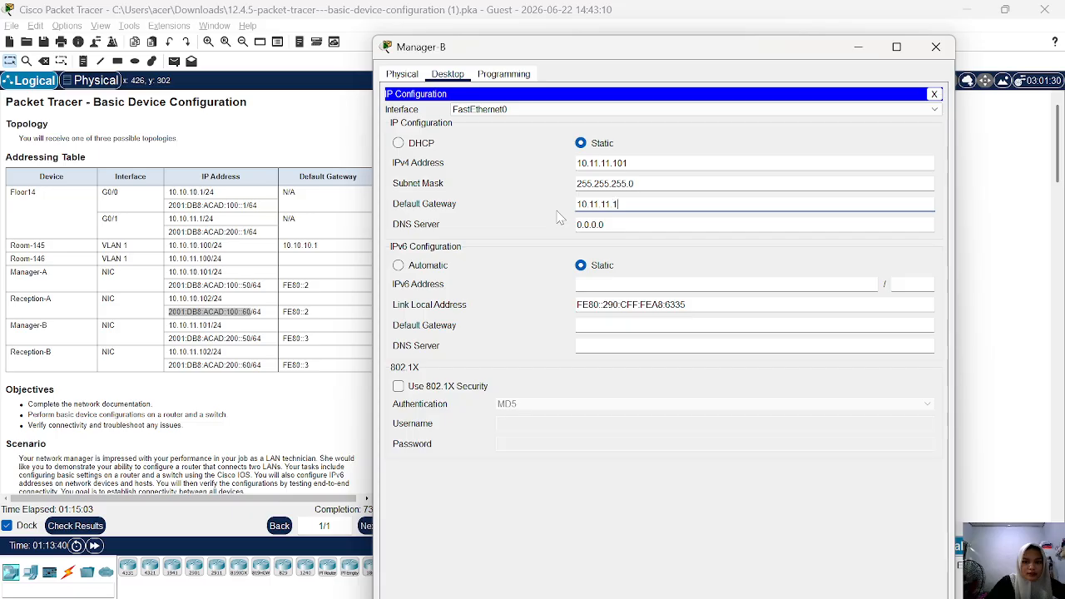
Copy Manager-B's IPv6 address from the Addressing Table and set it to 2001:DB8:ACAD:200::50 with prefix length 64.
click(593, 284)
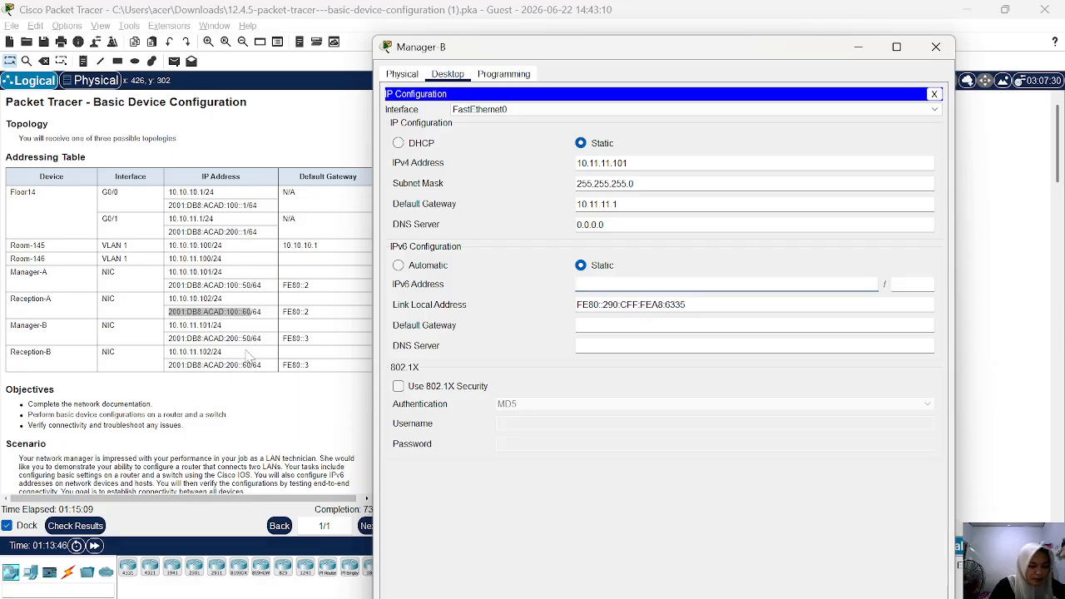
drag(248, 339, 214, 339)
click(214, 339)
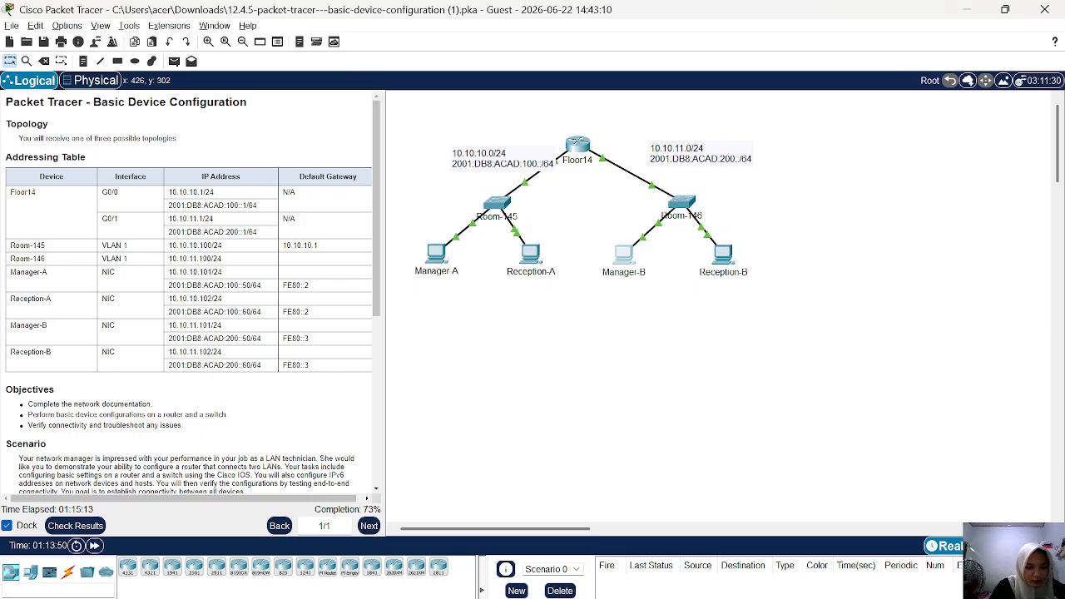
drag(261, 339, 169, 343)
right_click(169, 343)
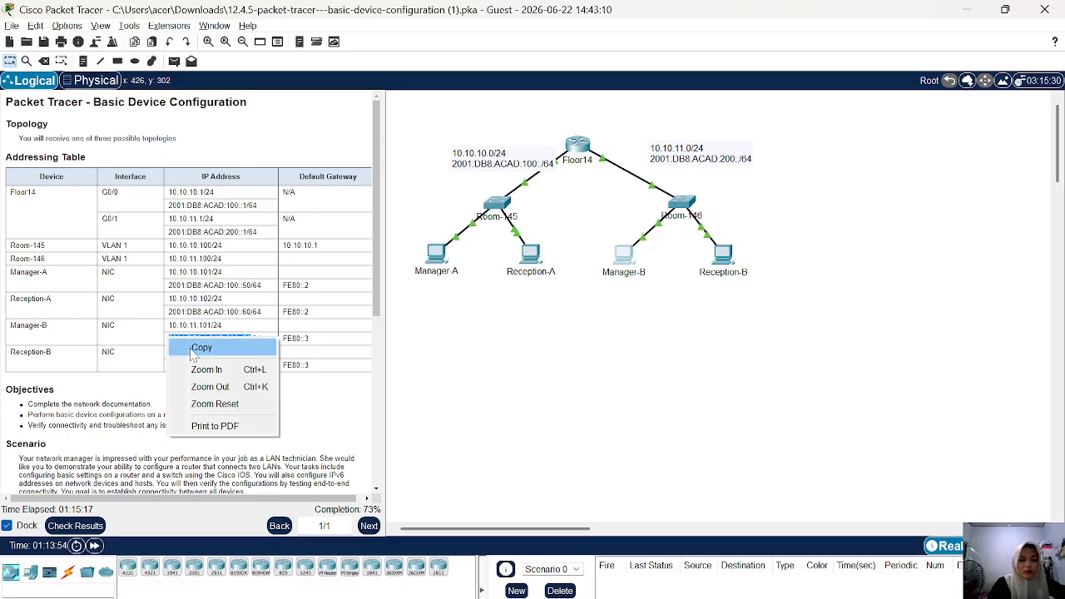
click(198, 348)
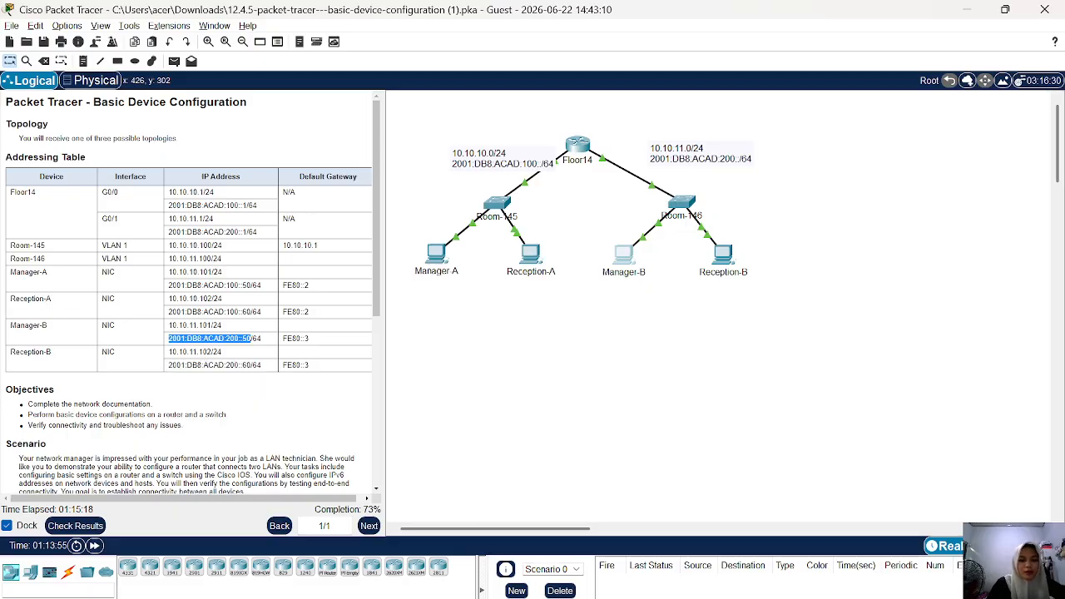
click(620, 250)
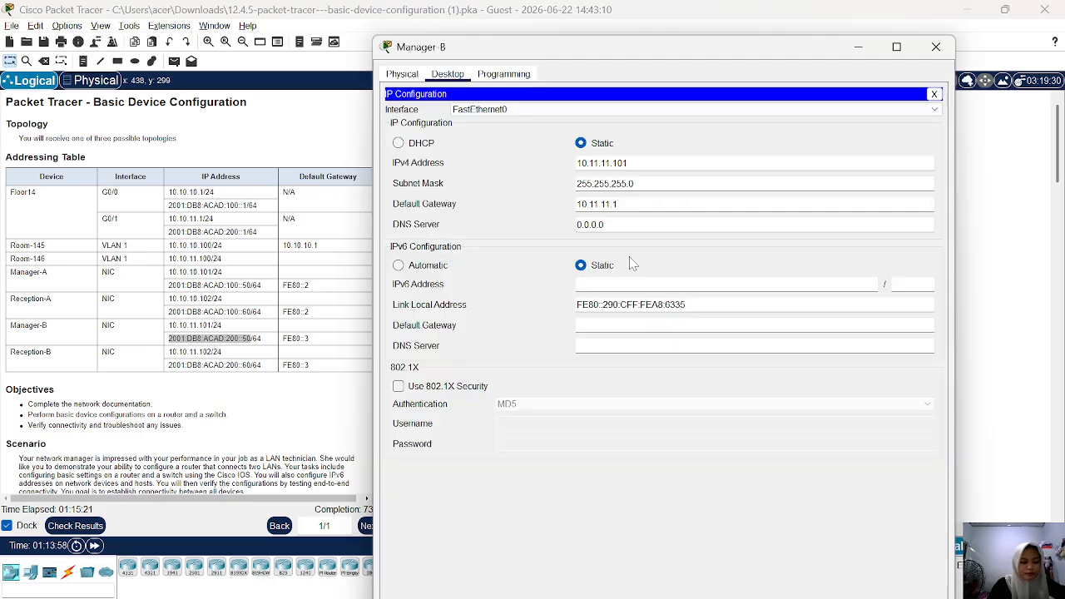
key(ctrl+v)
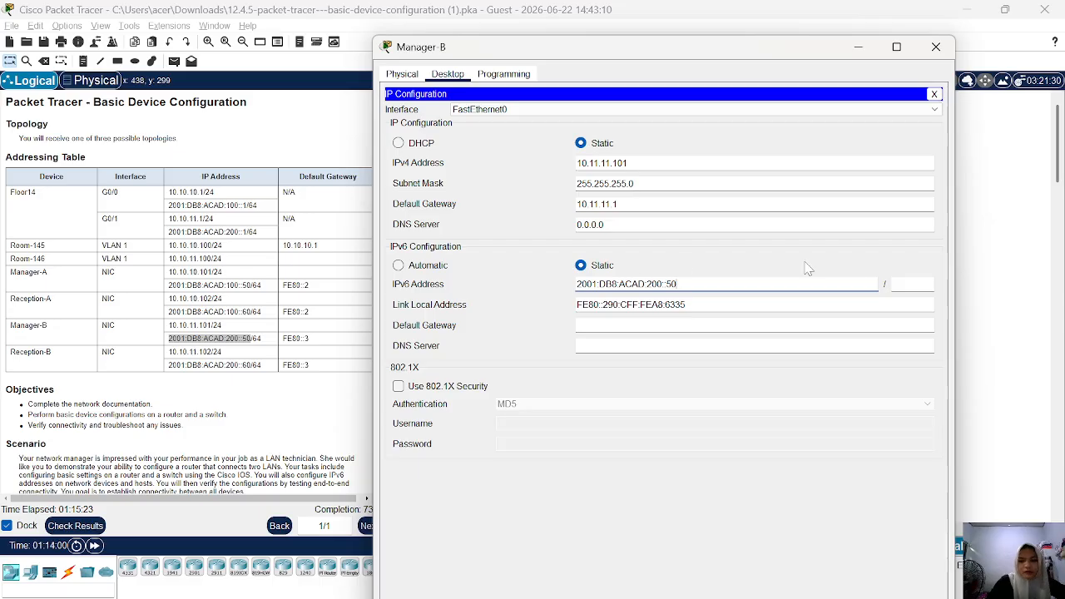
click(912, 285)
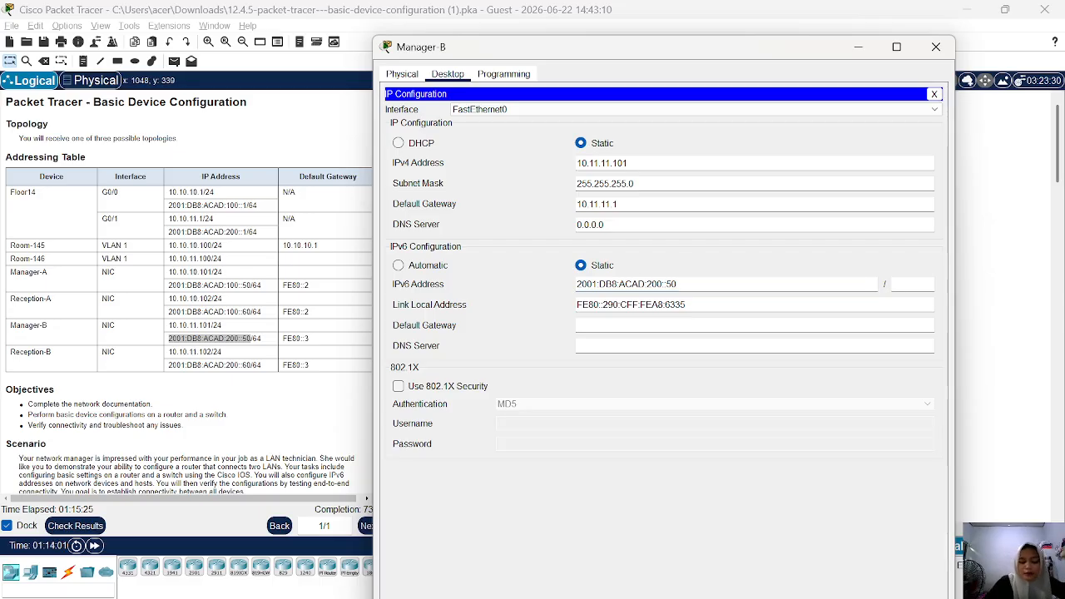
text(64)
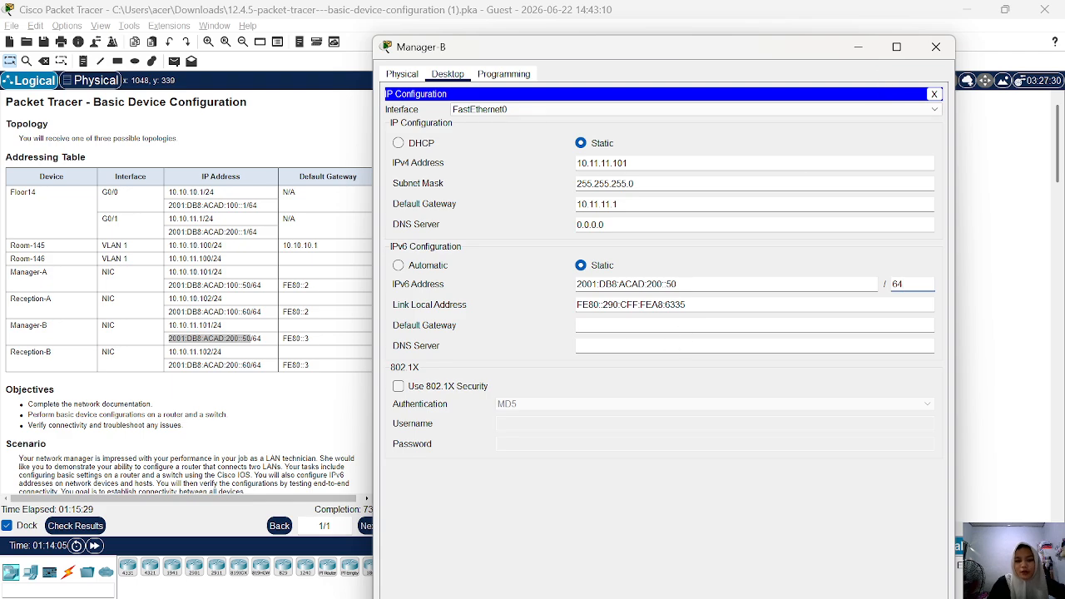
Set Manager-B's IPv6 default gateway to fe80::1 and minimize its window.
click(579, 325)
text(fe)
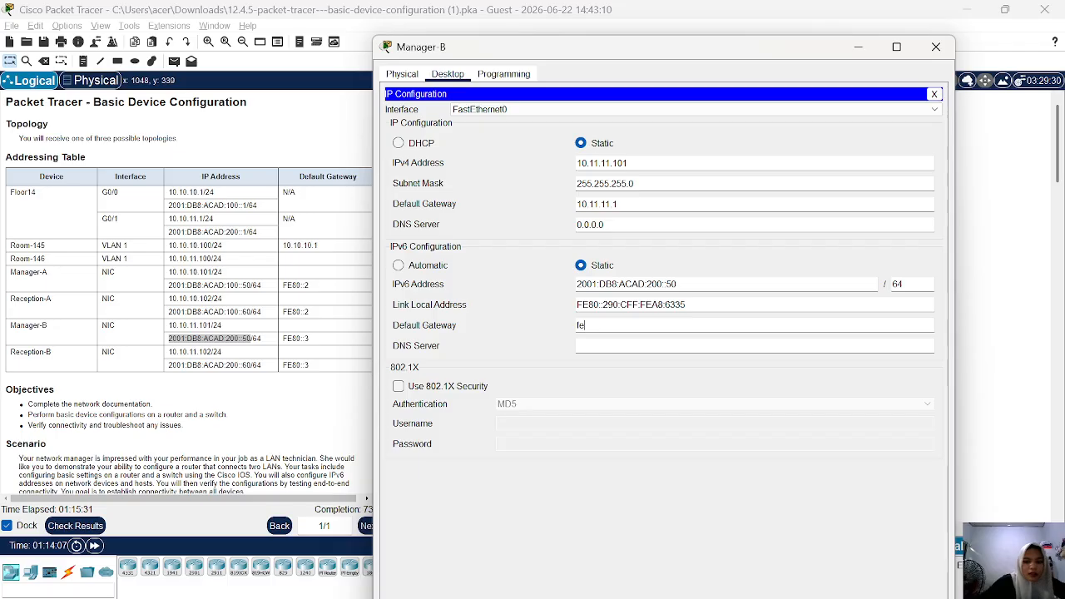
text(80)
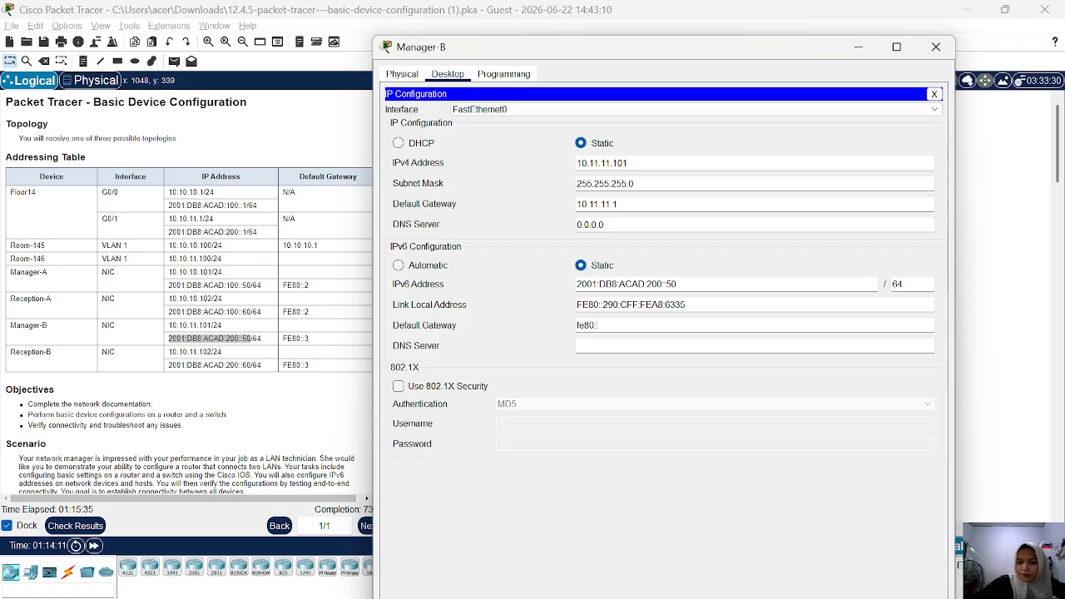
text(::1)
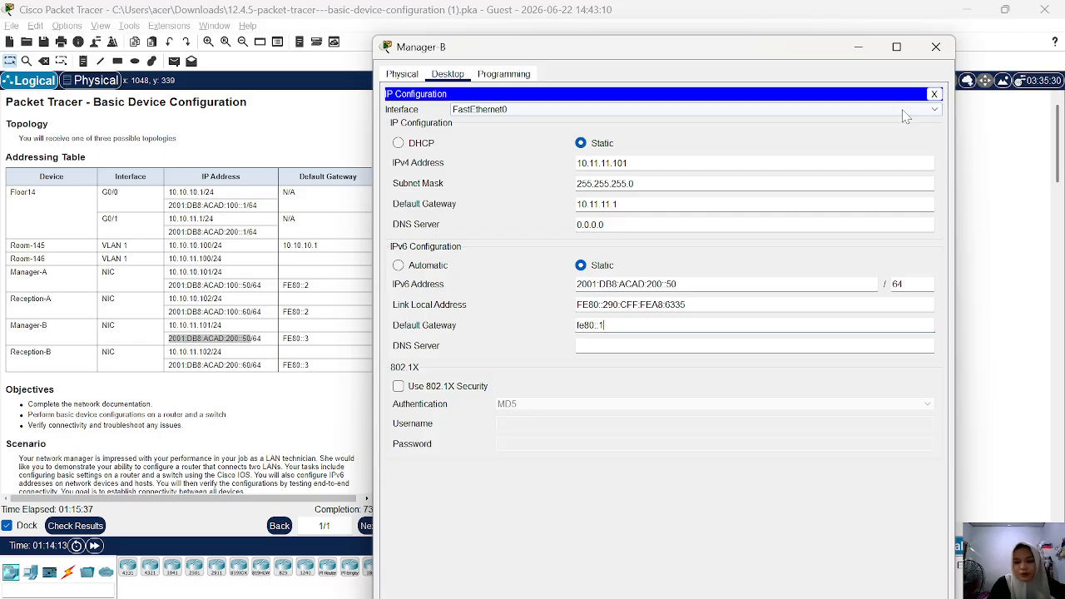
click(860, 47)
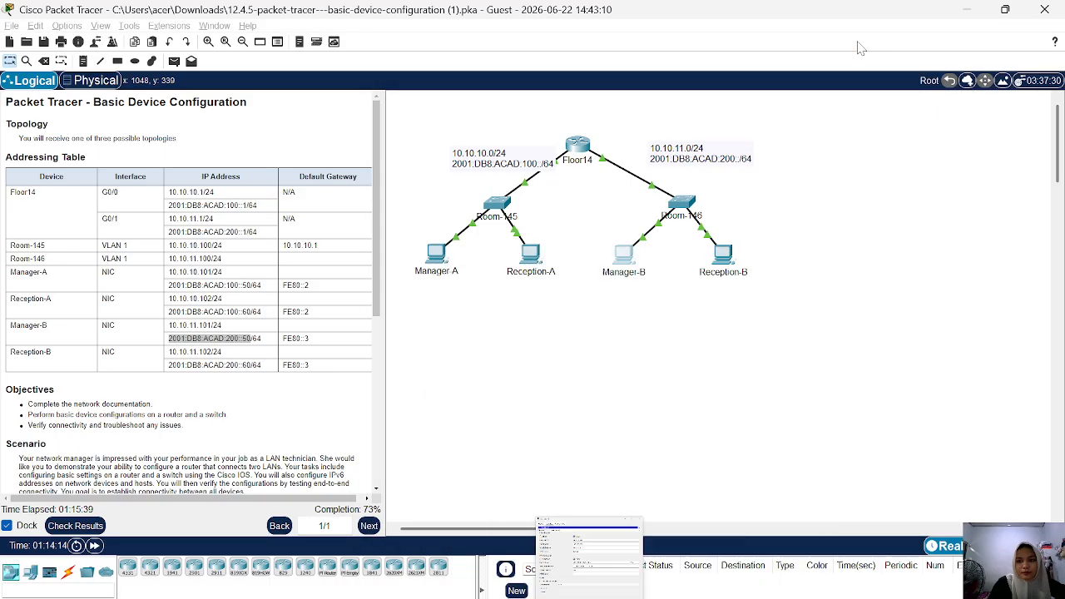
Open Reception-B's IP configuration and set its IPv4 address to 10.11.11.102.
click(728, 255)
click(449, 76)
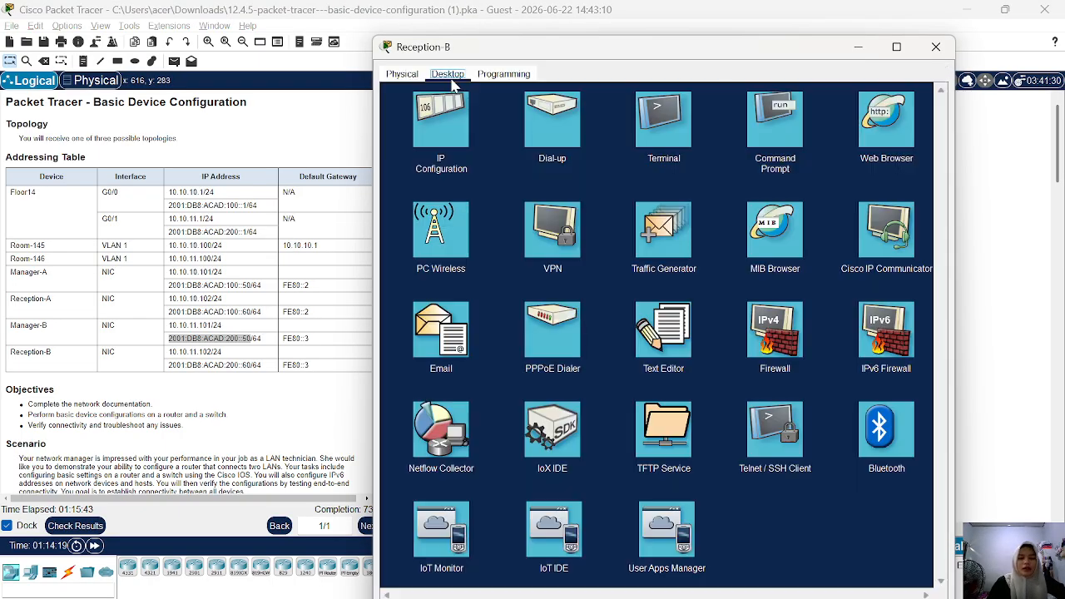
click(436, 140)
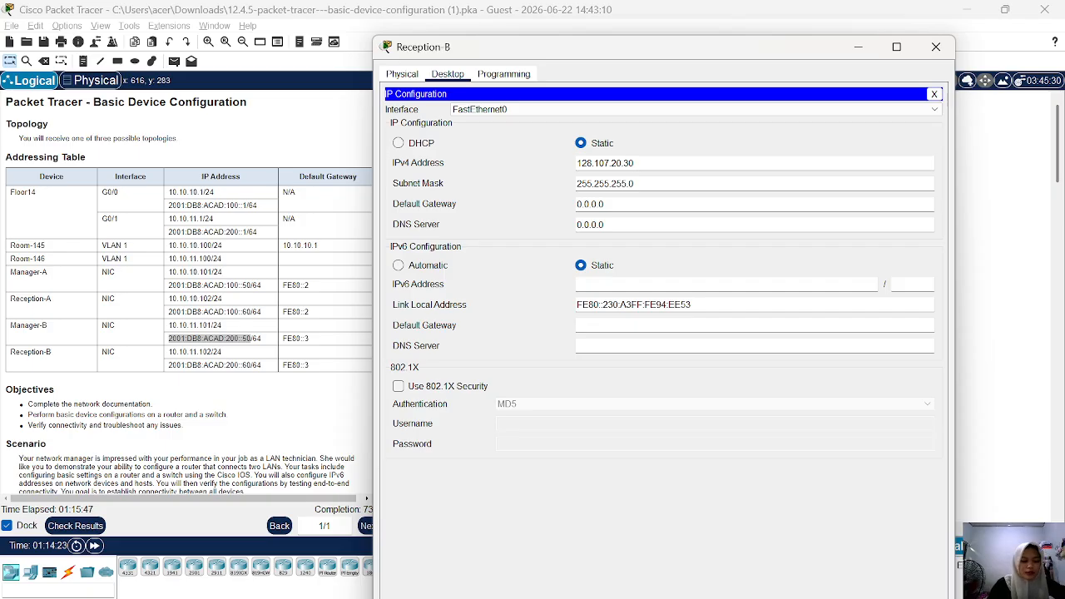
double_click(605, 164)
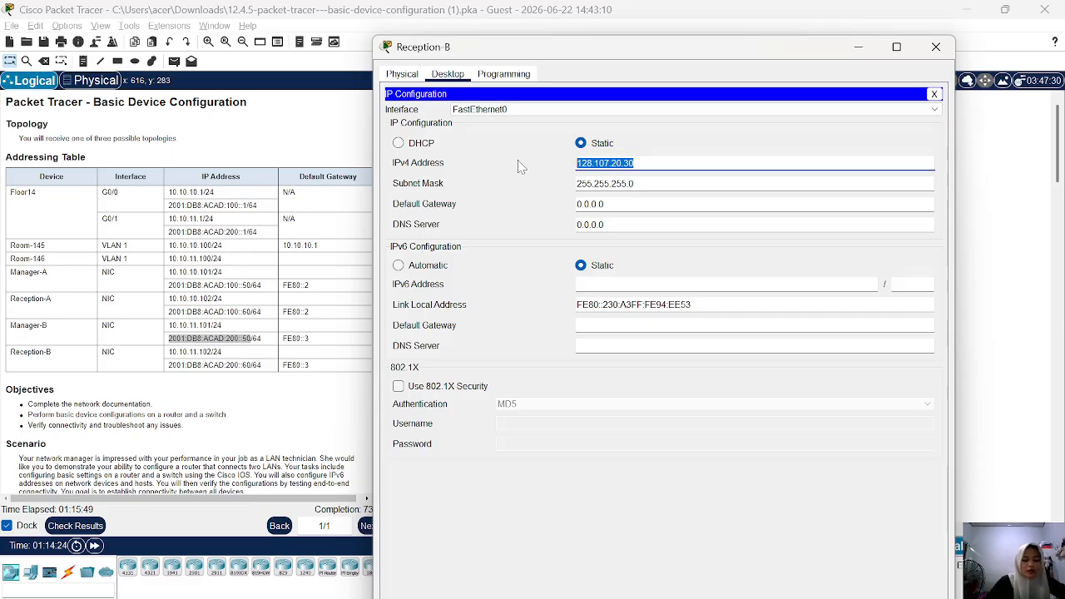
text(10.)
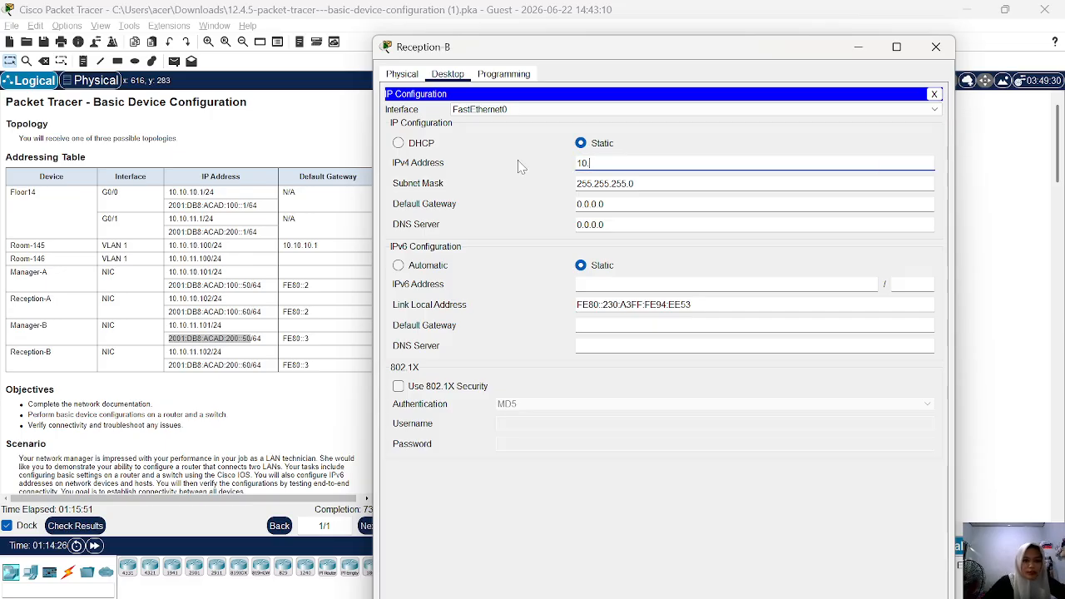
text(11.11.102)
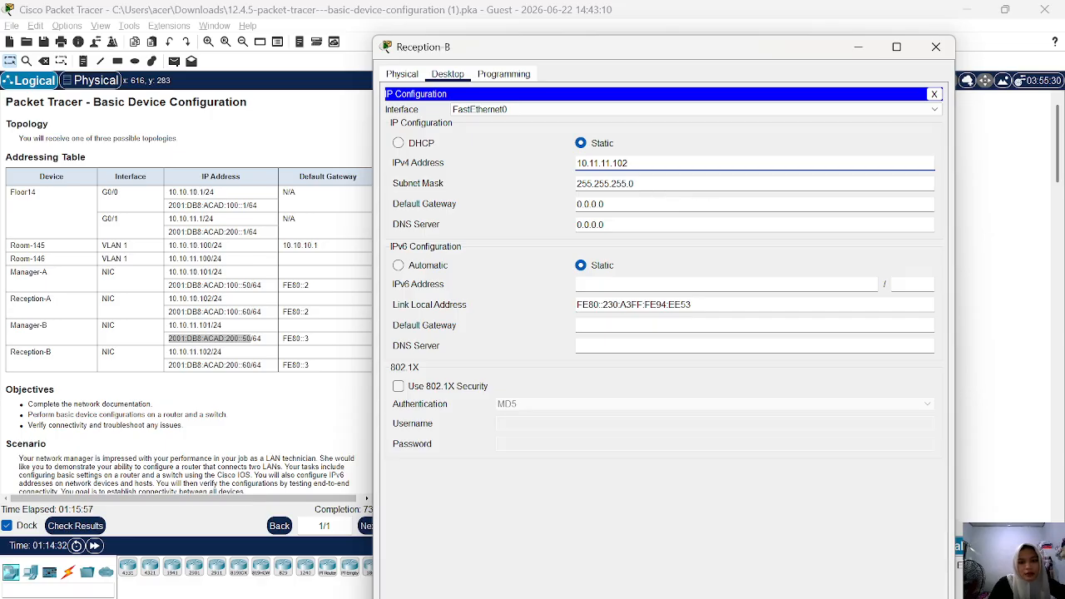
Set Reception-B's IPv4 default gateway to 10.11.11.1.
drag(611, 204, 576, 204)
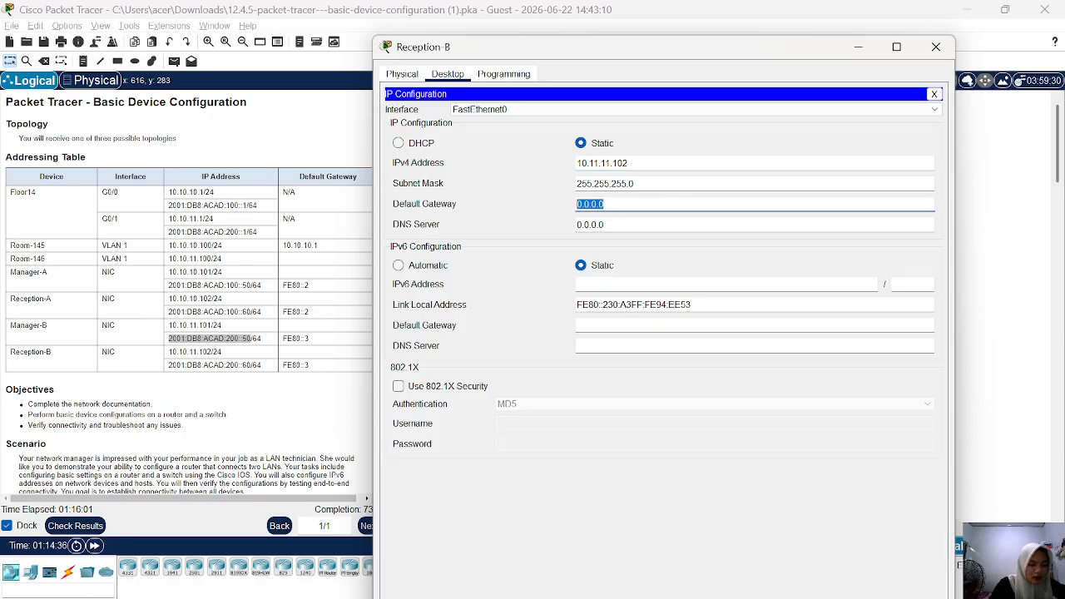
text(1)
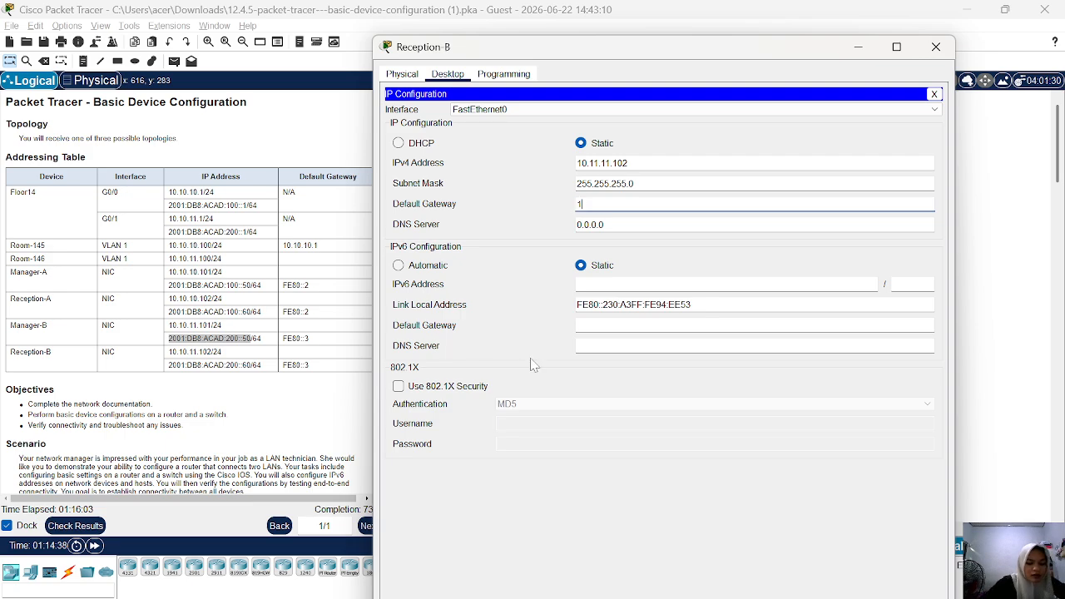
text(0.11.11.1)
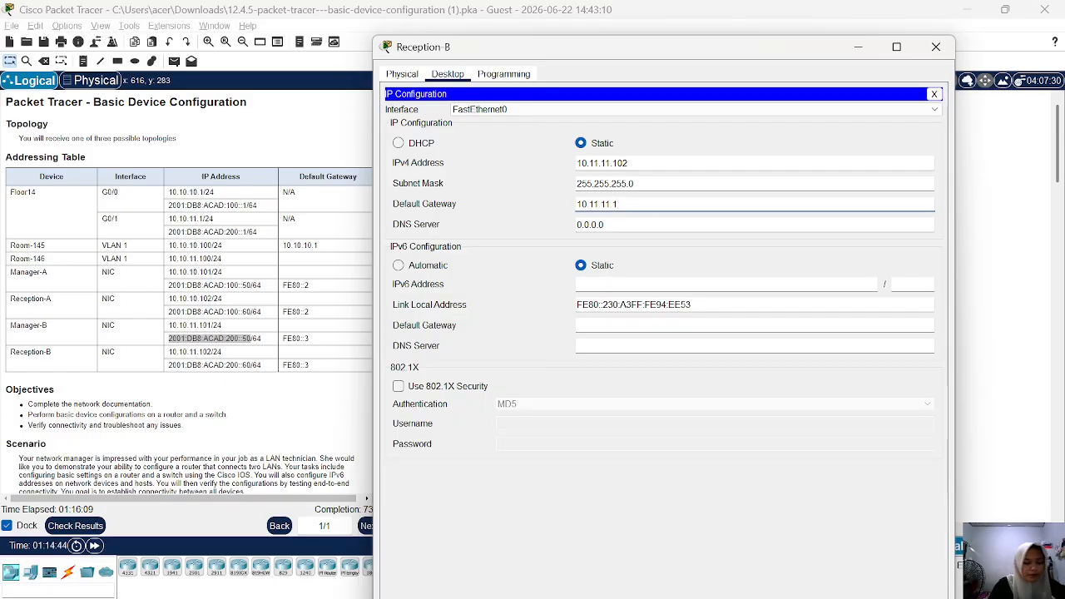
Copy Reception-B's IPv6 address from the Addressing Table and set it to 2001:DB8:ACAD:200::60 with prefix length 64.
click(614, 285)
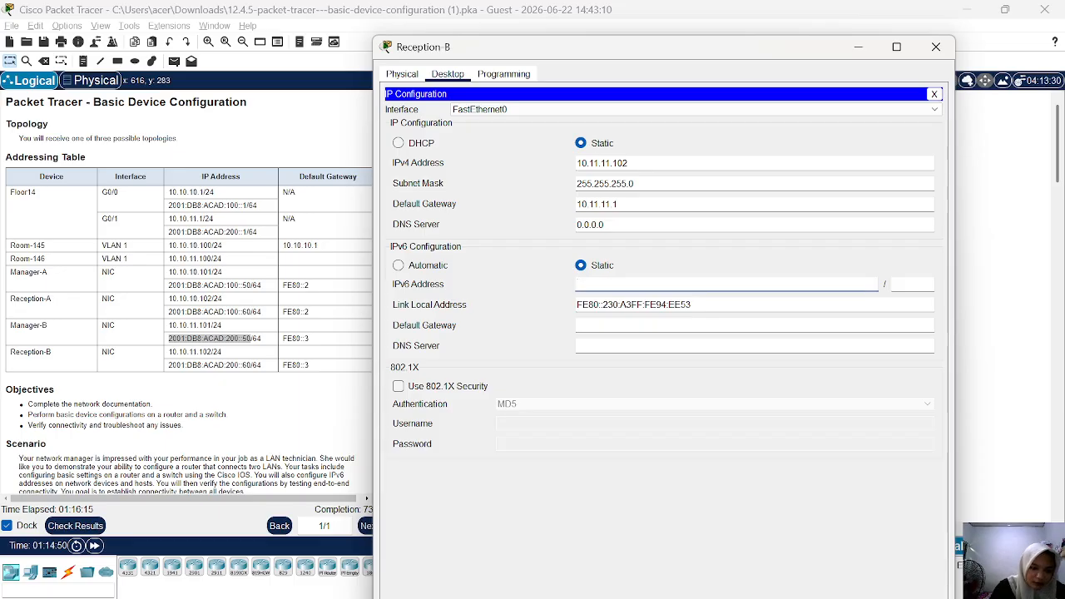
drag(254, 365, 169, 367)
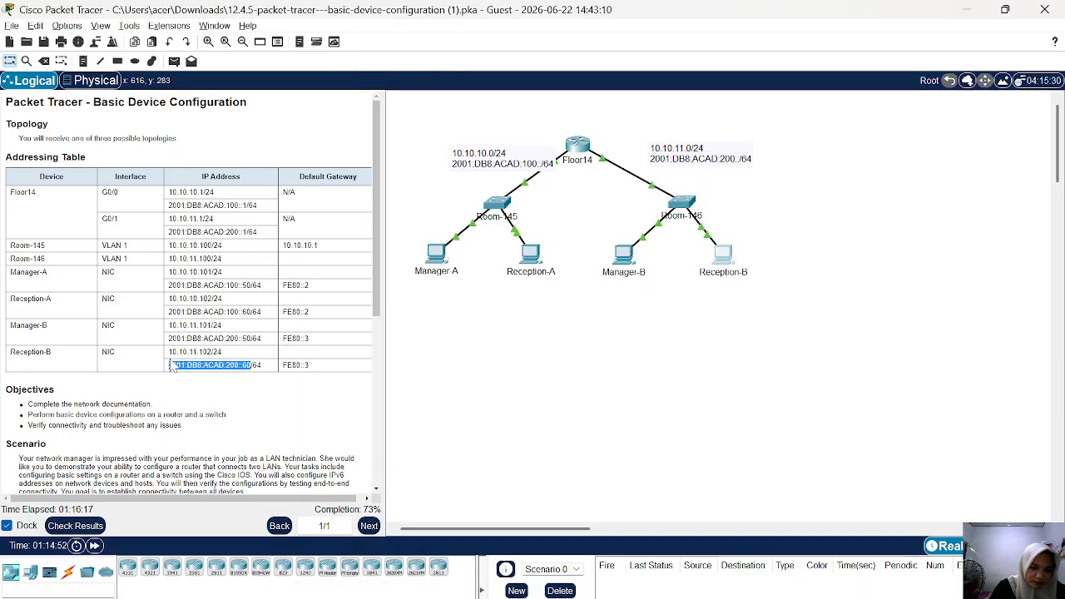
right_click(171, 363)
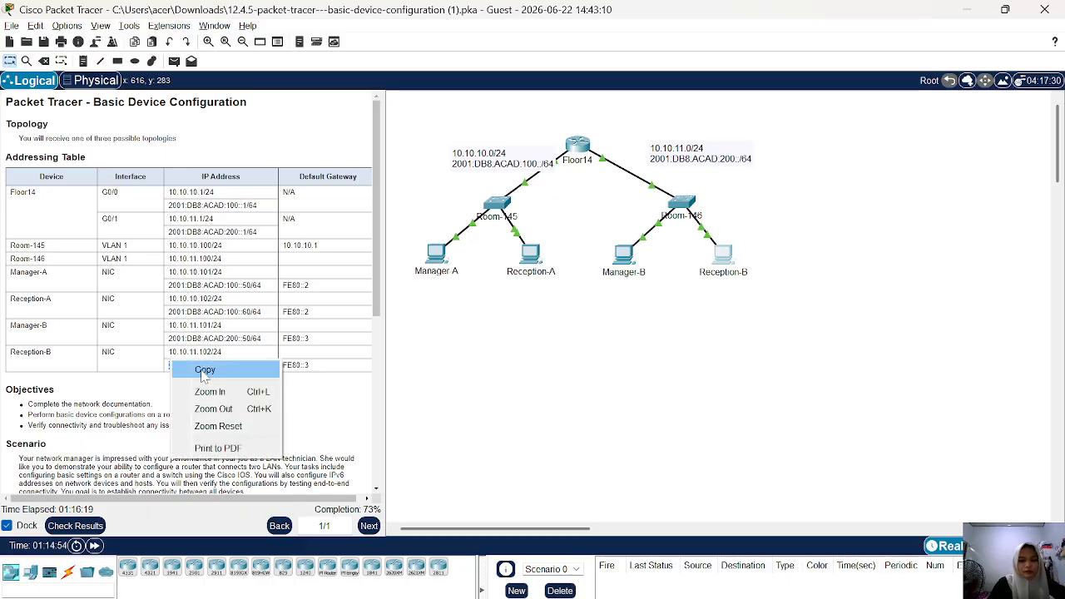
click(204, 371)
click(720, 257)
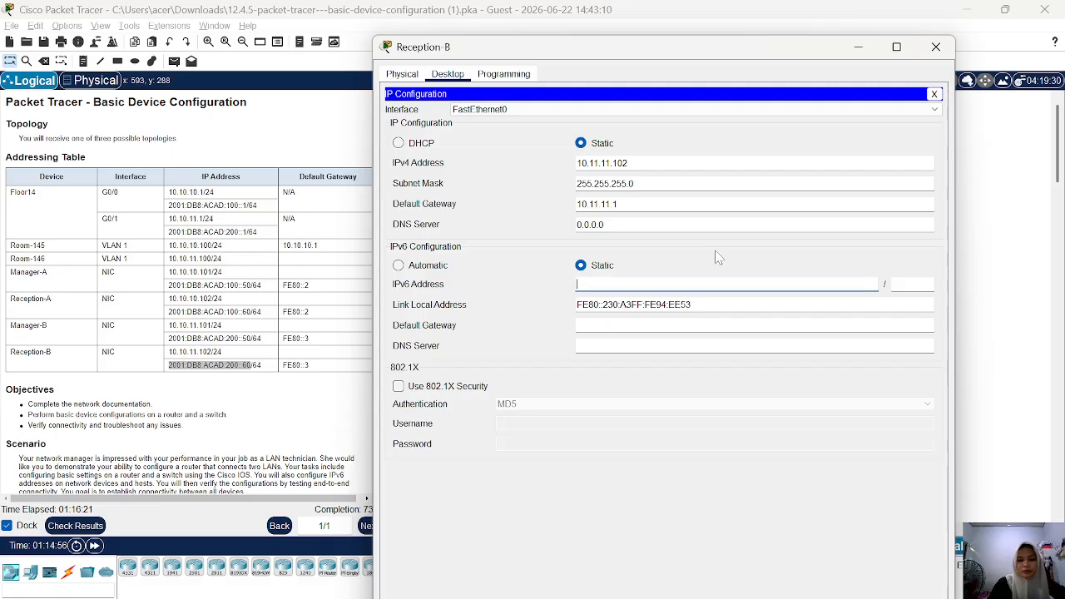
key(ctrl+v)
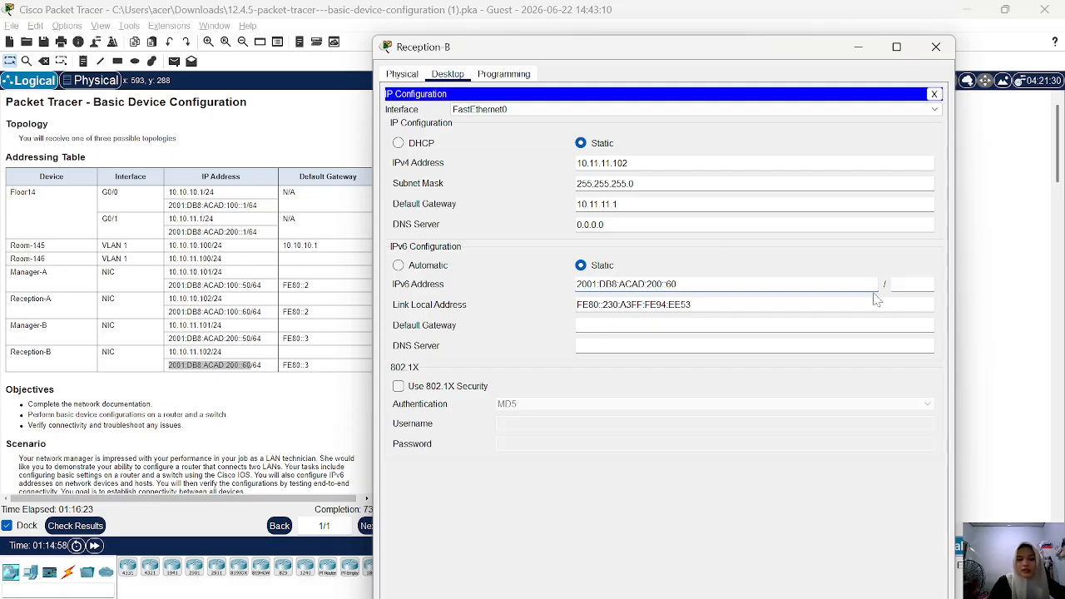
click(907, 285)
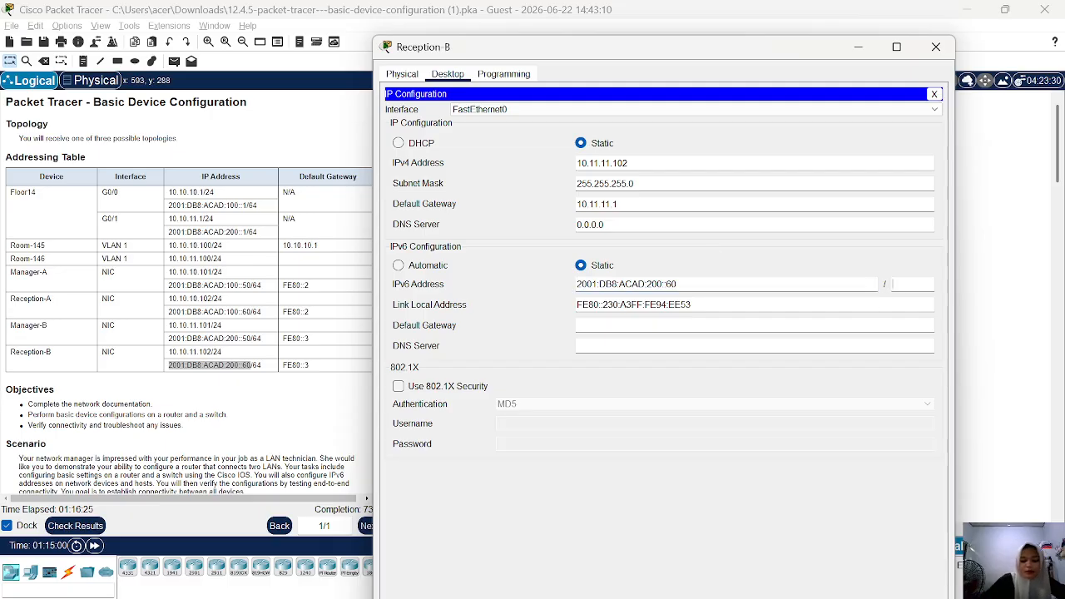
text(64)
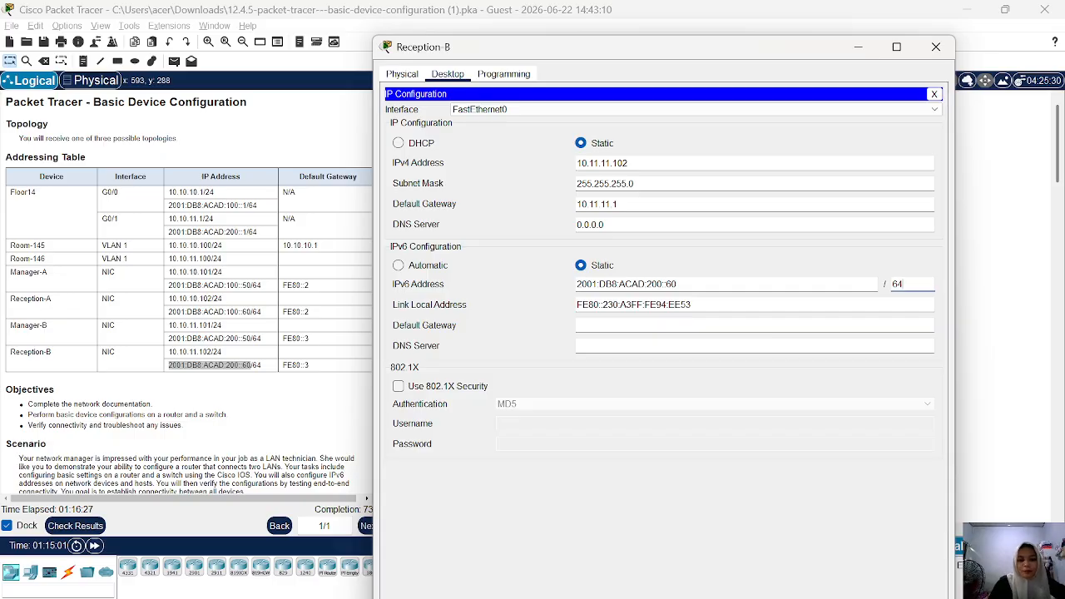
Set Reception-B's IPv6 default gateway to fe80::1 and minimize its window.
click(602, 330)
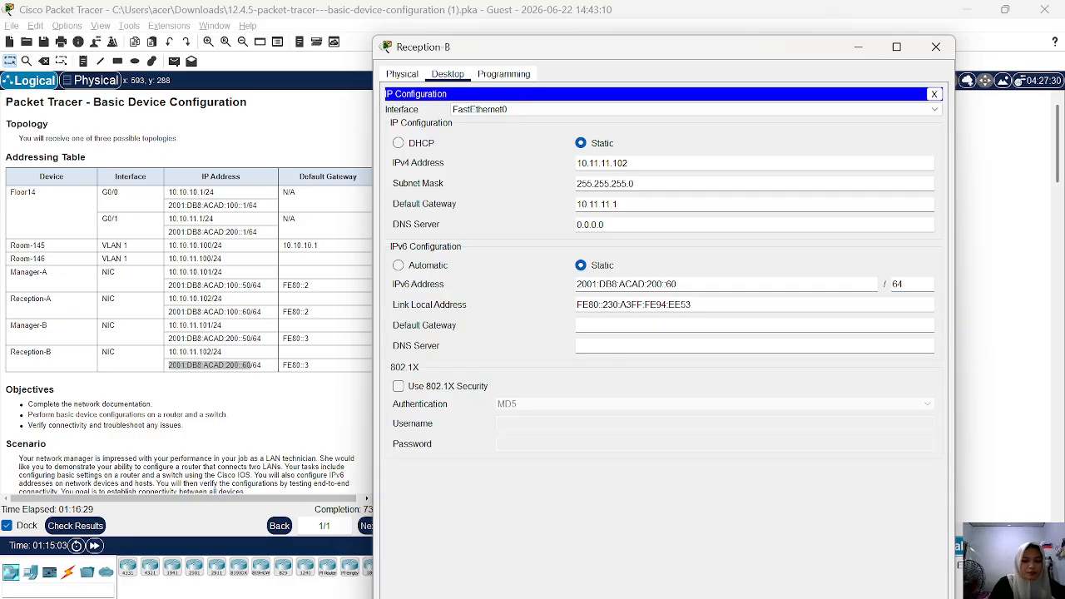
text(F)
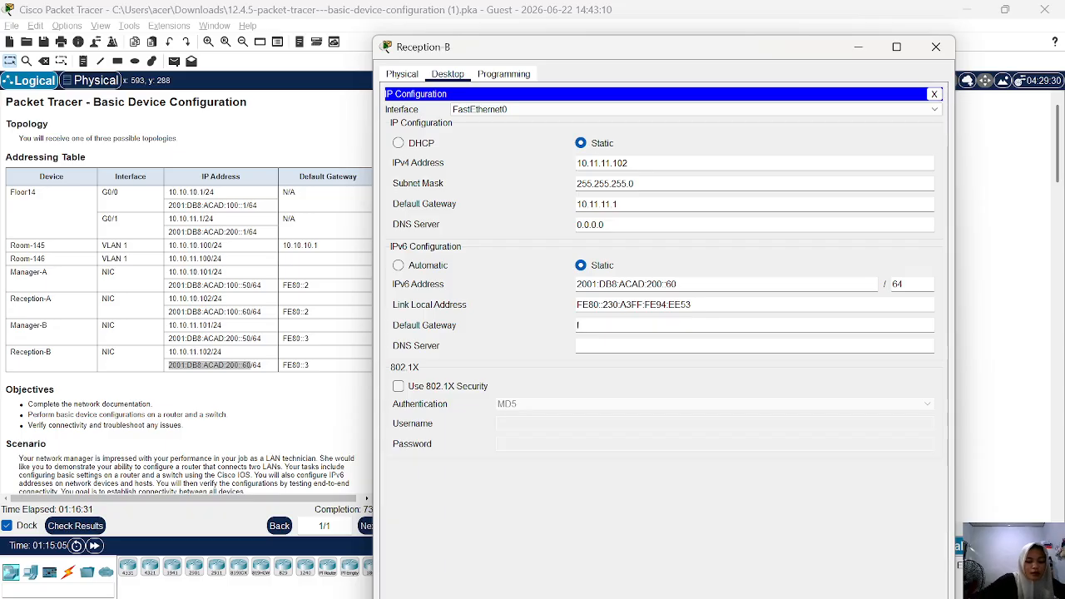
text(e)
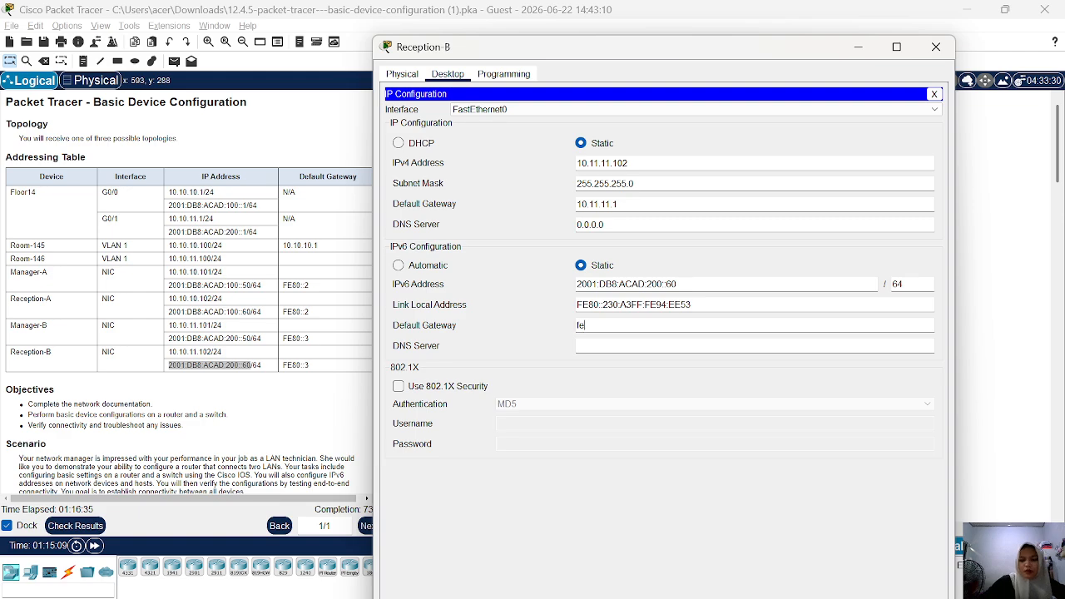
text(80::)
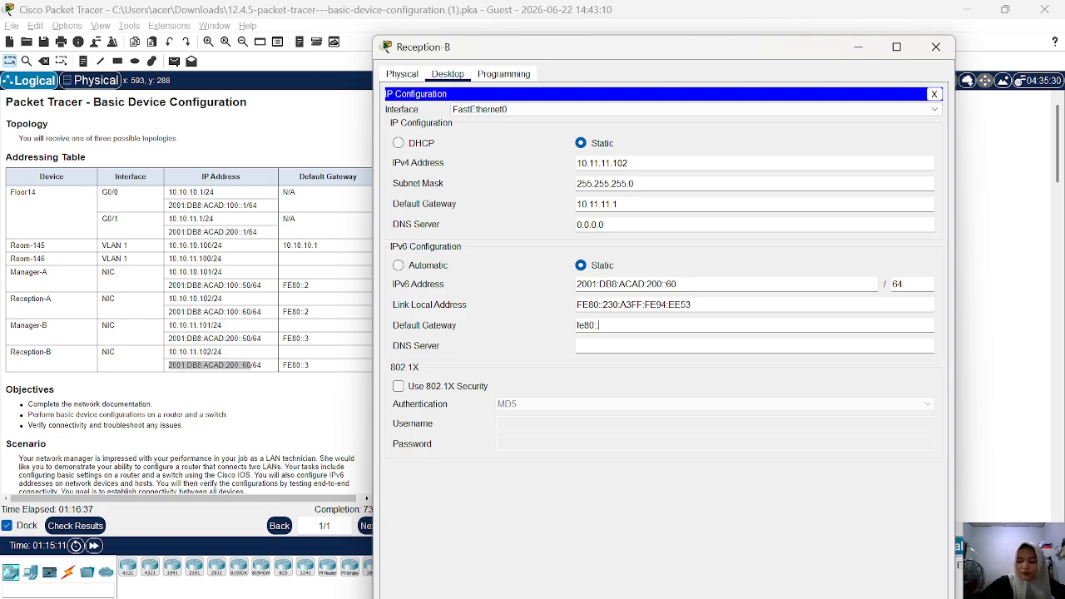
text(1)
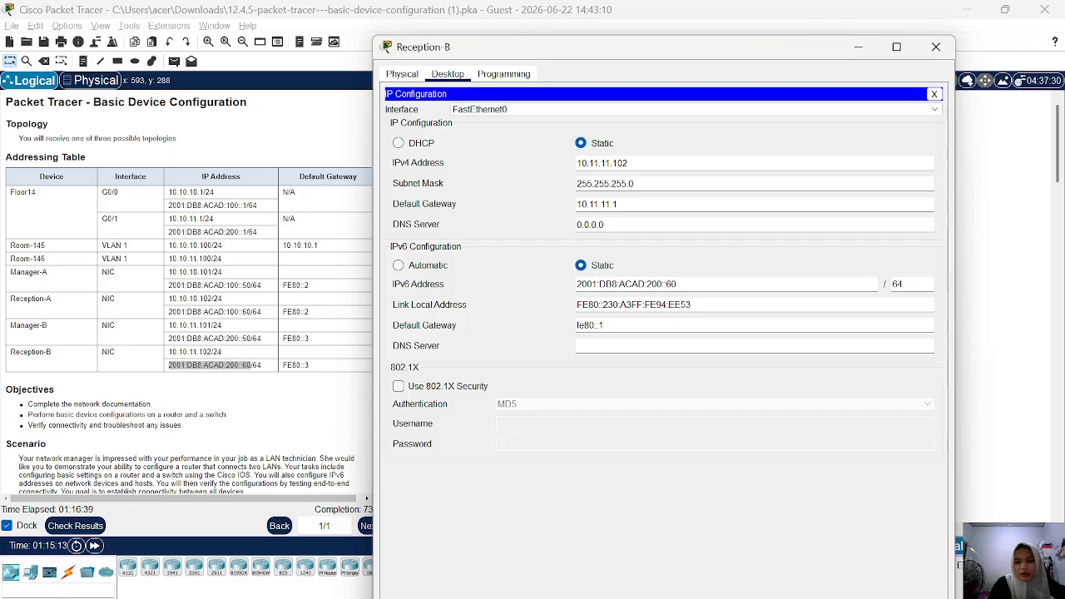
click(859, 47)
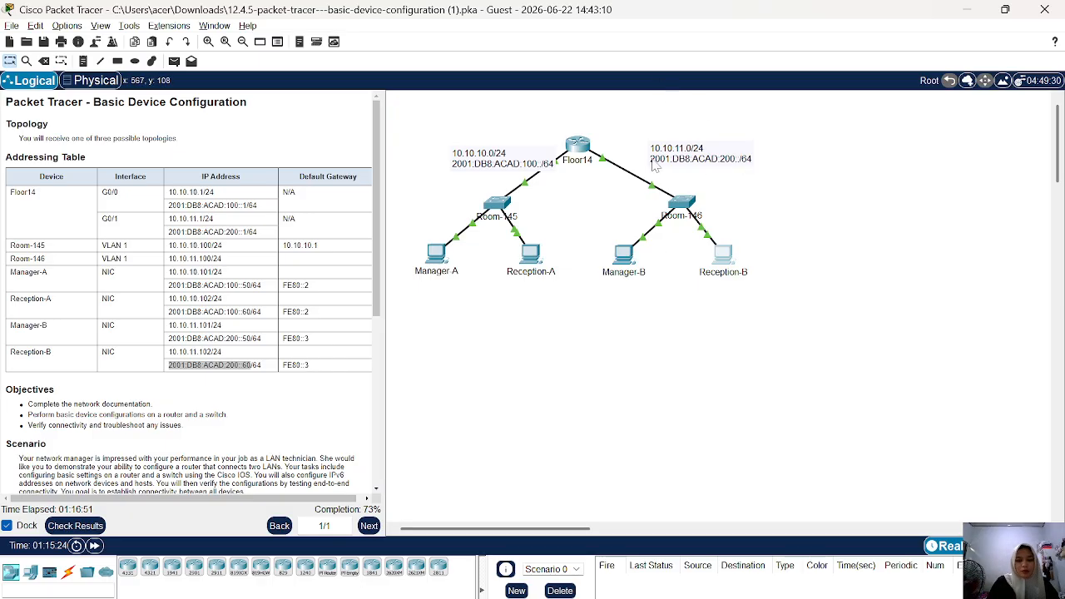
Leave Manager-A's IP configuration, open its Command Prompt, and ping Manager-B's IPv4 address 10.11.11.101.
click(434, 254)
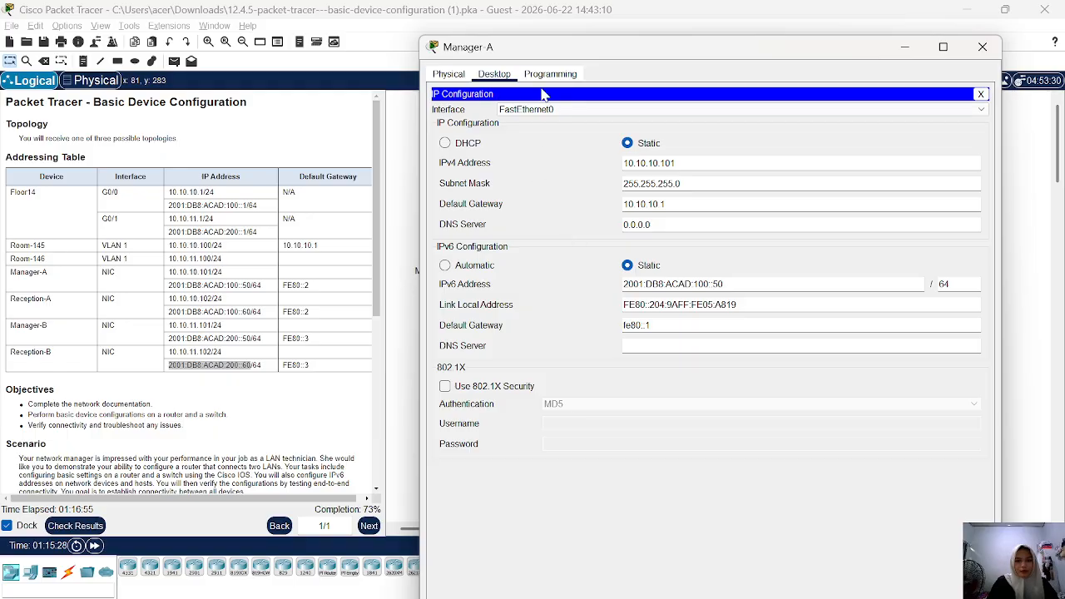
click(980, 94)
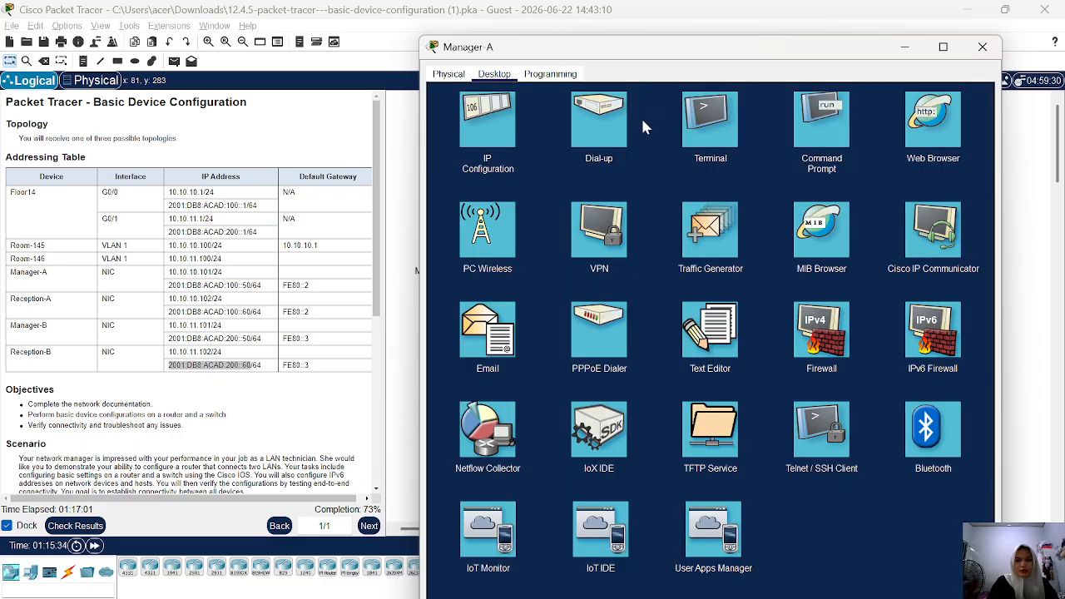
click(832, 133)
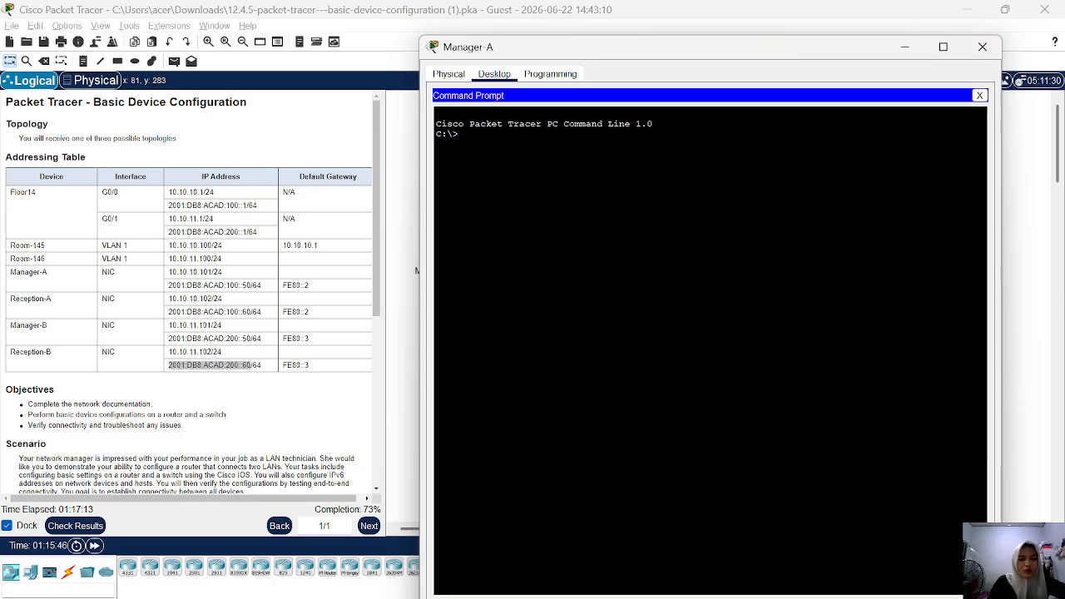
text(ping)
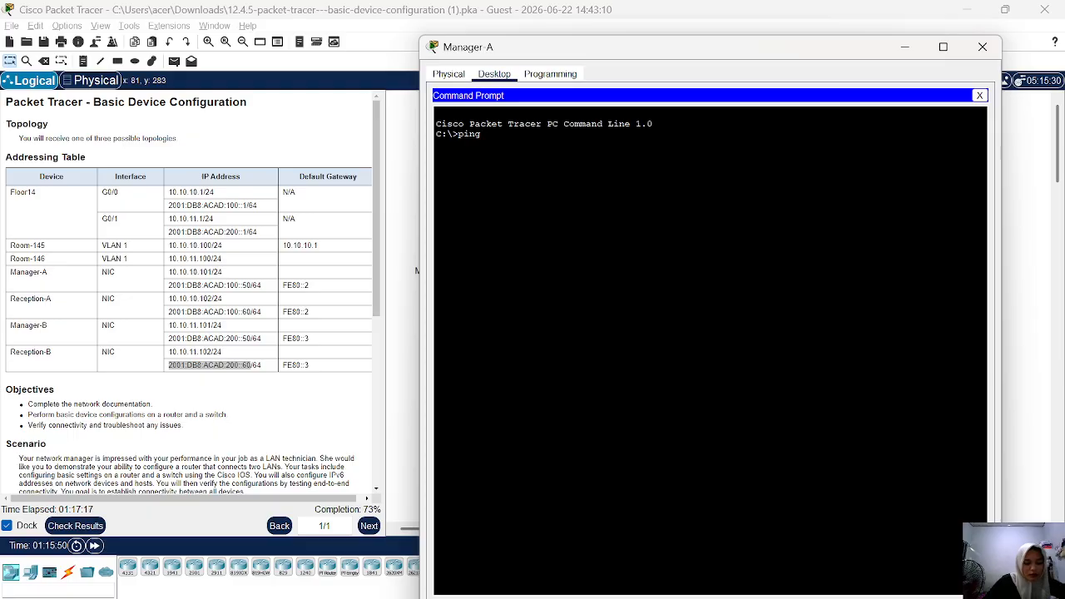
text( 10.11.1)
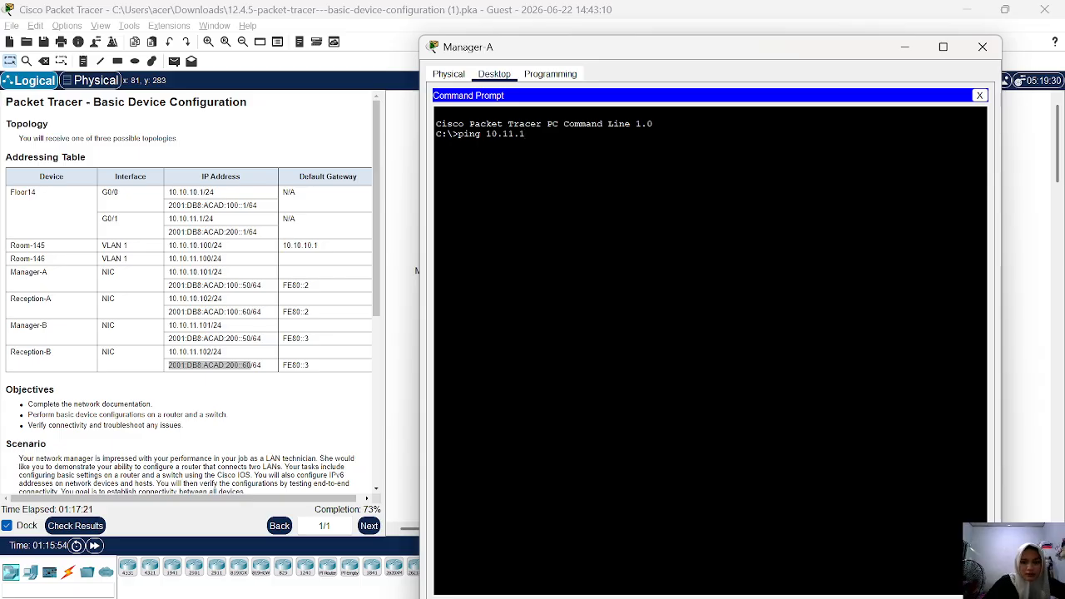
text(1)
text(.101)
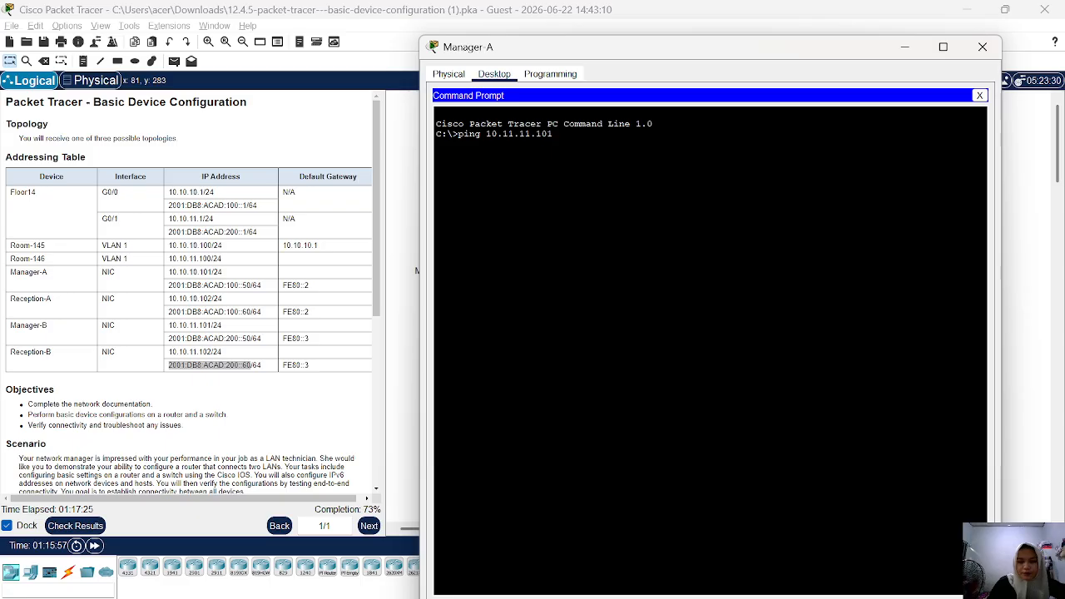
key(Return)
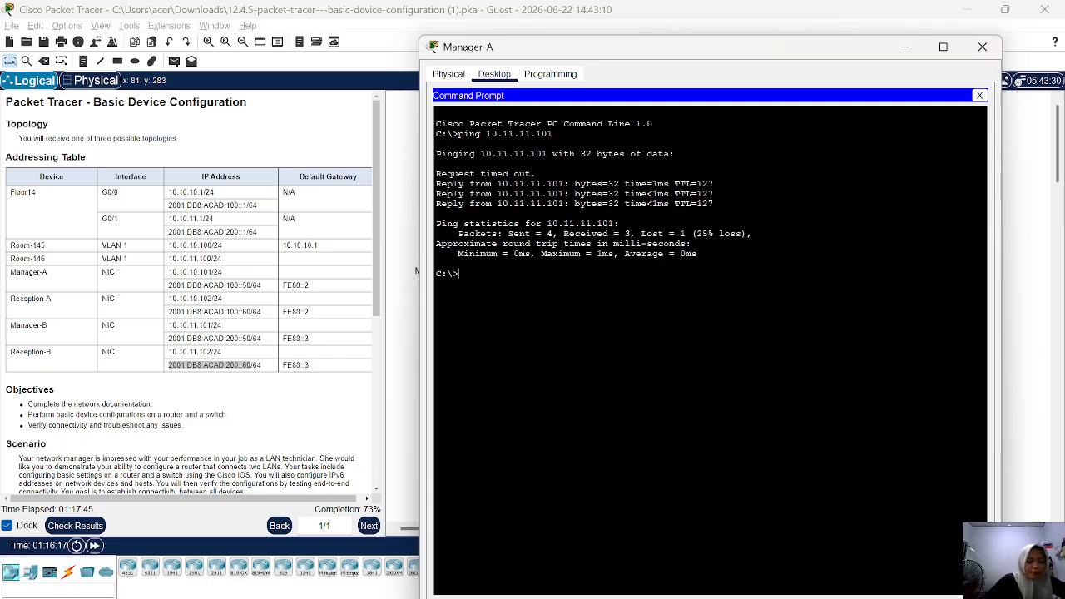
Ping Manager-B's IPv6 address 2001:DB8:ACAD:200::50, copied from the Addressing Table, from Manager-A's Command Prompt and minimize the window.
text(ping)
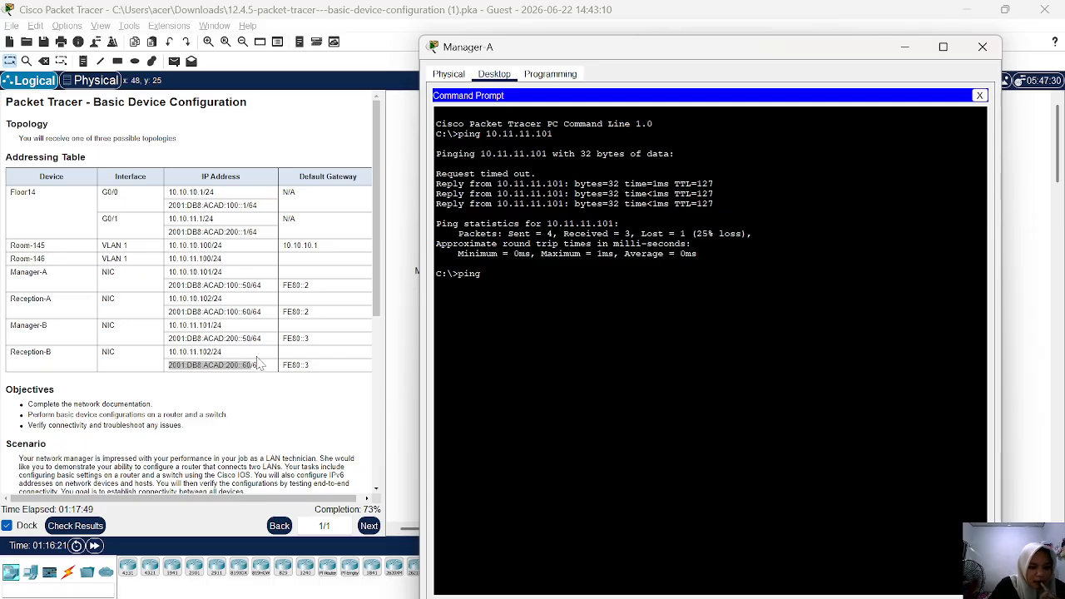
drag(251, 338, 169, 345)
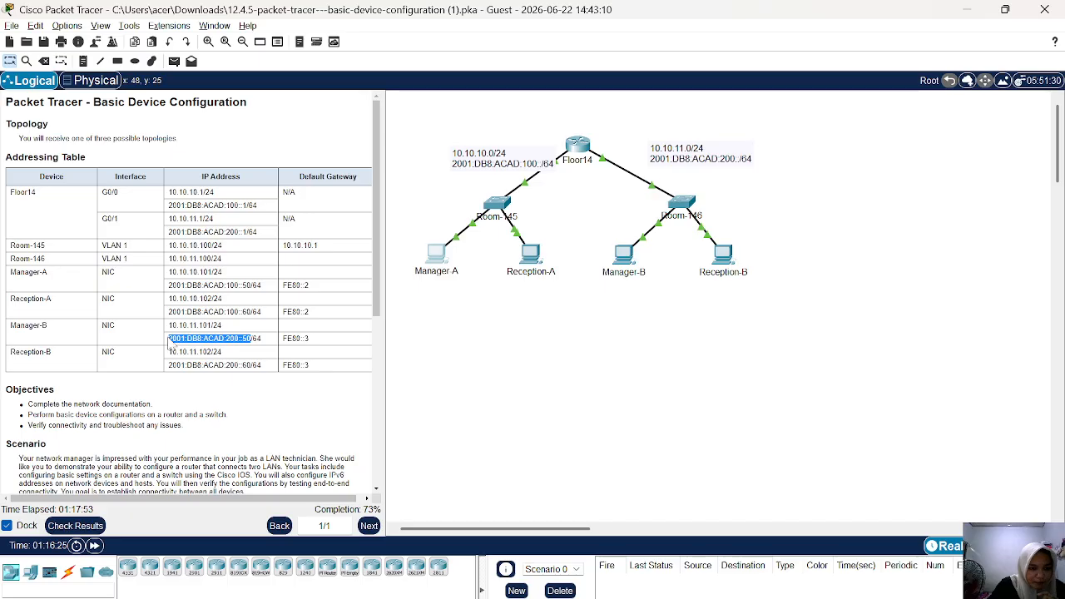
right_click(171, 345)
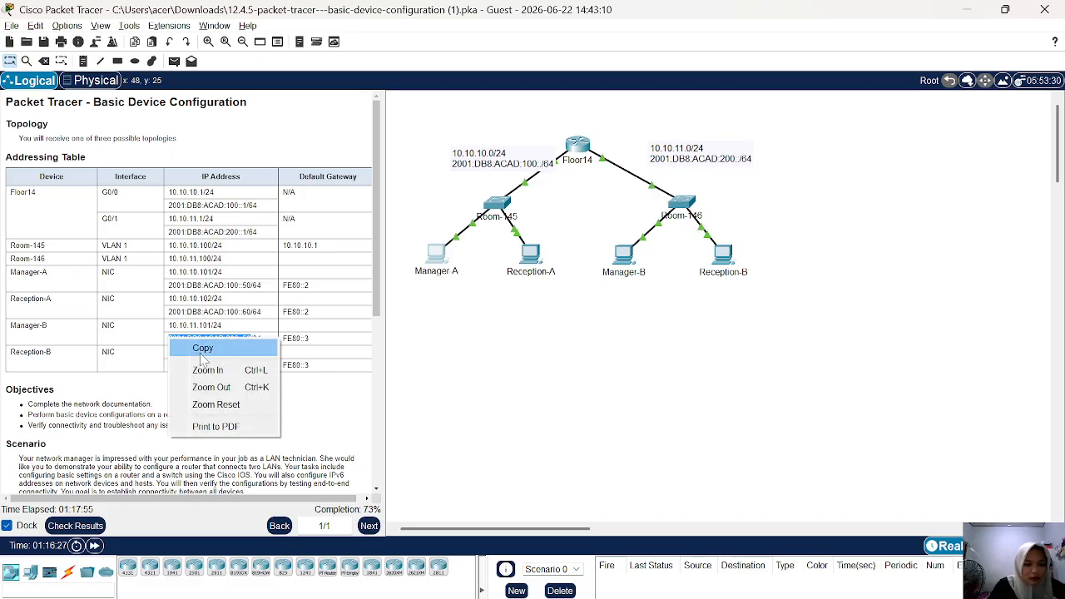
click(204, 356)
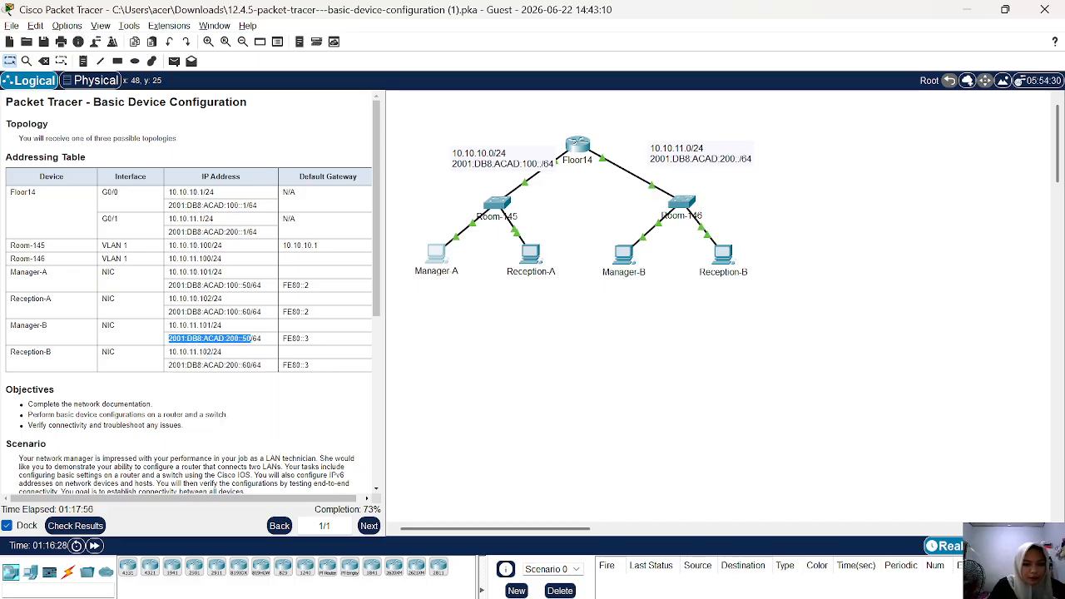
click(441, 259)
text(ping)
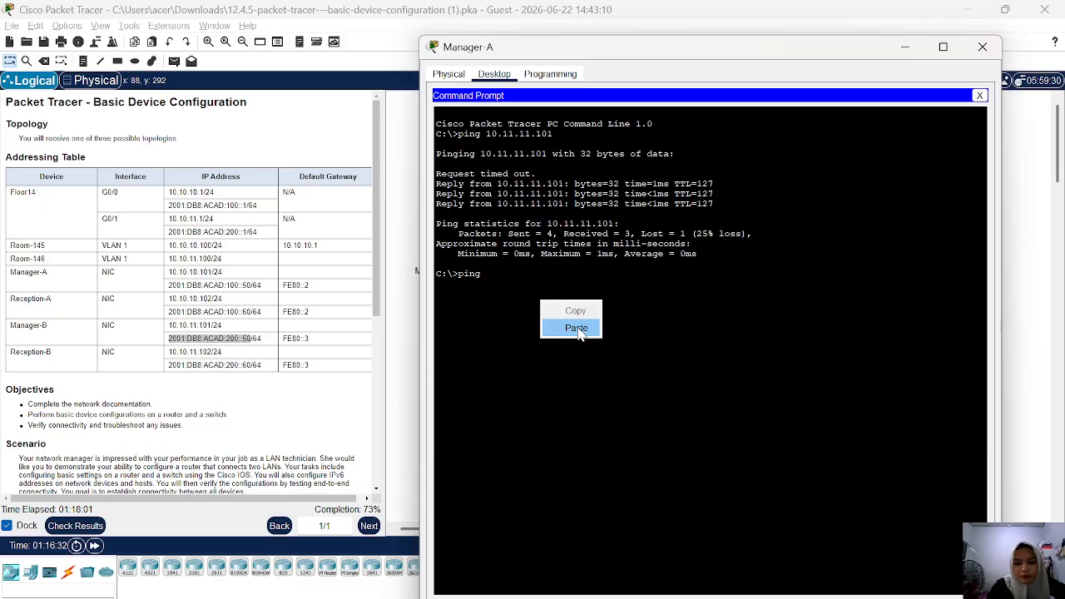
click(576, 327)
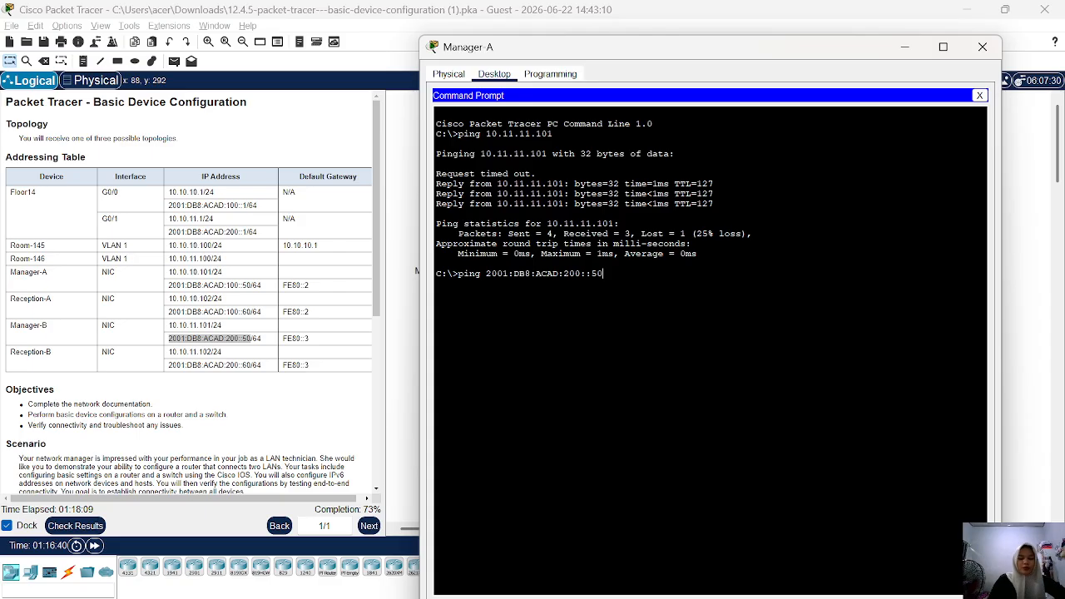
key(Return)
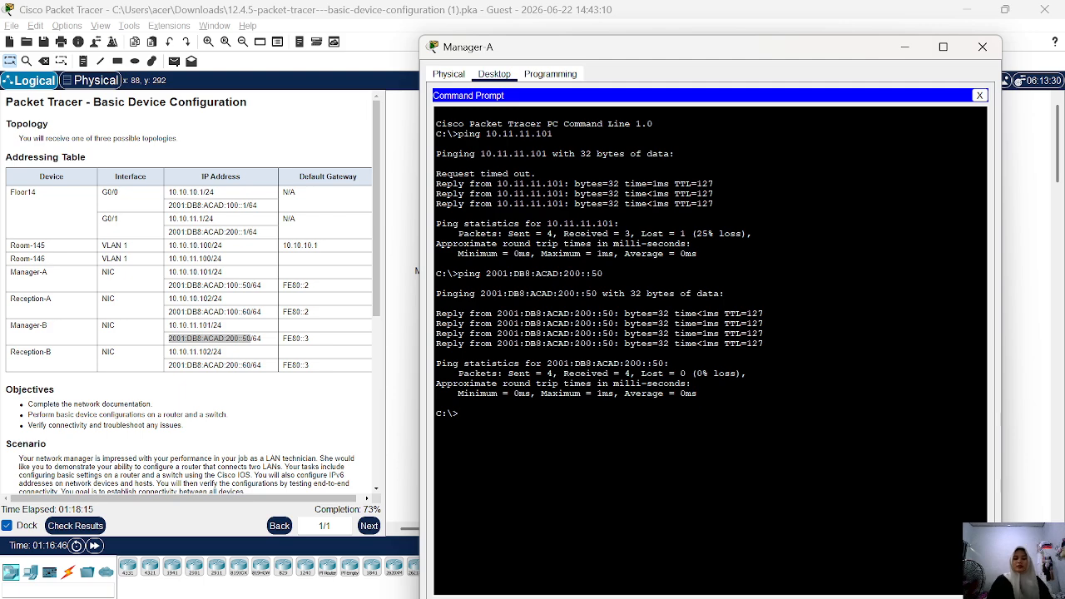
click(906, 50)
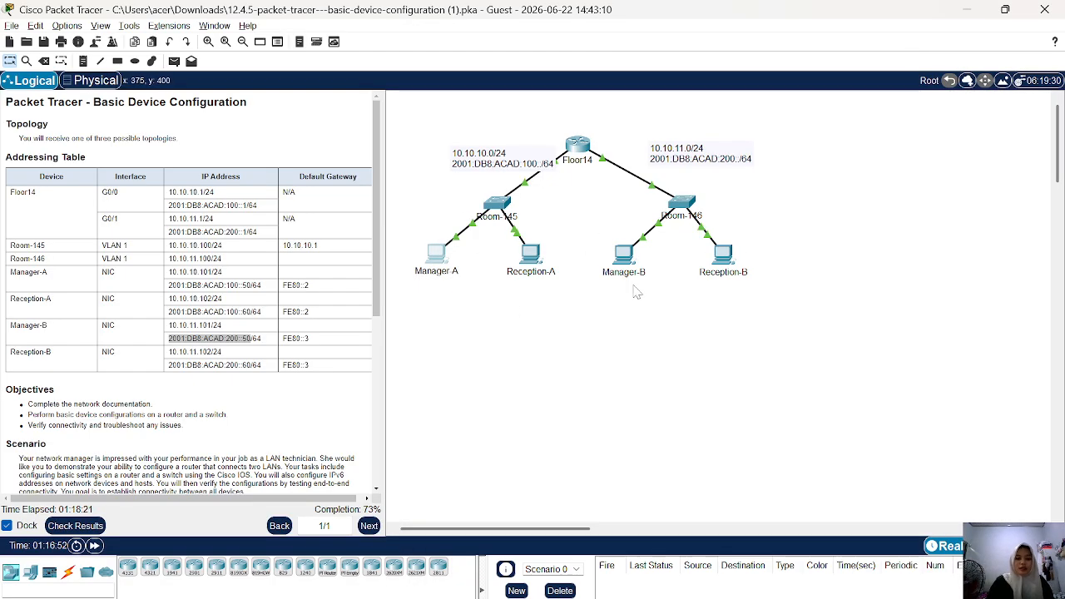
Check the activity results, review the assessment items for all devices, and close the results.
click(75, 526)
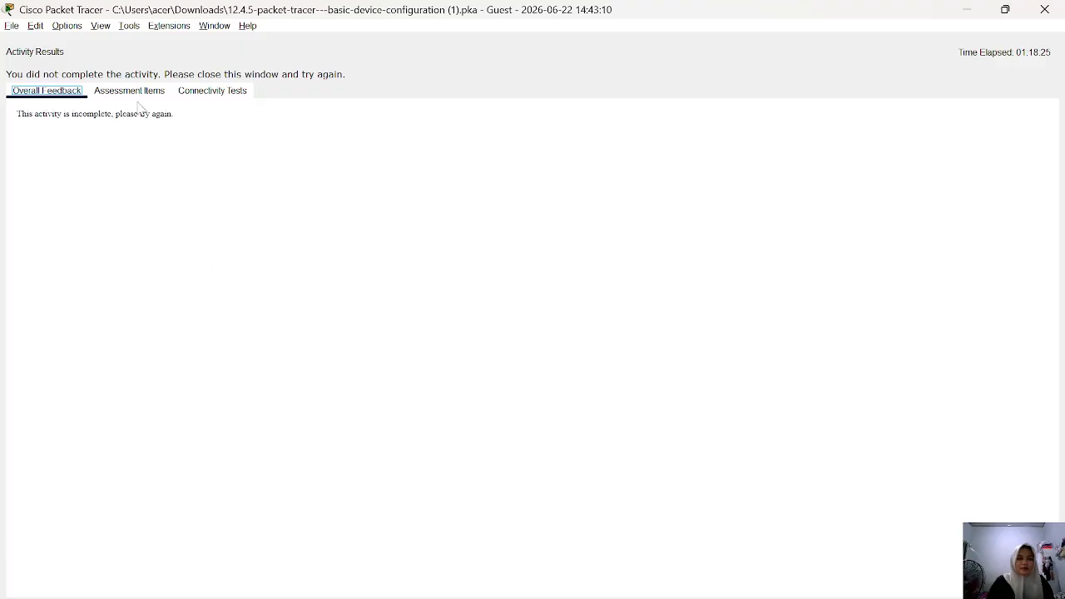
click(131, 92)
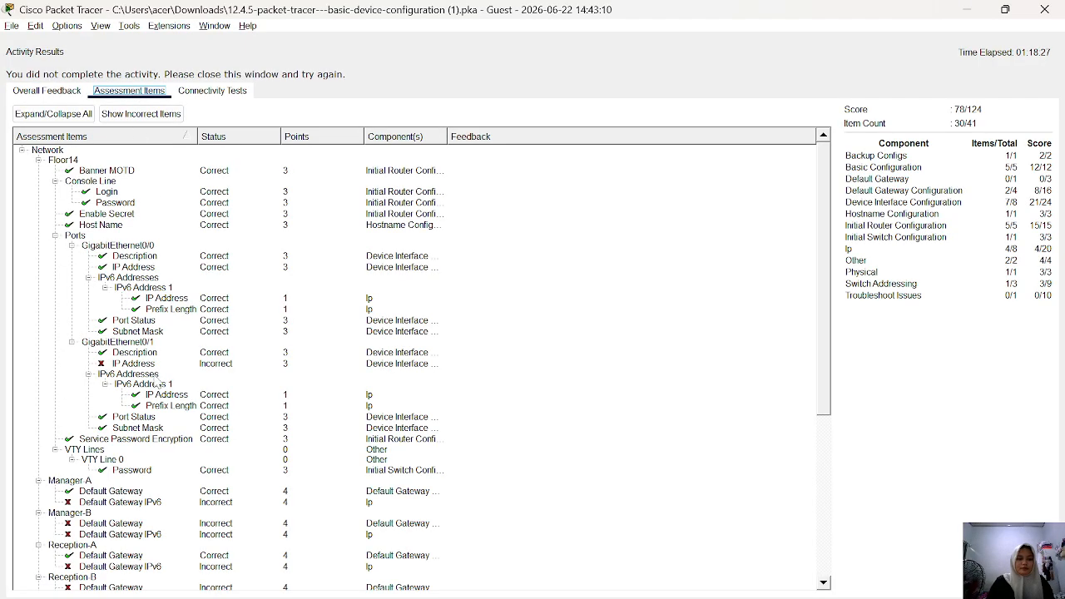
scroll(154, 374, down, 8)
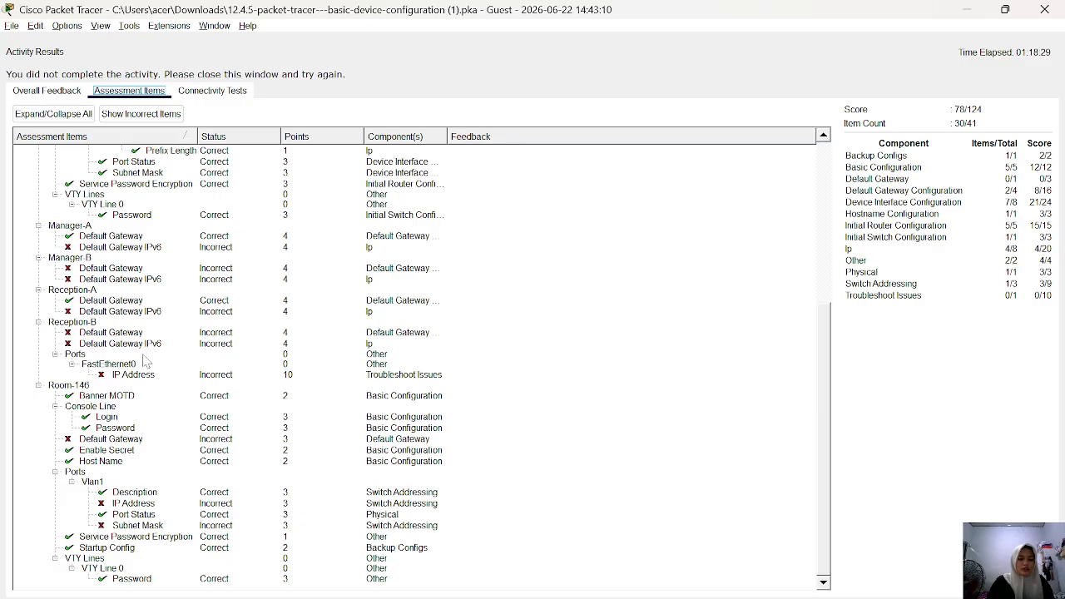
scroll(175, 278, up, 8)
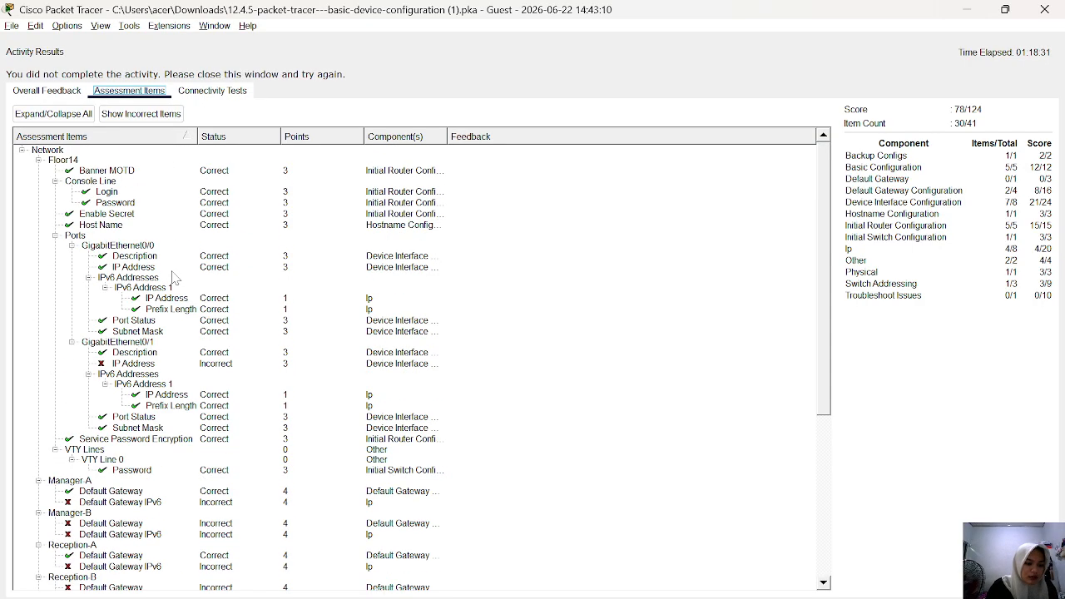
scroll(75, 509, down, 5)
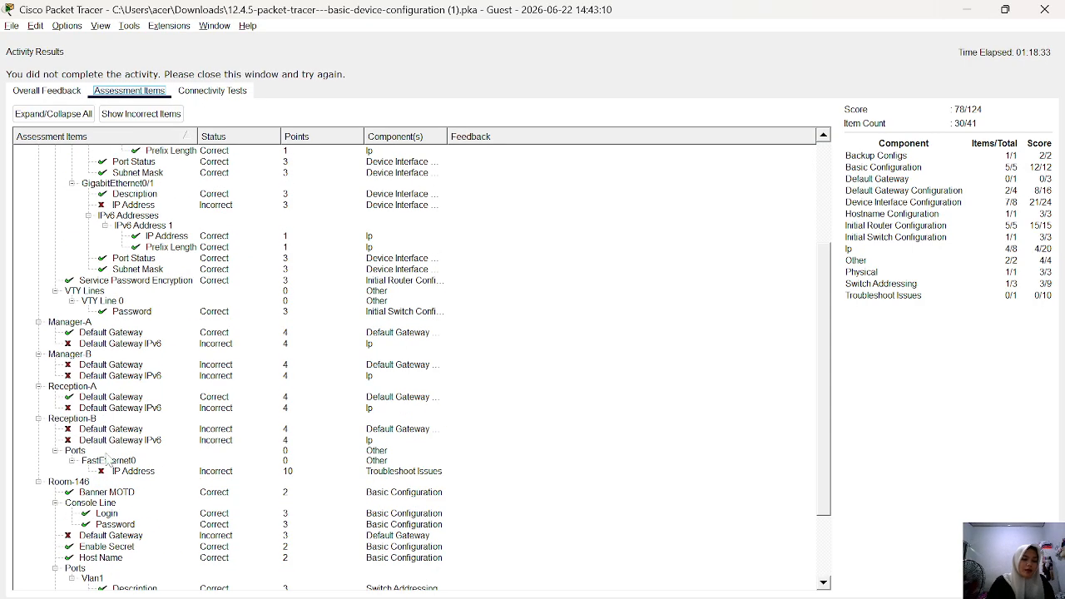
scroll(171, 262, up, 5)
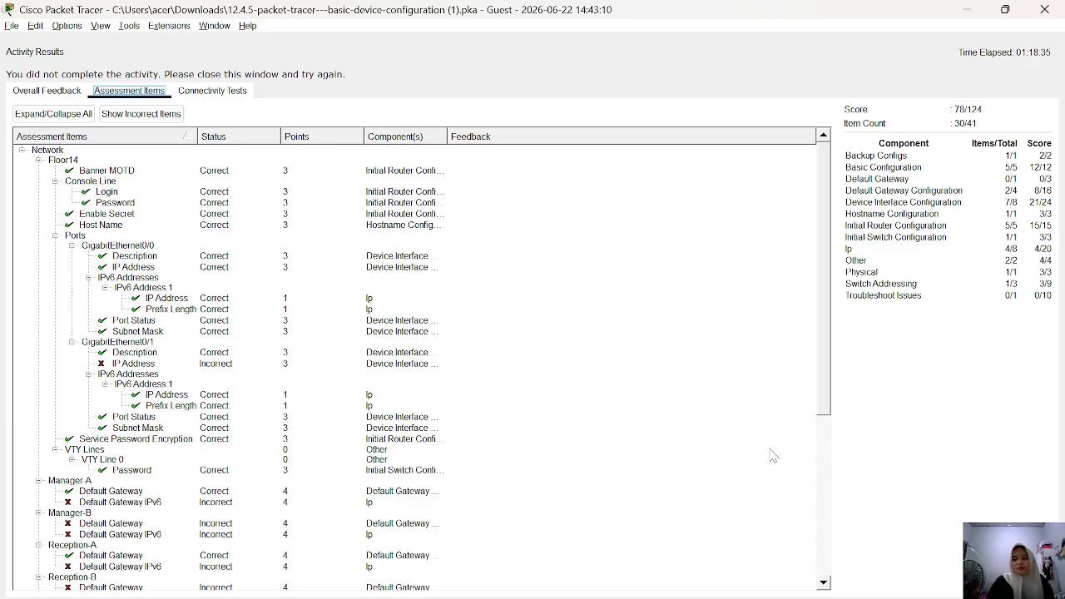
click(1024, 583)
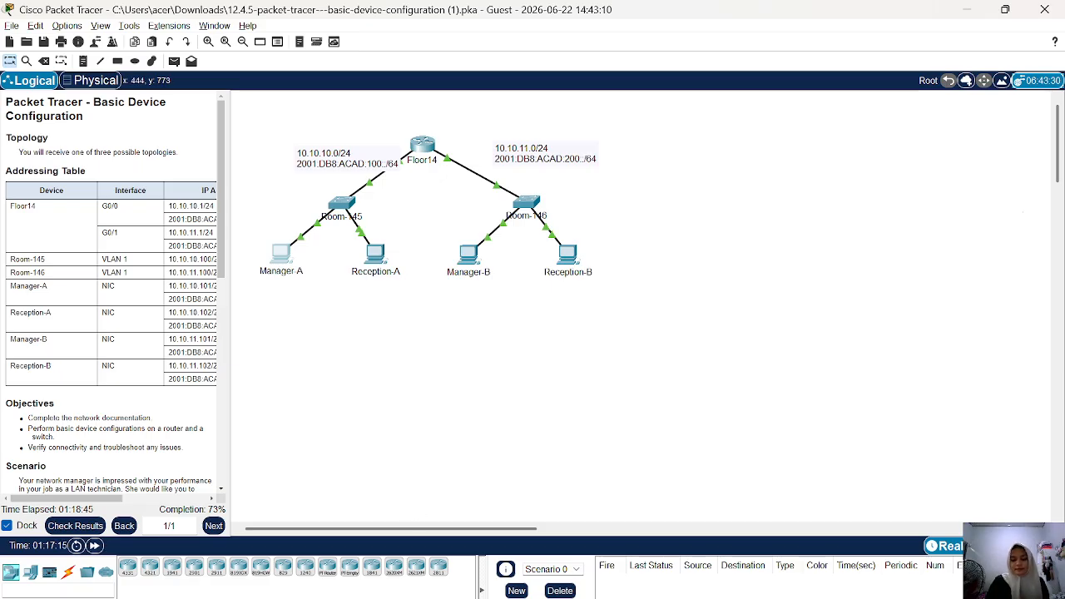
click(739, 597)
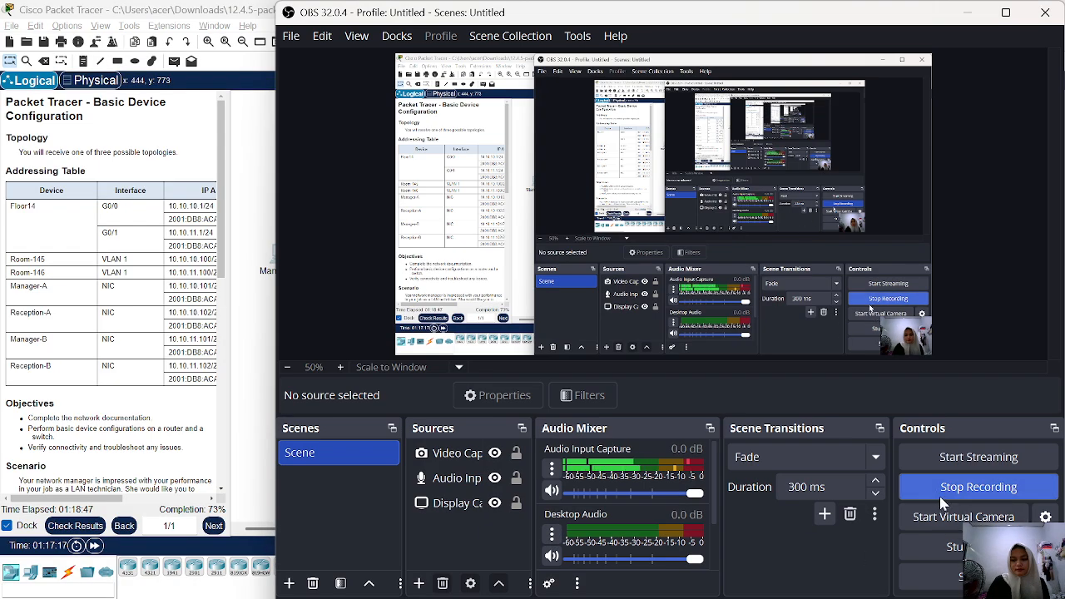